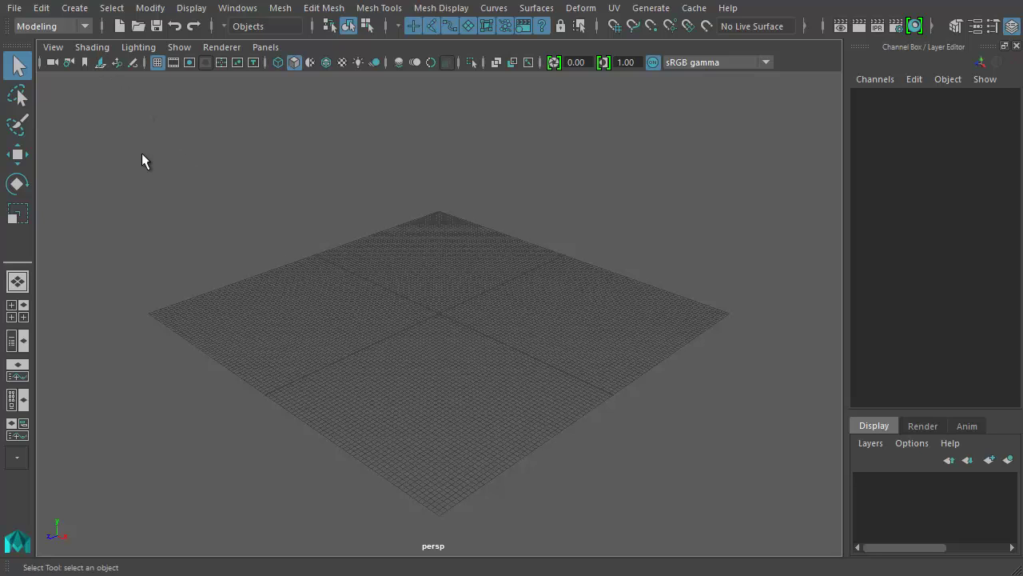
Step: Create a new project named CubeUV in E:/MayaProjectsInProgress, keeping the default project folder names
left_click(14, 8)
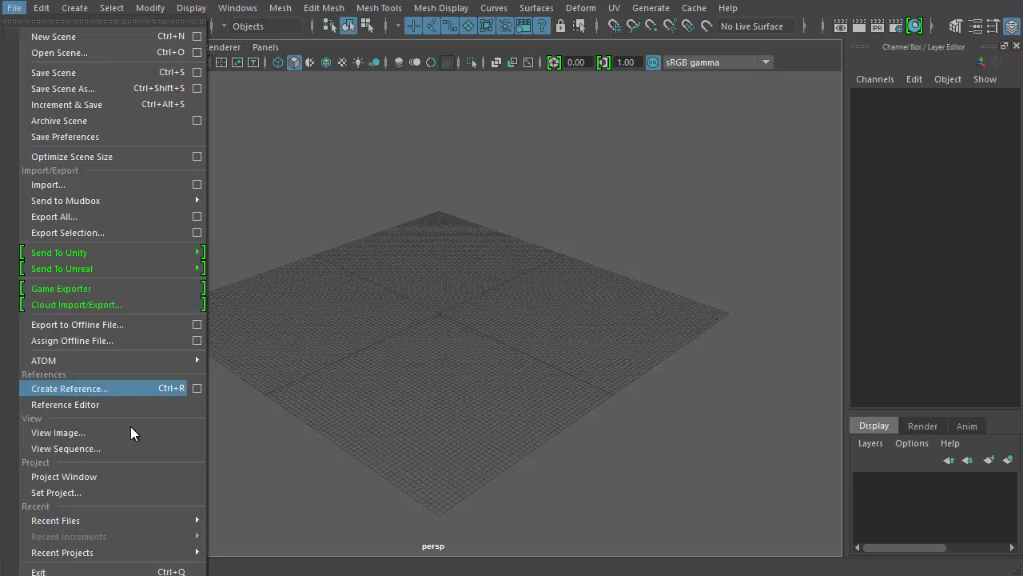
left_click(115, 477)
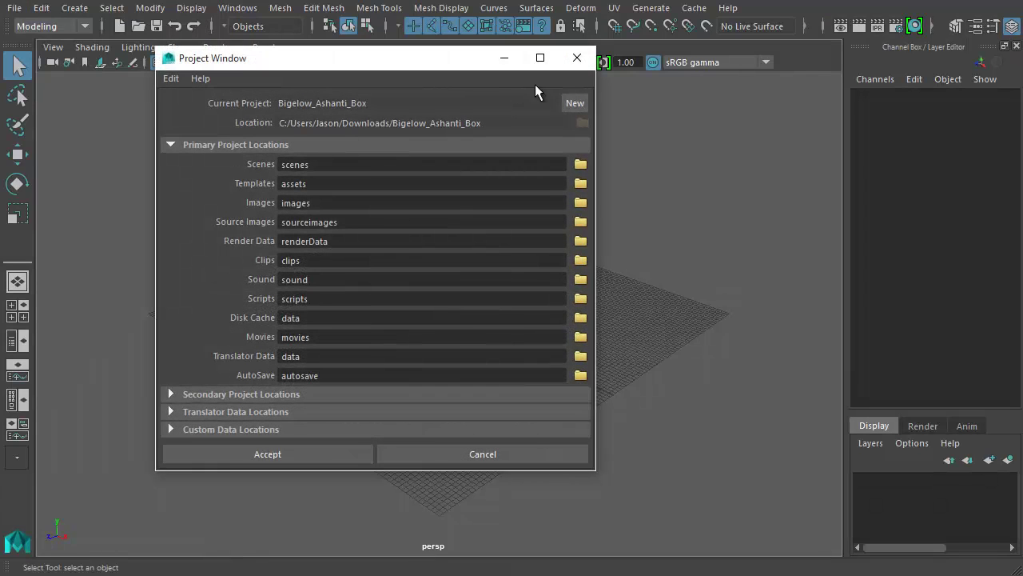
left_click(575, 103)
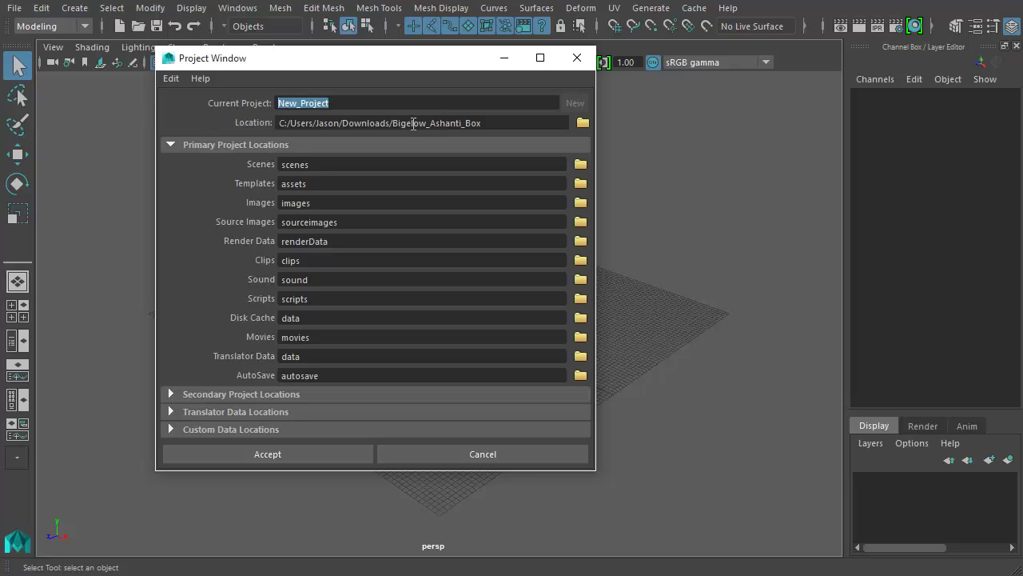
type("CubeUV")
left_click(583, 122)
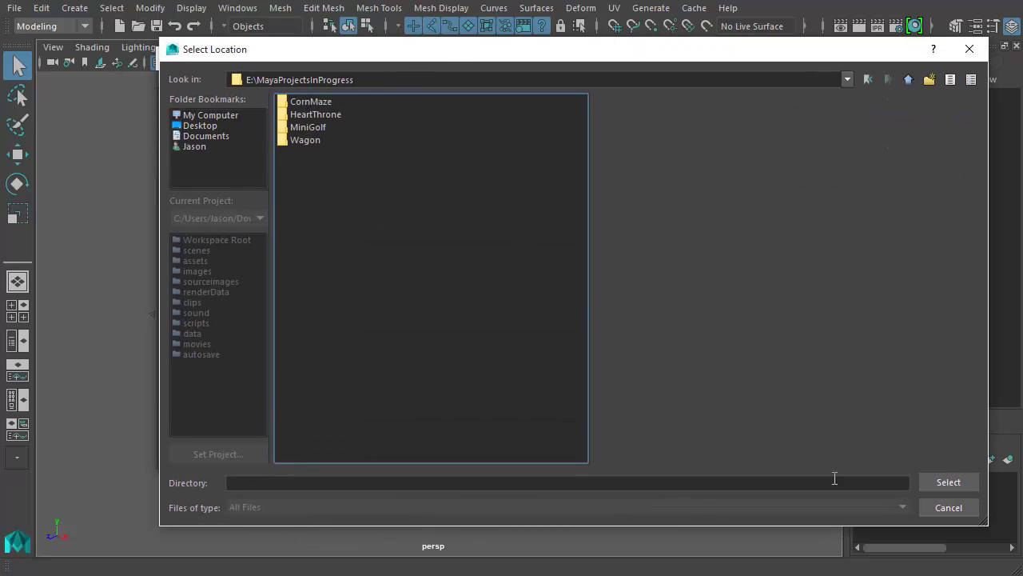
left_click(959, 482)
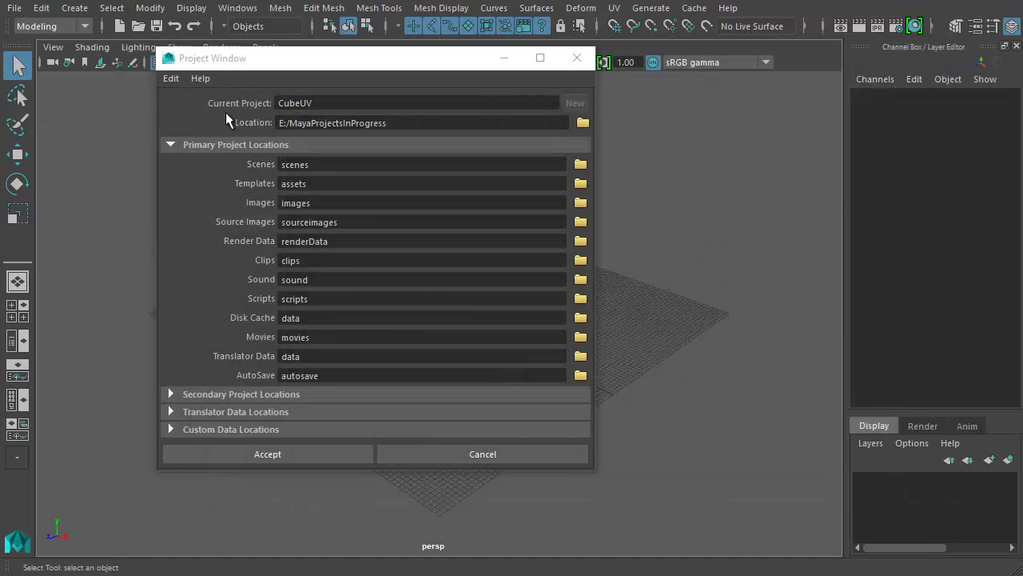
left_click_drag(322, 104, 245, 103)
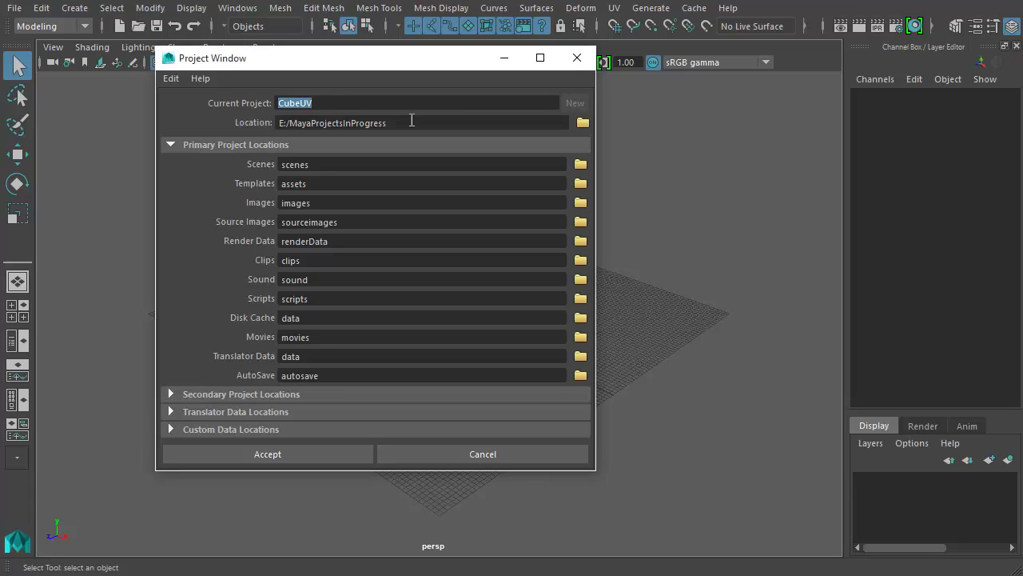
left_click_drag(411, 119, 222, 120)
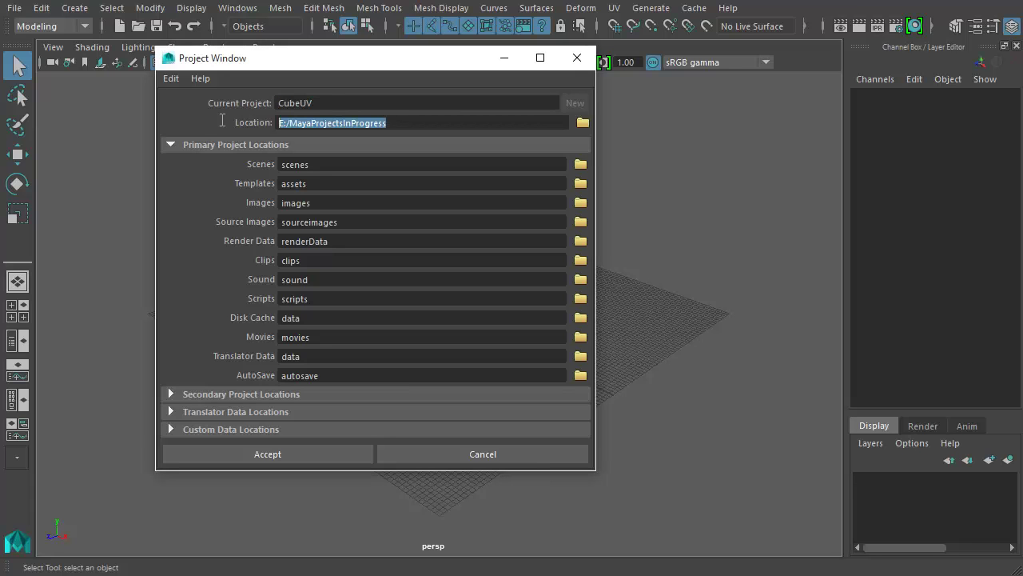
left_click(308, 448)
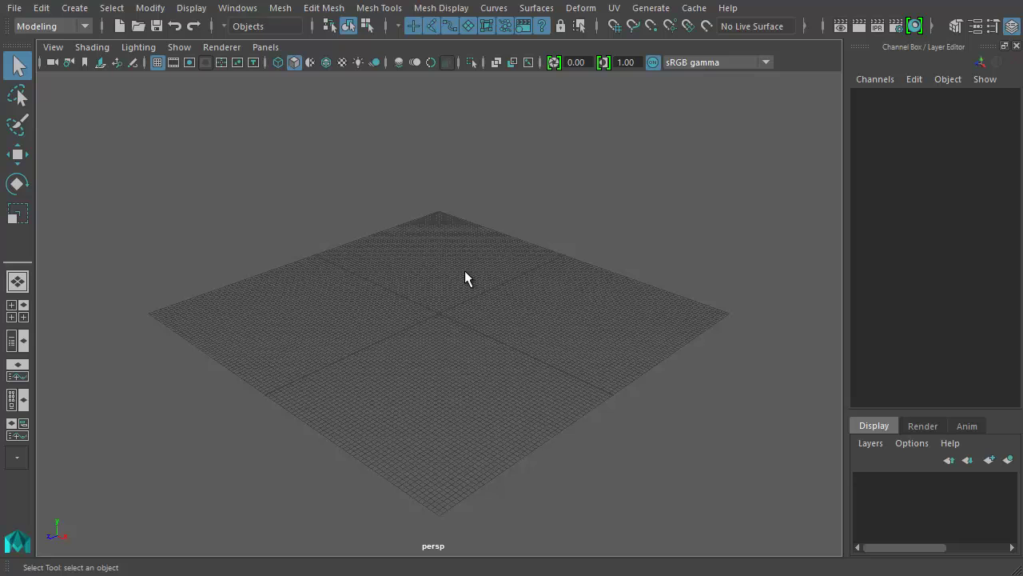
Step: Switch to File Explorer and examine the CubeUV project folder, including its scenes and sourceimages subfolders, then return to Maya
scroll(462, 271, "up", 3)
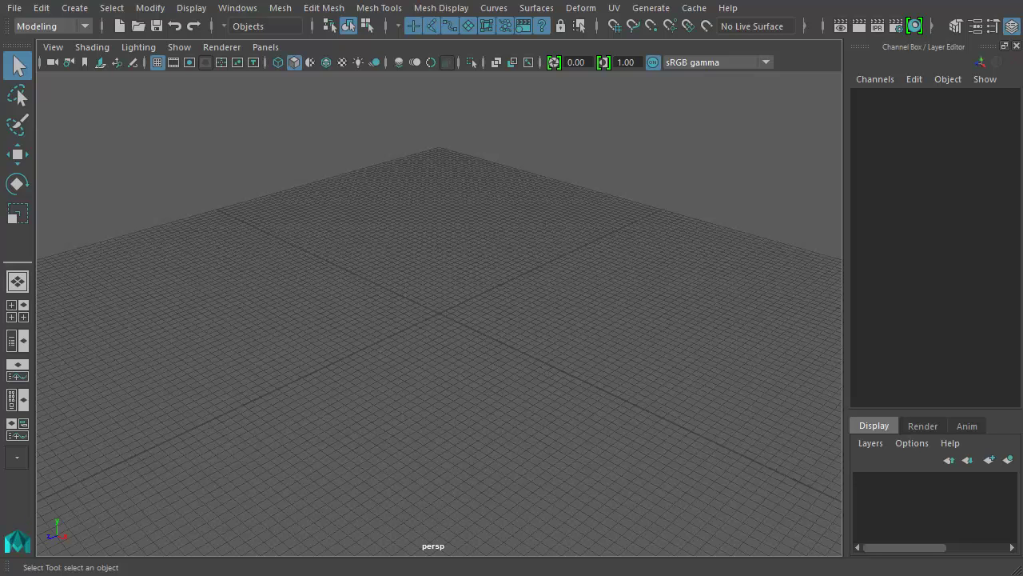
key("super+e")
left_click_drag(407, 222, 484, 46)
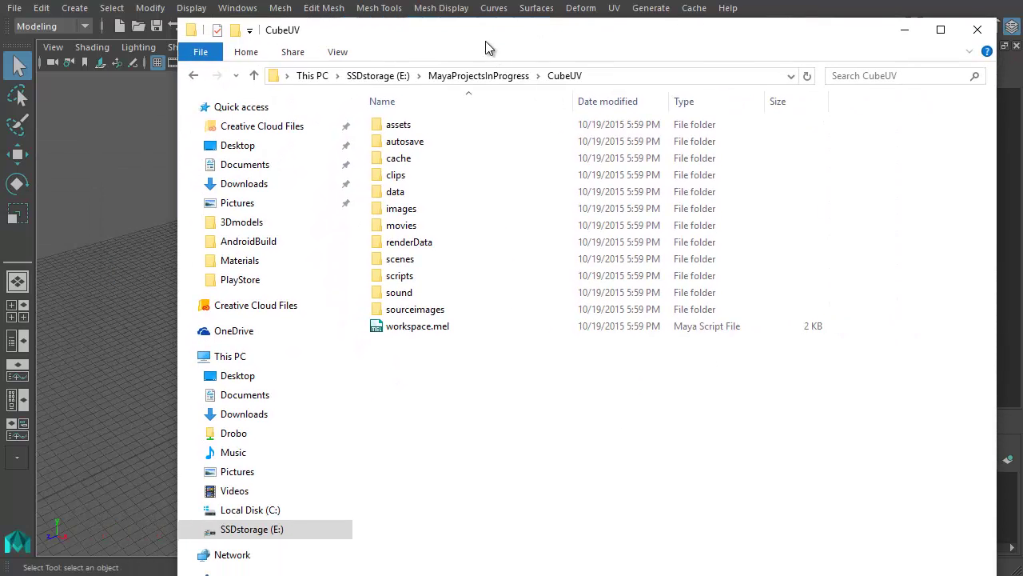
left_click_drag(438, 376, 364, 102)
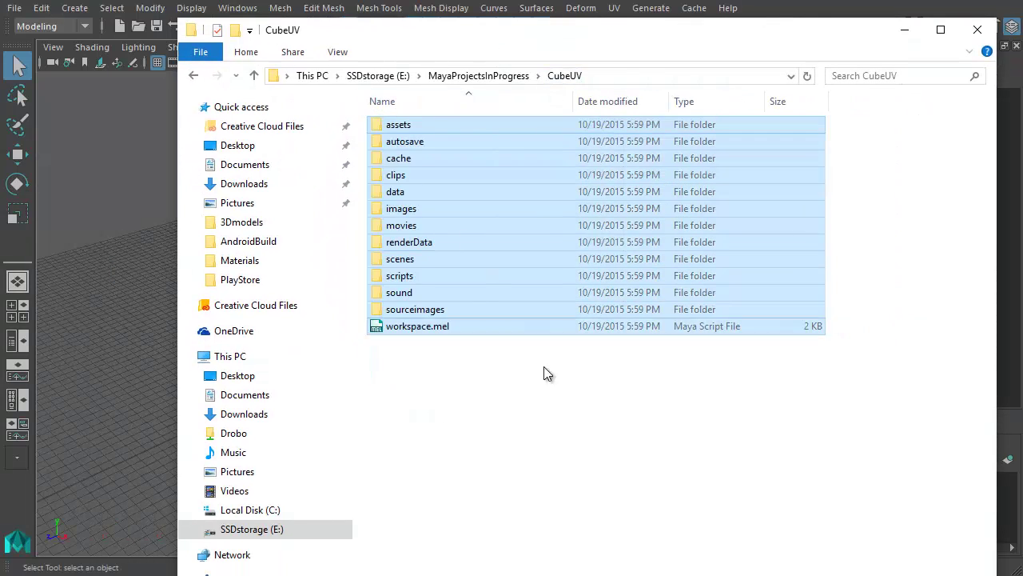
left_click(471, 407)
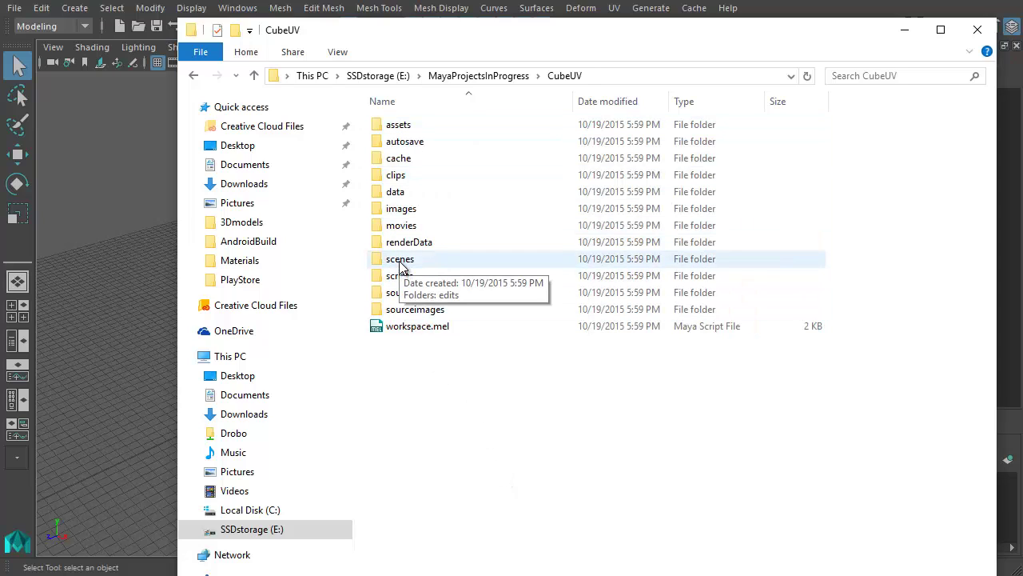
double_click(399, 264)
left_click(253, 75)
double_click(415, 309)
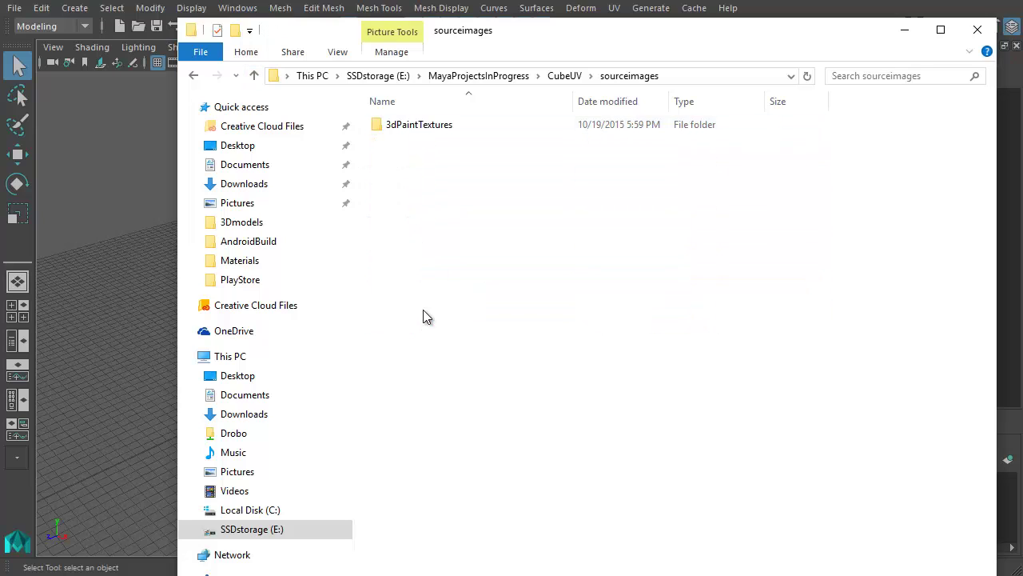
left_click(257, 78)
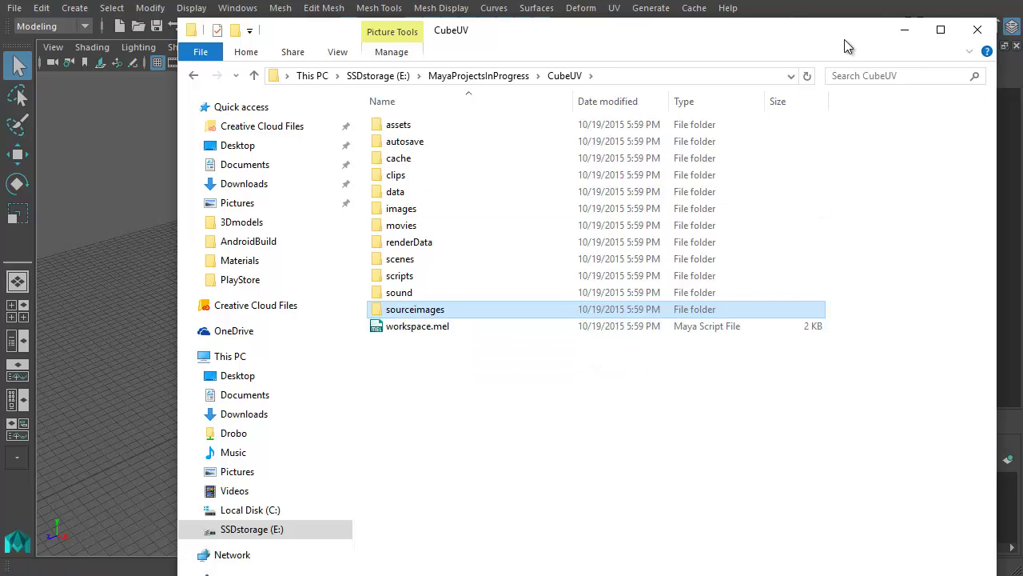
left_click_drag(844, 39, 195, 36)
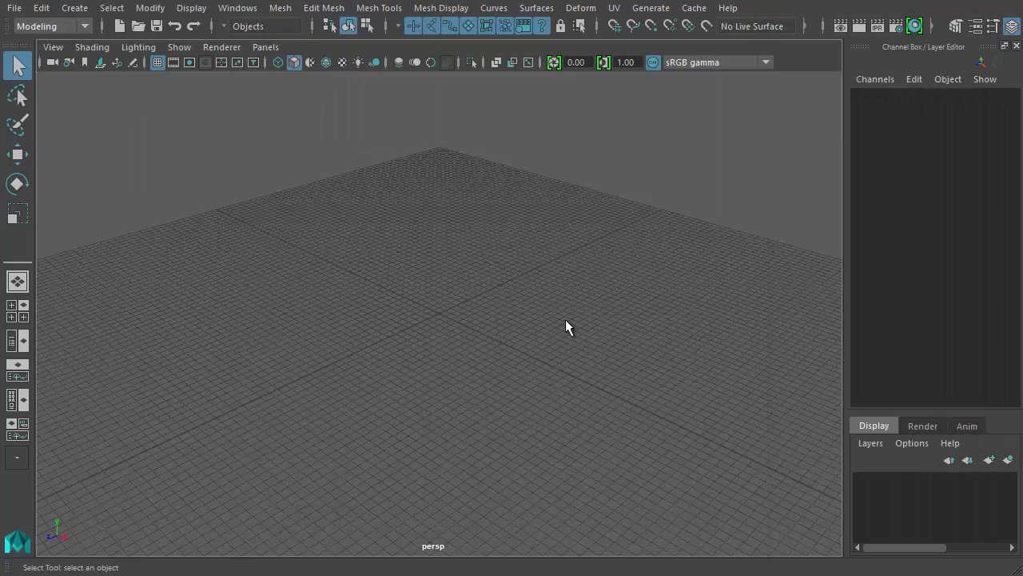
Step: Create a polygon cube at the origin and raise it to a Translate Y of about 0.717
scroll(385, 280, "up", 3)
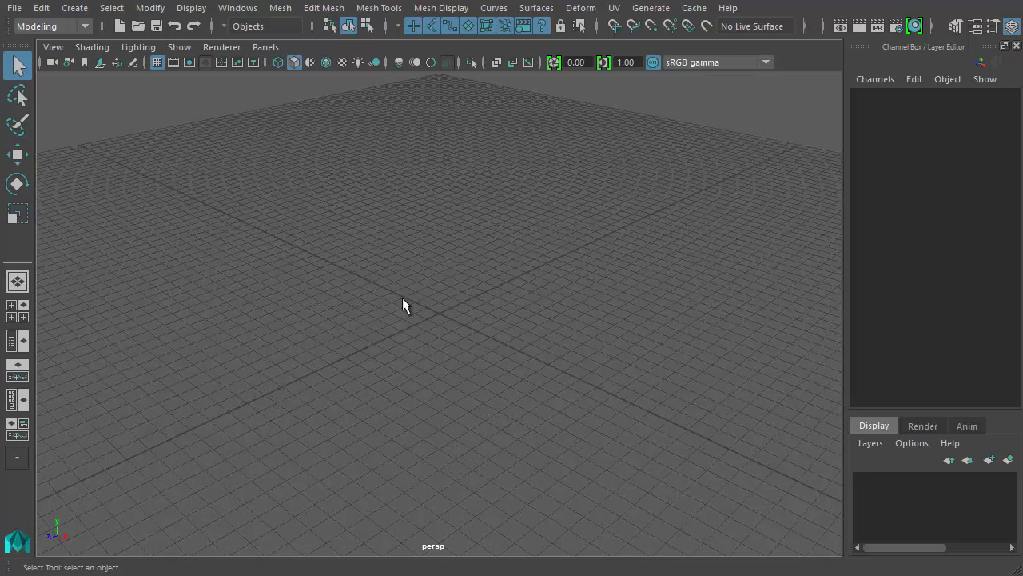
scroll(430, 307, "up", 3)
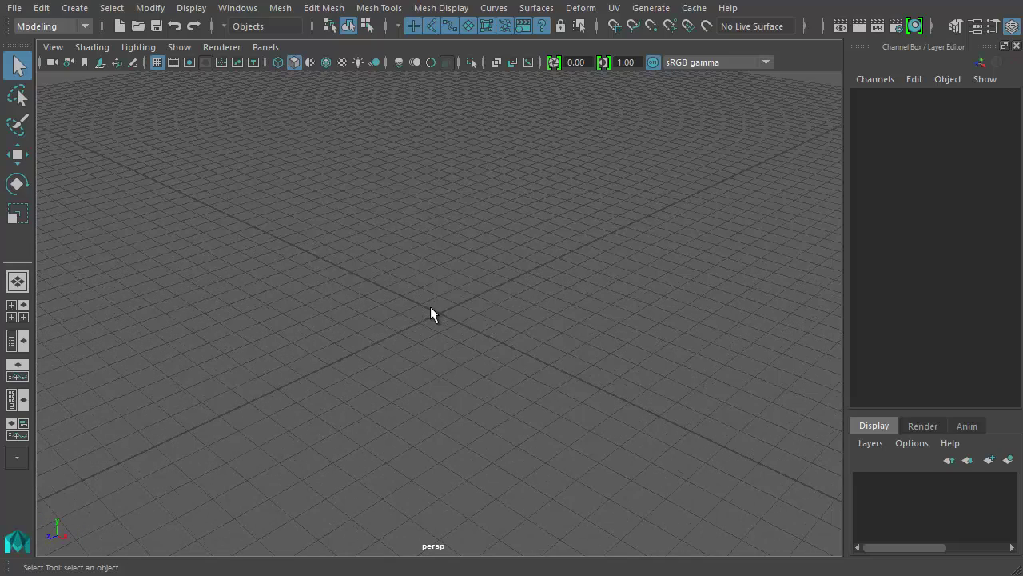
scroll(430, 306, "down", 3)
right_click_drag(435, 286, 439, 312, "shift")
key("w")
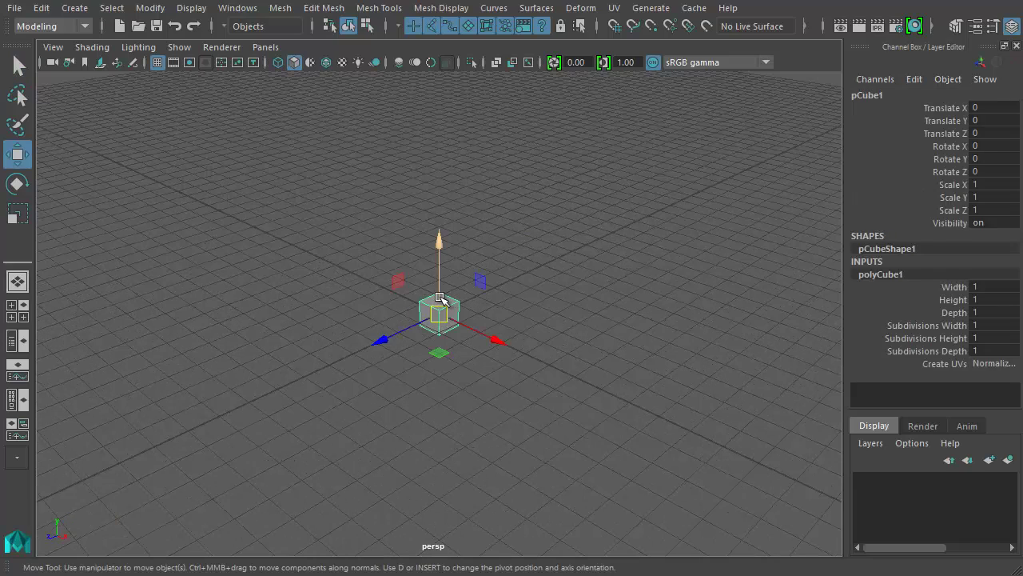
mouse_move(440, 289)
left_mouse_down()
mouse_move(441, 249)
mouse_move(442, 270)
left_mouse_up()
Step: Scale the cube to about 0.343 in Z and 1.546 in Y, and raise it to about 0.813 in Y
scroll(472, 270, "up", 3)
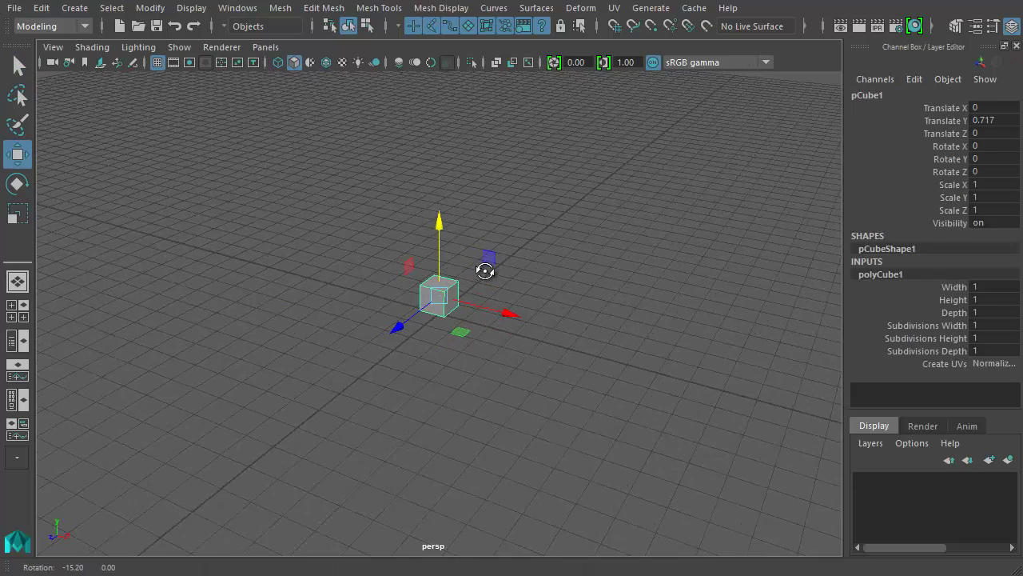
key("r")
left_click_drag(400, 305, 440, 302)
left_click_drag(439, 208, 439, 171)
key("w")
scroll(436, 183, "up", 4)
left_click_drag(480, 304, 445, 270, "alt")
left_click_drag(543, 272, 446, 362, "alt")
Step: Thin the upright box further to a Scale Z of about 0.313
key("r")
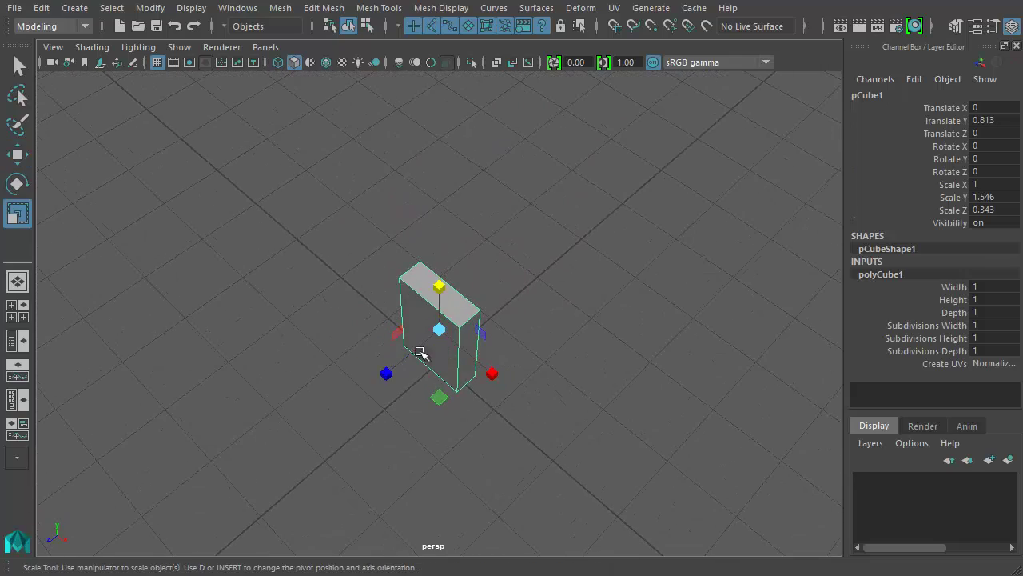
left_click_drag(389, 376, 397, 376)
left_click_drag(503, 296, 532, 263, "alt")
scroll(519, 295, "up", 5)
left_click_drag(525, 304, 512, 166, "alt")
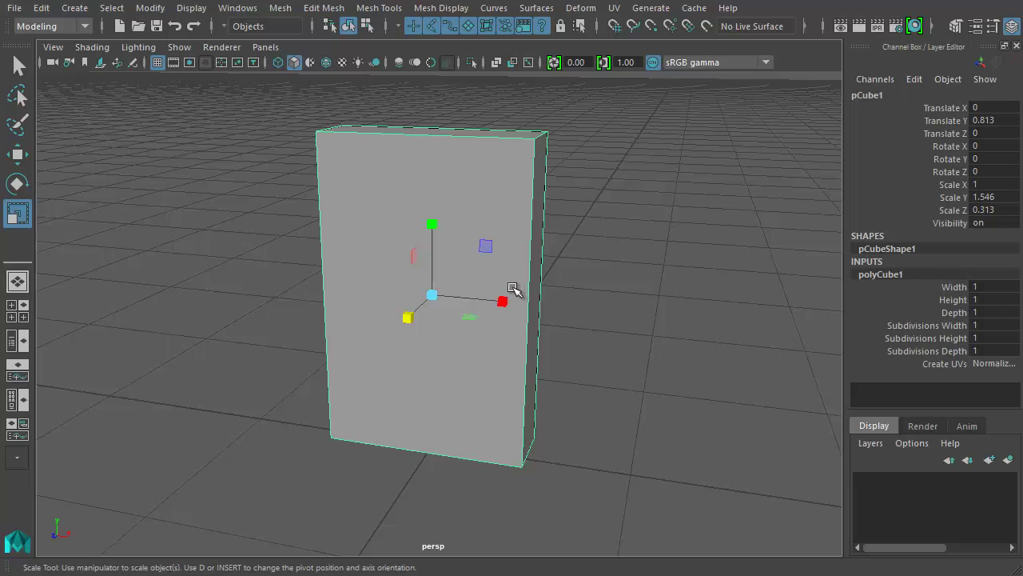
left_click_drag(501, 236, 423, 209, "alt")
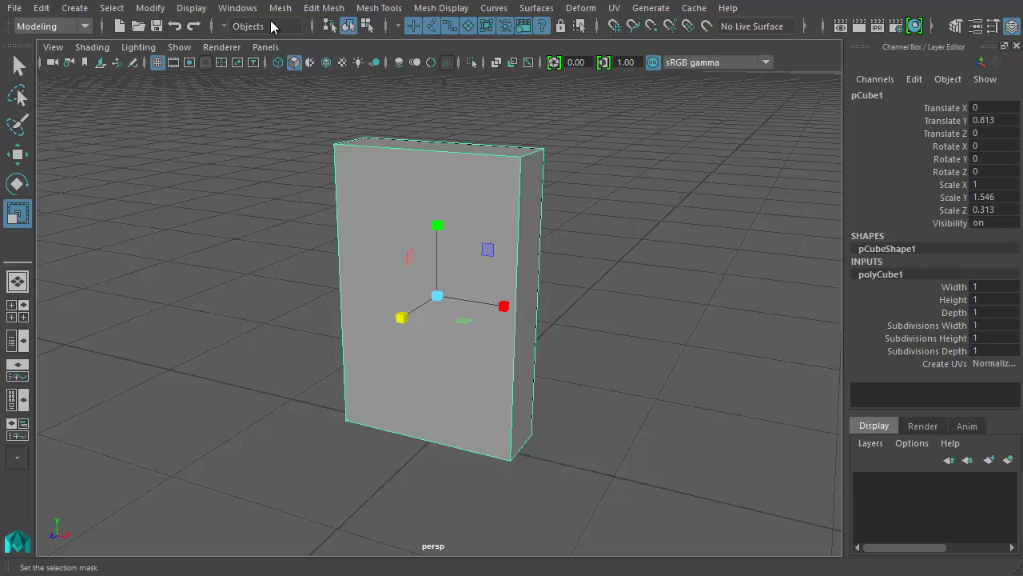
Step: Open the UV Editor with the box's whole UV layout in view and arrange it beside the box
left_click(238, 8)
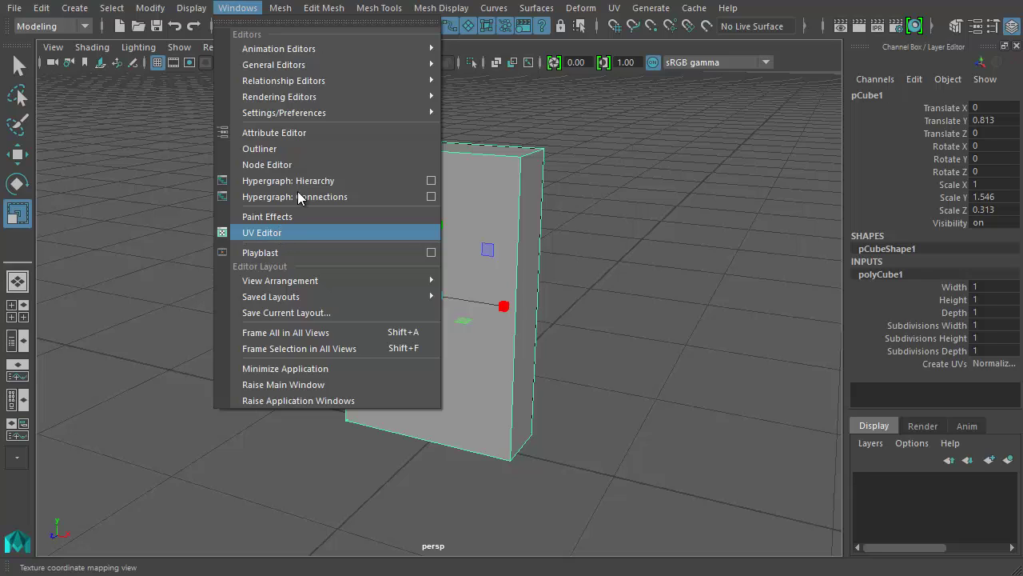
left_click(286, 232)
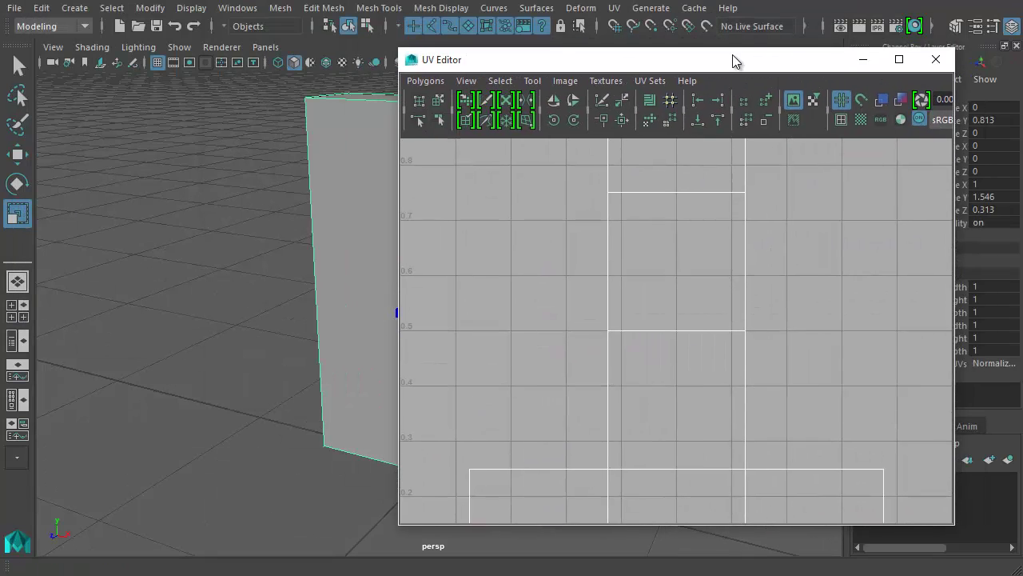
left_click_drag(732, 56, 796, 44)
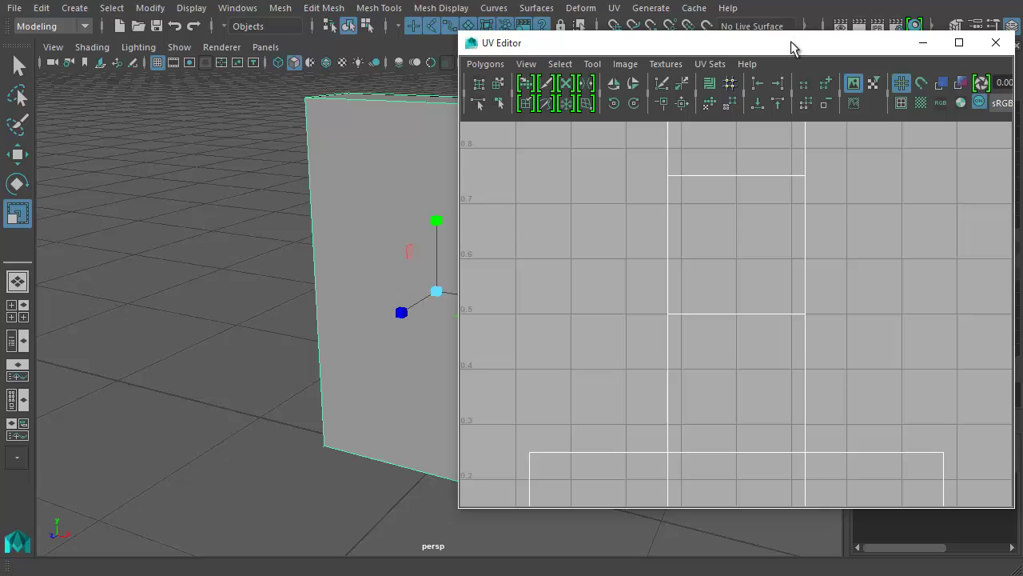
key("a")
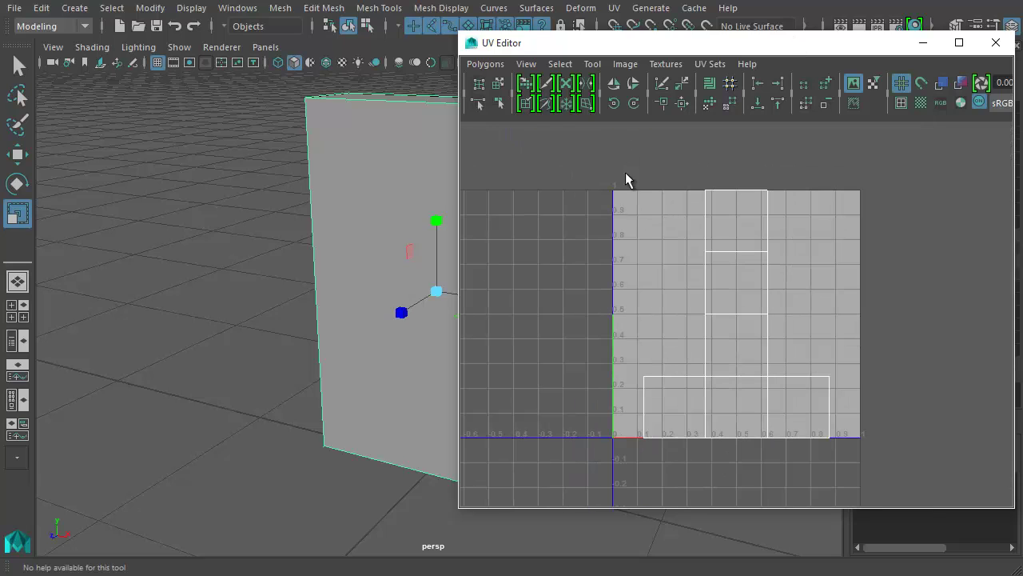
scroll(685, 240, "up", 2)
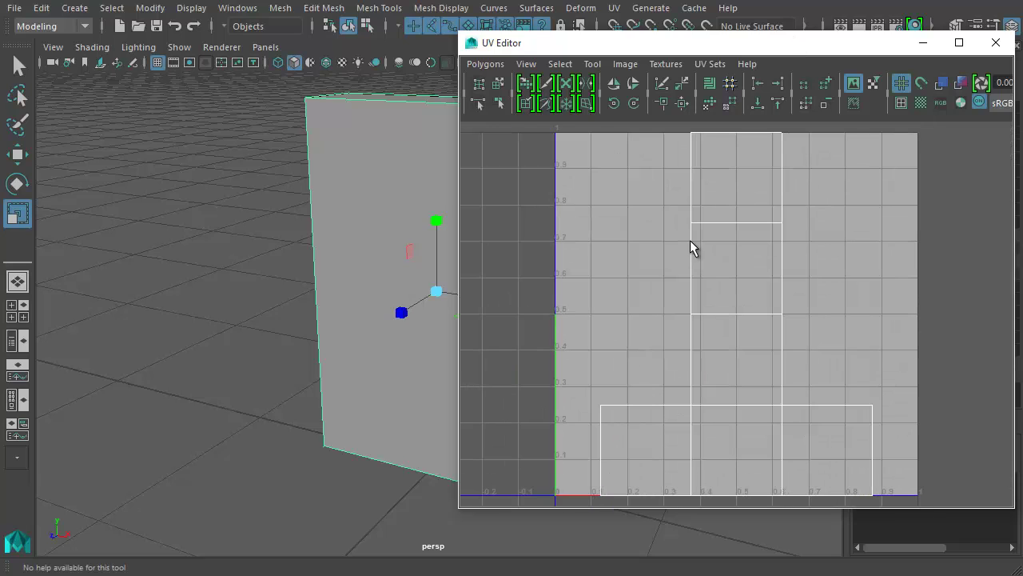
right_click_drag(401, 199, 159, 253, "alt")
left_click_drag(159, 253, 240, 231, "alt")
mouse_move(821, 52)
left_mouse_down()
mouse_move(853, 69)
mouse_move(832, 64)
left_mouse_up()
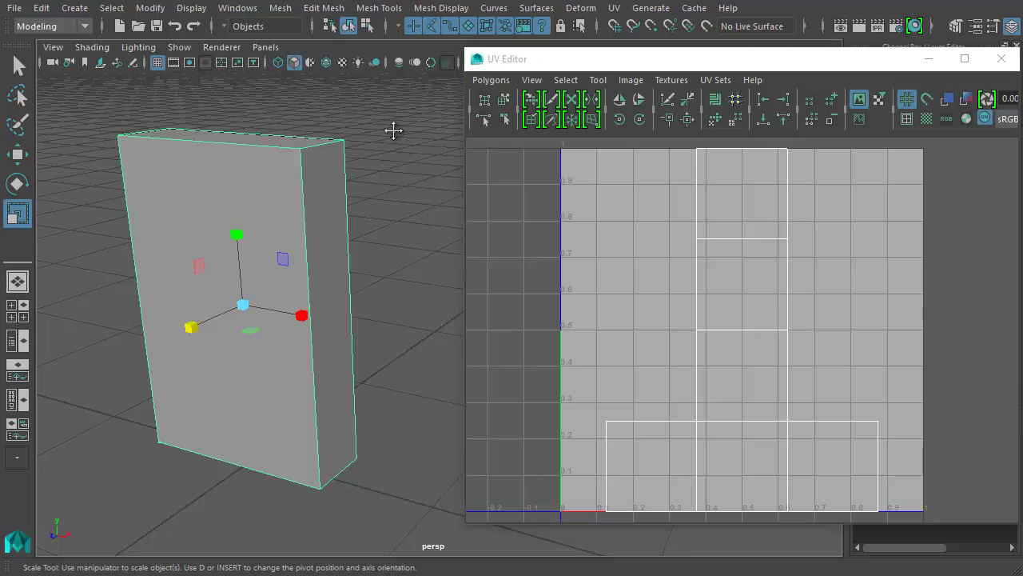
middle_click_drag(388, 132, 394, 125, "alt")
Step: Move the UV Editor out of the way and hide the main window's Status Line through the hotbox
key("space")
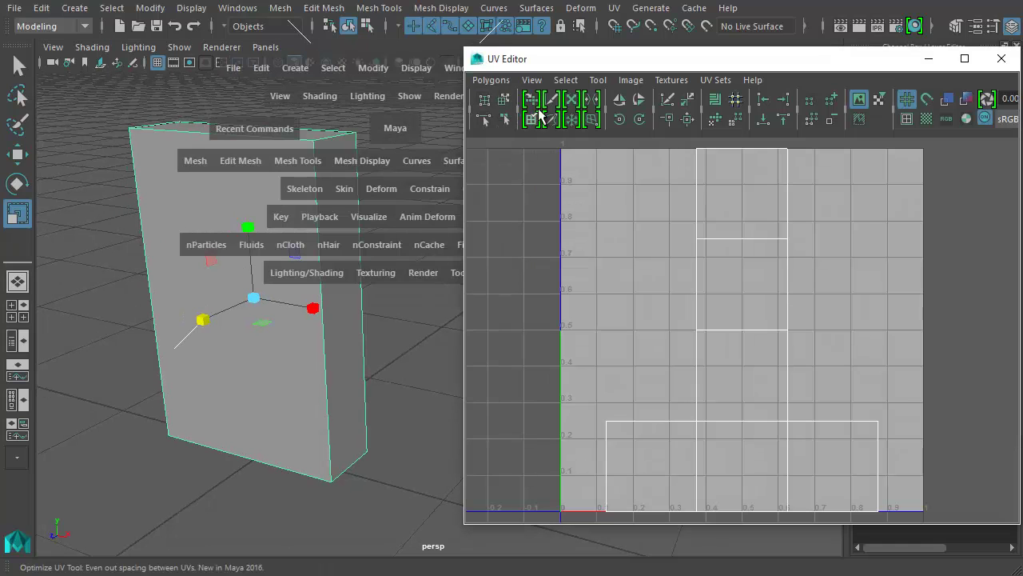
left_click(454, 69)
left_click(431, 125)
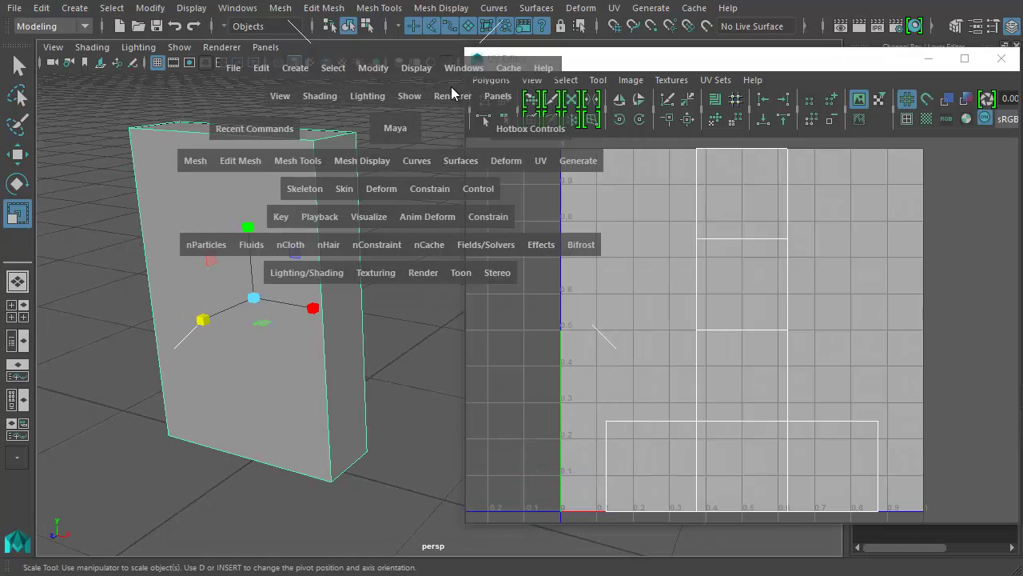
left_click(478, 132)
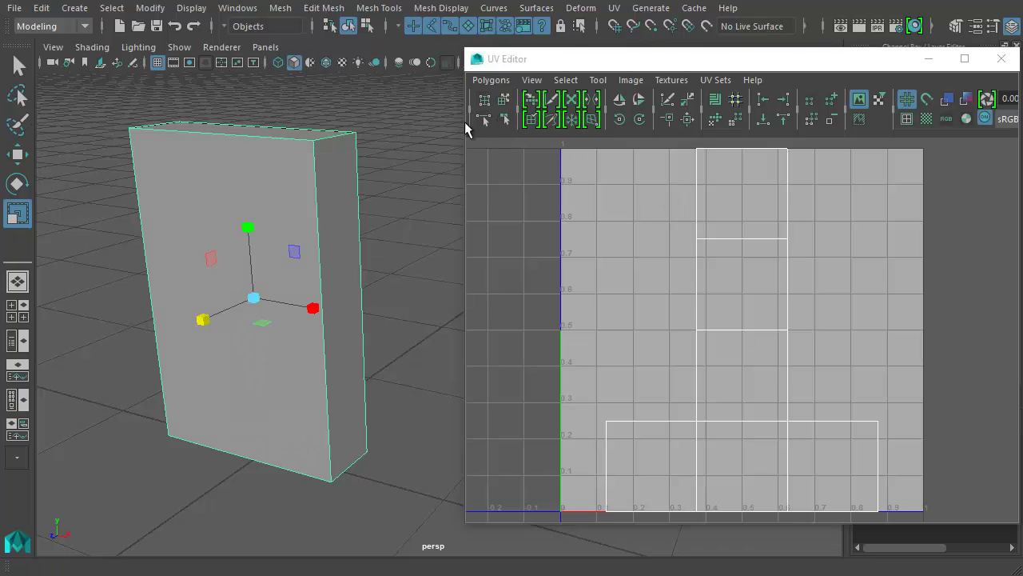
key("space")
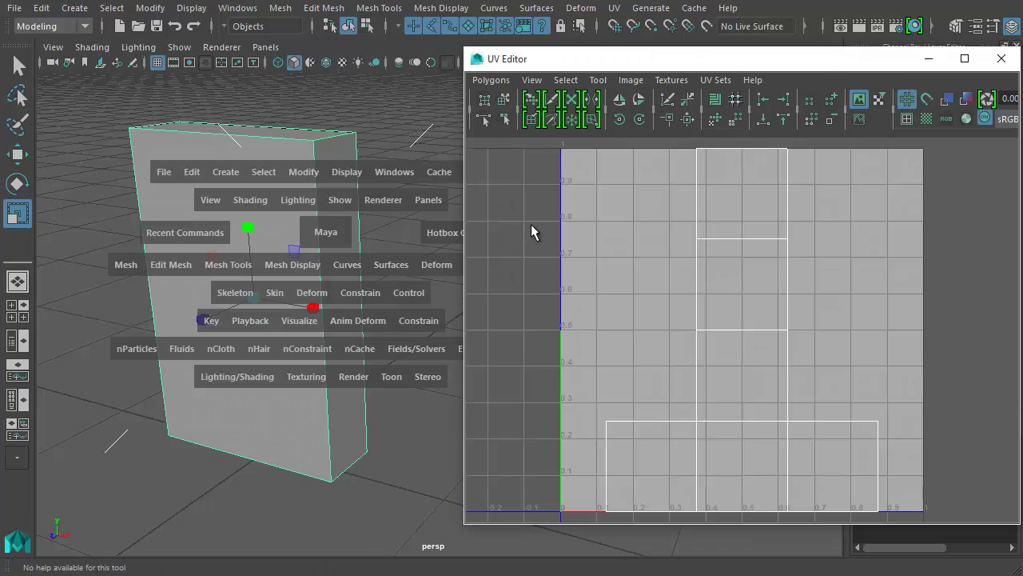
left_click_drag(836, 59, 963, 403)
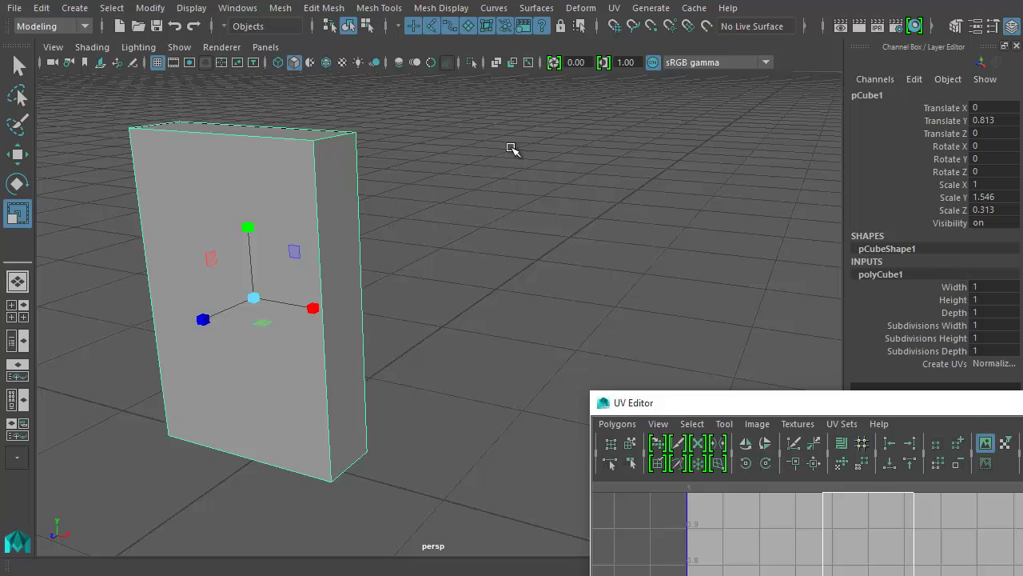
key("space")
left_click_drag(761, 181, 811, 162)
Step: Place the UV Editor back beside the box, with both the model and its full UV layout in view
middle_click_drag(532, 197, 524, 245, "alt")
left_click_drag(664, 405, 527, 74)
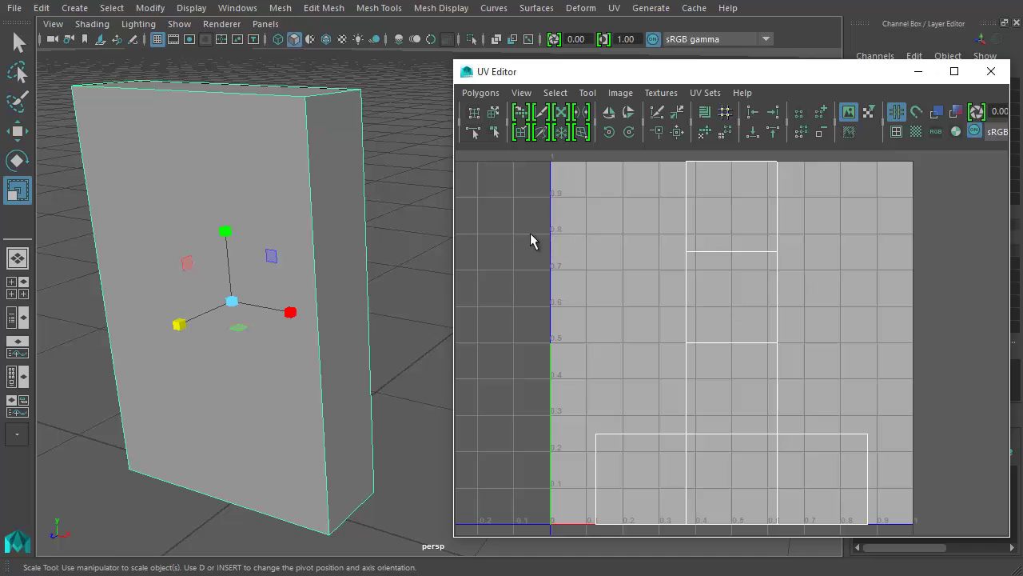
right_click_drag(673, 280, 638, 278, "alt")
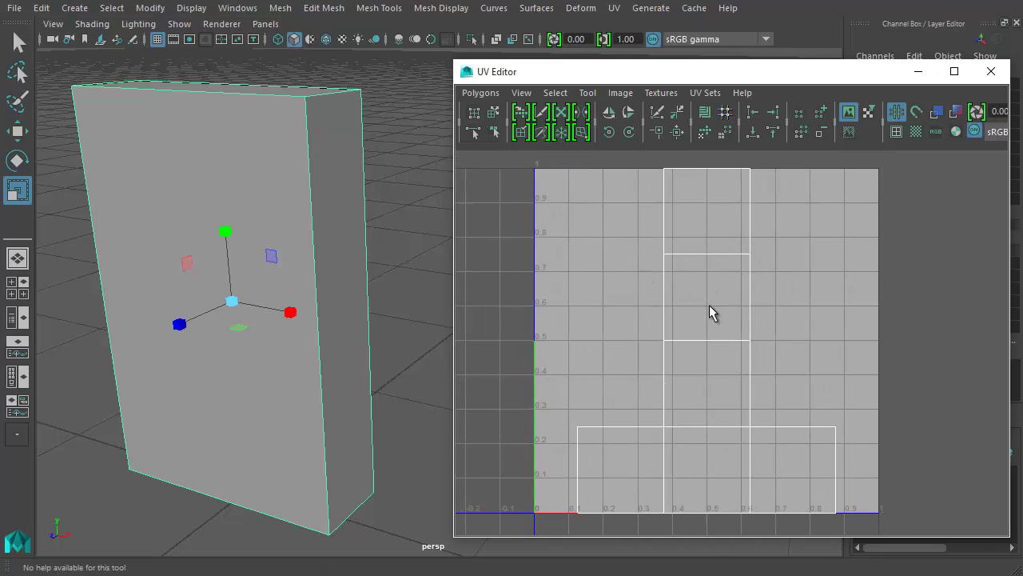
Step: Turn on texture borders and shaded UV display for the box's layout in the UV Editor
left_click(896, 131)
left_click(937, 112)
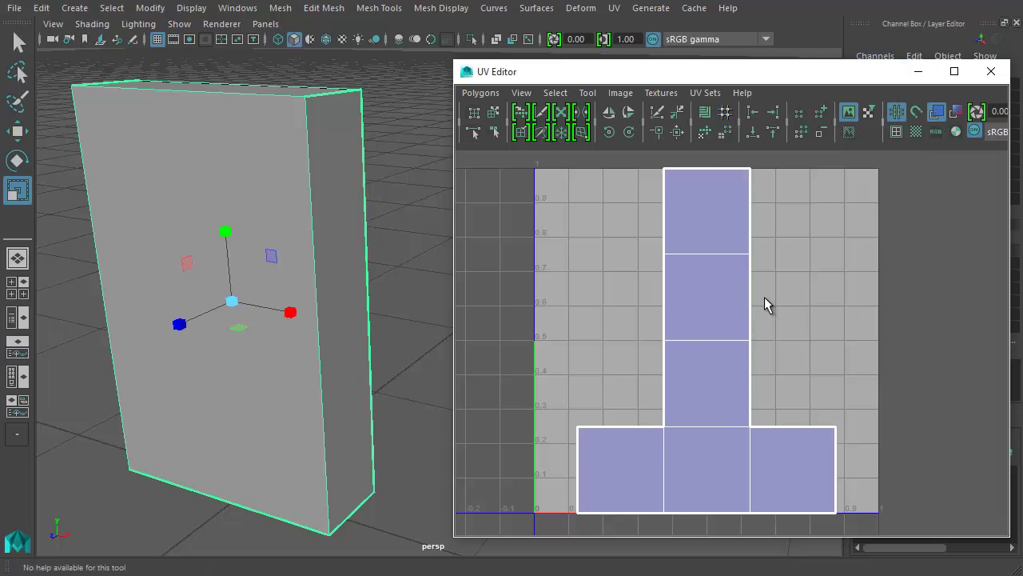
scroll(743, 344, "down", 1)
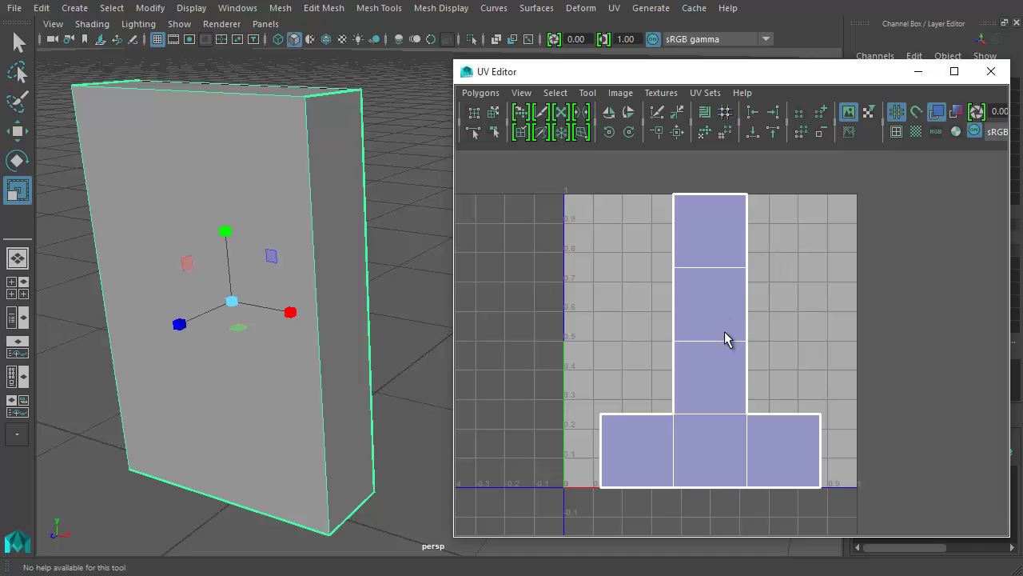
Step: Try an automatic UV mapping on the whole box
left_click(224, 249)
scroll(285, 283, "down", 2)
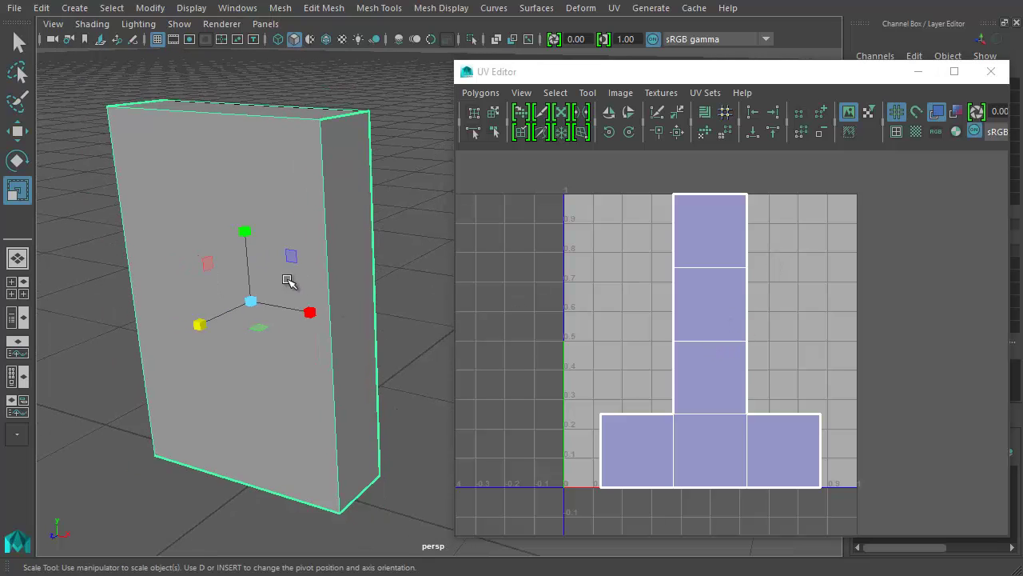
scroll(375, 286, "up", 2)
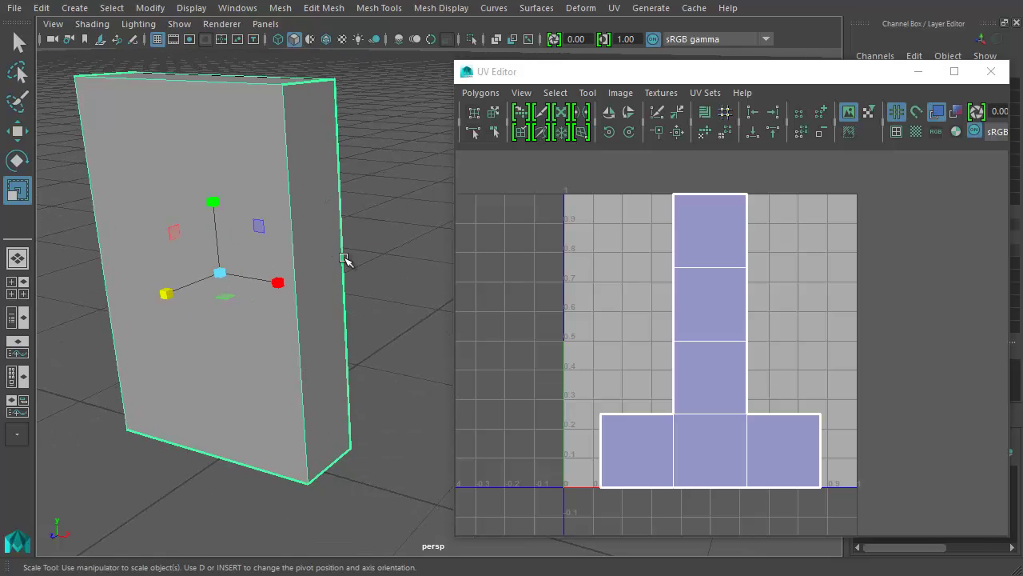
scroll(221, 253, "down", 2)
right_click_drag(301, 249, 137, 391, "shift")
scroll(257, 178, "down", 3)
middle_click_drag(256, 173, 224, 87, "alt")
right_click_drag(226, 74, 372, 377, "shift")
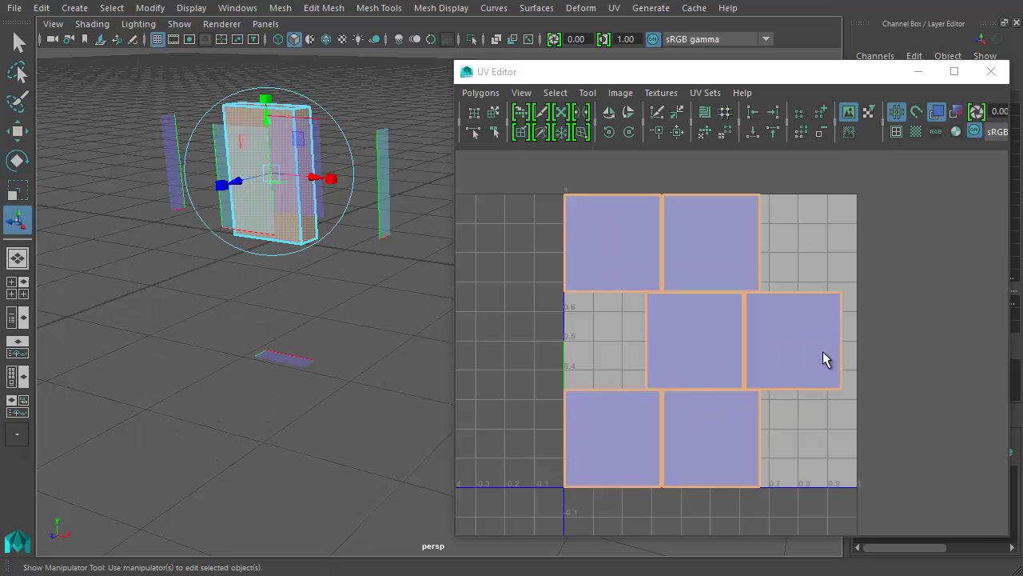
Step: Examine the automatic mapping's projection planes around the box and undo the mapping
left_click_drag(411, 210, 359, 281, "alt")
right_click_drag(359, 281, 436, 296, "alt")
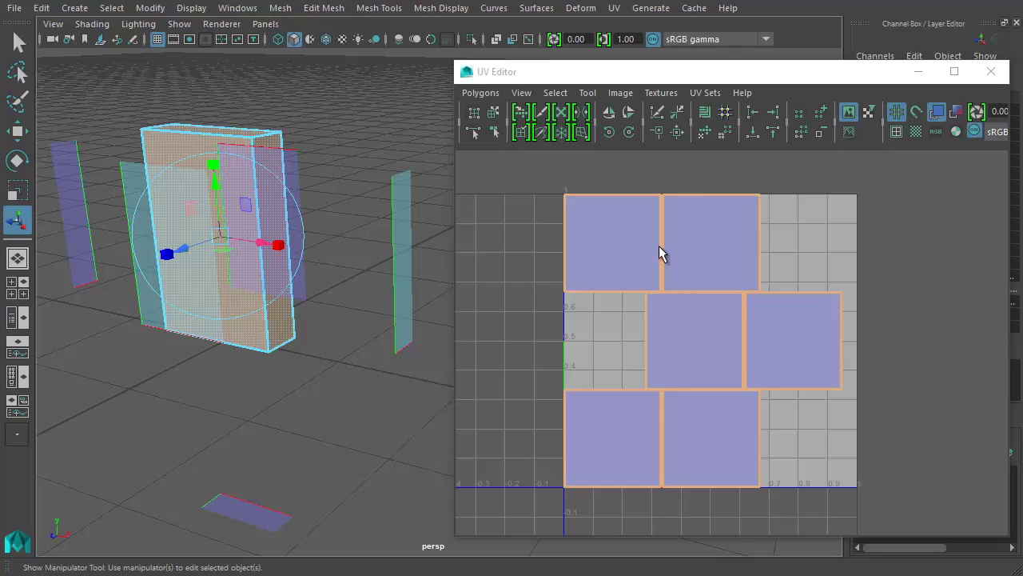
left_click_drag(328, 247, 365, 288, "alt")
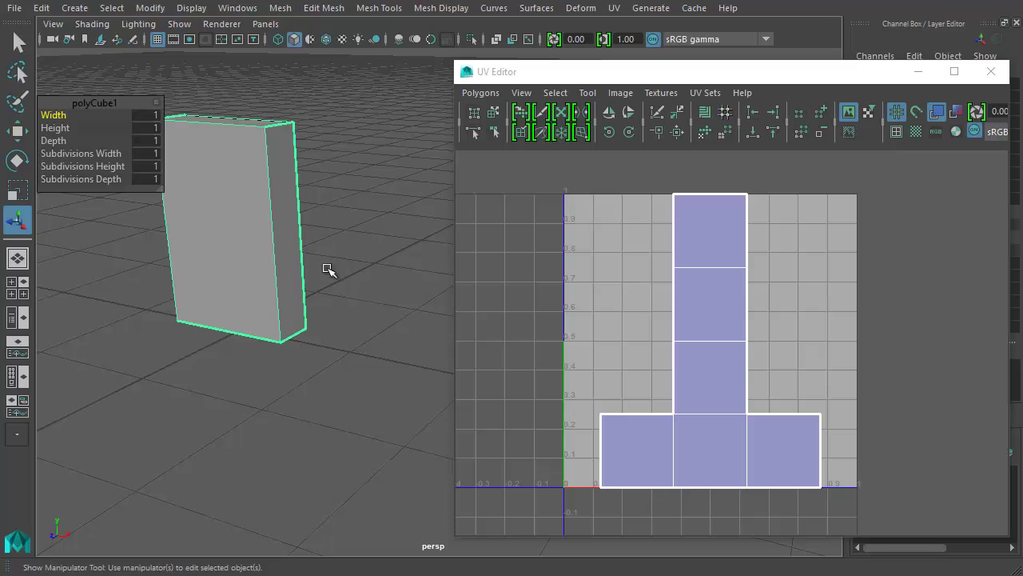
left_click_drag(328, 269, 340, 289, "alt")
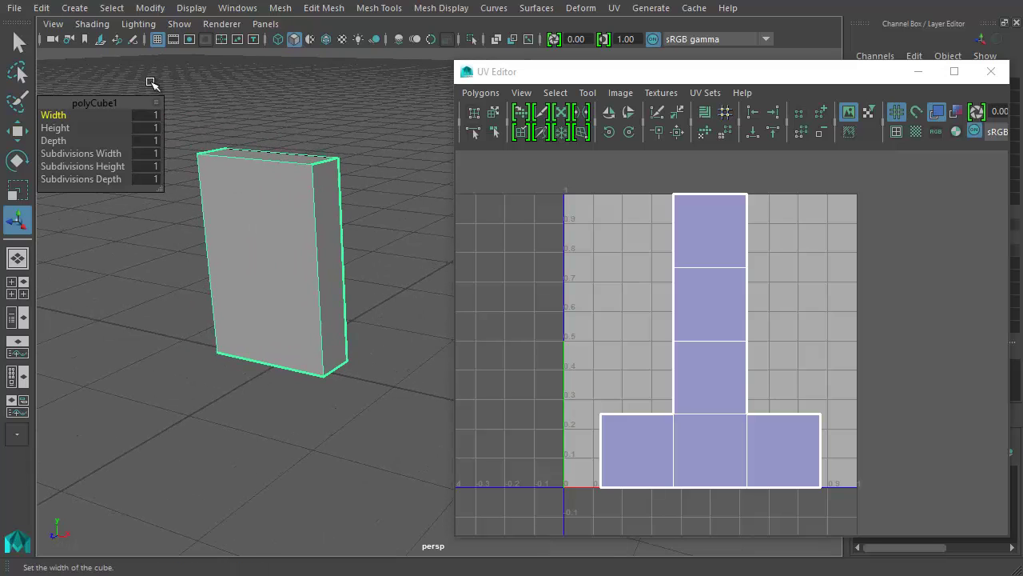
mouse_move(278, 199)
left_mouse_down("alt")
mouse_move(331, 213)
mouse_move(274, 209)
left_mouse_up("alt")
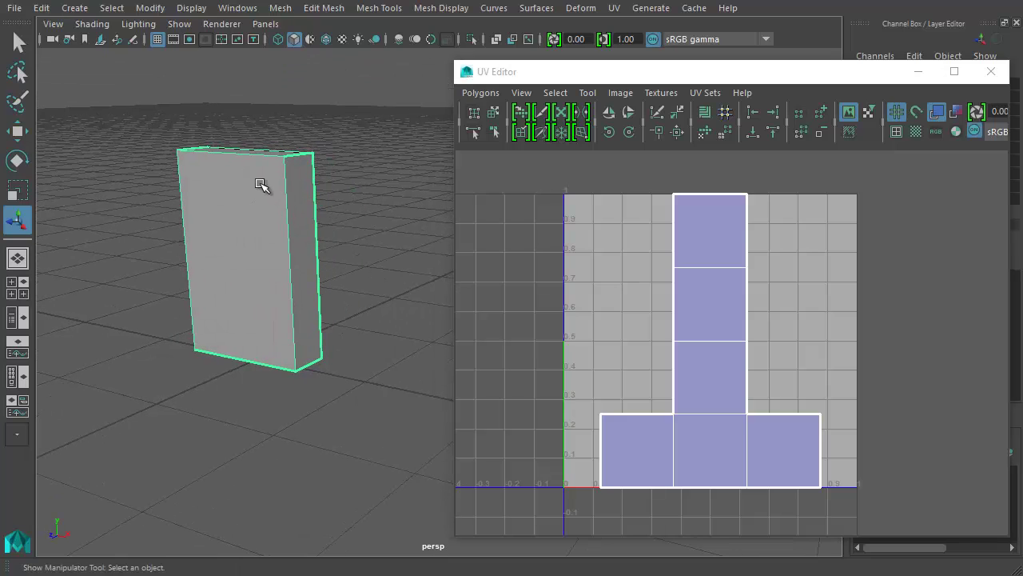
Step: Switch the box to face component selection
right_click(260, 185)
right_click_drag(261, 185, 264, 227)
left_click(263, 224)
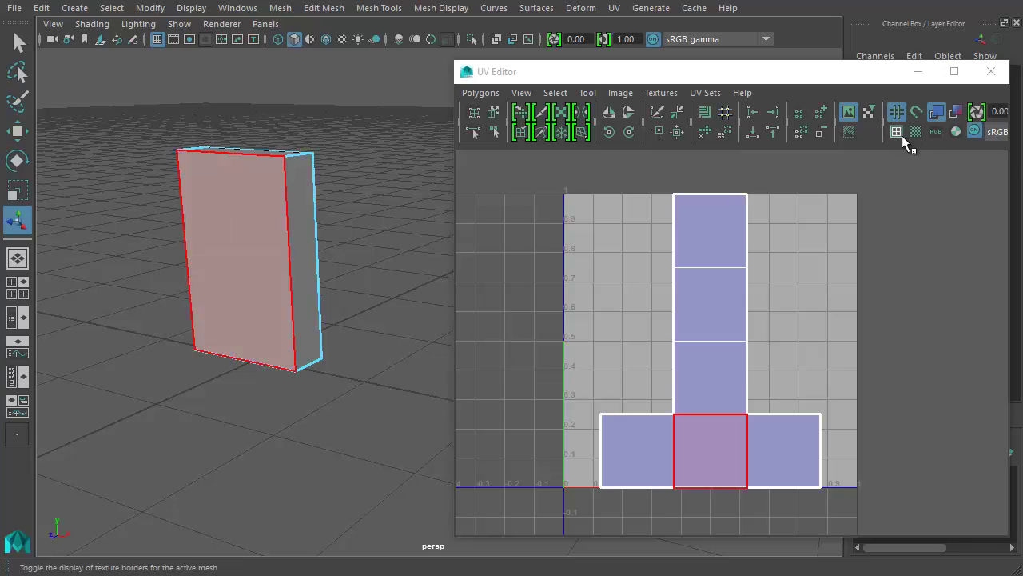
key("F8")
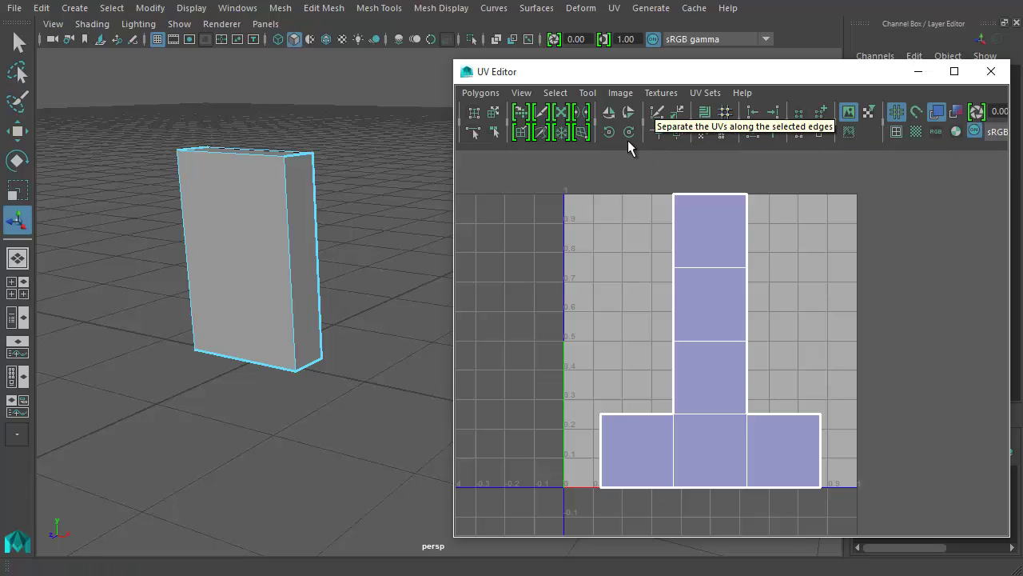
Step: Switch the shaded UV display off and on again, and display checkered tiles on the box
left_click(937, 113)
left_click(937, 113)
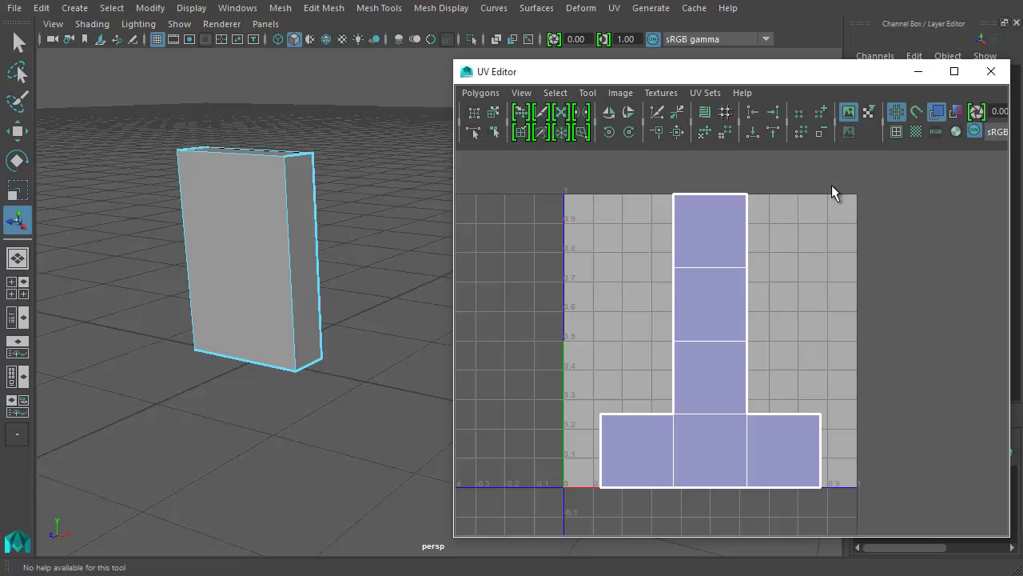
left_click(914, 134)
left_click(915, 134)
left_click(915, 135)
Step: Examine the checker pattern for stretching on the box's narrow side and large front face
left_click_drag(393, 304, 229, 269, "alt")
right_click_drag(228, 269, 359, 354, "alt")
left_click_drag(359, 354, 195, 267, "alt")
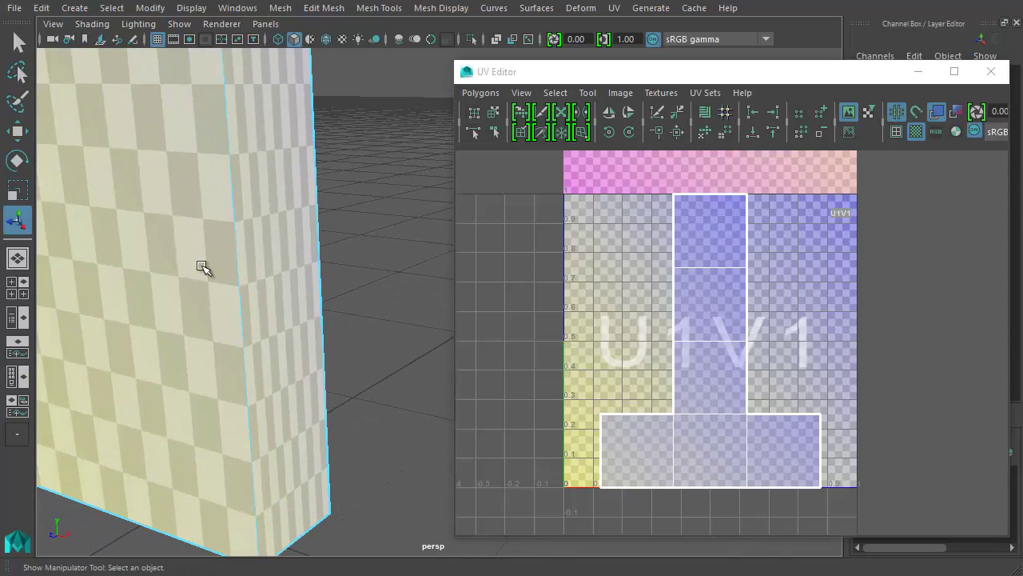
left_click_drag(267, 173, 240, 221, "alt")
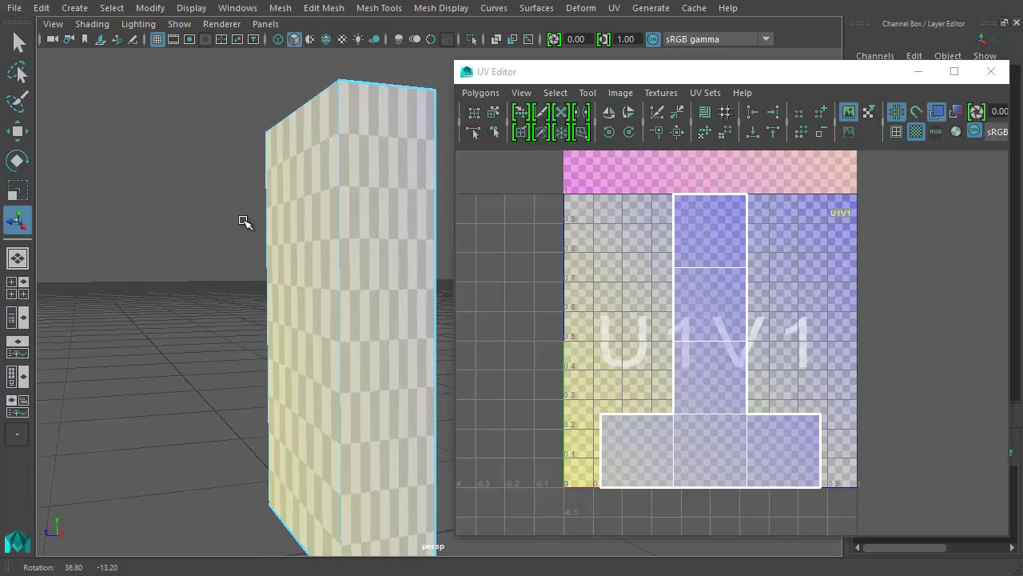
left_click_drag(452, 236, 279, 193, "alt")
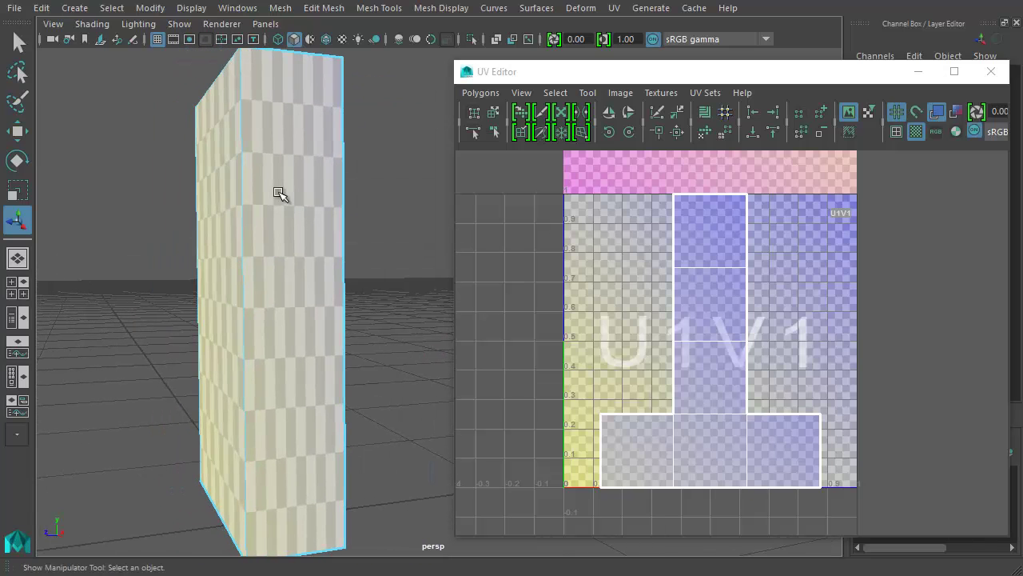
right_click_drag(304, 251, 406, 253, "alt")
Step: Compare the box with the checkered tiles hidden and shown, viewing the whole front face
left_click(916, 138)
left_click(916, 137)
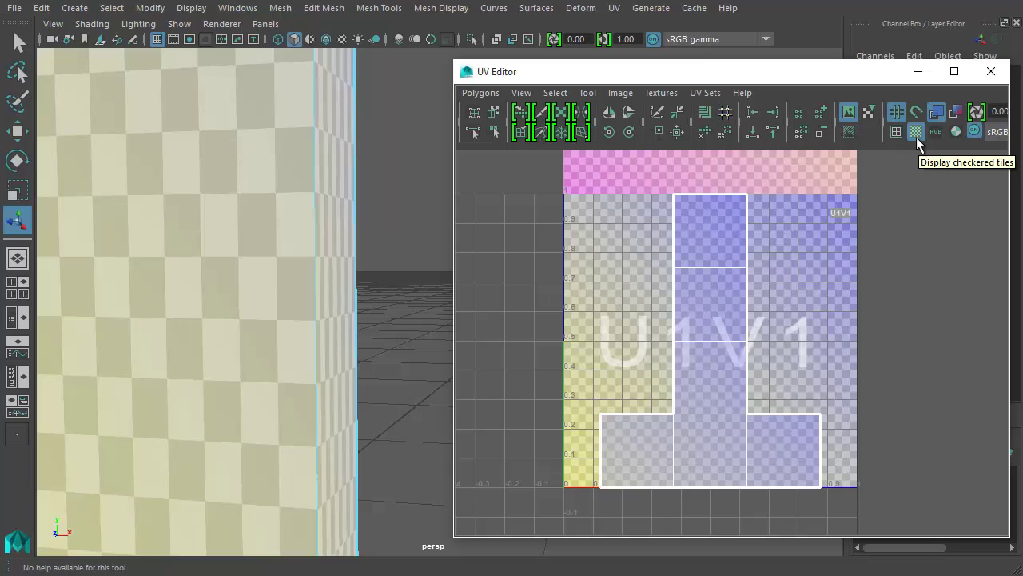
left_click(918, 129)
left_click(918, 130)
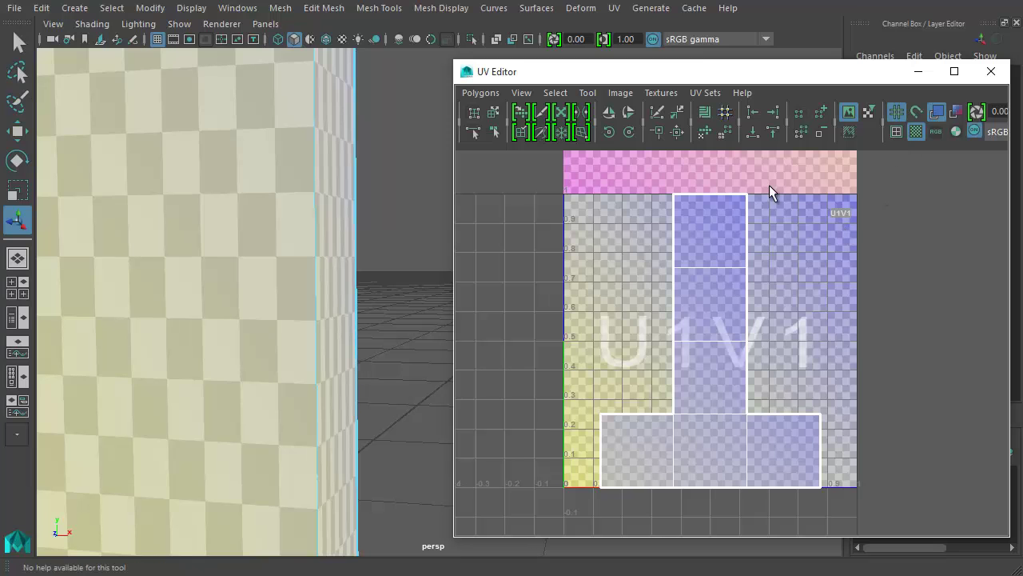
middle_click_drag(247, 251, 306, 255, "alt")
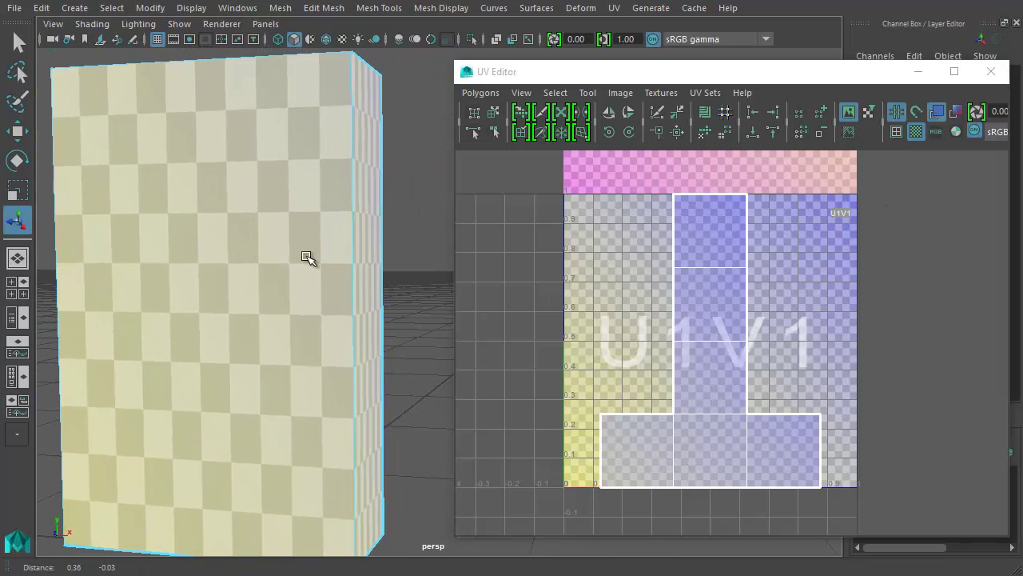
scroll(306, 255, "down", 3)
Step: Examine the checker distortion on the box's narrow side face and turn off the checkered tiles display
mouse_move(299, 265)
left_mouse_down("alt")
mouse_move(267, 263)
mouse_move(296, 264)
mouse_move(290, 250)
mouse_move(299, 251)
left_mouse_up("alt")
left_click(292, 251)
left_click(306, 240)
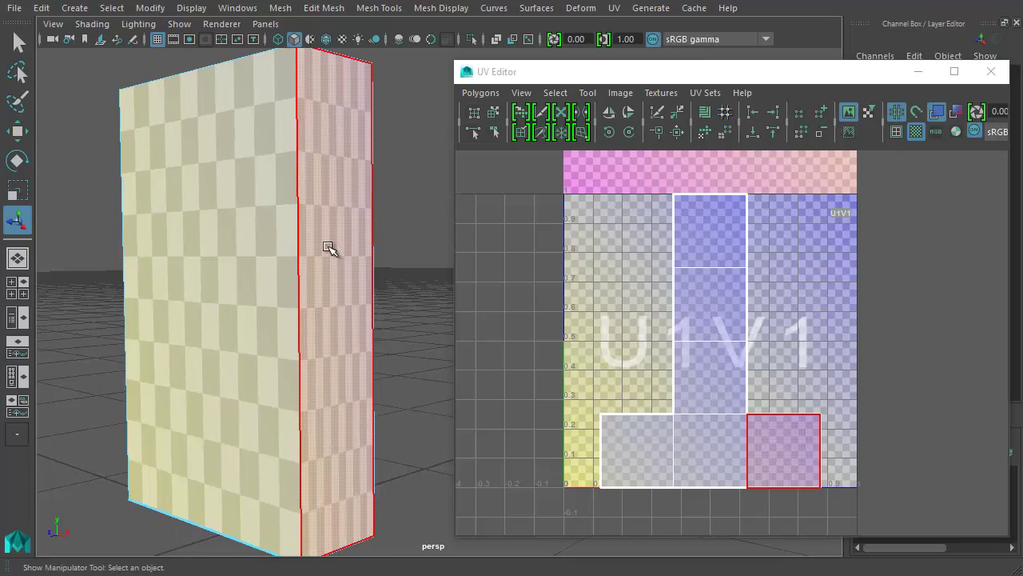
left_click(882, 171)
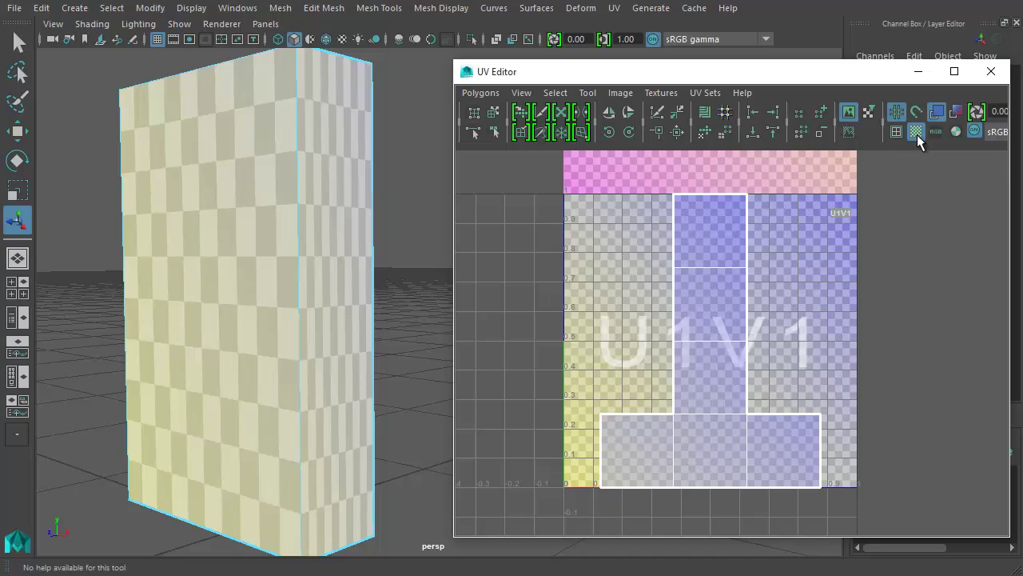
left_click(916, 132)
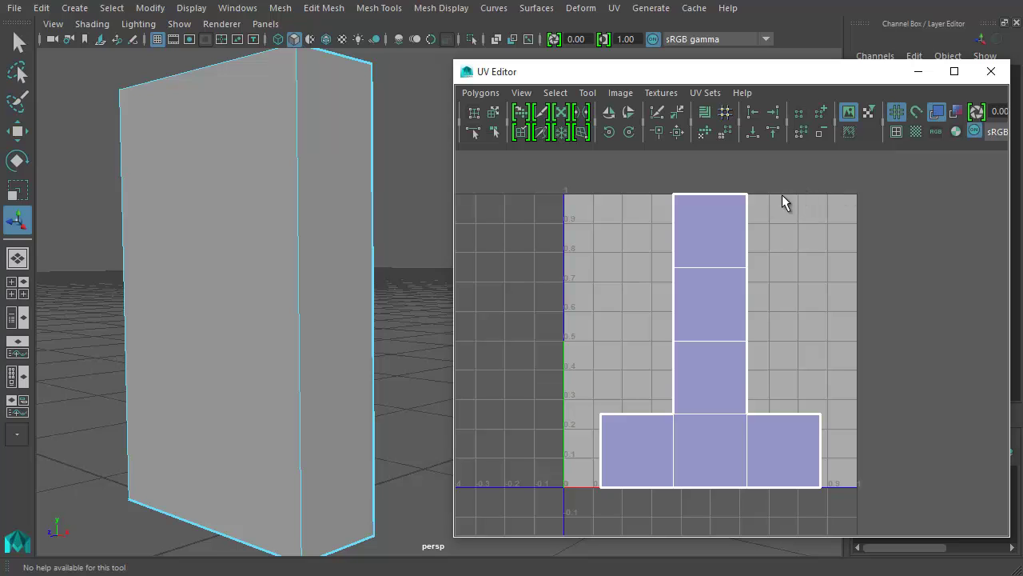
Step: Select the box's four upright side faces, leaving the top and bottom faces unselected
right_click_drag(338, 269, 263, 258, "alt")
left_click_drag(263, 258, 297, 258, "alt")
right_click_drag(245, 217, 248, 253)
left_click_drag(107, 251, 432, 269)
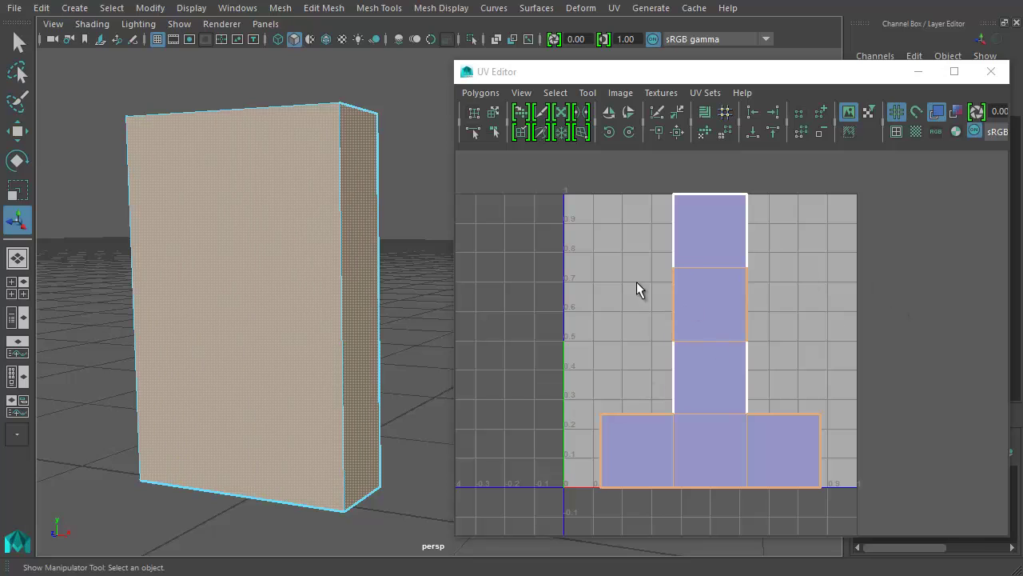
Step: Shrink the UV Editor window so the box and its full UV layout fit side by side
left_click(462, 538)
left_click_drag(462, 537, 525, 502)
scroll(769, 315, "up", 3)
scroll(769, 315, "down", 2)
scroll(769, 317, "down", 1)
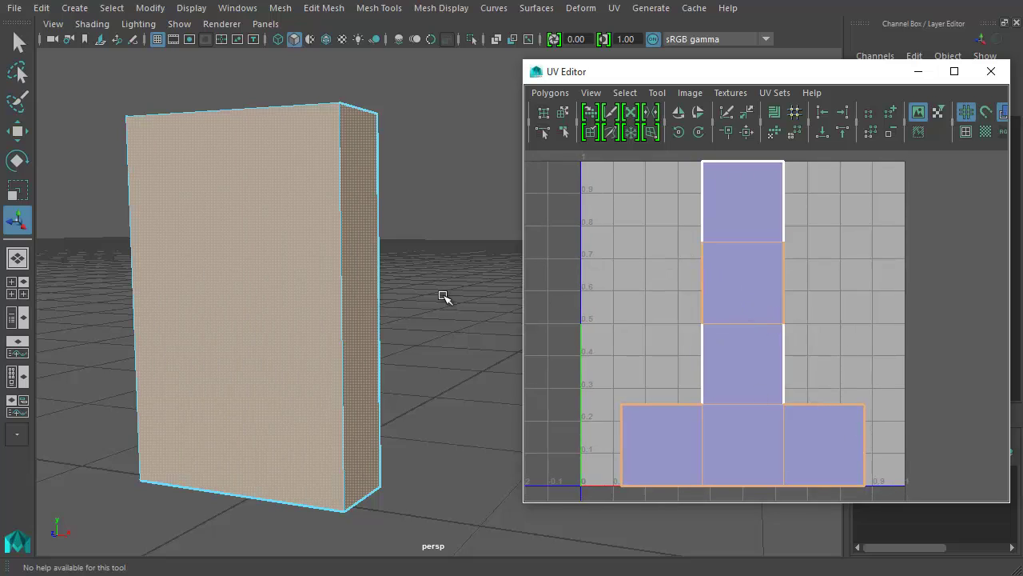
middle_click_drag(459, 296, 418, 297, "alt")
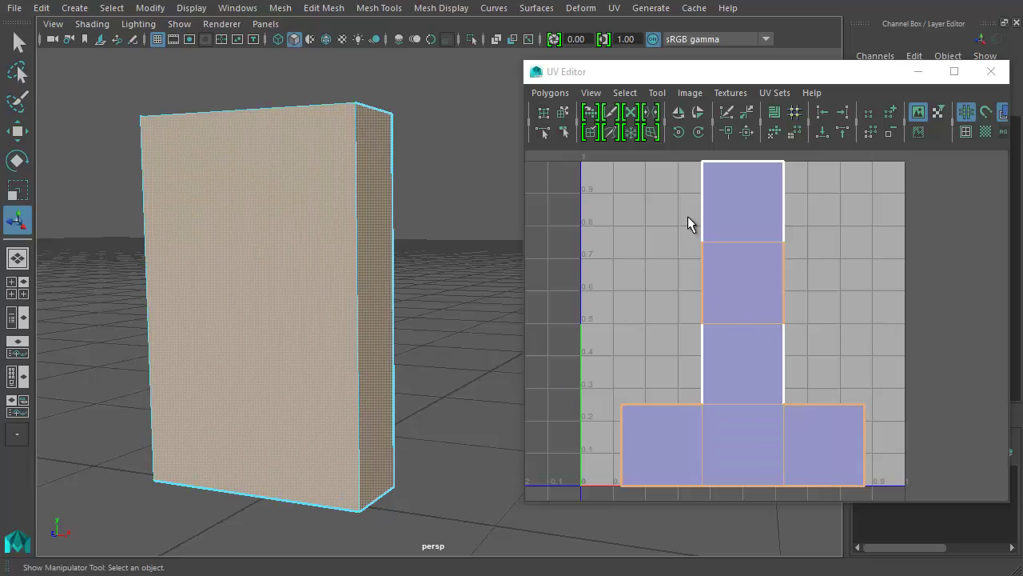
Step: Examine the box's cross-shaped UV layout both up close and as a whole in the UV Editor
middle_click_drag(678, 264, 833, 323, "alt")
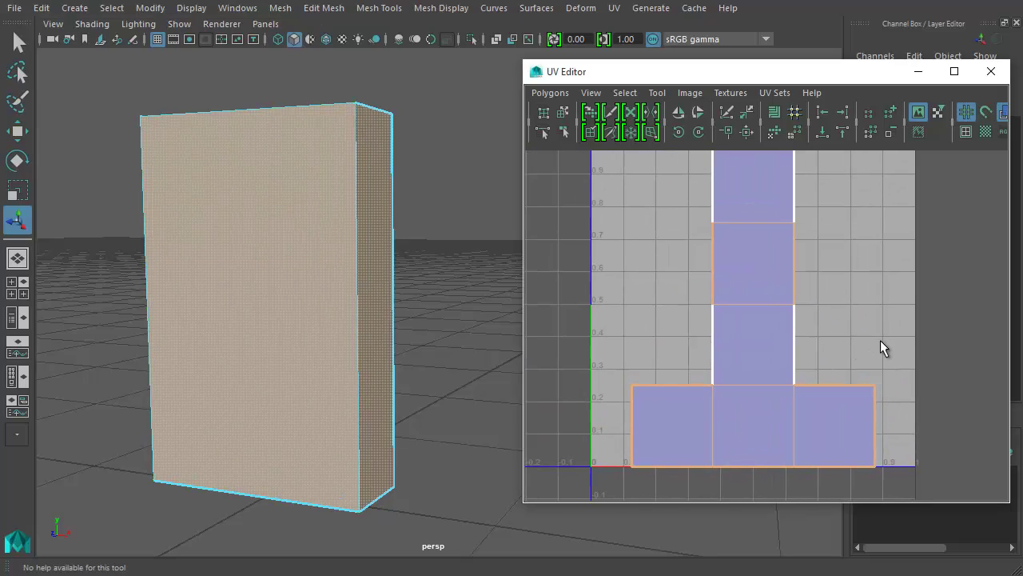
right_click_drag(794, 327, 740, 338, "alt")
middle_click_drag(740, 338, 724, 325, "alt")
scroll(802, 312, "up", 2)
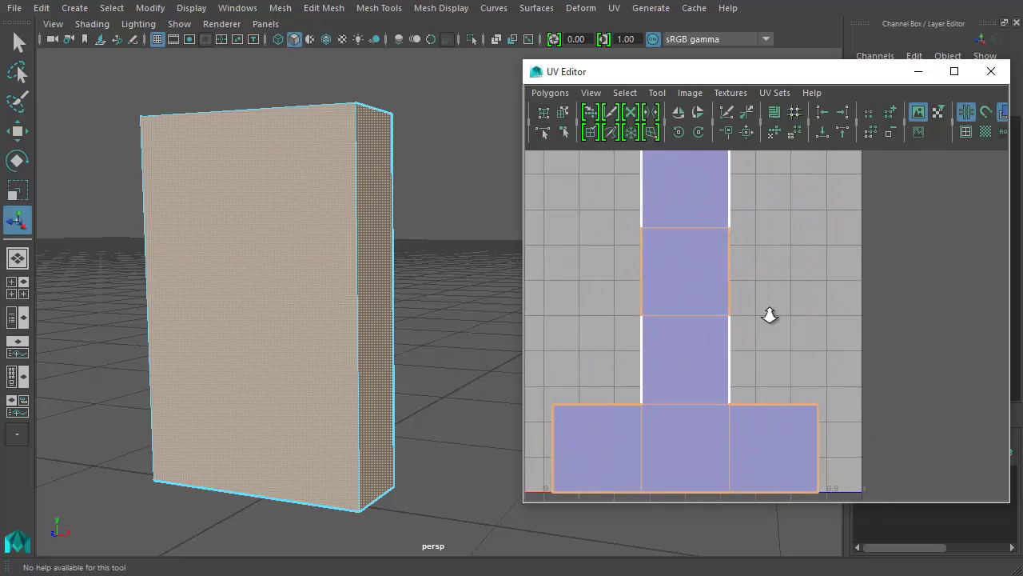
scroll(786, 315, "down", 2)
middle_click_drag(785, 315, 795, 324, "alt")
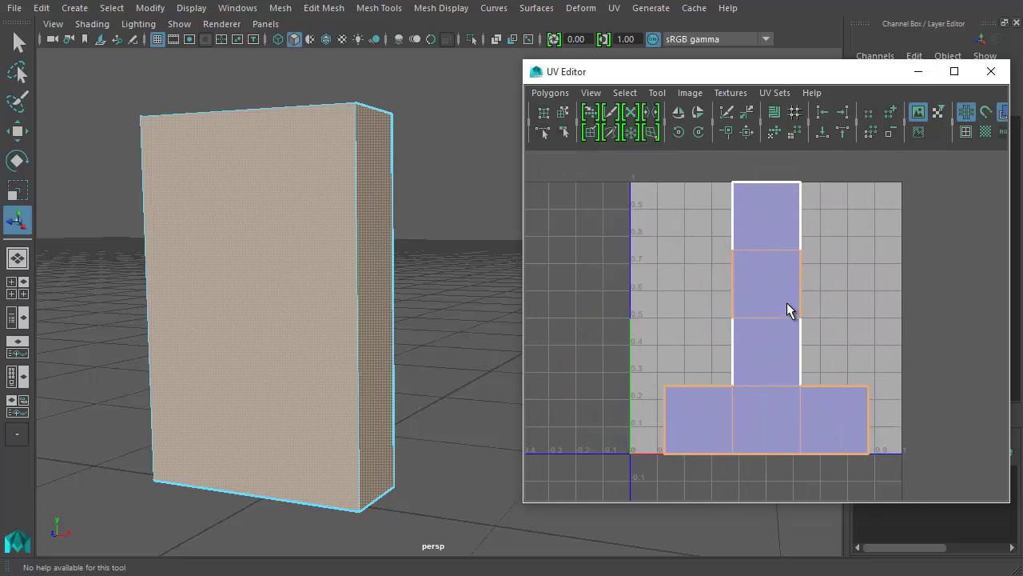
right_click_drag(786, 303, 760, 305, "alt")
mouse_move(772, 305)
middle_mouse_down("alt")
mouse_move(726, 315)
mouse_move(776, 297)
mouse_move(774, 318)
middle_mouse_up("alt")
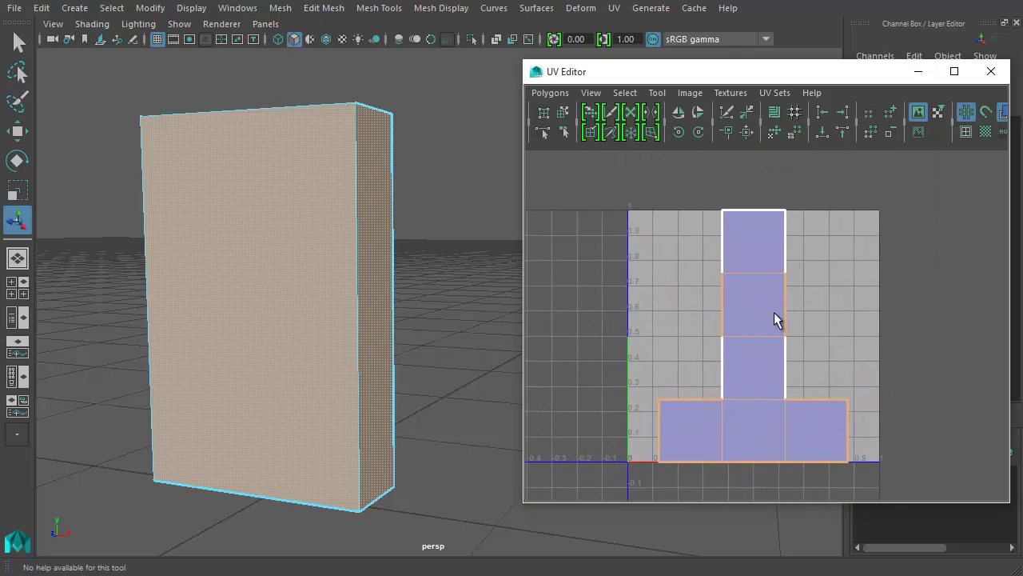
mouse_move(682, 303)
middle_mouse_down("alt")
mouse_move(746, 296)
mouse_move(680, 300)
mouse_move(673, 289)
middle_mouse_up("alt")
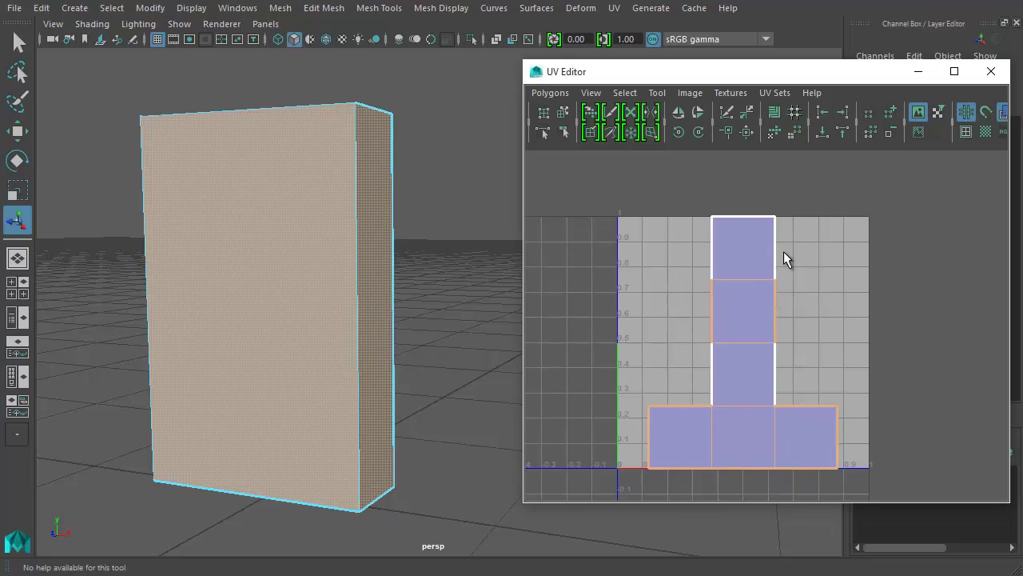
middle_click_drag(791, 302, 799, 290, "alt")
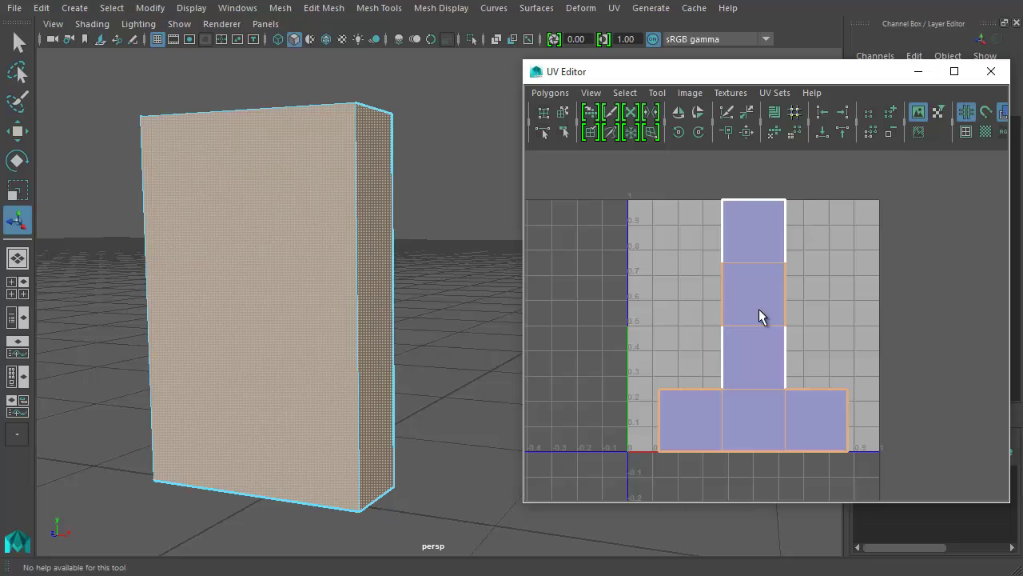
Step: Apply a Planar Map Z projection to the box's selected side faces
left_click_drag(341, 212, 430, 245, "alt")
right_click_drag(429, 245, 344, 246, "alt")
left_click_drag(324, 288, 303, 231, "alt")
right_click(311, 223, "shift")
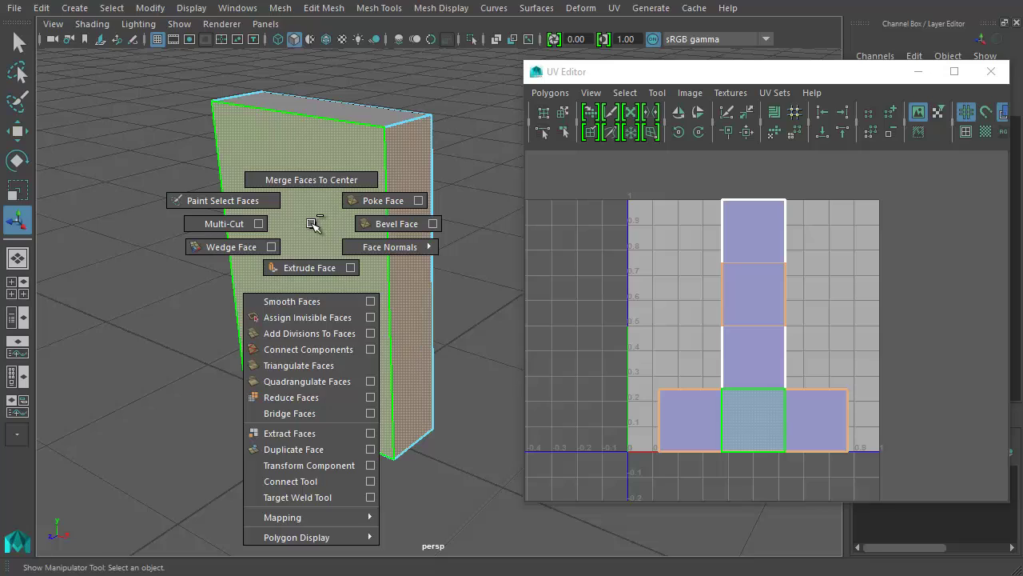
mouse_move(324, 518)
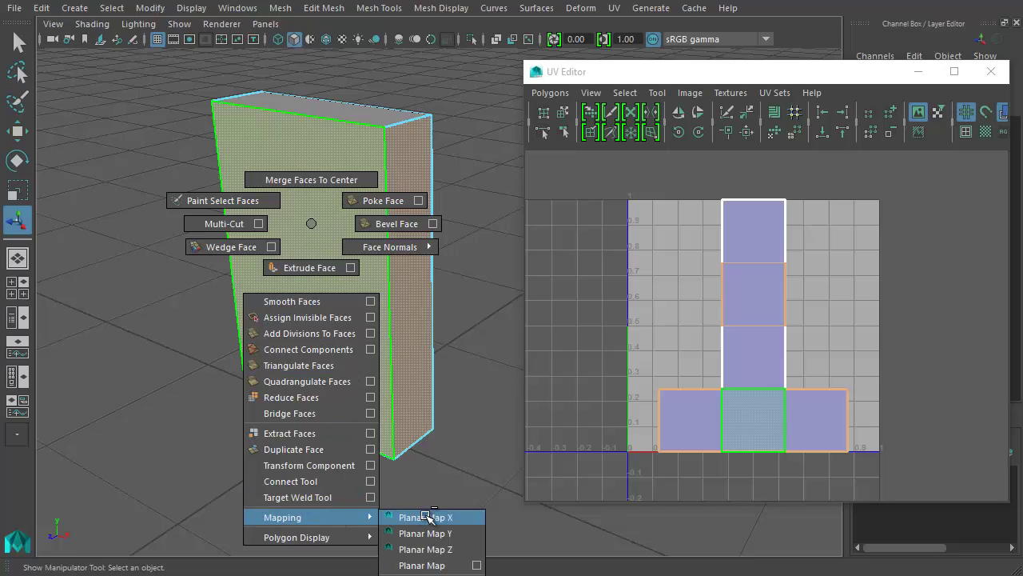
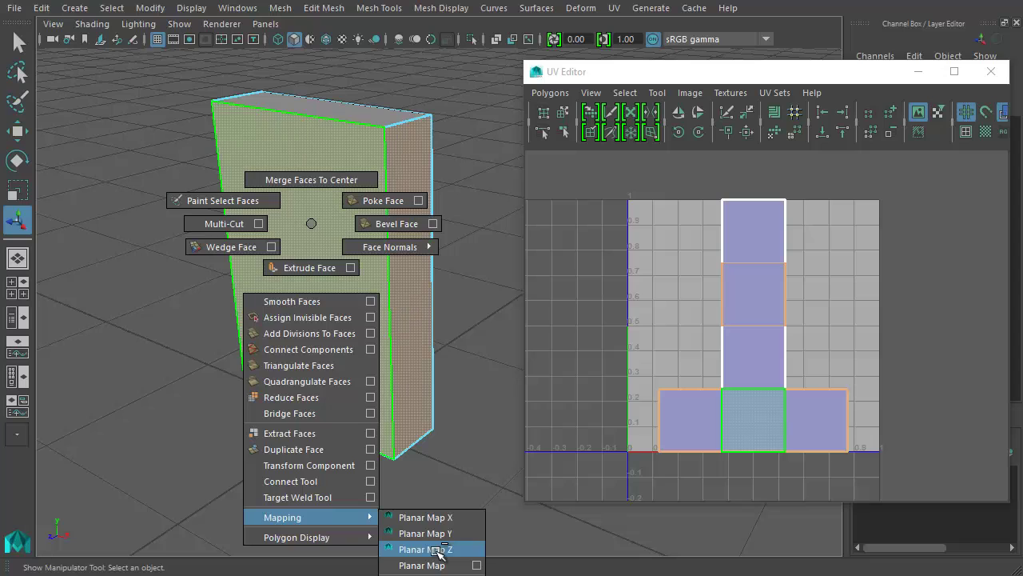
left_click(439, 550)
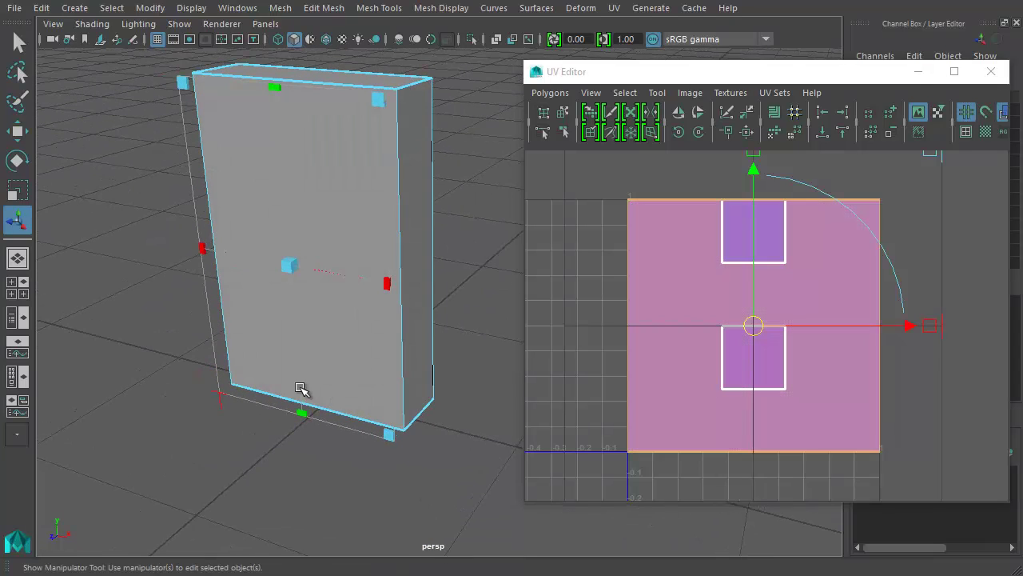
left_click_drag(299, 379, 192, 440, "alt")
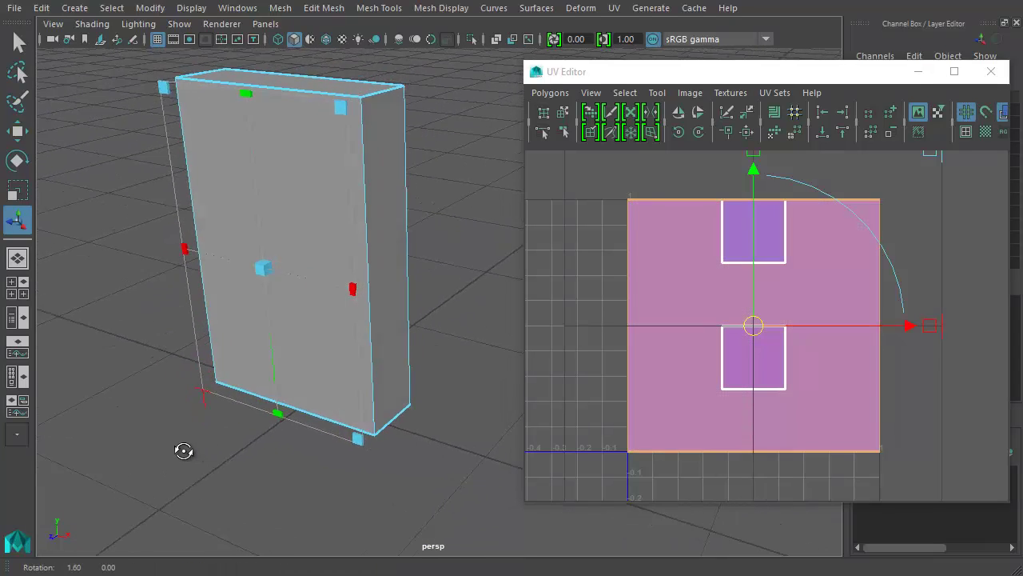
Step: Examine the box's front, narrow side and top faces from several angles against their overlapping UV shells after the planar projection
left_click_drag(114, 482, 52, 521, "alt")
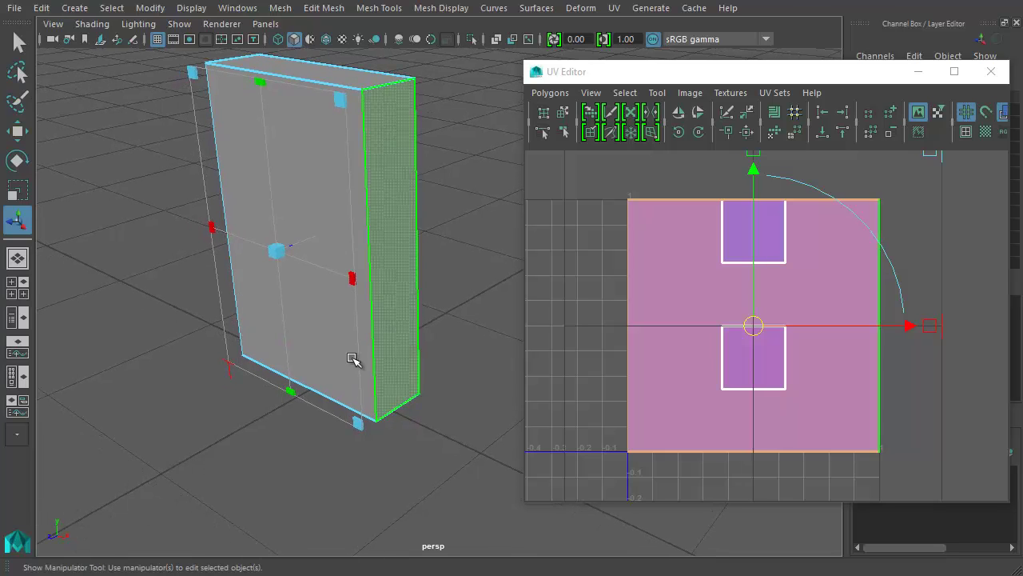
left_click_drag(413, 240, 464, 235, "alt")
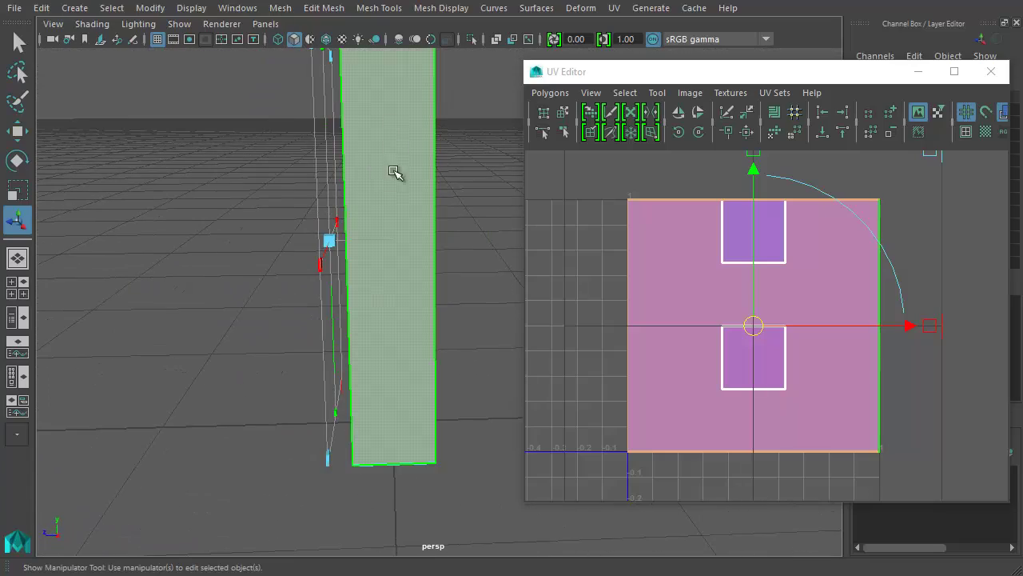
left_click_drag(394, 171, 416, 274, "alt")
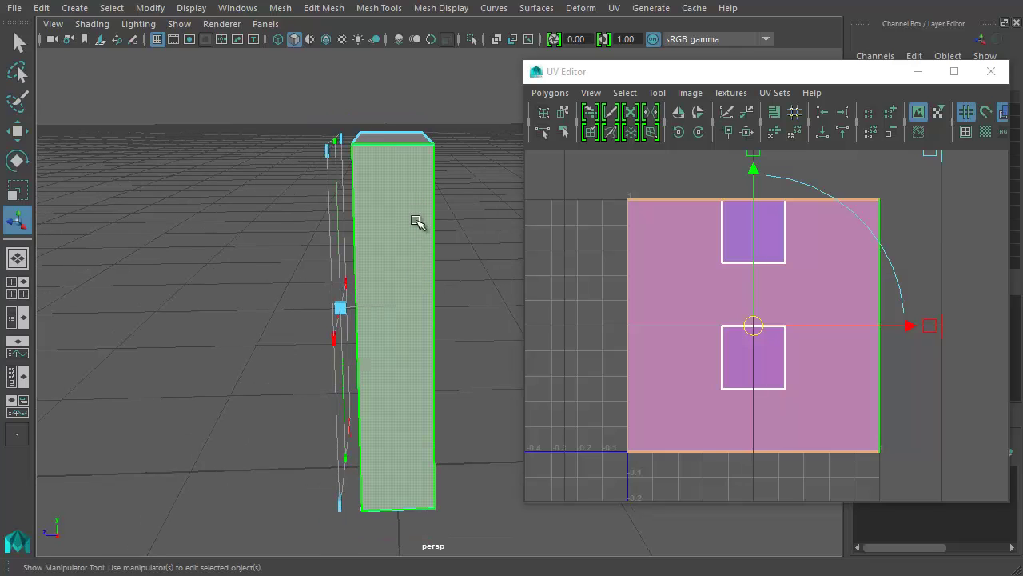
mouse_move(372, 229)
left_mouse_down("alt")
mouse_move(468, 256)
mouse_move(527, 245)
mouse_move(484, 277)
mouse_move(373, 308)
mouse_move(381, 234)
left_mouse_up("alt")
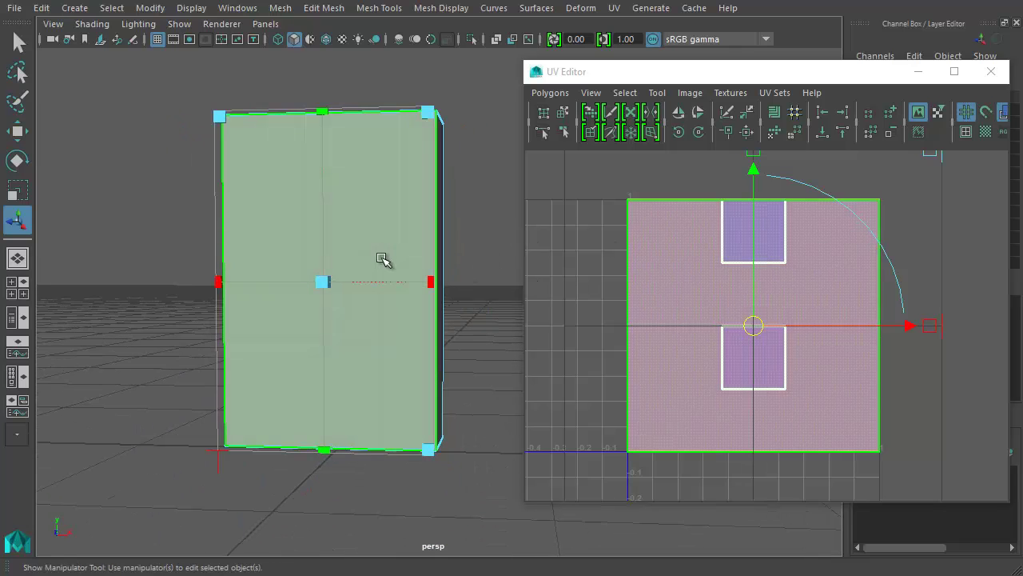
left_click_drag(359, 251, 375, 278, "alt")
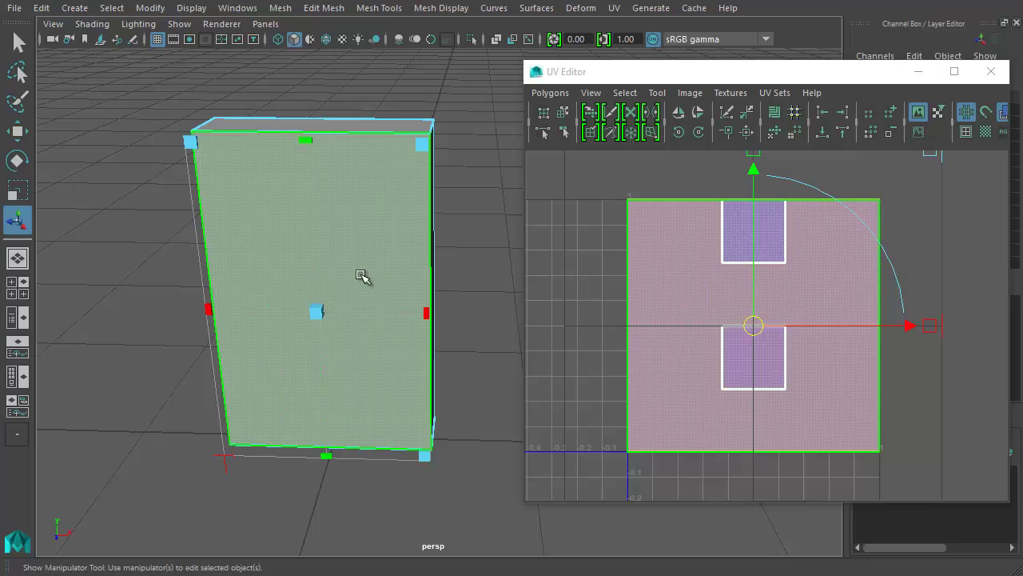
left_click_drag(381, 279, 365, 299, "alt")
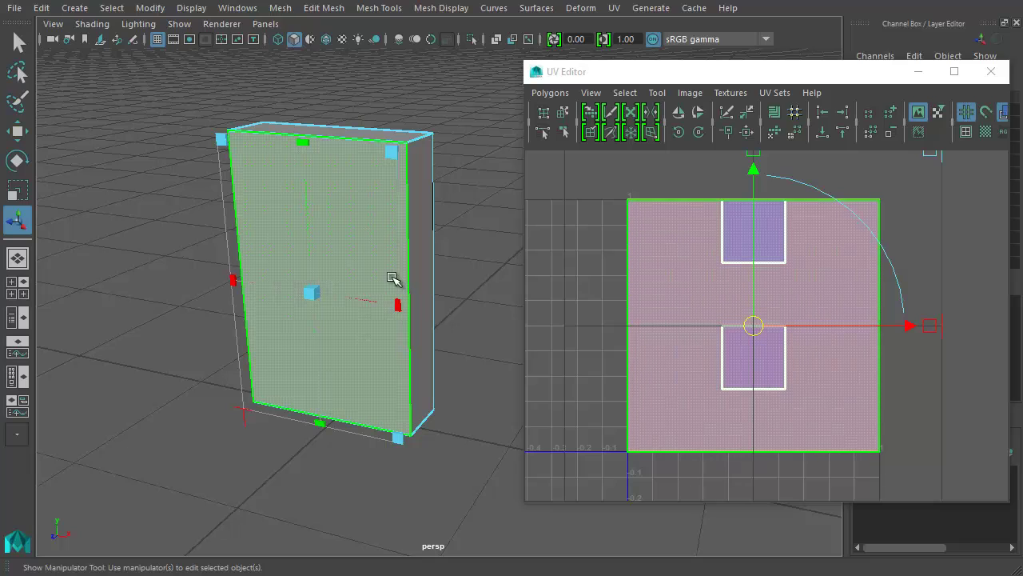
mouse_move(392, 270)
left_mouse_down("alt")
mouse_move(354, 280)
mouse_move(380, 281)
left_mouse_up("alt")
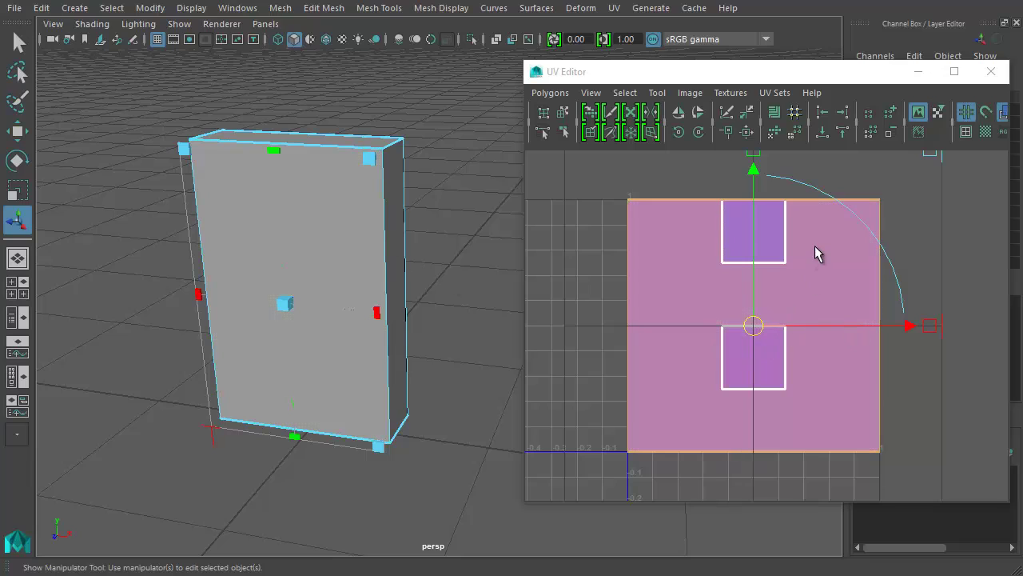
key("ctrl+t")
key("f")
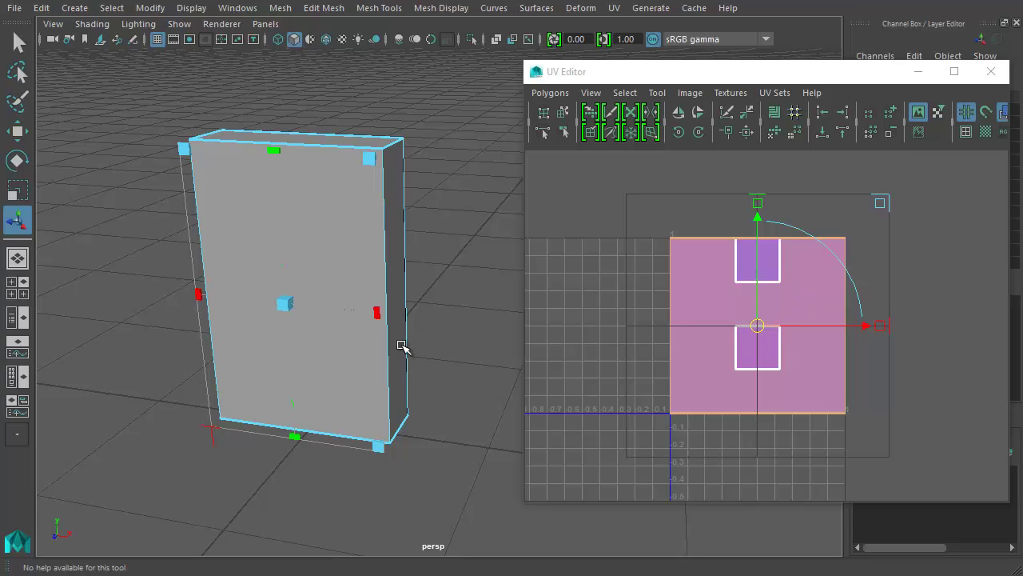
left_click_drag(402, 347, 318, 247, "alt")
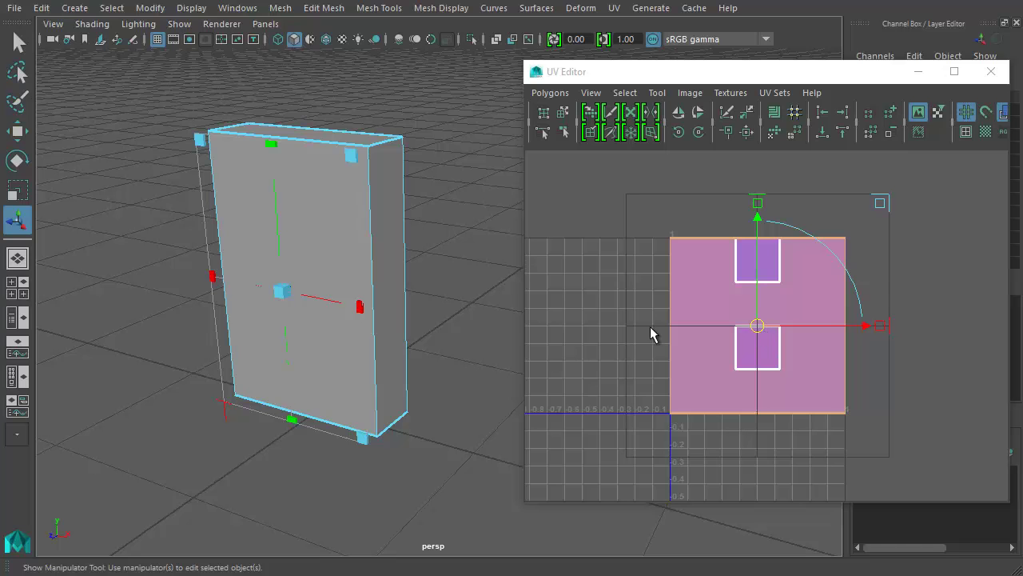
scroll(744, 290, "down", 3)
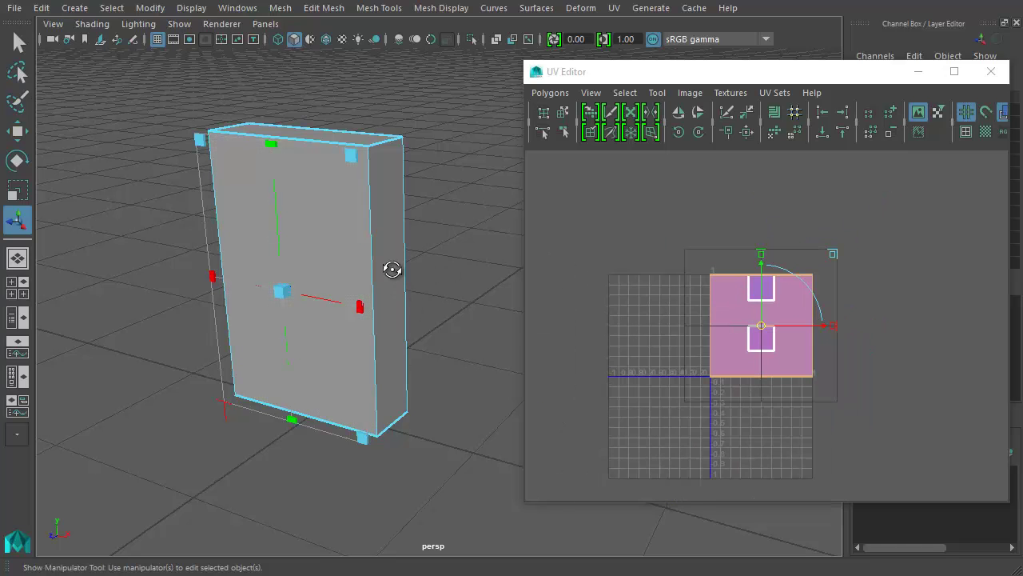
left_click_drag(388, 267, 320, 155, "alt")
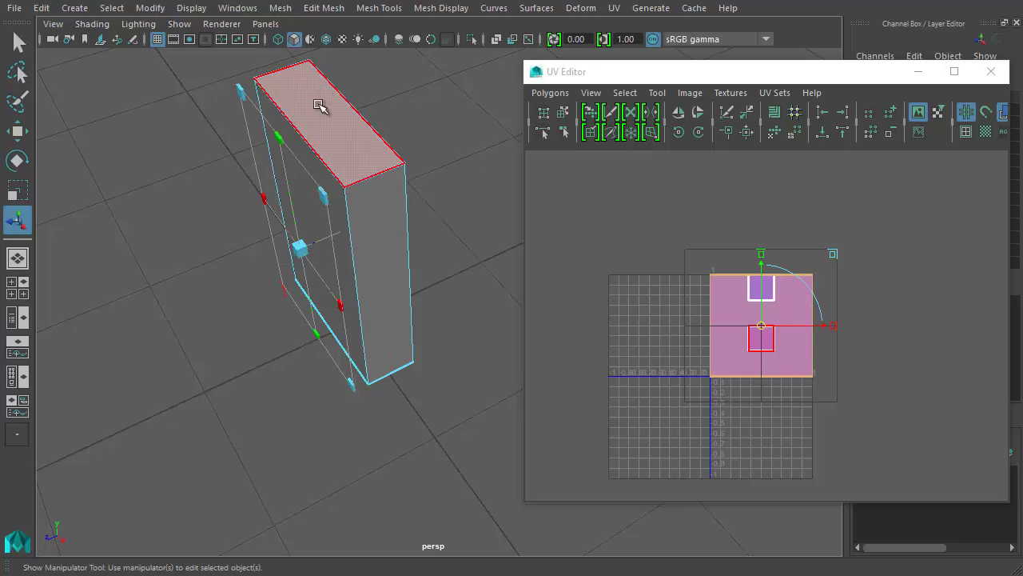
left_click_drag(389, 224, 899, 152, "alt")
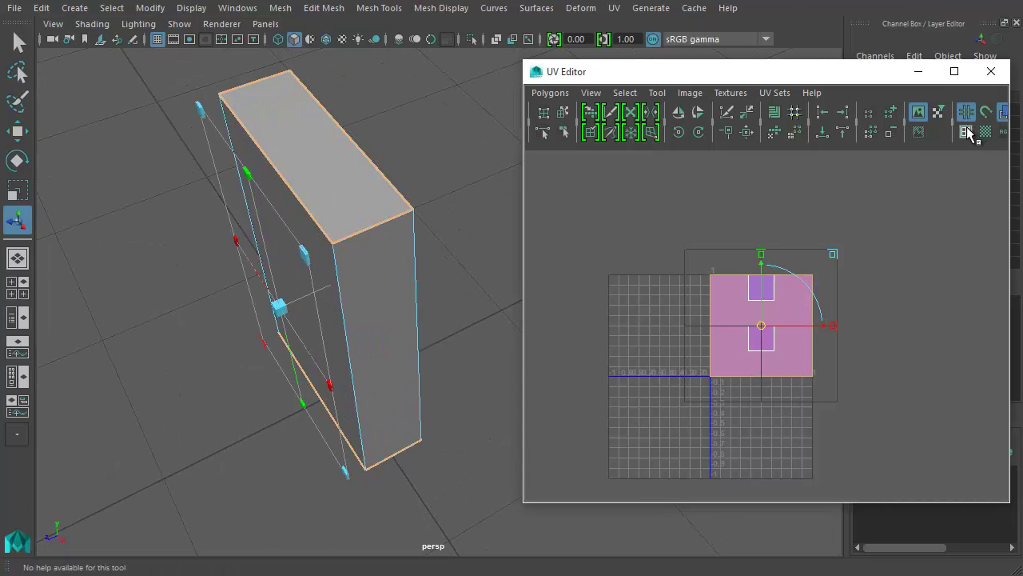
left_click_drag(343, 298, 258, 487, "alt")
left_click_drag(355, 273, 366, 292, "alt")
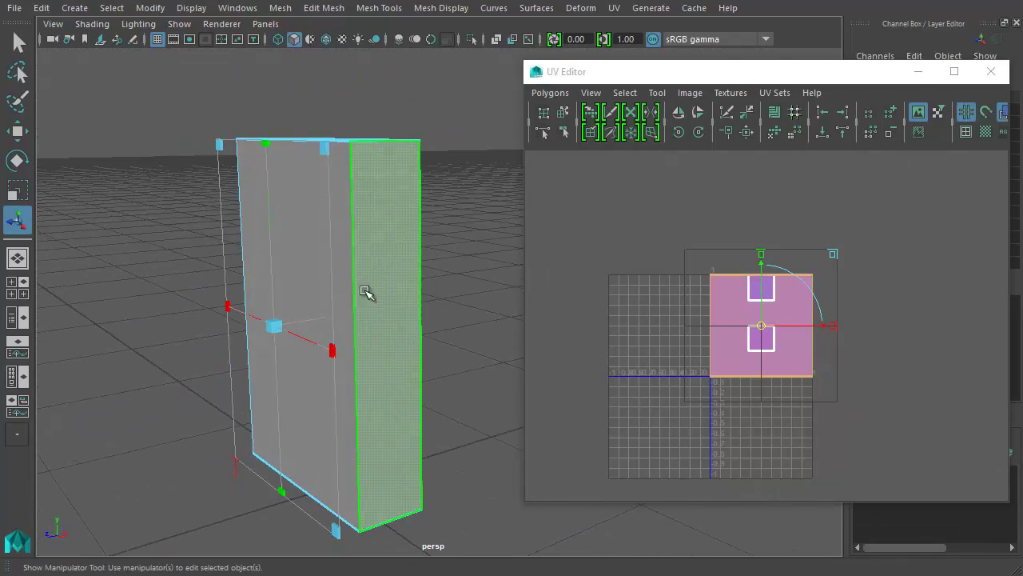
Step: Move the large projected side-face shell sideways out of the 0–1 UV space, clear of the two small cap shells
scroll(735, 327, "down", 2)
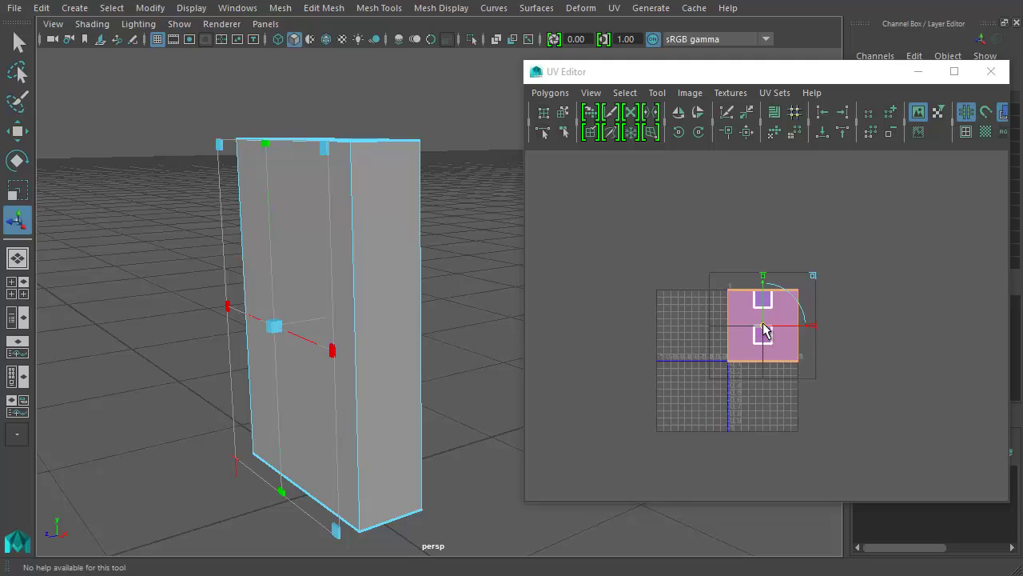
left_click_drag(763, 332, 867, 330)
scroll(866, 327, "up", 3)
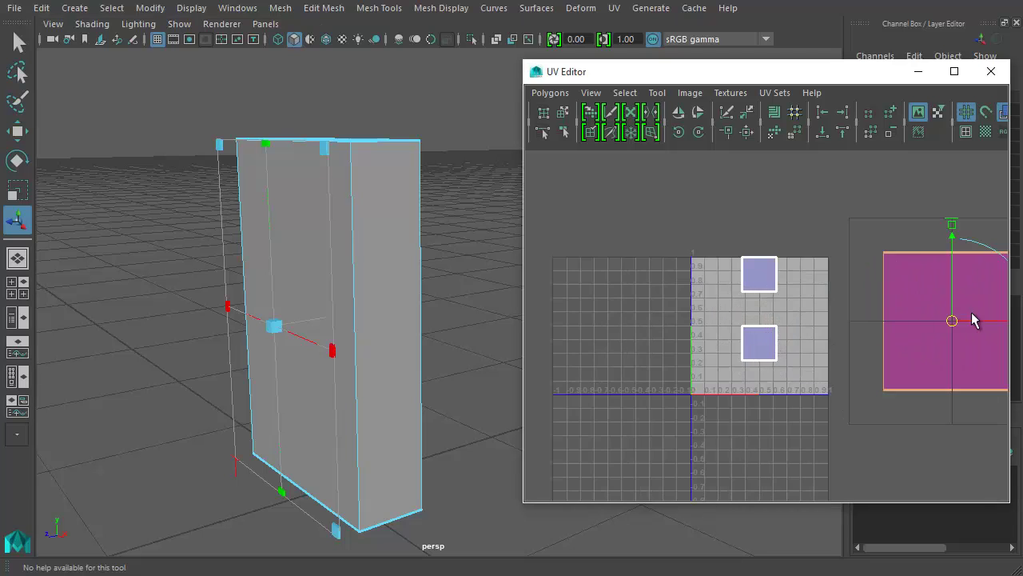
middle_click_drag(975, 320, 896, 318, "alt")
left_click_drag(896, 317, 872, 323)
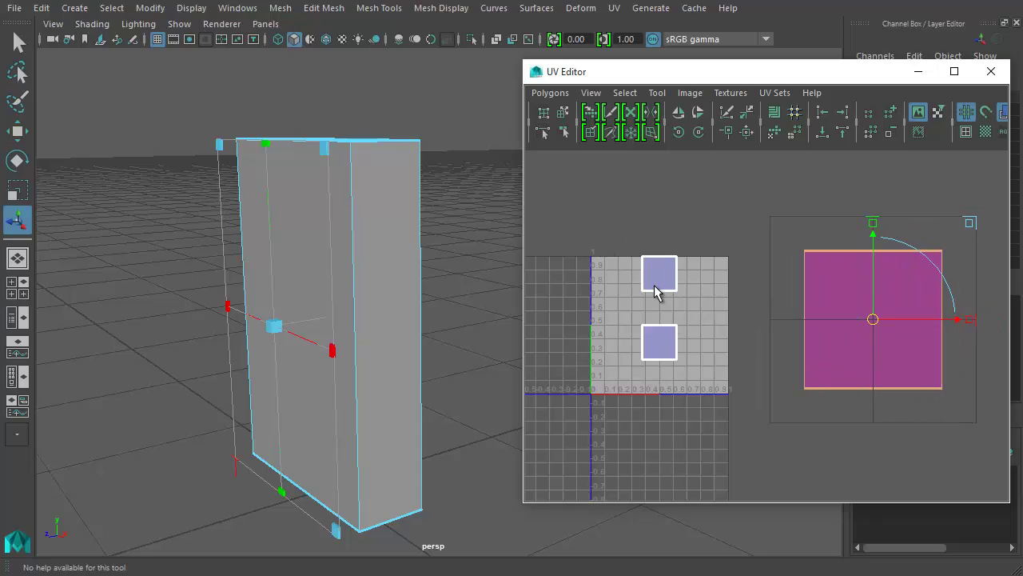
Step: Select all the UVs of the large side-face shell, leaving the top and bottom cap shells unselected
left_click_drag(297, 171, 359, 213, "alt")
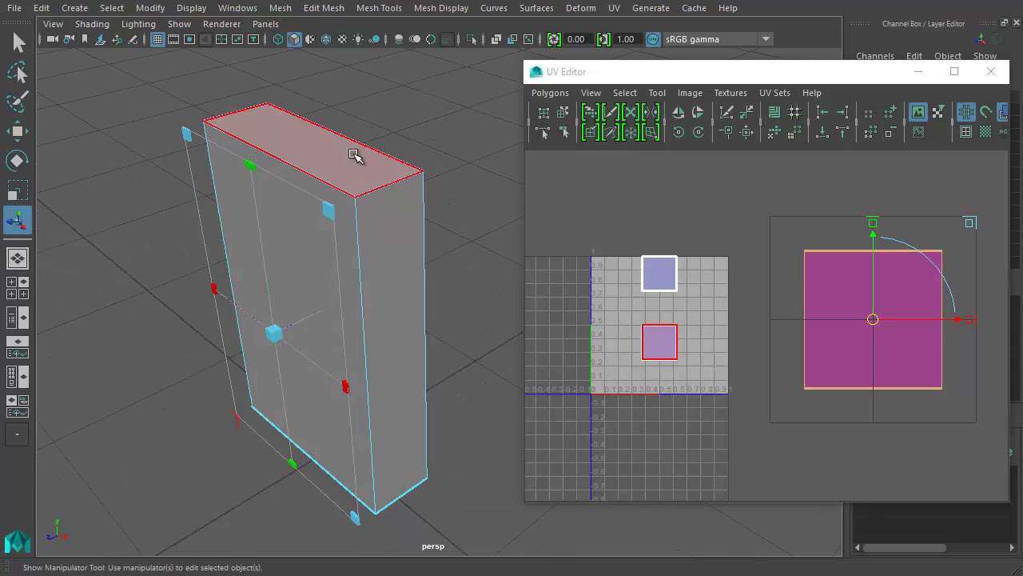
left_click_drag(503, 312, 461, 333, "alt")
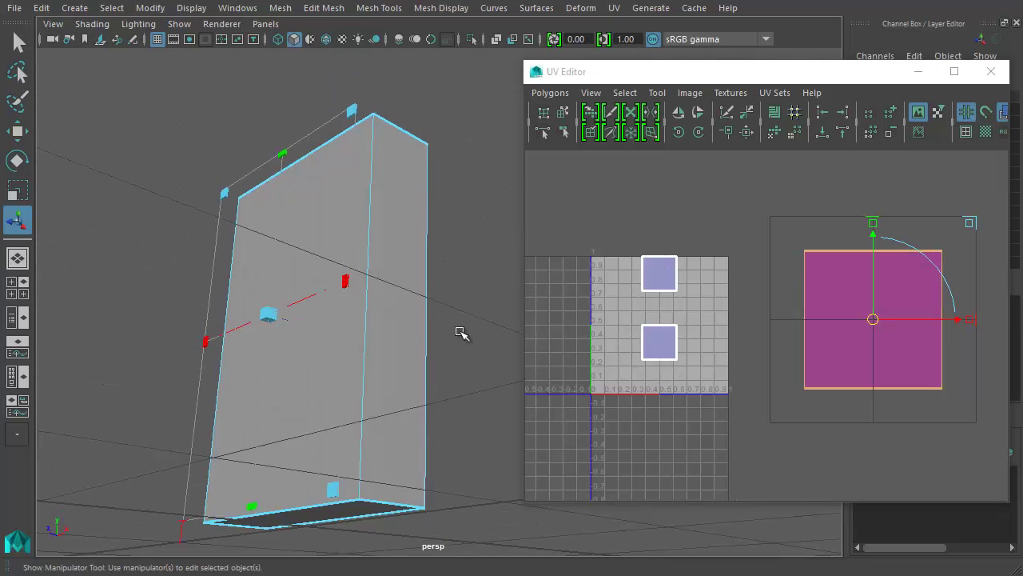
middle_click_drag(905, 340, 923, 384, "alt")
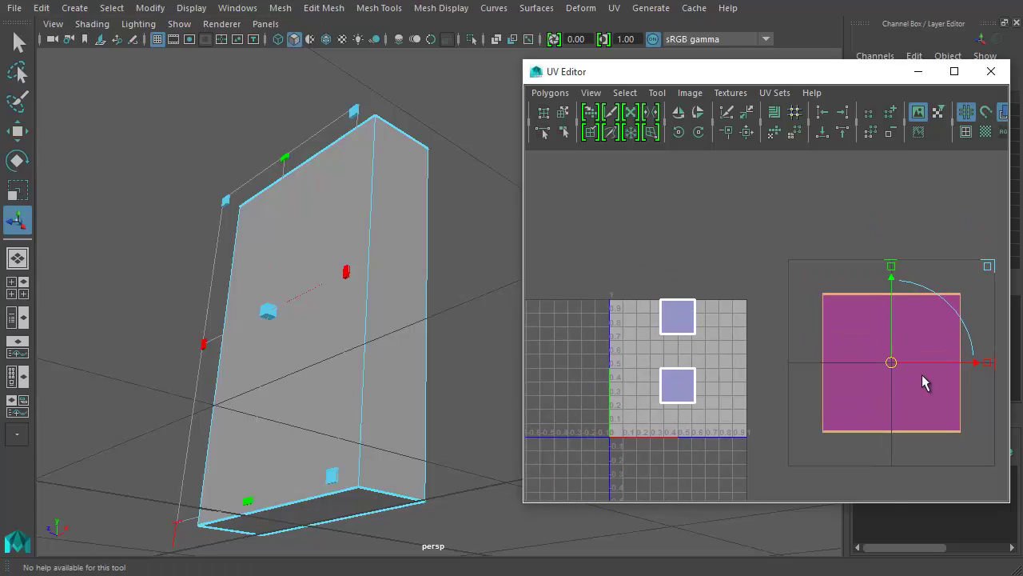
left_click_drag(330, 338, 342, 196, "alt")
left_click(392, 197)
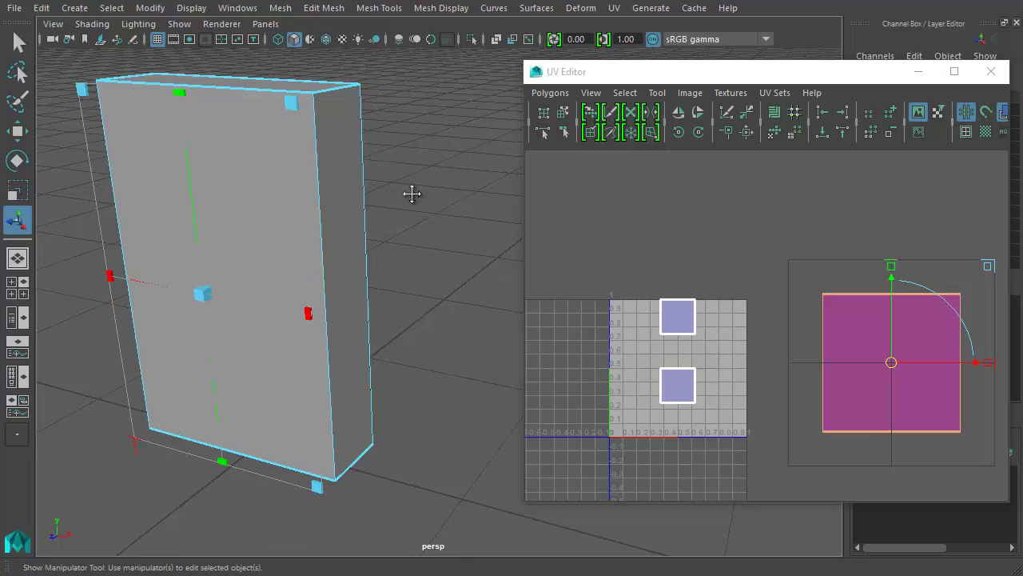
middle_click_drag(411, 192, 427, 206, "alt")
right_click_drag(840, 327, 927, 328)
left_click(962, 456)
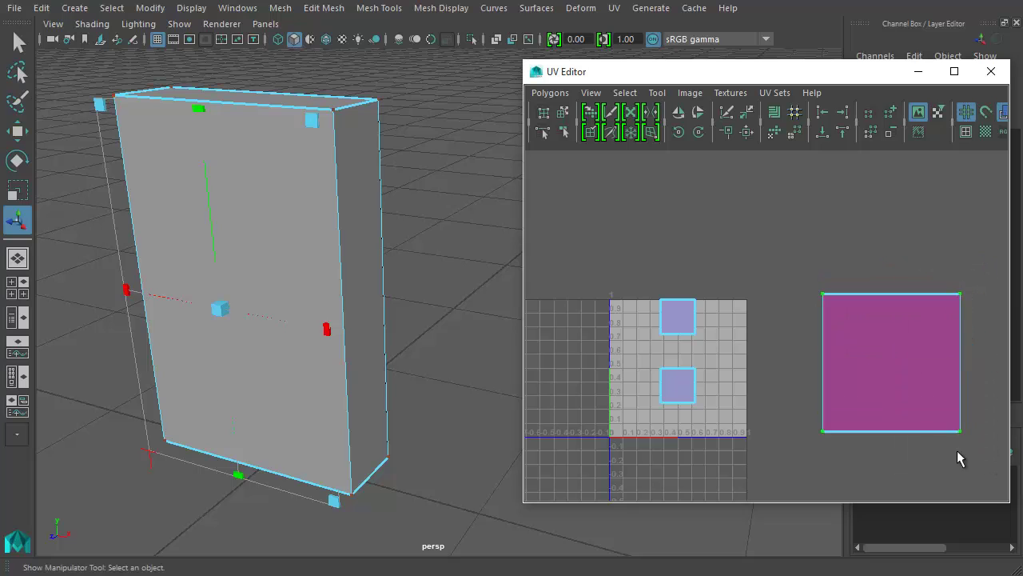
left_click_drag(330, 237, 354, 247, "alt")
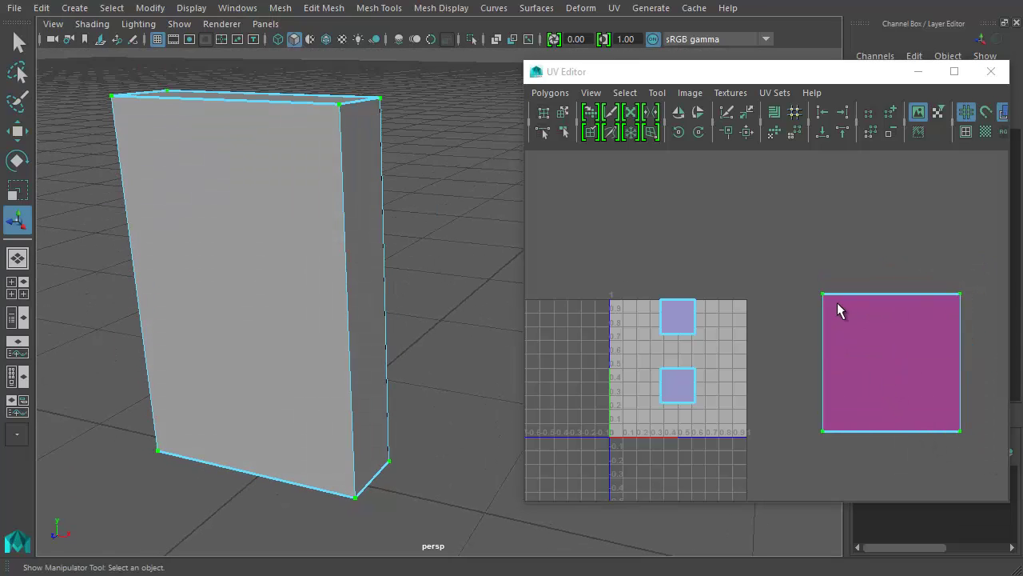
right_click_drag(794, 306, 877, 307)
left_click_drag(779, 241, 993, 468)
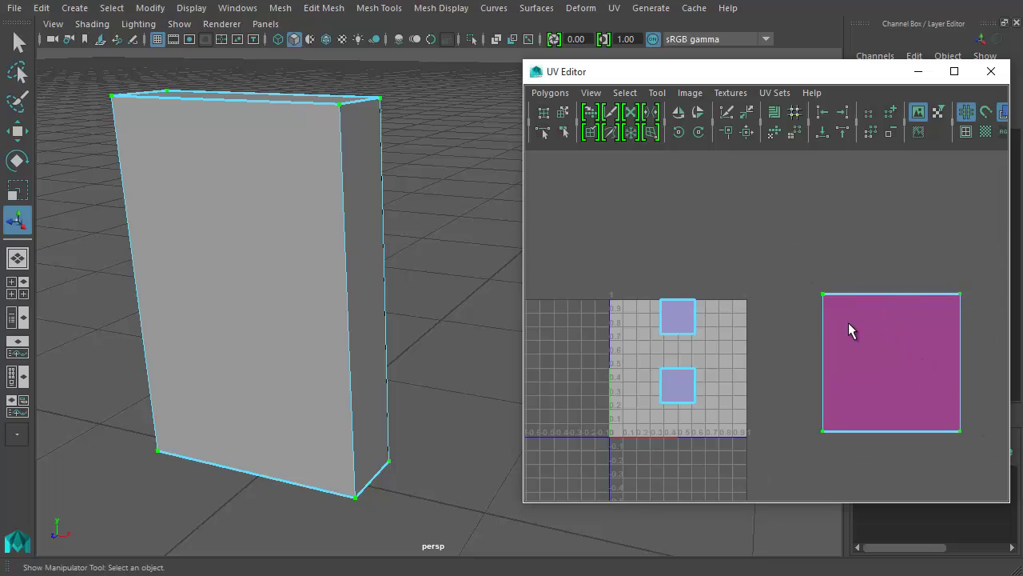
Step: Open the Unfold UVs options for the selected shell and reset the settings to their defaults
right_click_drag(851, 321, 852, 323, "shift")
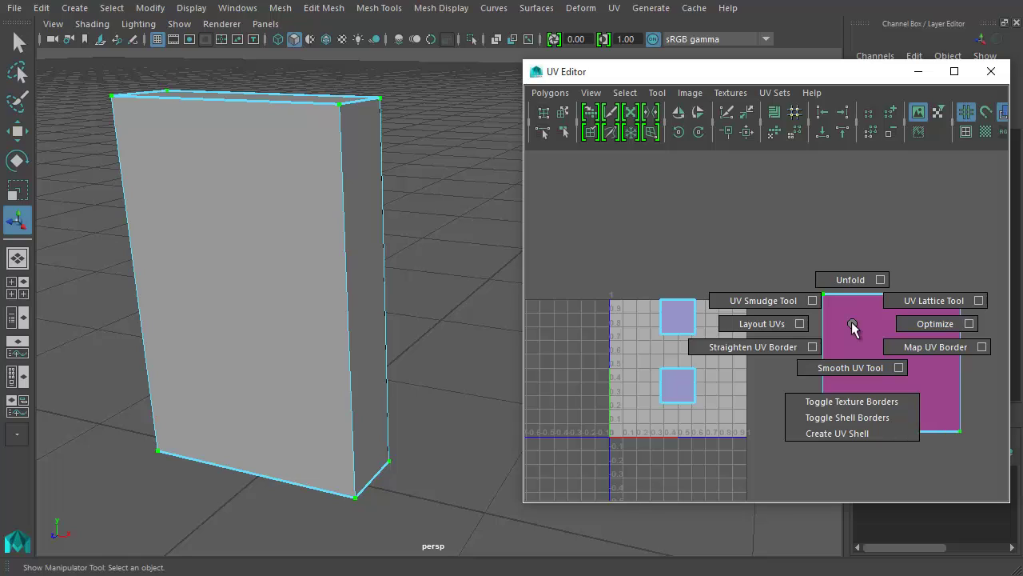
right_click_drag(852, 324, 885, 285, "shift")
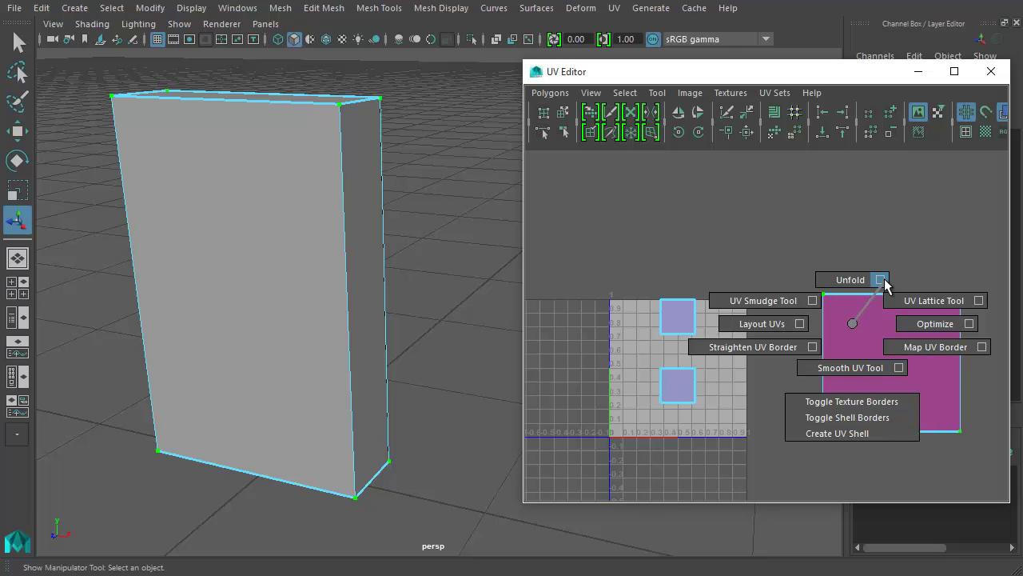
right_click_drag(886, 284, 886, 286, "shift")
left_click_drag(191, 31, 423, 75)
left_click(270, 90)
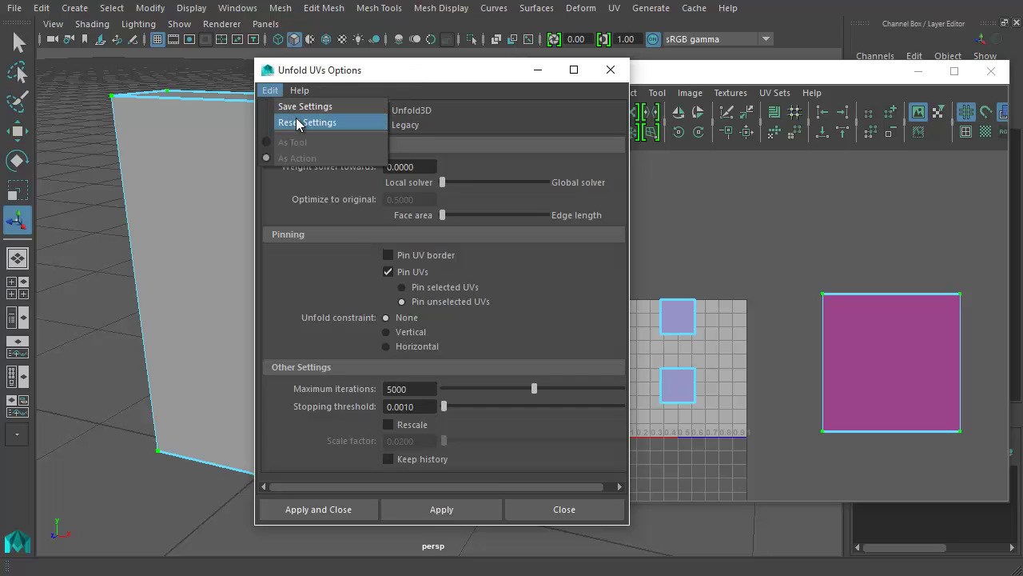
left_click(298, 123)
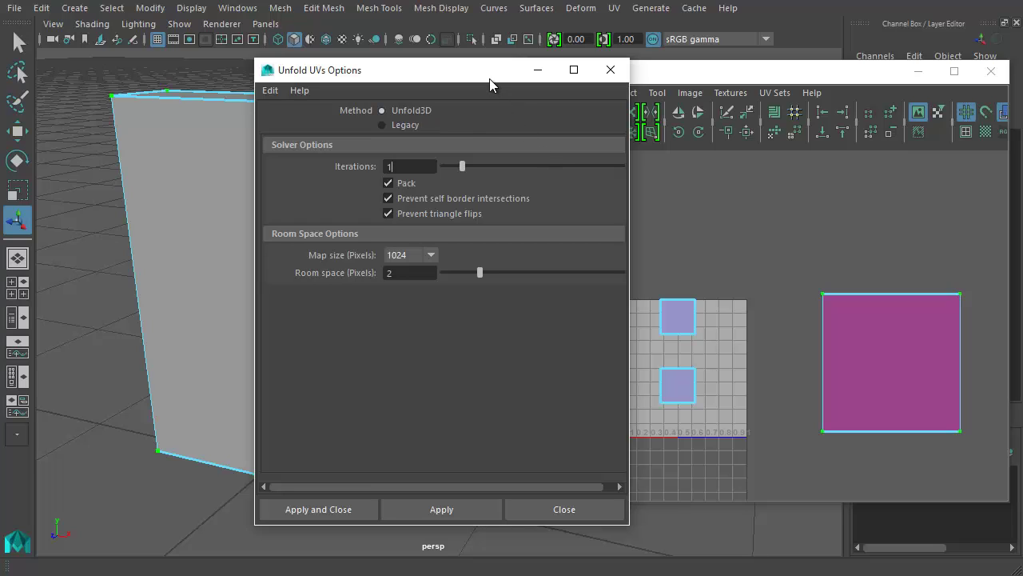
mouse_move(490, 79)
left_mouse_down()
mouse_move(435, 75)
mouse_move(484, 79)
left_mouse_up()
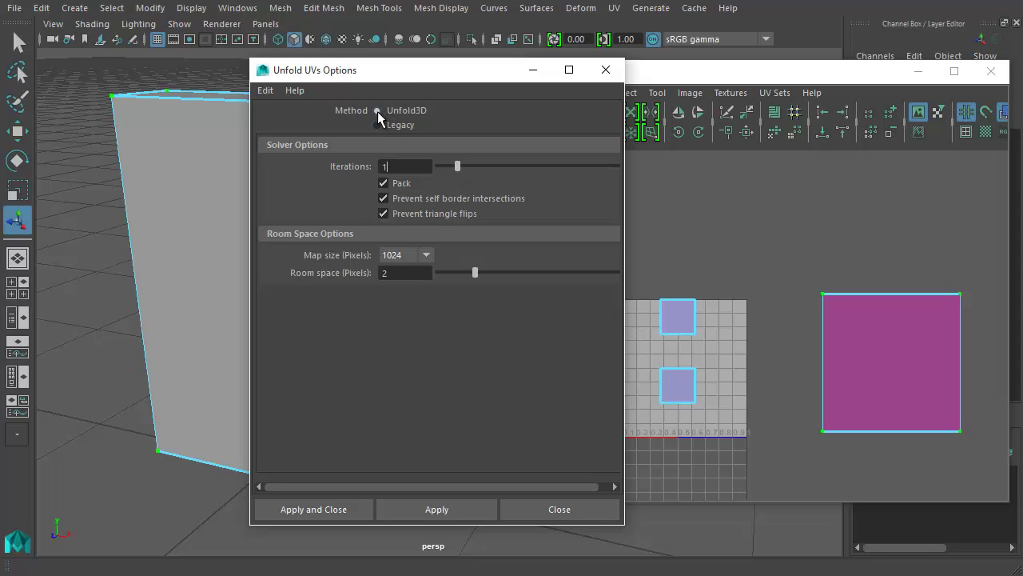
mouse_move(416, 77)
left_mouse_down()
mouse_move(477, 74)
mouse_move(427, 66)
left_mouse_up()
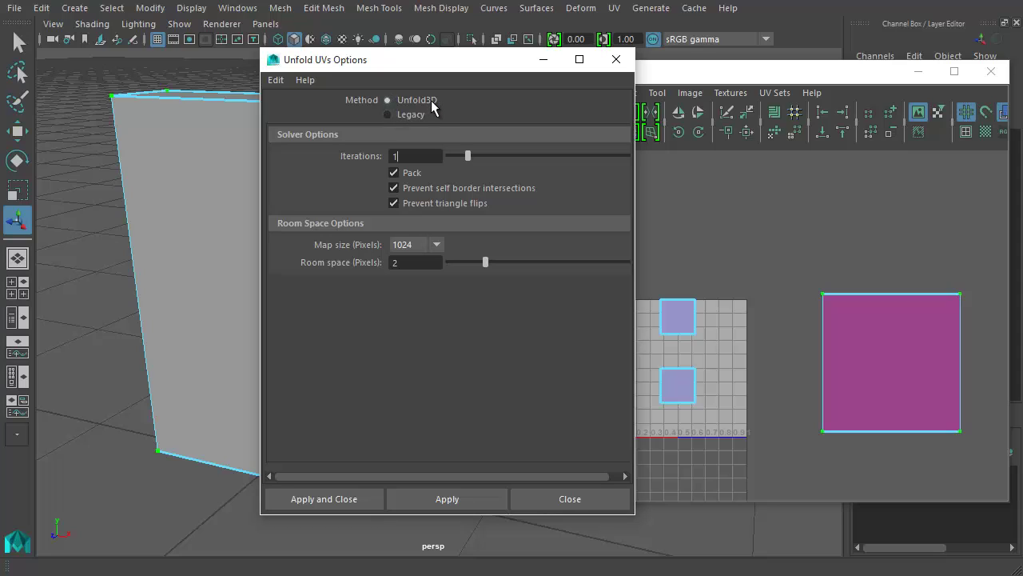
Step: Compare the Legacy and Unfold3D options, including maximum iterations, and set the unfold method to Legacy
left_click(389, 115)
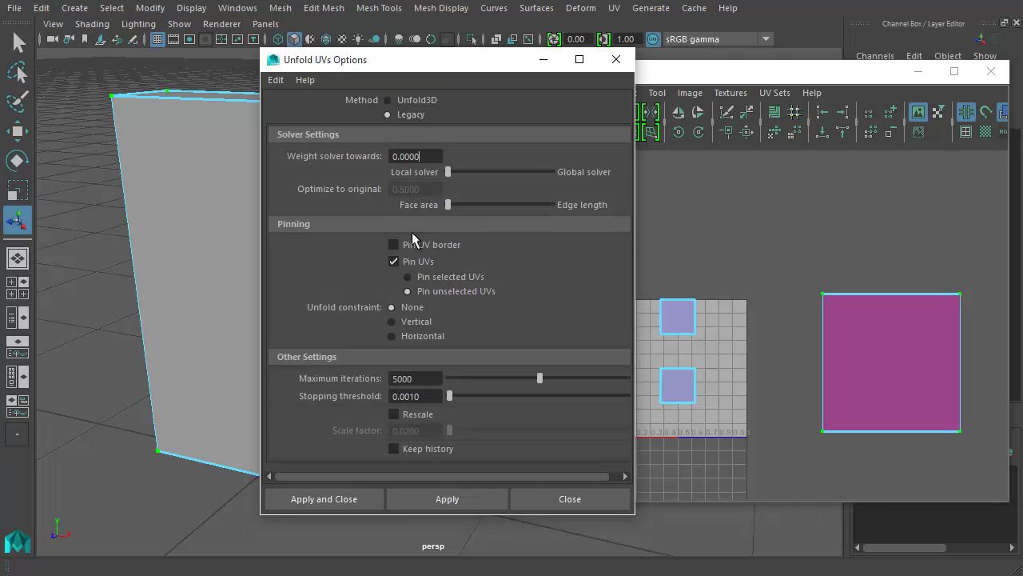
left_click(432, 385)
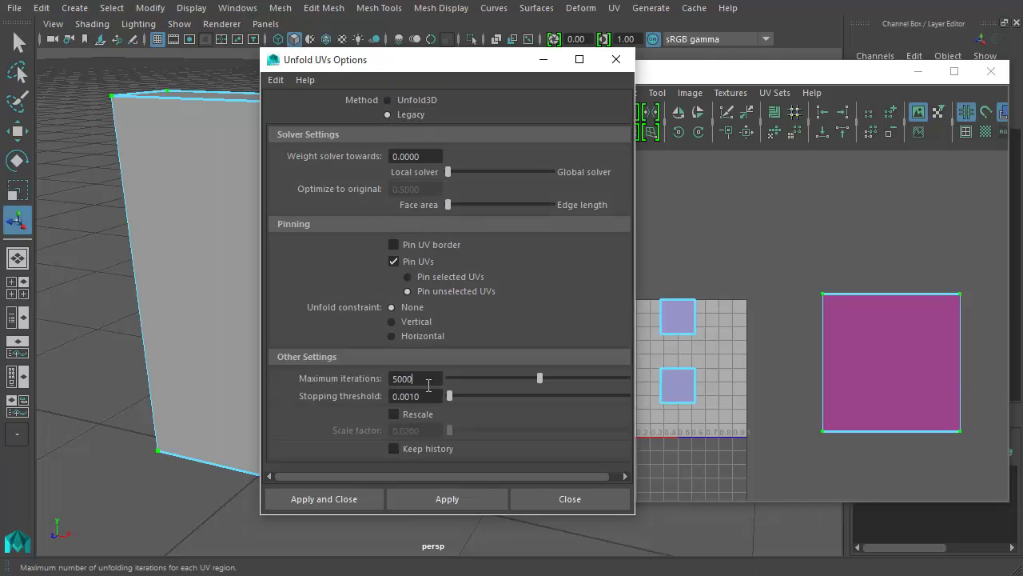
double_click(438, 384)
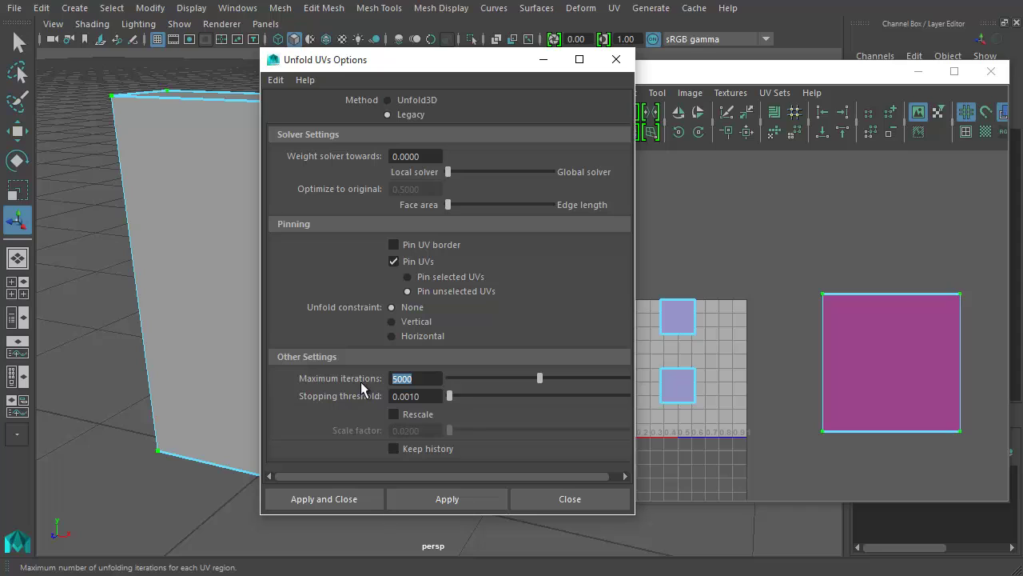
left_click(426, 380)
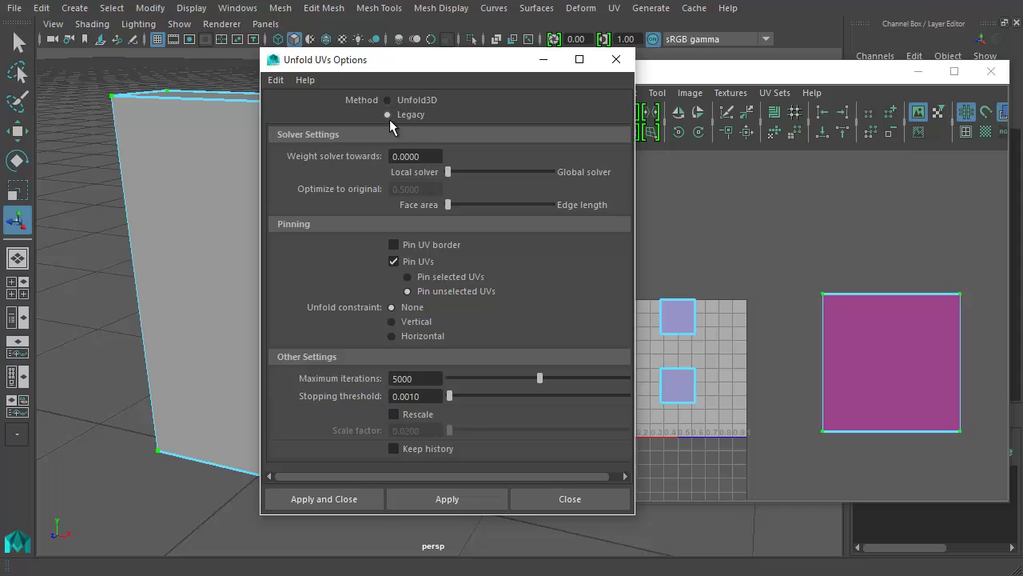
left_click_drag(432, 378, 362, 377)
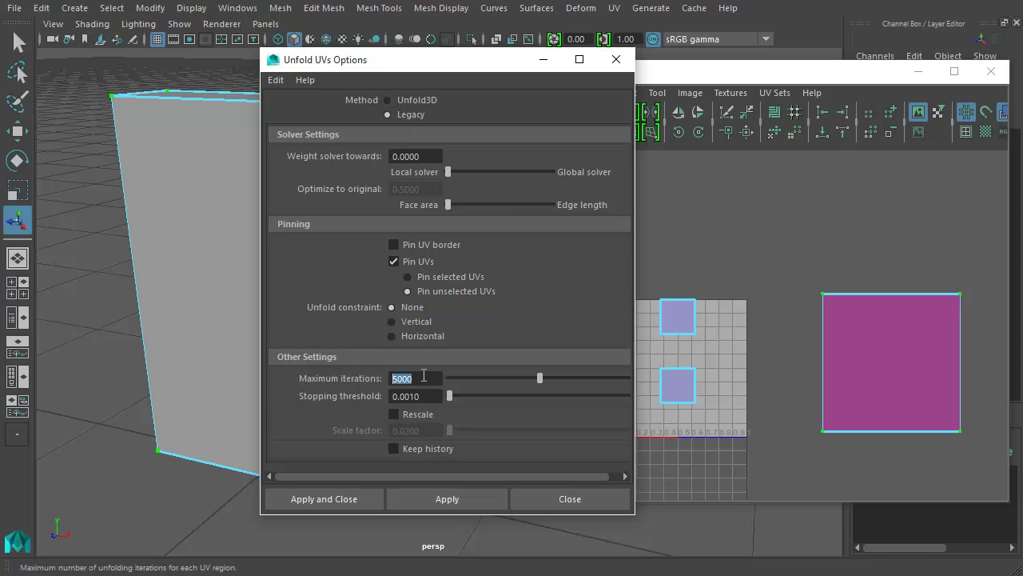
left_click(389, 100)
left_click(388, 115)
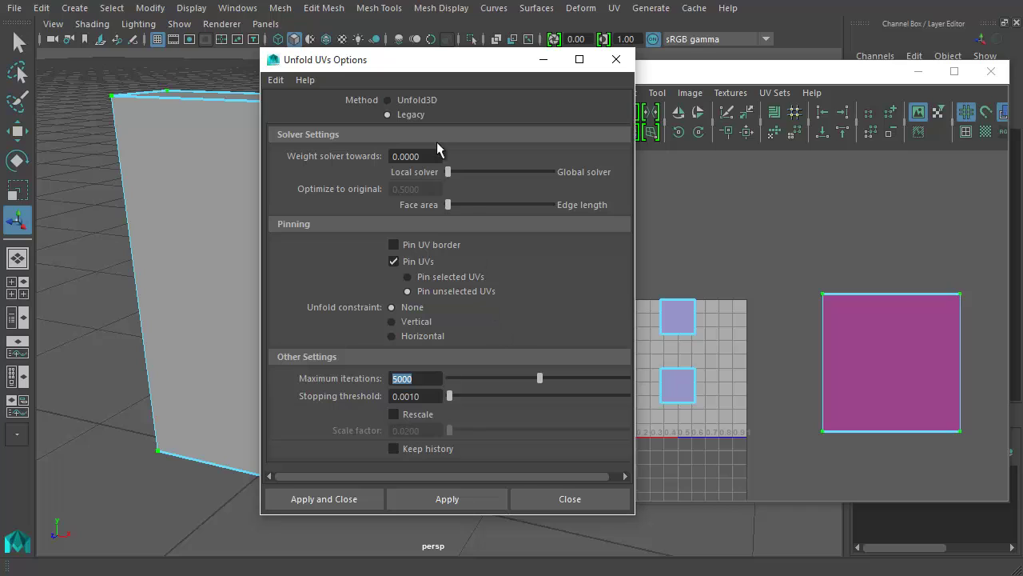
Step: Try to unfold the selected side-face shell with the Legacy method and 5000 maximum iterations
left_click_drag(429, 68, 409, 68)
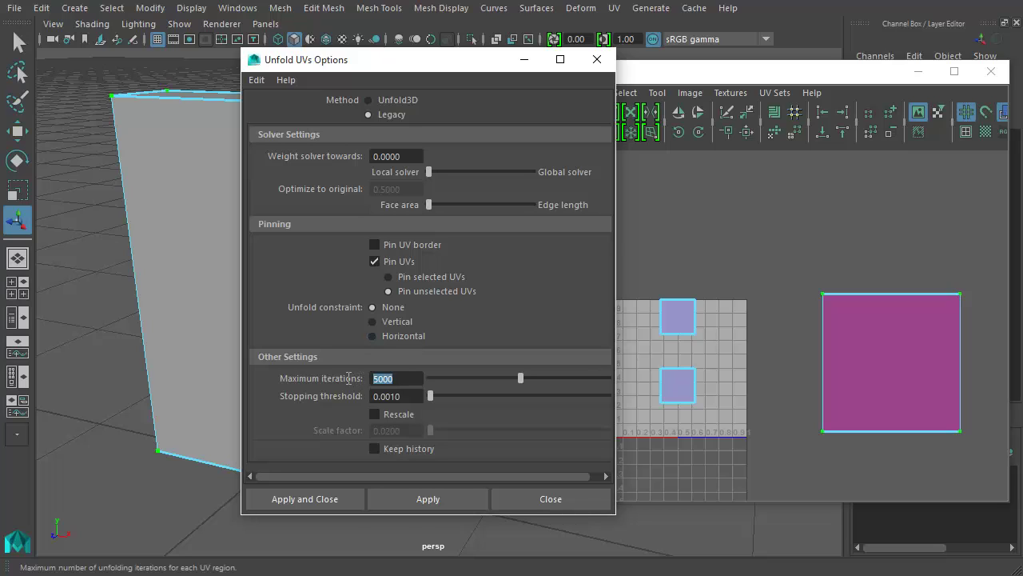
left_click(462, 494)
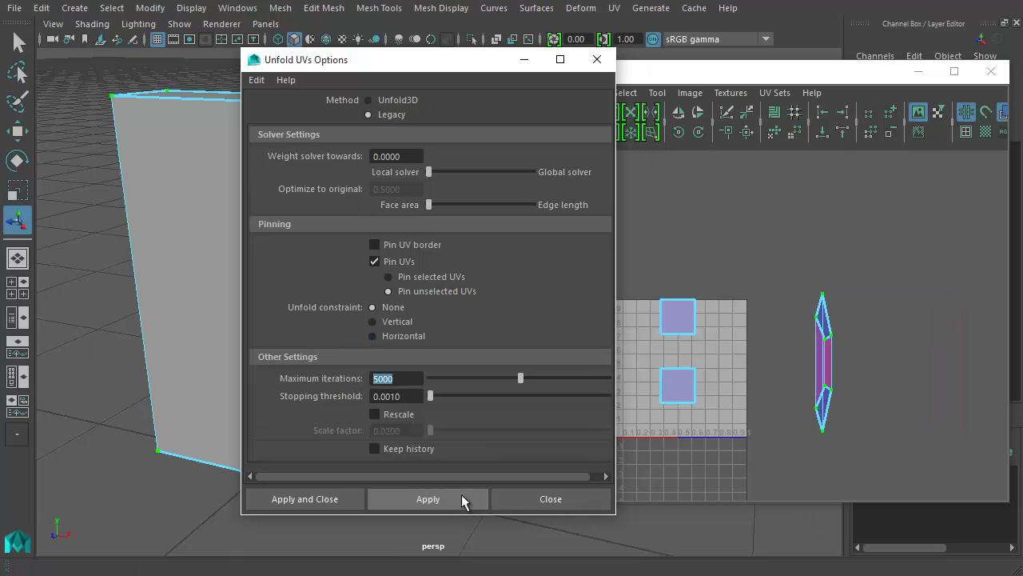
scroll(831, 335, "up", 3)
middle_click_drag(849, 343, 864, 273, "alt")
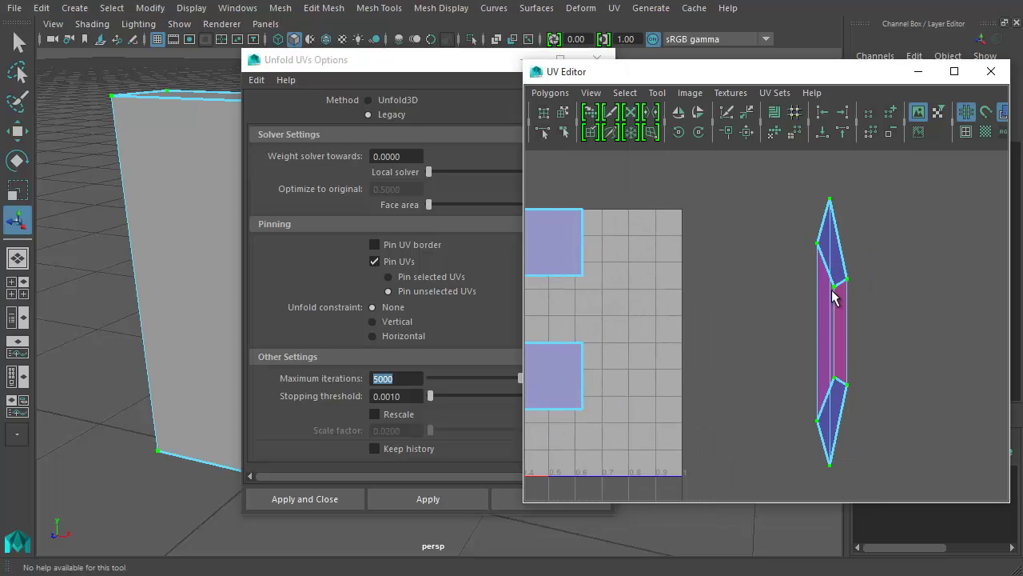
Step: Inspect the box's side faces and vertical corner edges against the unfolded shell, keeping the Unfold UVs options out of the way
left_click(429, 79)
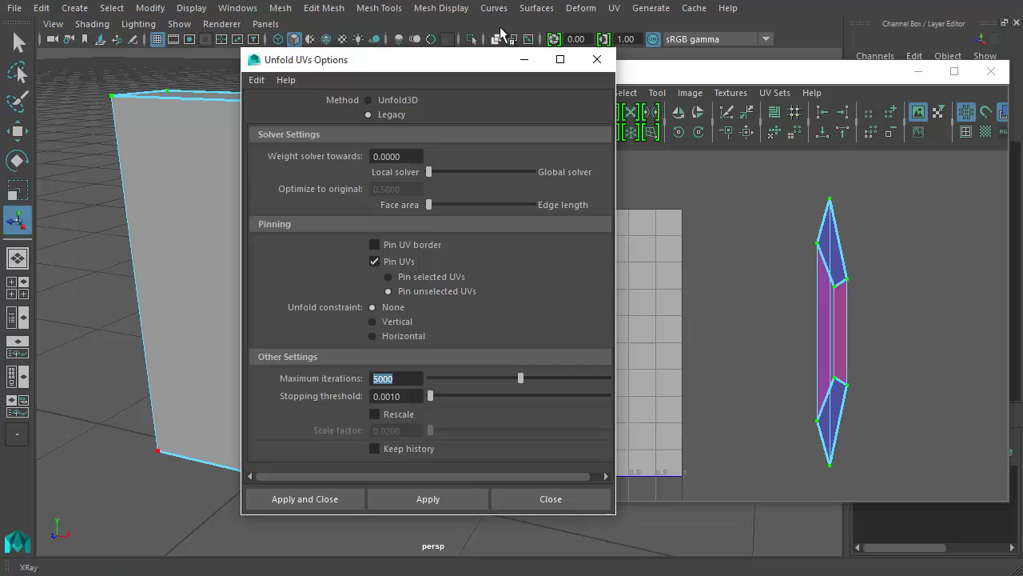
left_click_drag(492, 64, 428, 60)
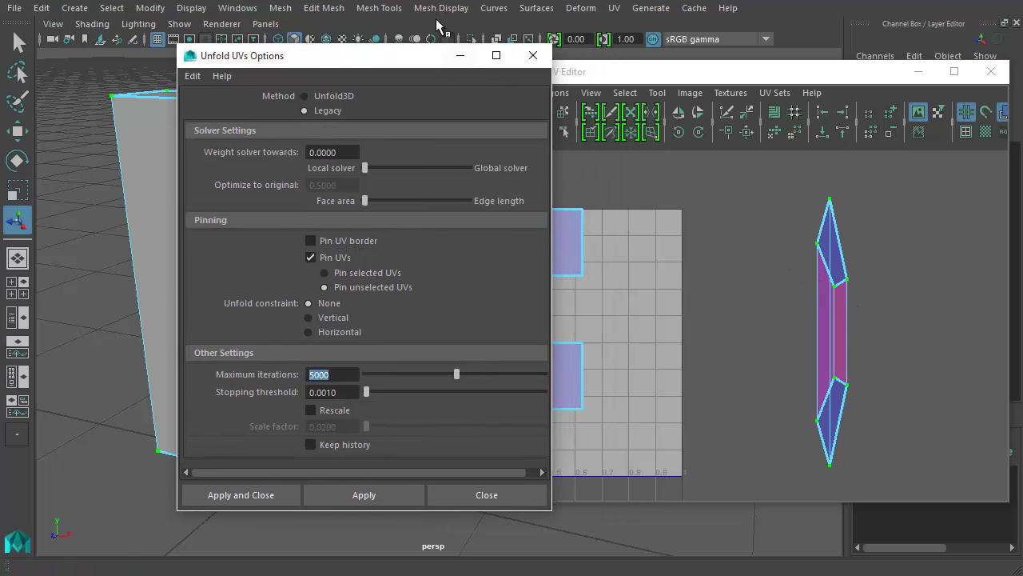
left_click_drag(424, 56, 618, 74)
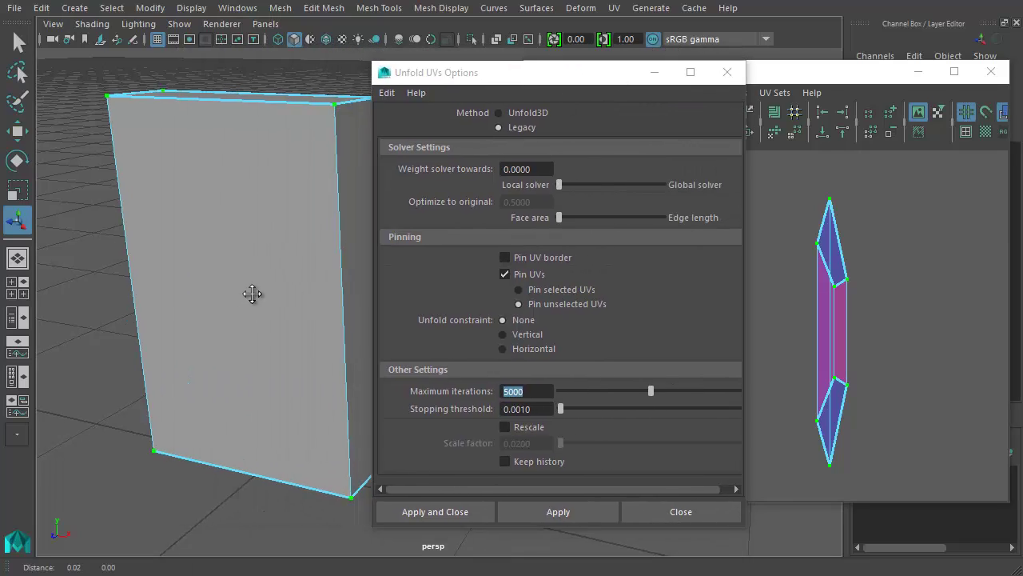
left_click_drag(251, 293, 240, 186, "alt")
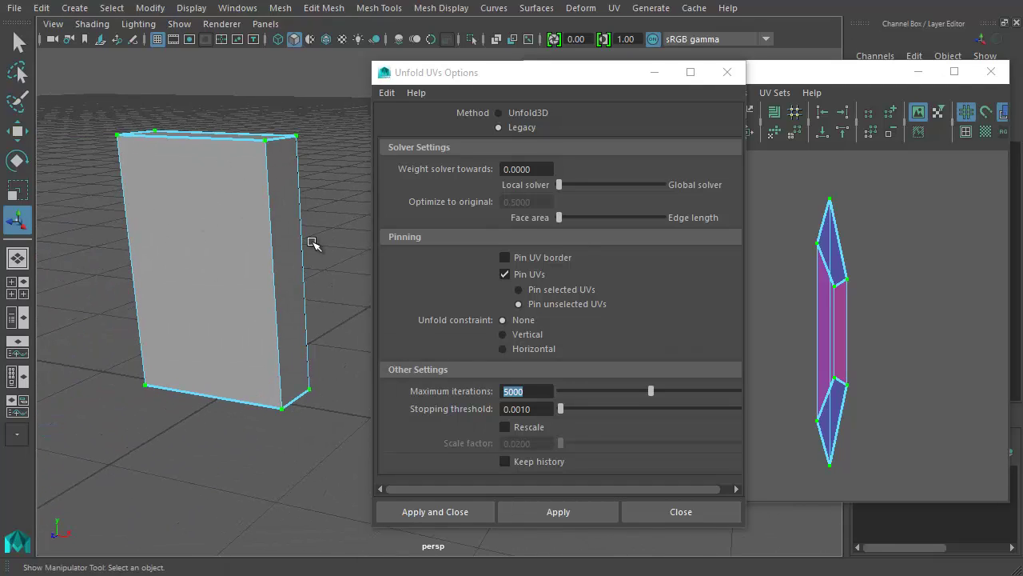
scroll(313, 243, "up", 5)
scroll(302, 242, "down", 3)
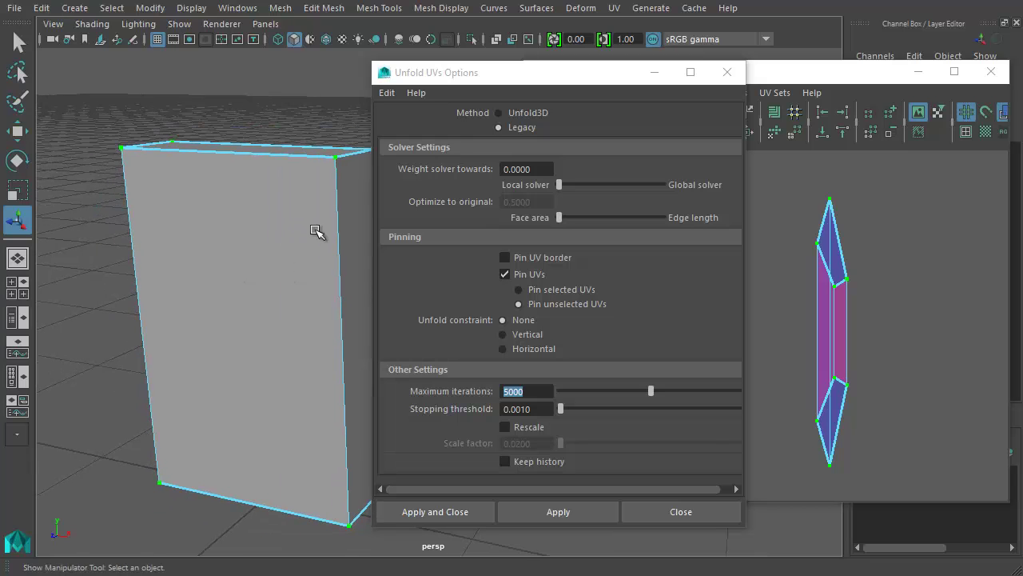
middle_click_drag(342, 286, 306, 276, "alt")
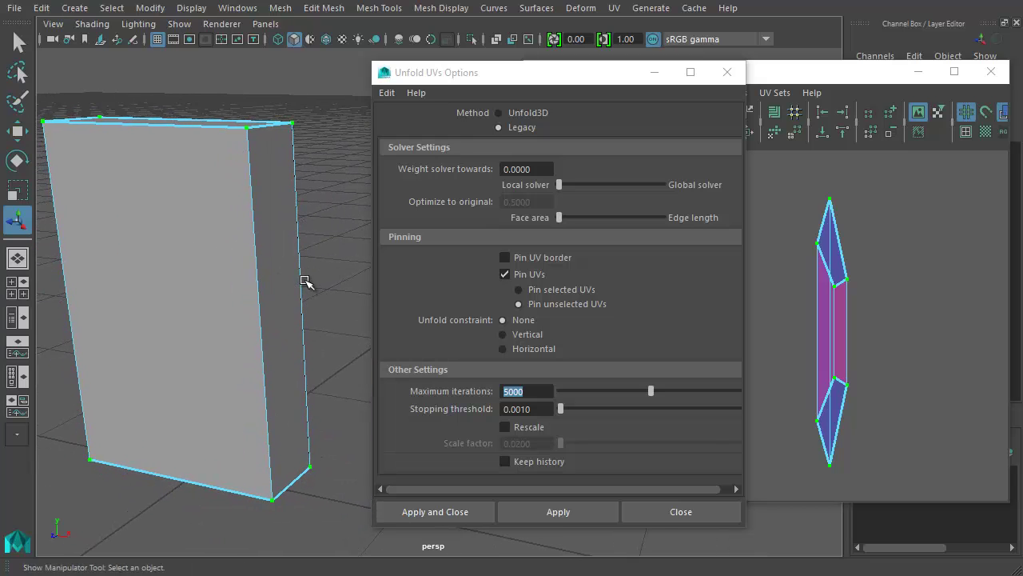
Step: Undo the Legacy unfold and cut the UVs along one vertical corner edge of the box
left_click(298, 231)
left_click(891, 280)
right_click(891, 279, "shift")
left_click(805, 280)
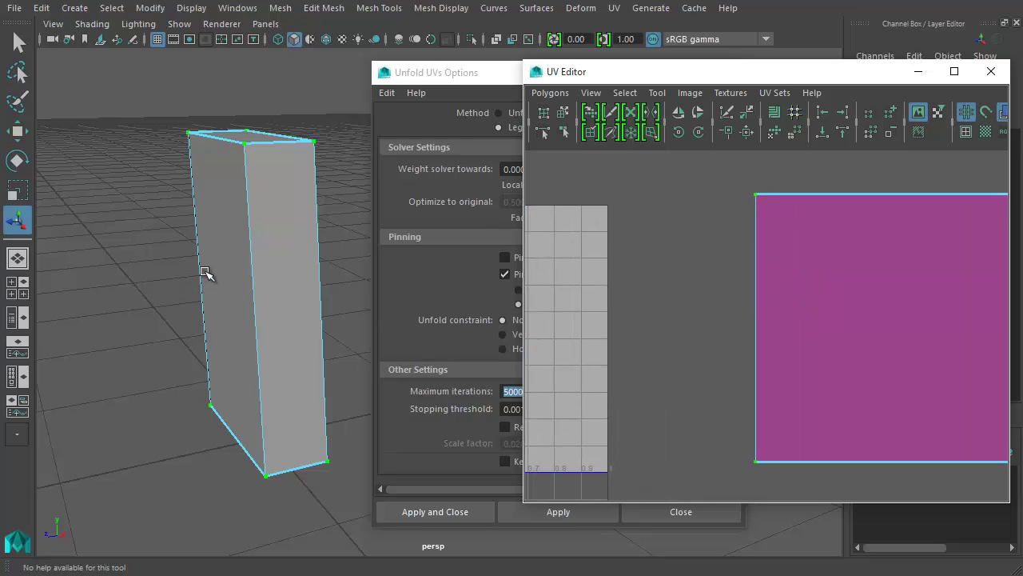
left_click_drag(205, 274, 293, 301, "alt")
right_click_drag(290, 254, 334, 237)
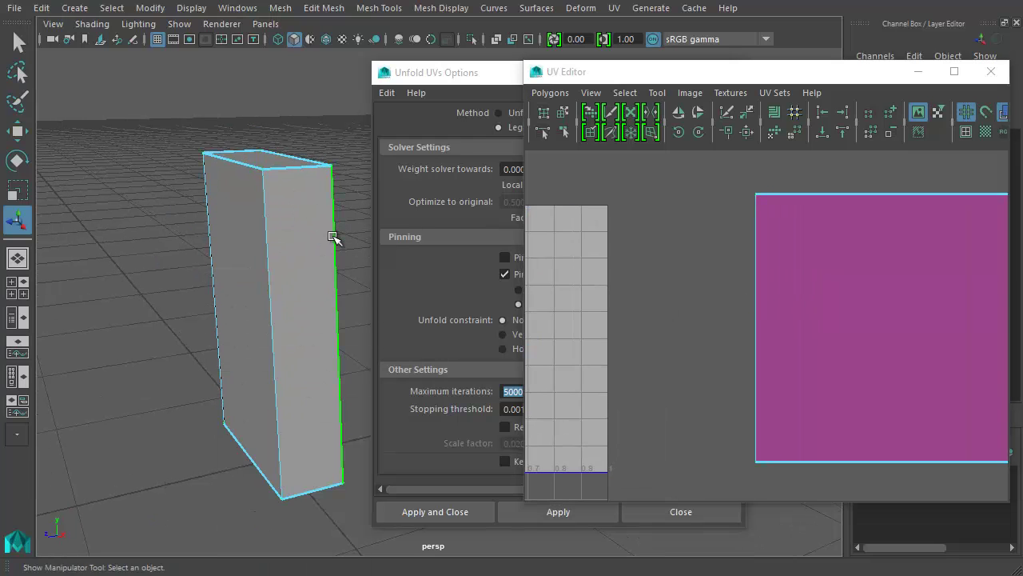
left_click_drag(333, 236, 550, 281, "alt")
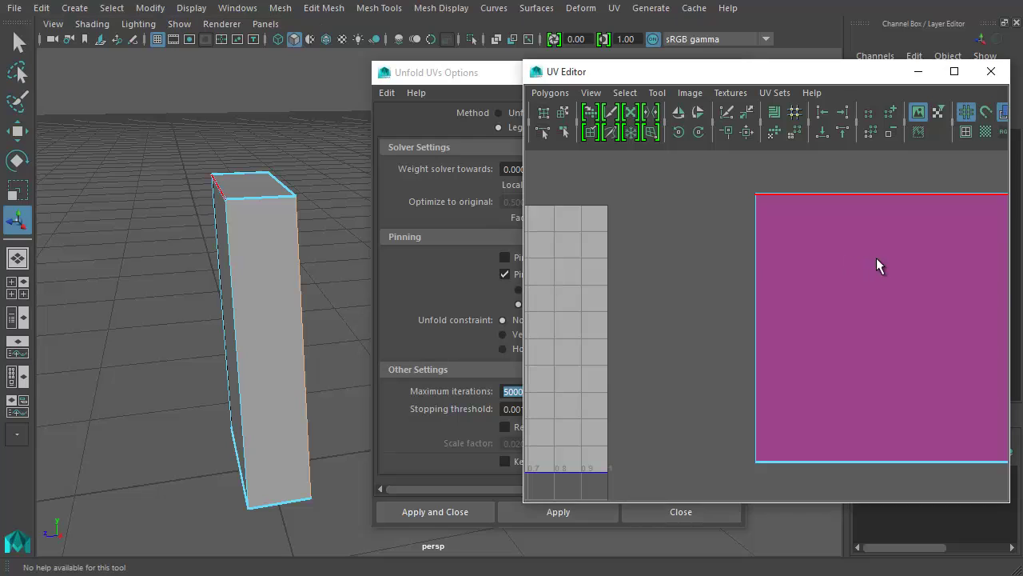
right_click_drag(876, 257, 785, 259, "shift")
key("r")
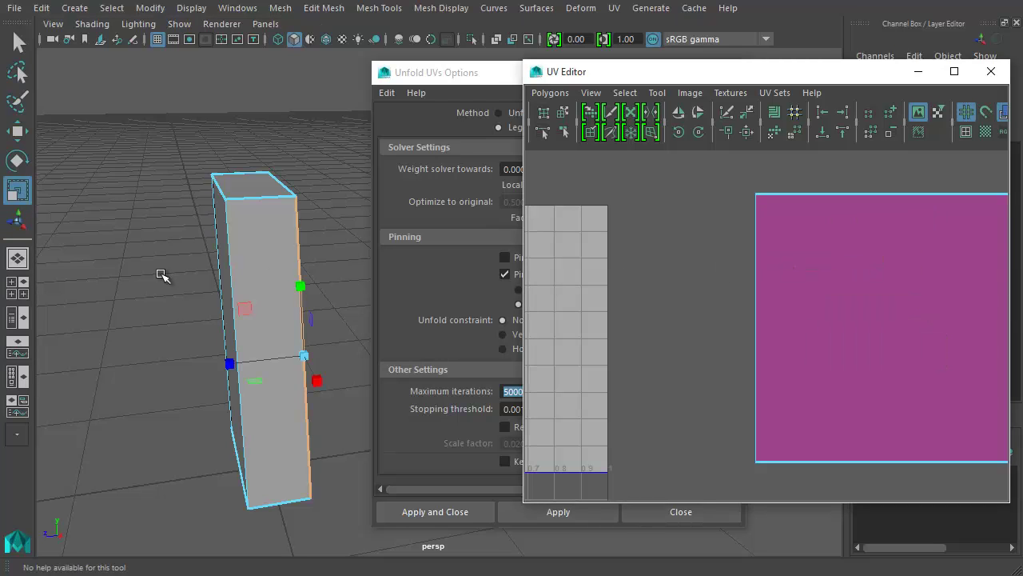
Step: Select all the UVs of the cut side-face shell and unfold it with the Legacy method
left_click_drag(160, 275, 165, 253, "alt")
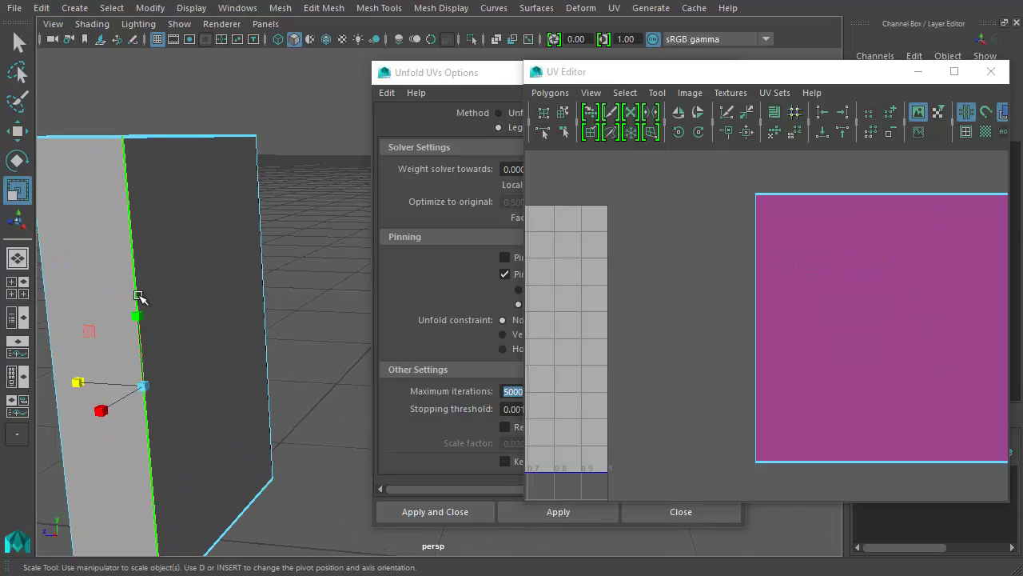
left_click_drag(224, 175, 304, 192, "alt")
left_click(304, 193)
left_click_drag(311, 227, 303, 294, "alt")
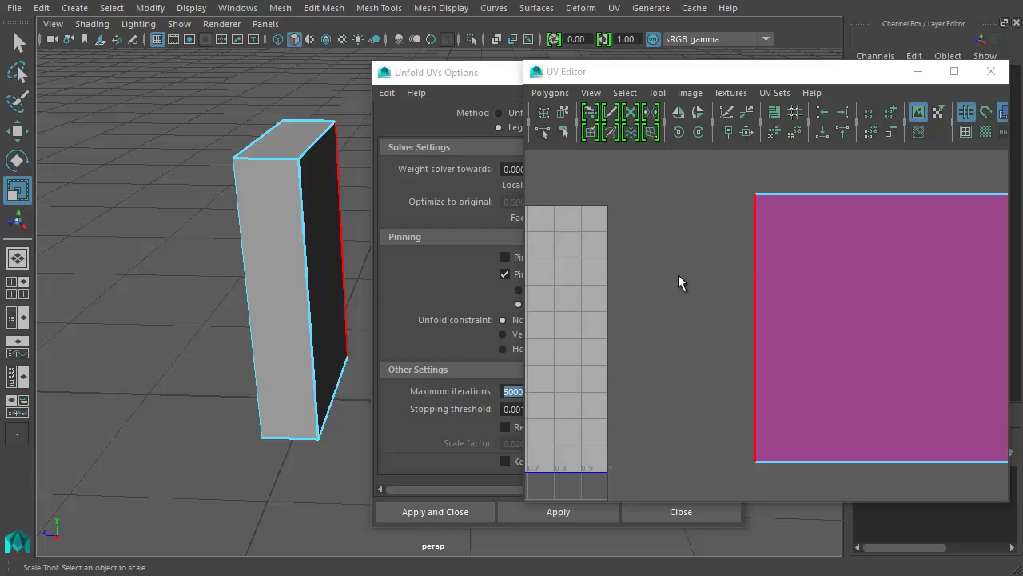
key("a")
middle_click_drag(871, 317, 793, 296, "alt")
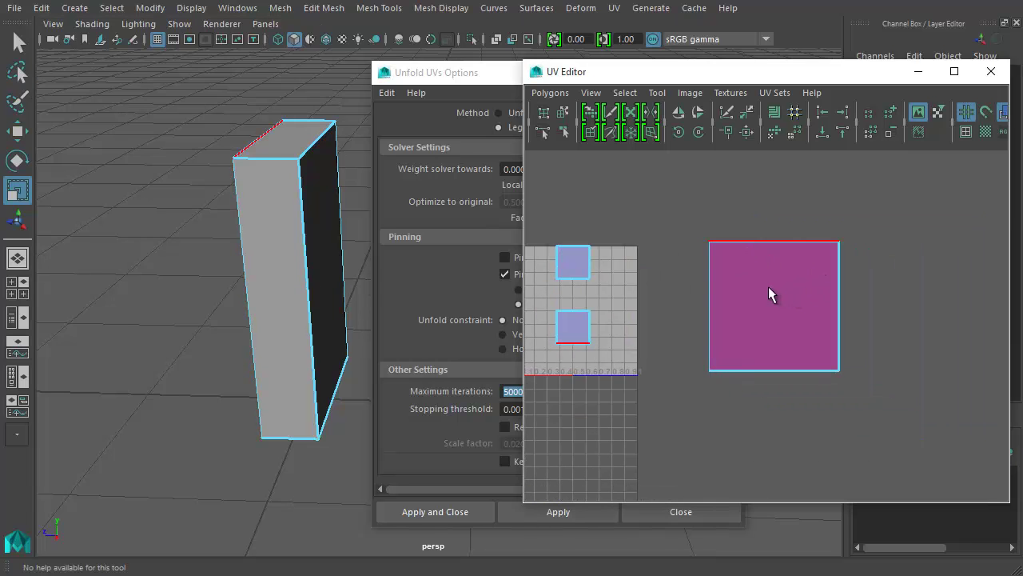
right_click_drag(735, 281, 815, 285)
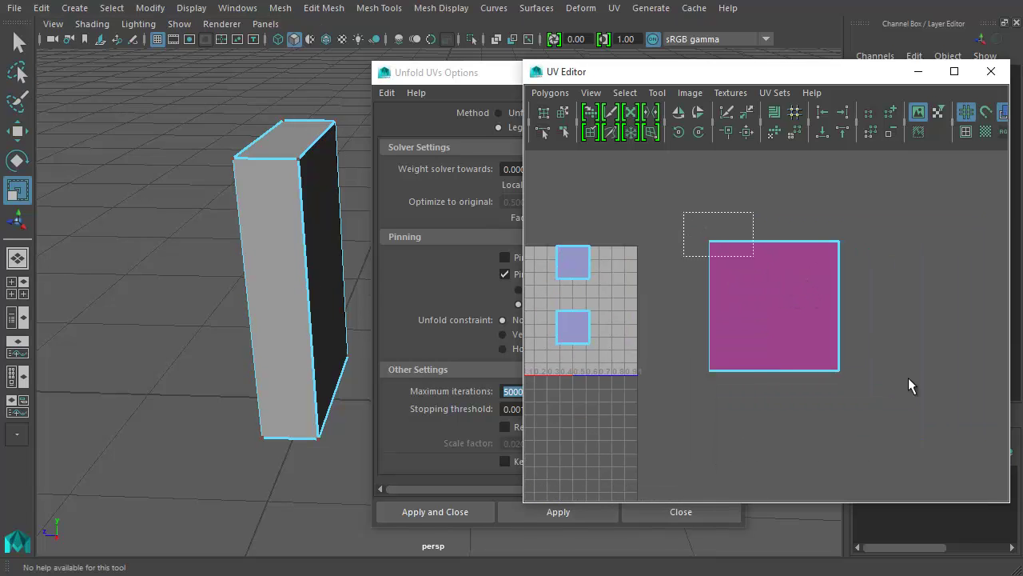
key("r")
left_click_drag(501, 86, 170, 95)
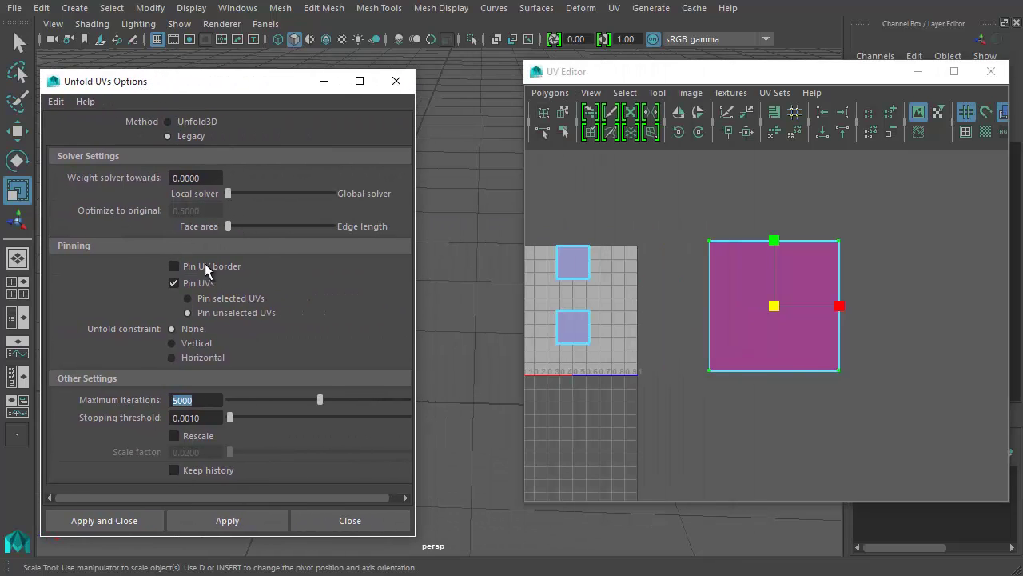
left_click(228, 520)
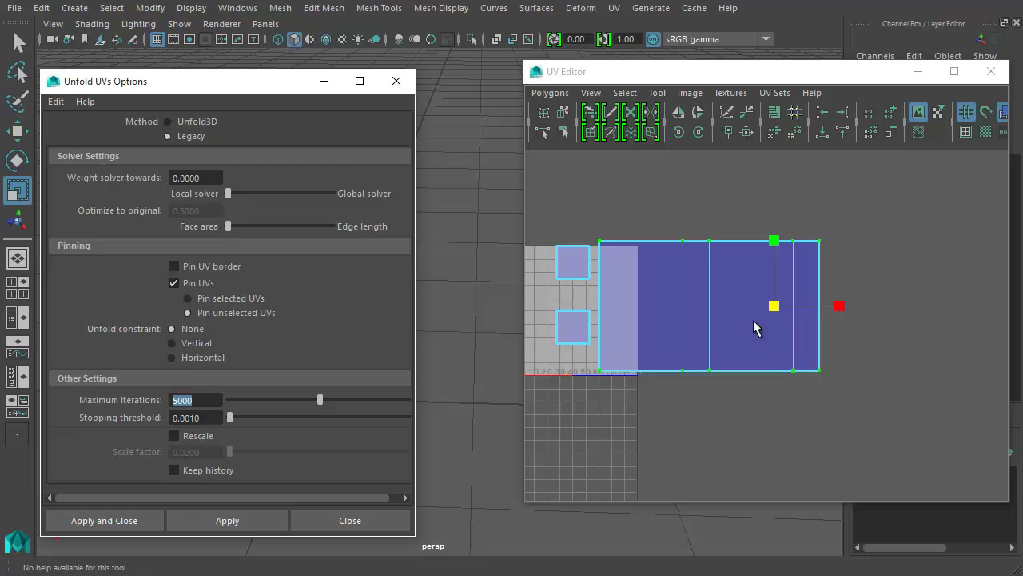
Step: Move the unfolded four-face side shell sideways, clear of the 0–1 UV space and the two cap shells
middle_click_drag(767, 312, 800, 312, "alt")
key("w")
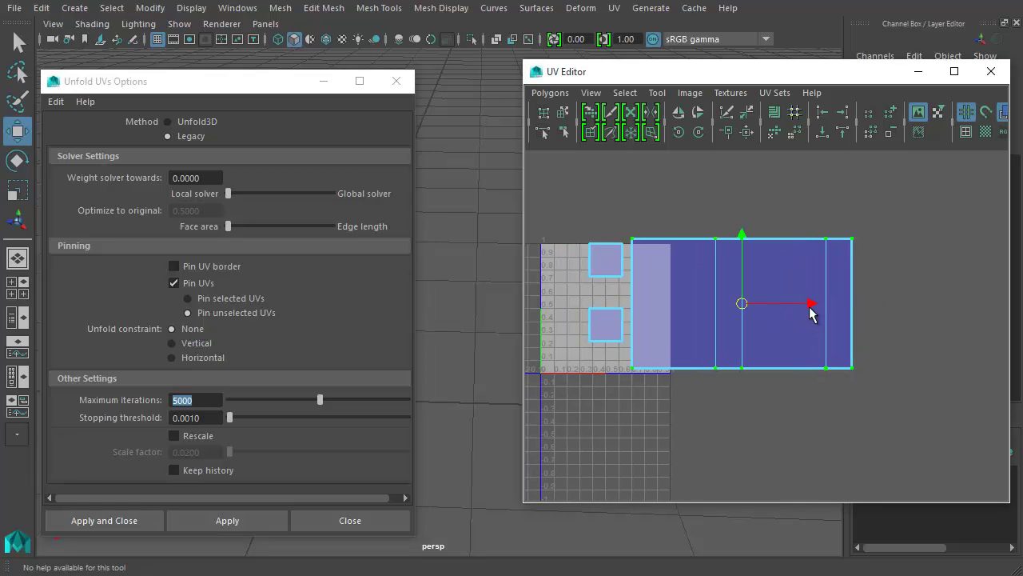
left_click_drag(745, 305, 804, 311)
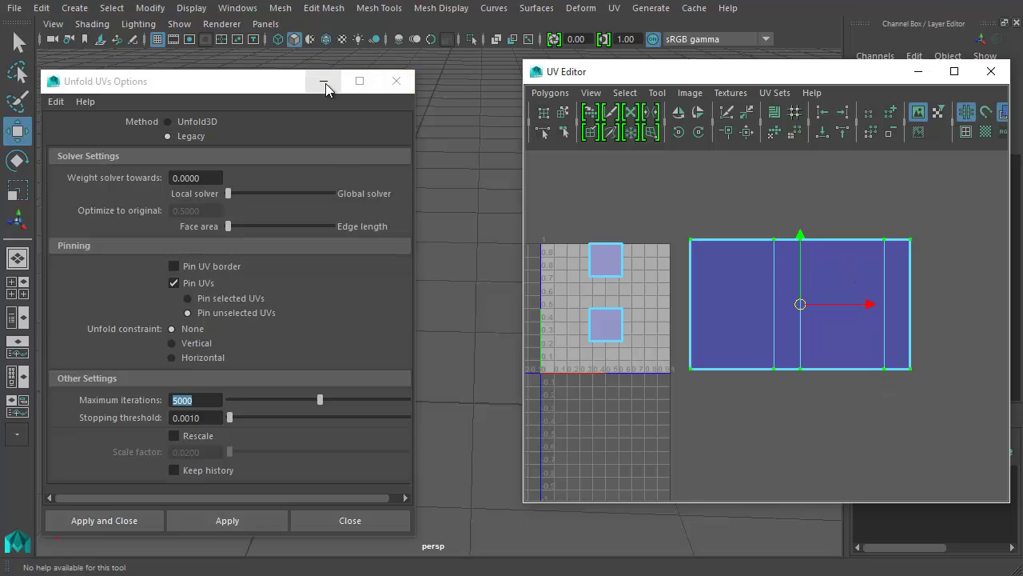
Step: Move the Unfold UVs options aside and compare the faces of the unfolded shell with the matching side faces on the box
left_click_drag(282, 91, 1022, 92)
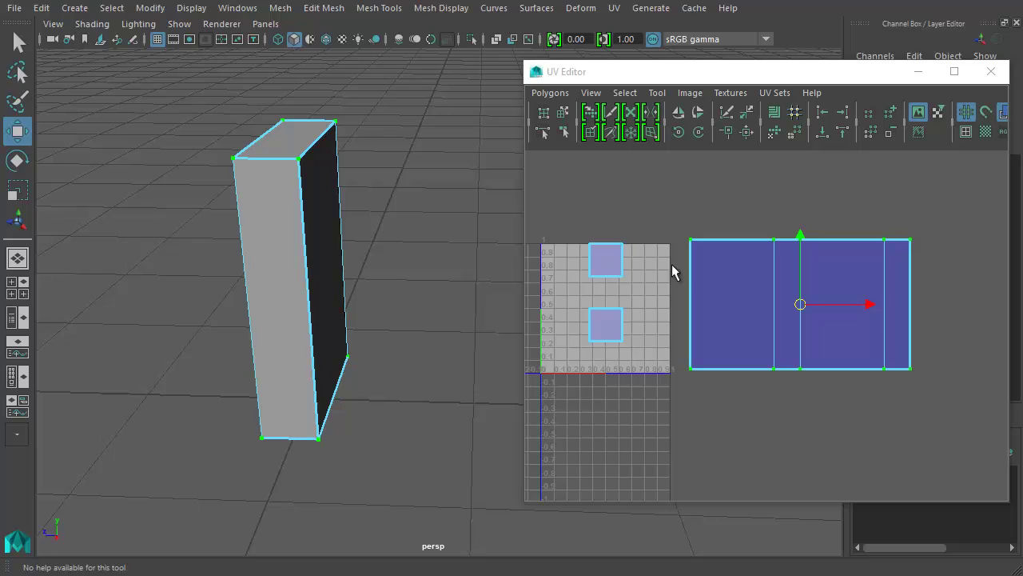
scroll(687, 275, "up", 5)
scroll(776, 347, "down", 2)
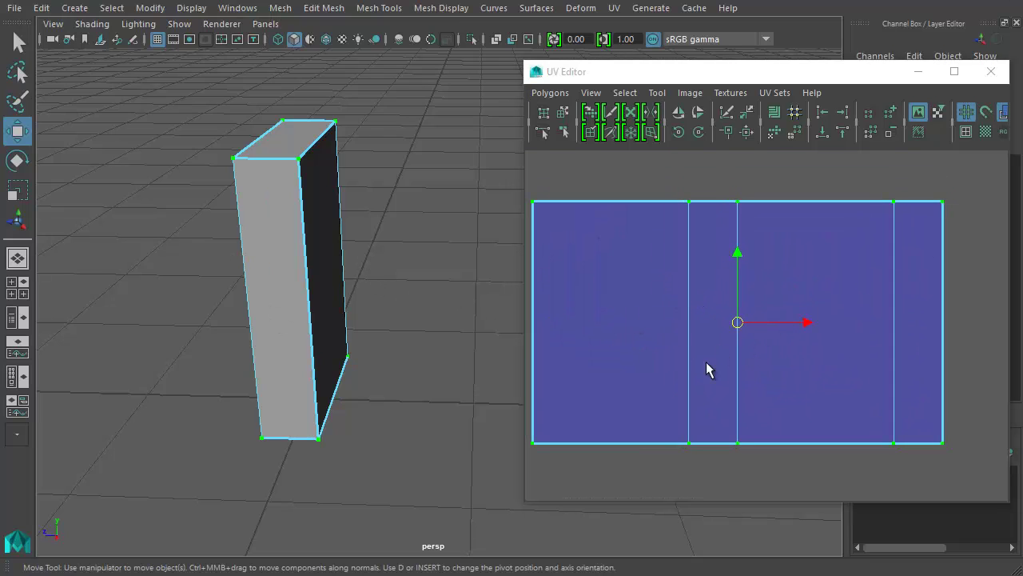
key("F11")
left_click(648, 352)
left_click(824, 334)
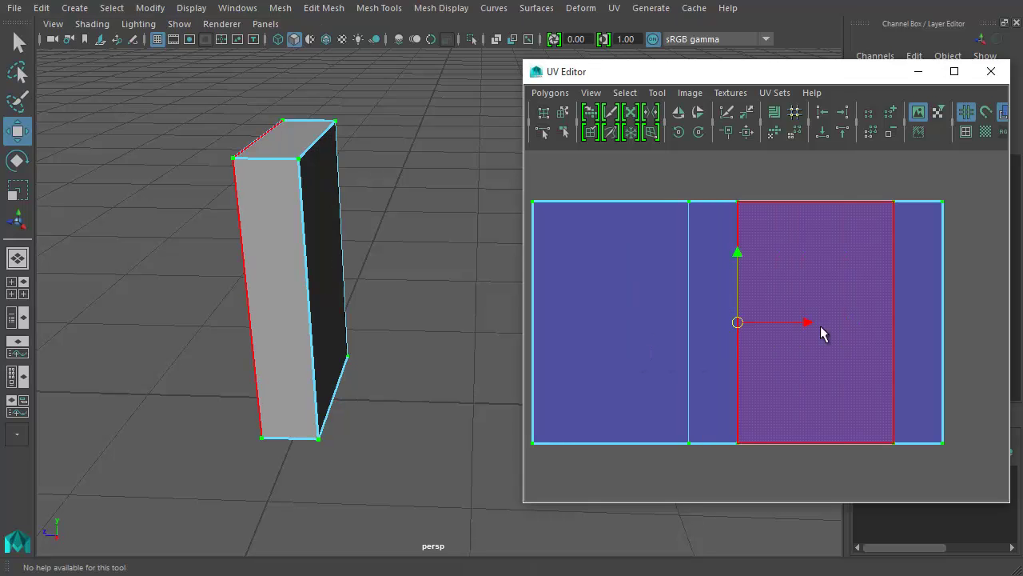
left_click(594, 366)
left_click(228, 244)
right_click_drag(229, 244, 345, 276, "alt")
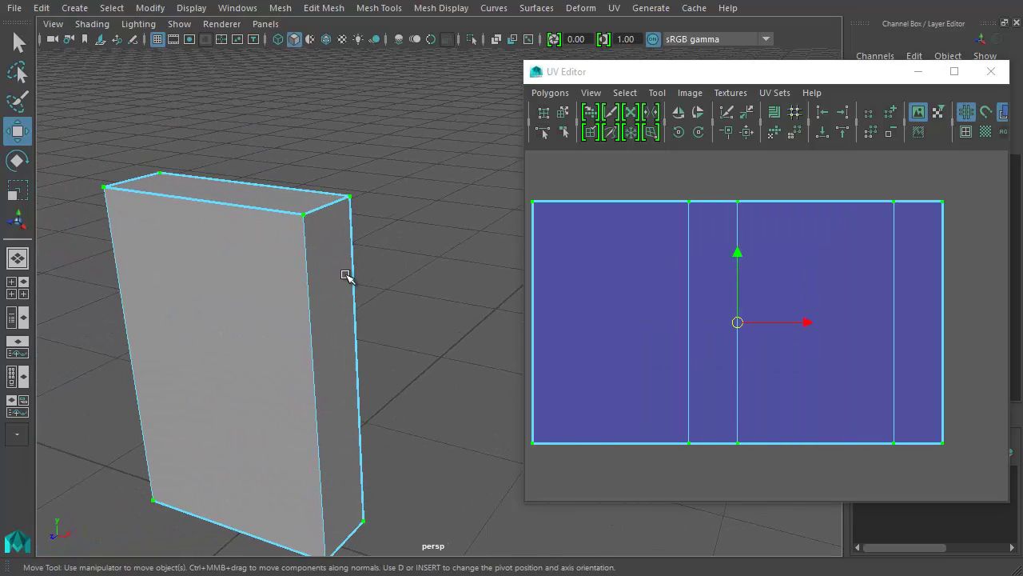
Step: Display the UV checker texture and compare its squares on the box's side faces with those in the unfolded shell
left_click(985, 131)
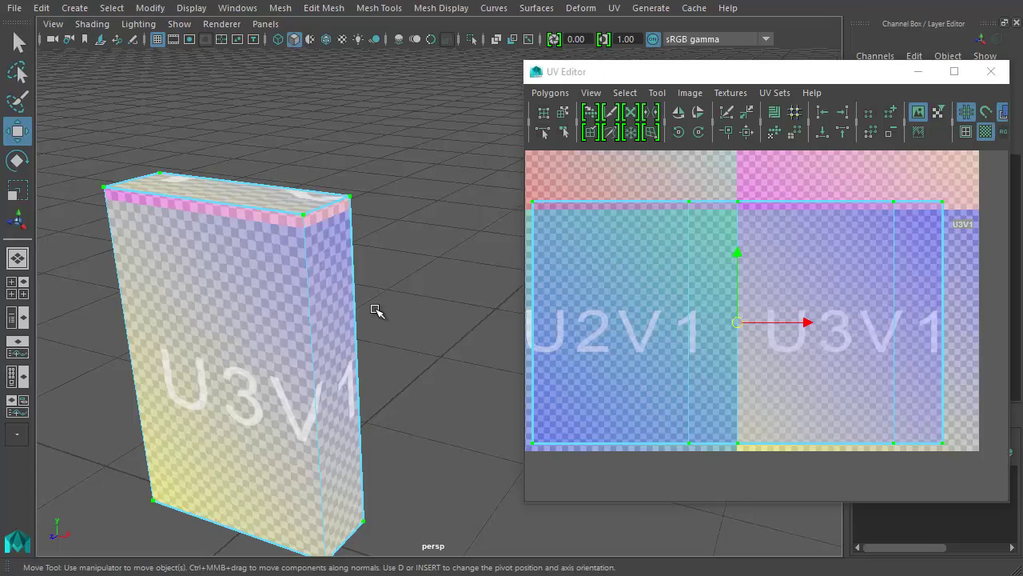
left_click_drag(377, 309, 423, 242, "alt")
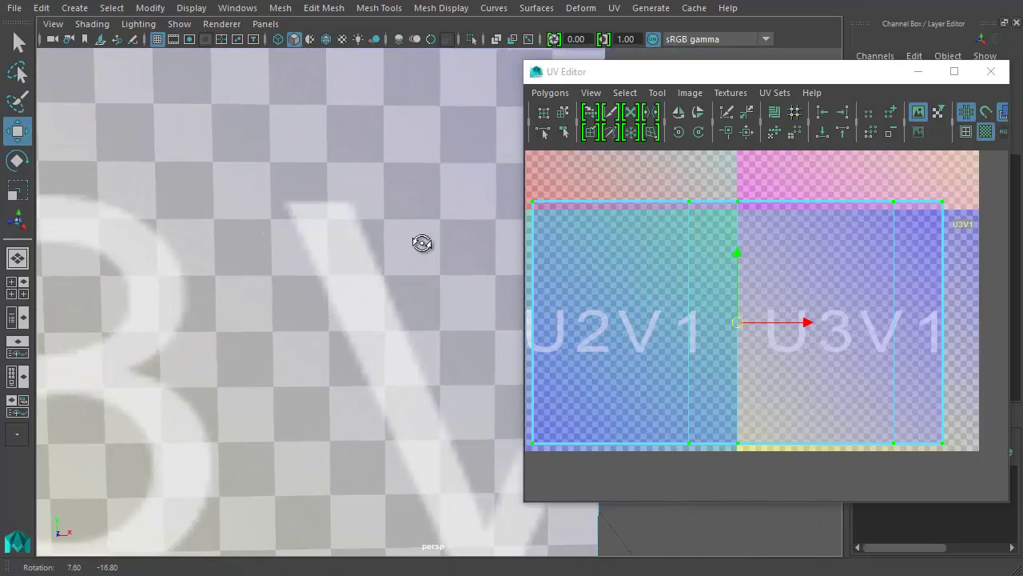
left_click(384, 173)
scroll(826, 311, "up", 10)
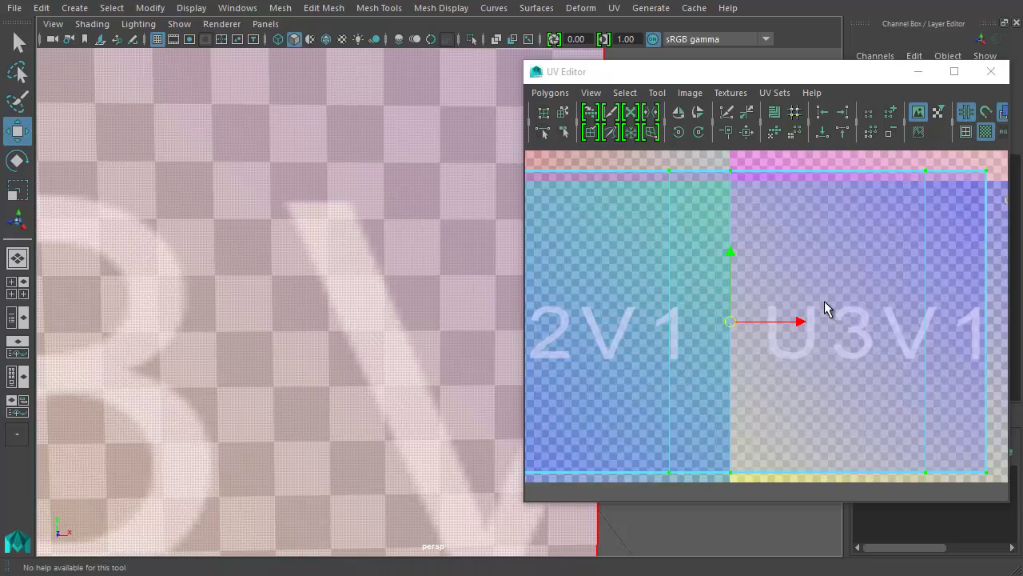
left_click(693, 256)
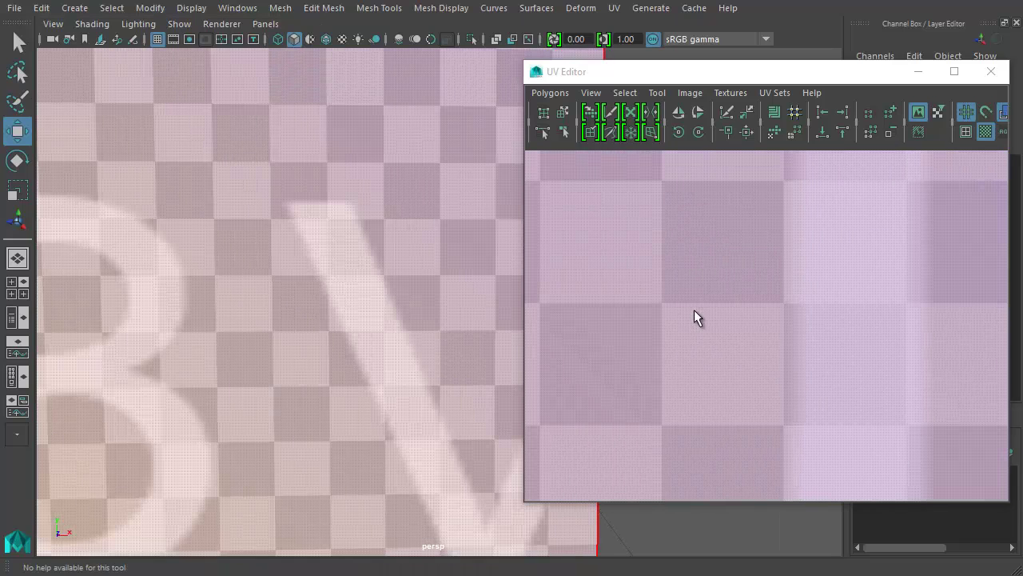
scroll(737, 244, "down", 5)
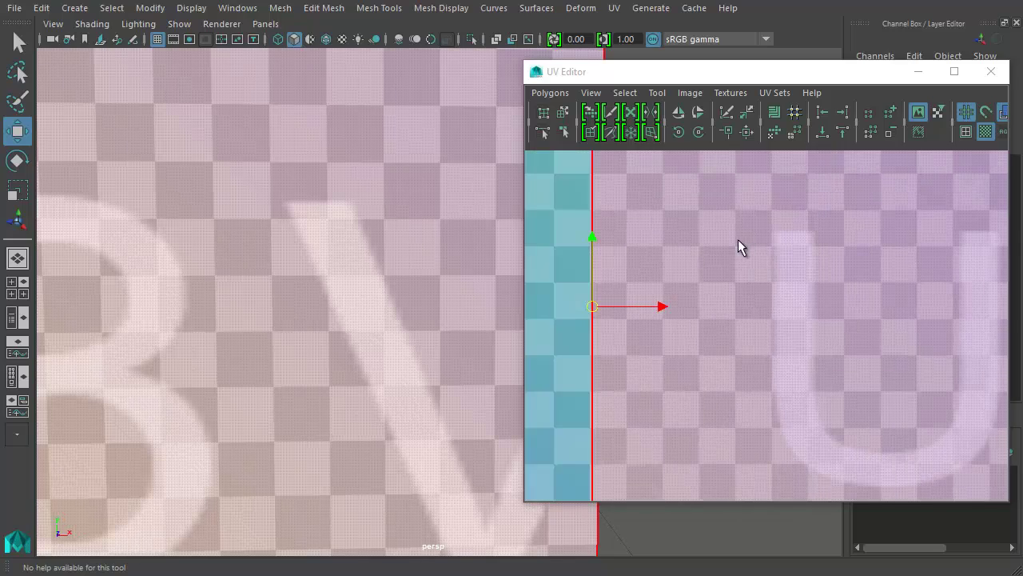
scroll(737, 239, "down", 3)
left_click_drag(245, 272, 432, 318, "alt")
scroll(423, 315, "up", 5)
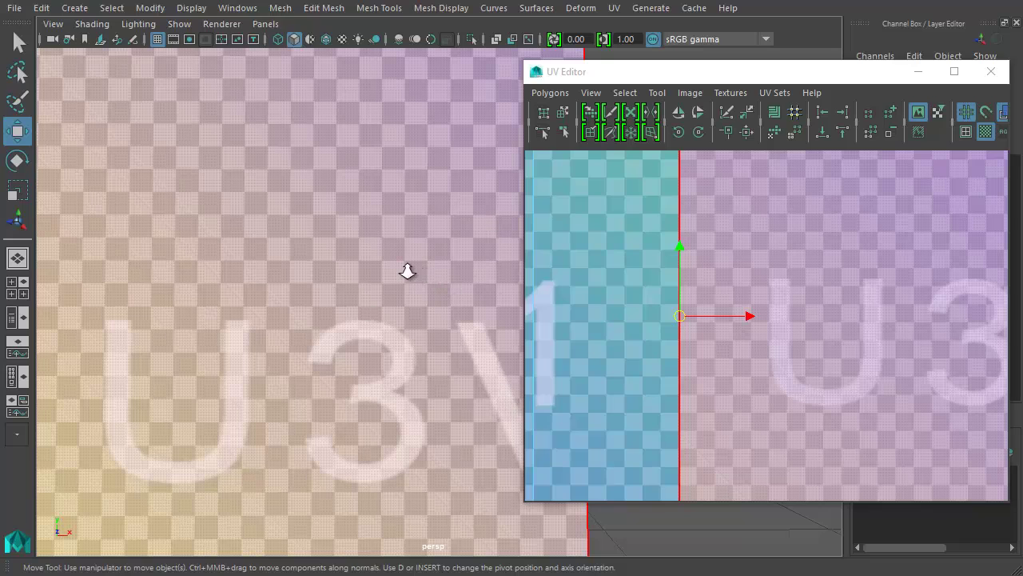
right_click_drag(407, 269, 437, 302, "alt")
left_click_drag(437, 302, 486, 322, "alt")
scroll(254, 302, "down", 3)
scroll(338, 315, "up", 2)
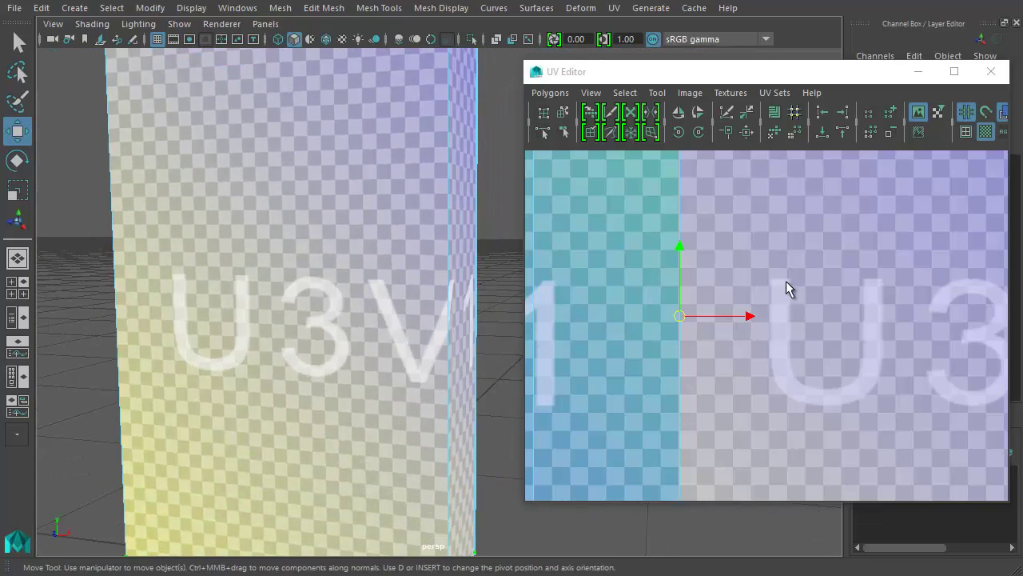
scroll(785, 282, "down", 8)
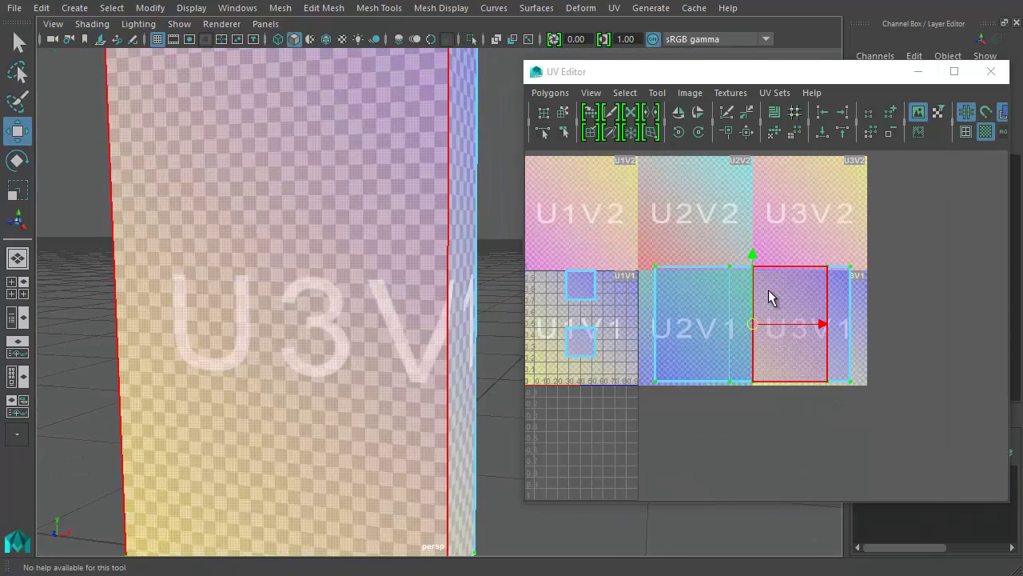
Step: Select the upper cap shell, which belongs to the box's bottom face, unfold it, and inspect the checker squares on that face
left_click(985, 131)
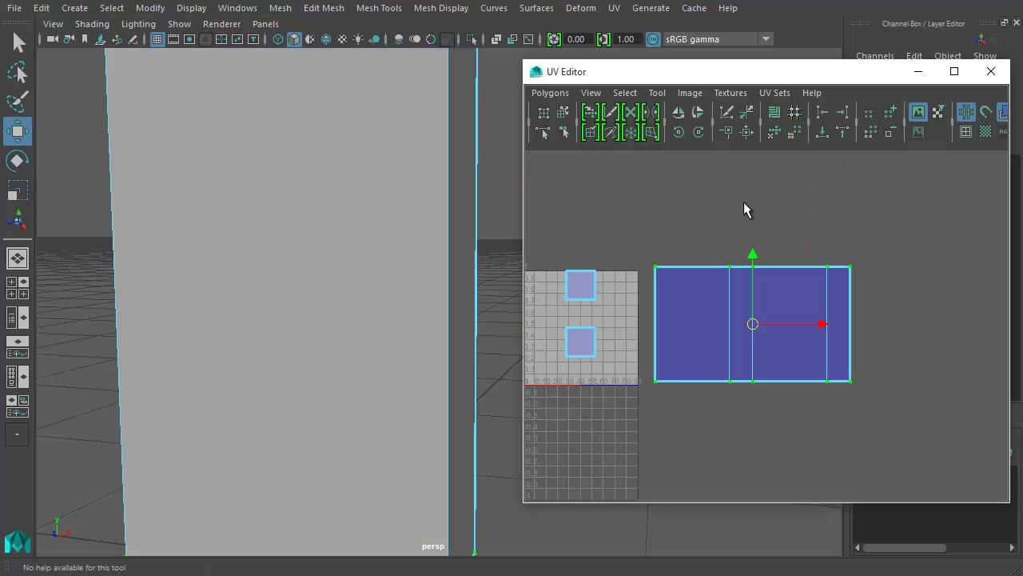
left_click(986, 131)
middle_click_drag(678, 269, 759, 280, "alt")
right_click_drag(758, 274, 827, 276)
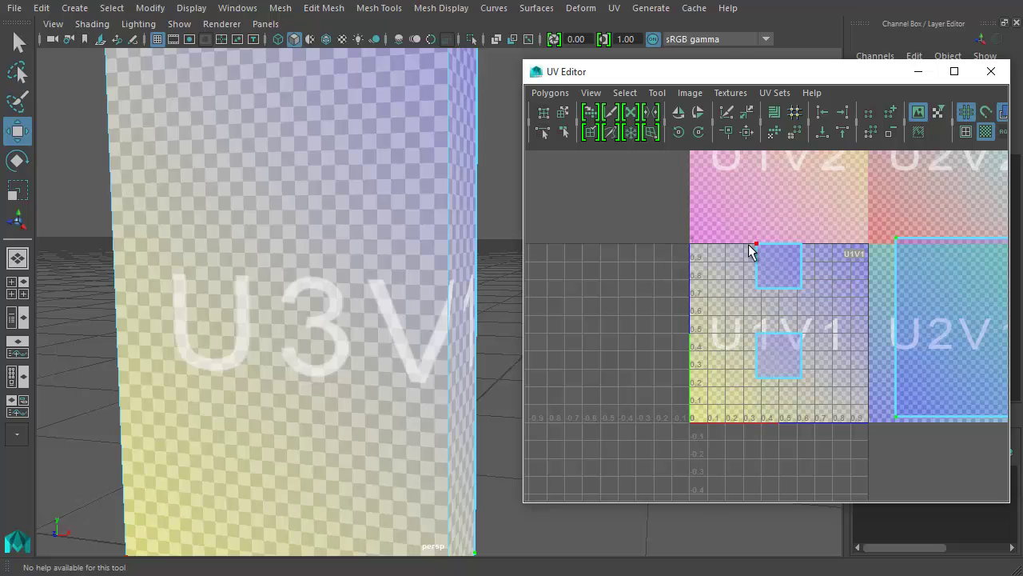
left_click_drag(826, 299, 827, 300)
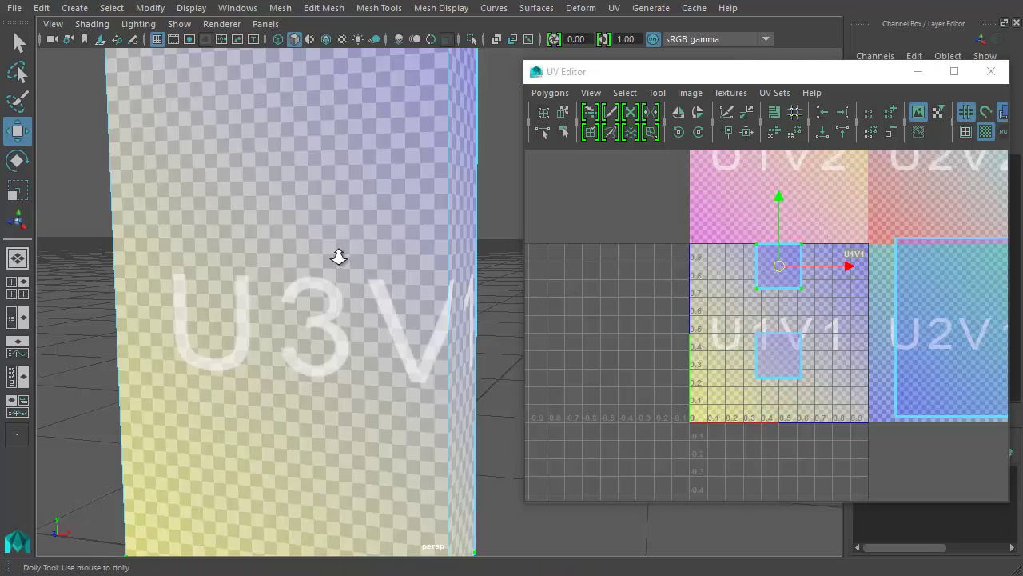
left_click_drag(338, 256, 265, 123, "alt")
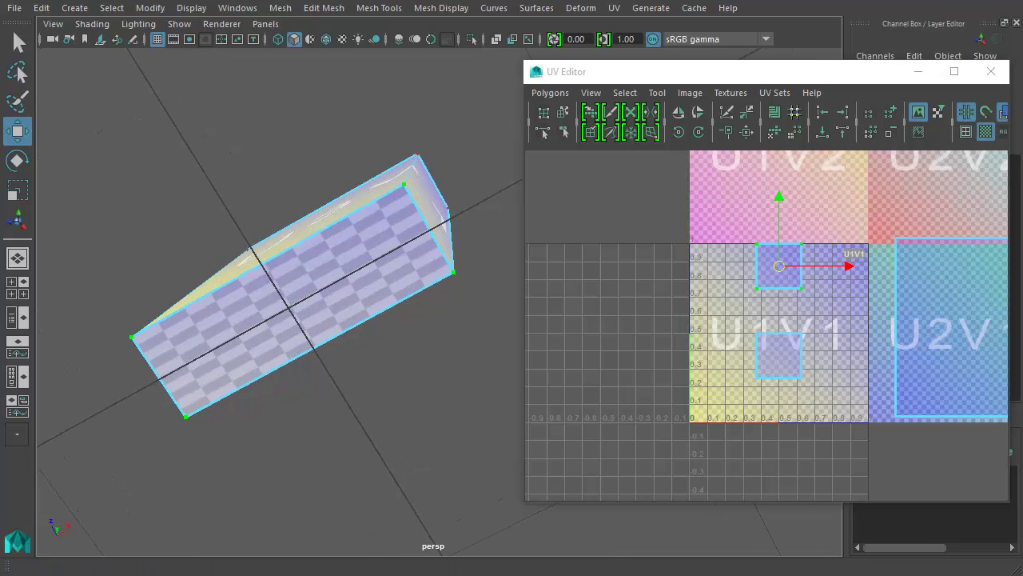
scroll(611, 278, "up", 2)
scroll(767, 256, "up", 2)
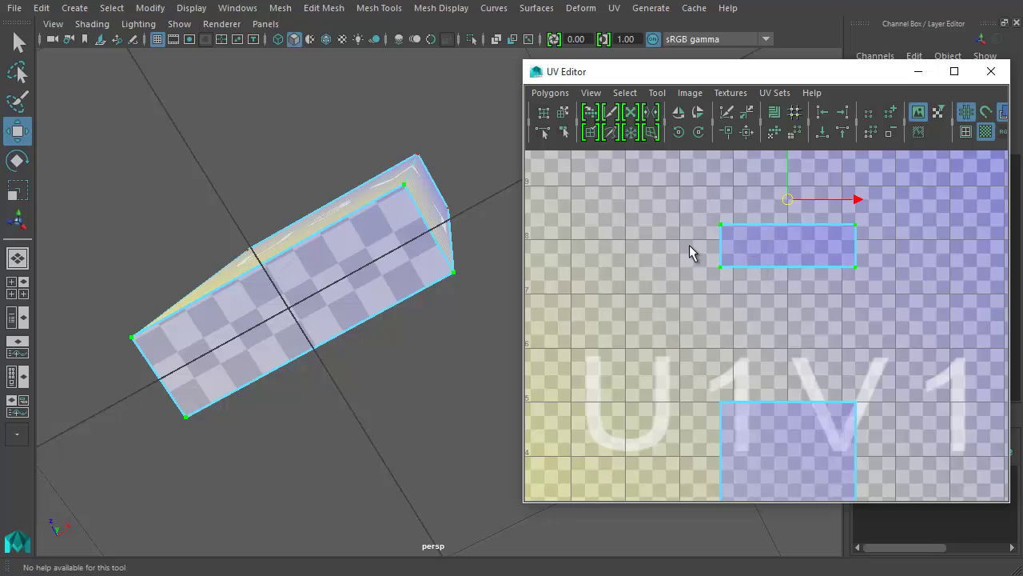
left_click_drag(416, 265, 376, 235, "alt")
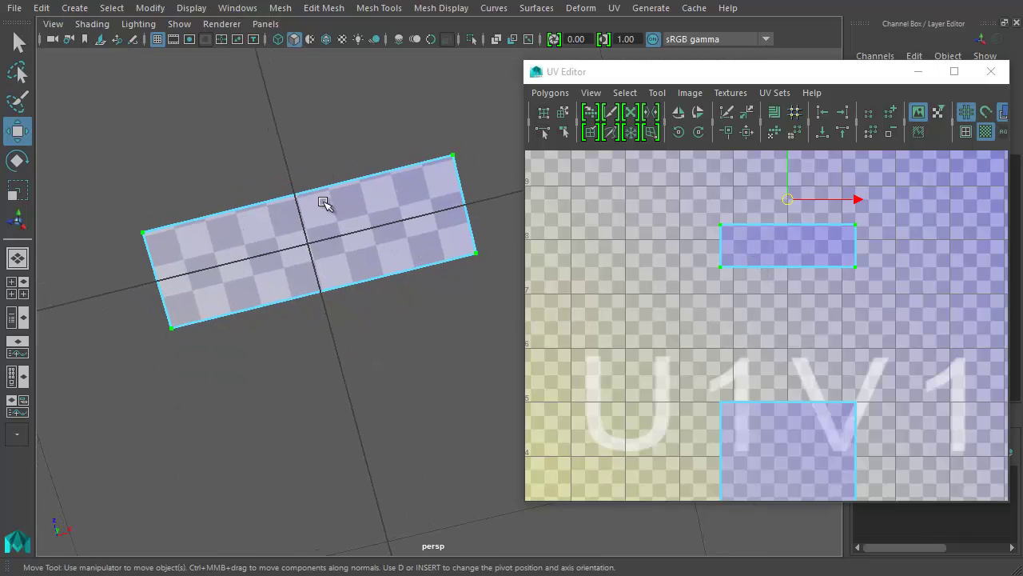
scroll(359, 229, "up", 3)
left_click_drag(377, 133, 534, 266, "alt")
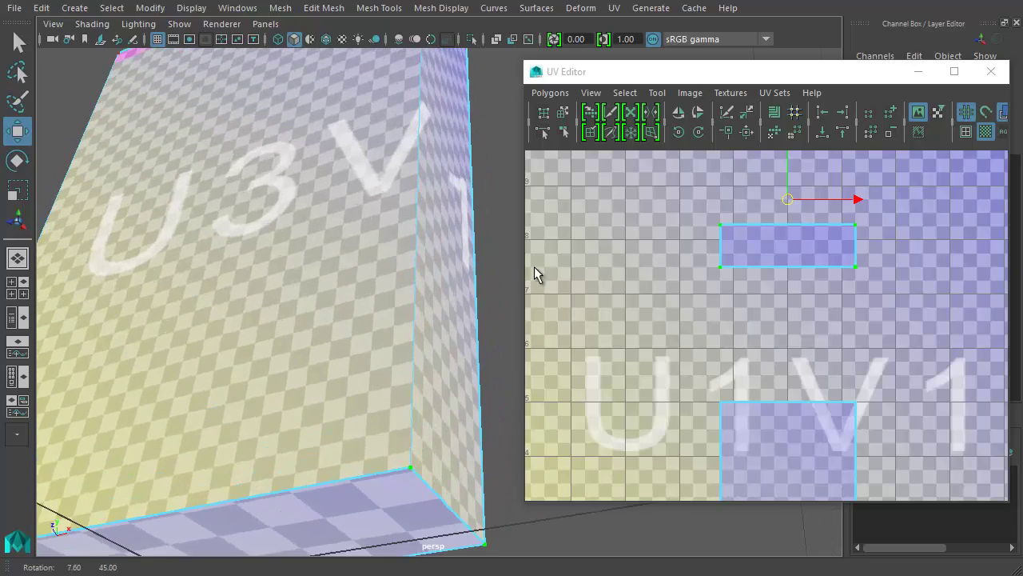
Step: Select the lower cap shell, which belongs to the box's top face, unfold it, and view that face with the checker
key("f")
key("f")
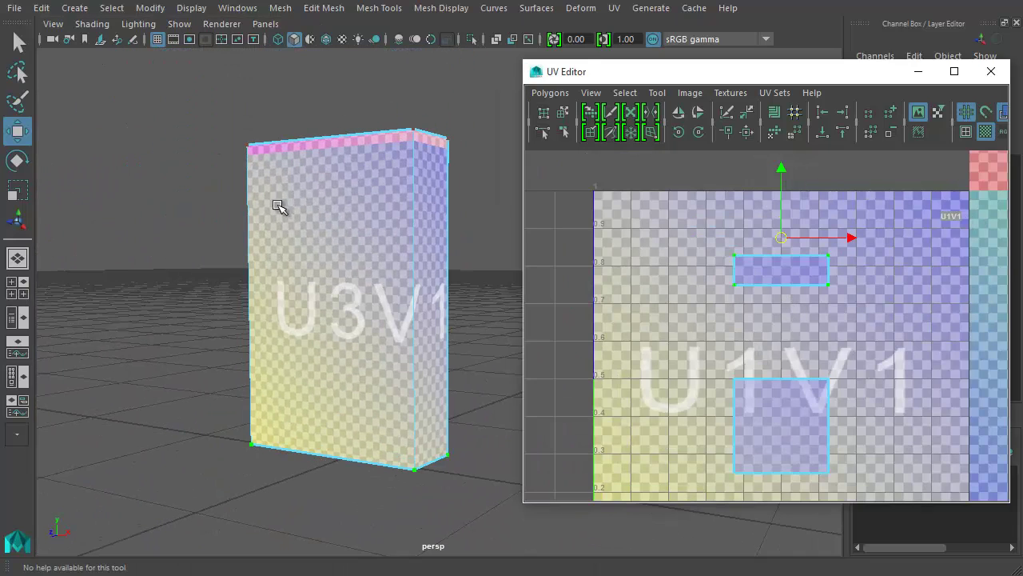
left_click_drag(279, 205, 392, 285, "alt")
right_click_drag(686, 363, 681, 333)
left_click_drag(681, 333, 910, 509)
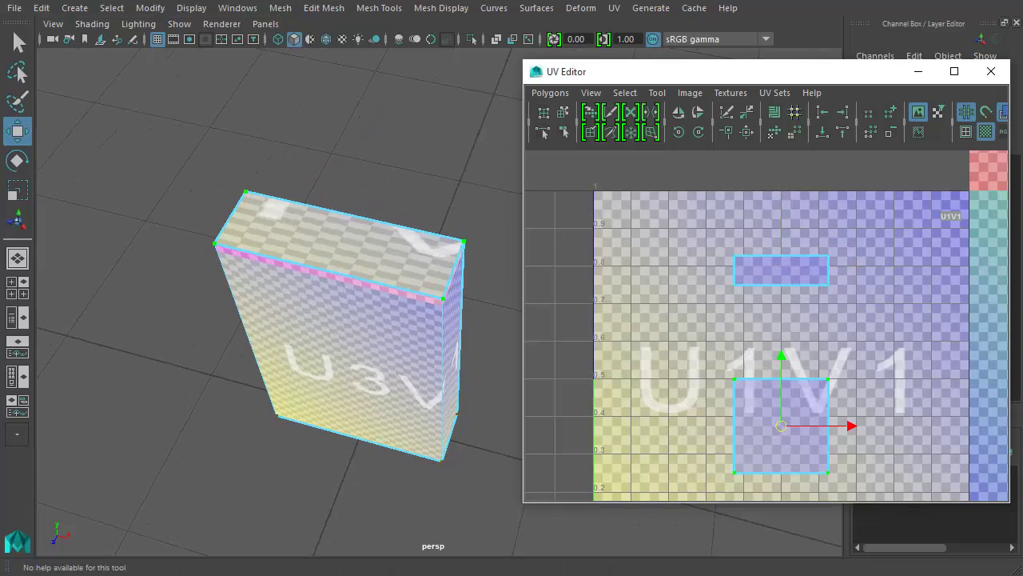
scroll(719, 338, "up", 3)
scroll(331, 258, "up", 5)
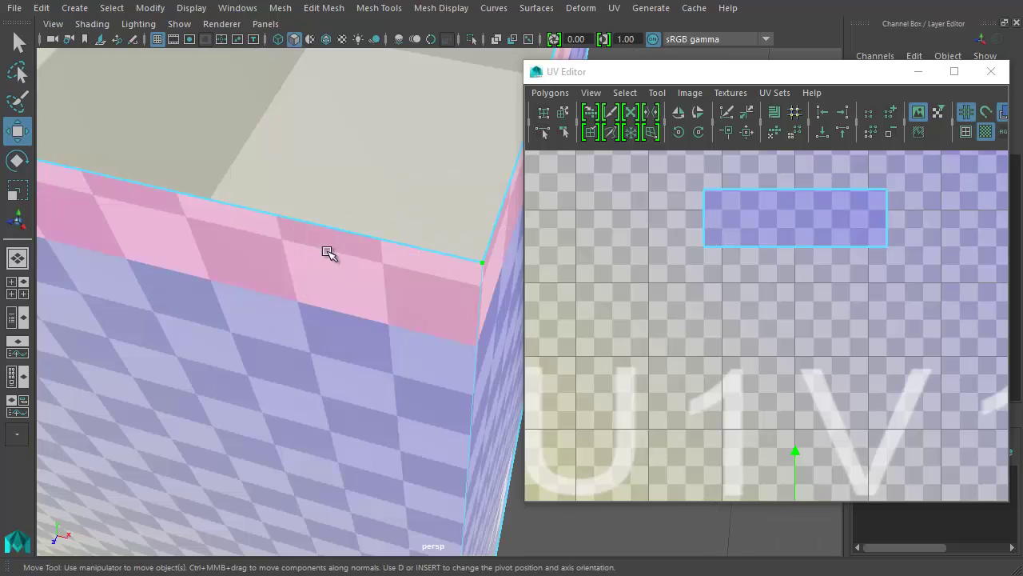
left_click_drag(411, 264, 324, 263, "alt")
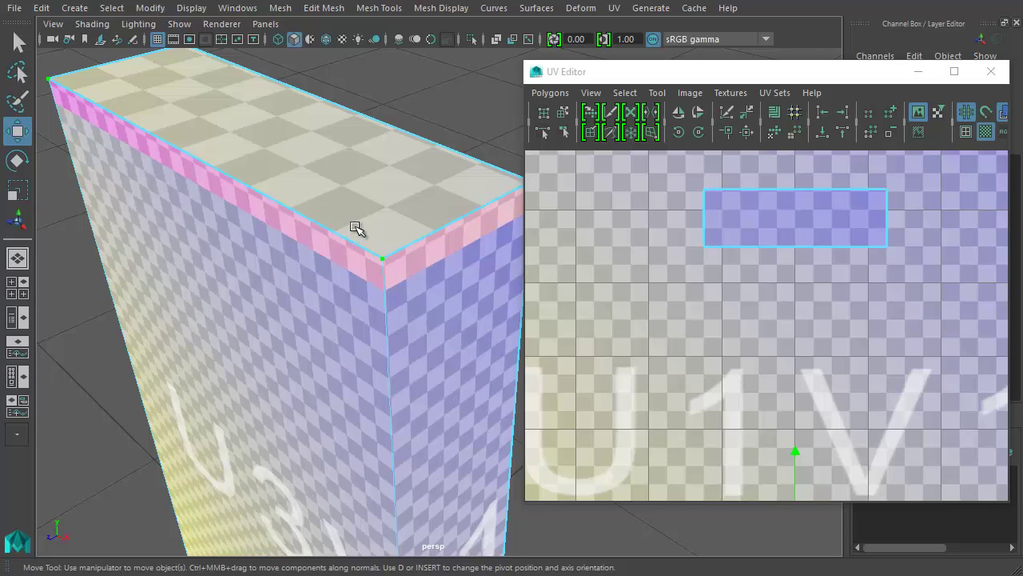
scroll(434, 240, "up", 2)
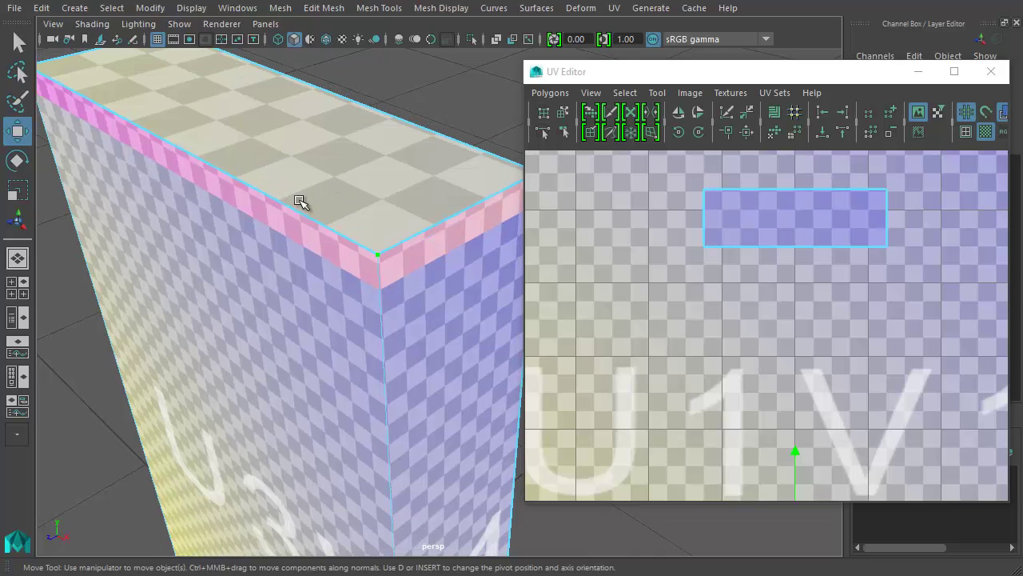
Step: Compare the size of the checker squares on the box's top face and side faces, switching the checker off and on
left_click(355, 175)
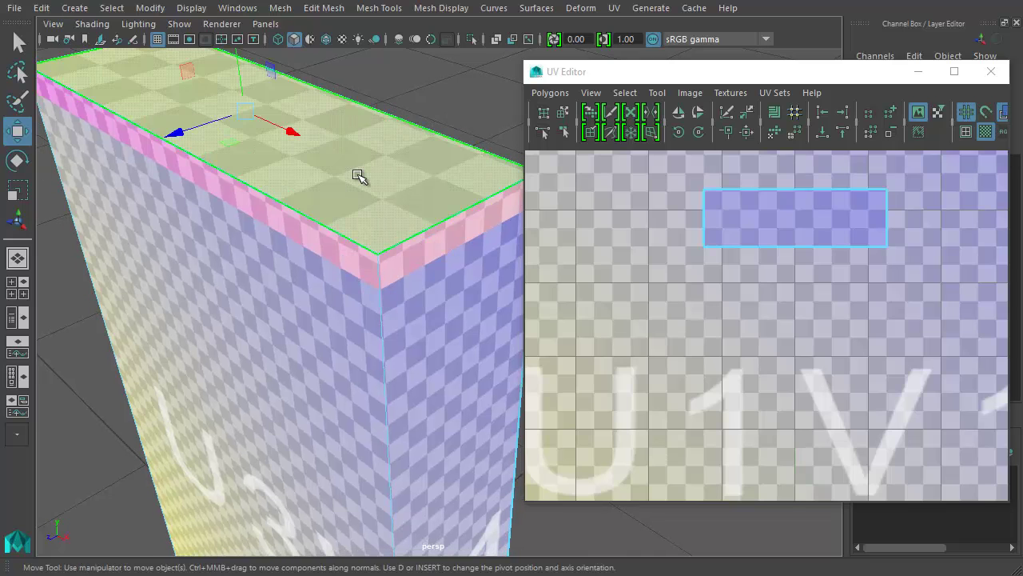
left_click_drag(358, 176, 316, 211, "alt")
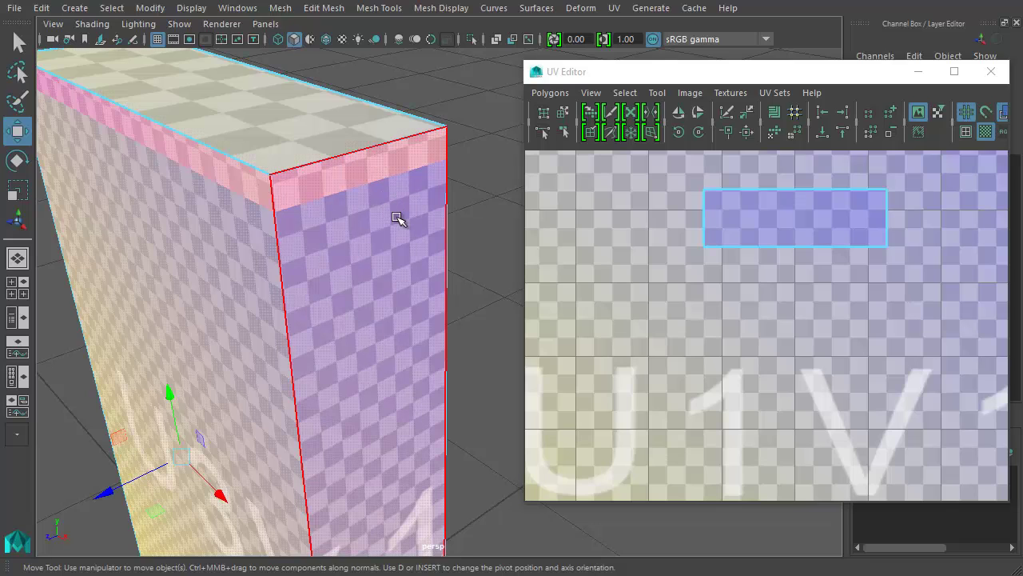
left_click(987, 134)
left_click_drag(320, 256, 338, 247, "alt")
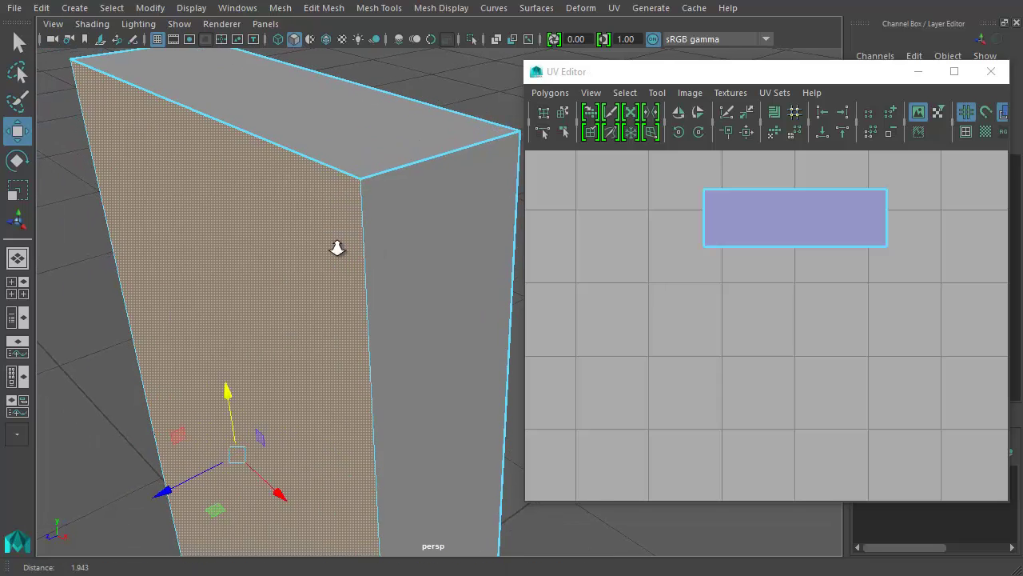
left_click(986, 131)
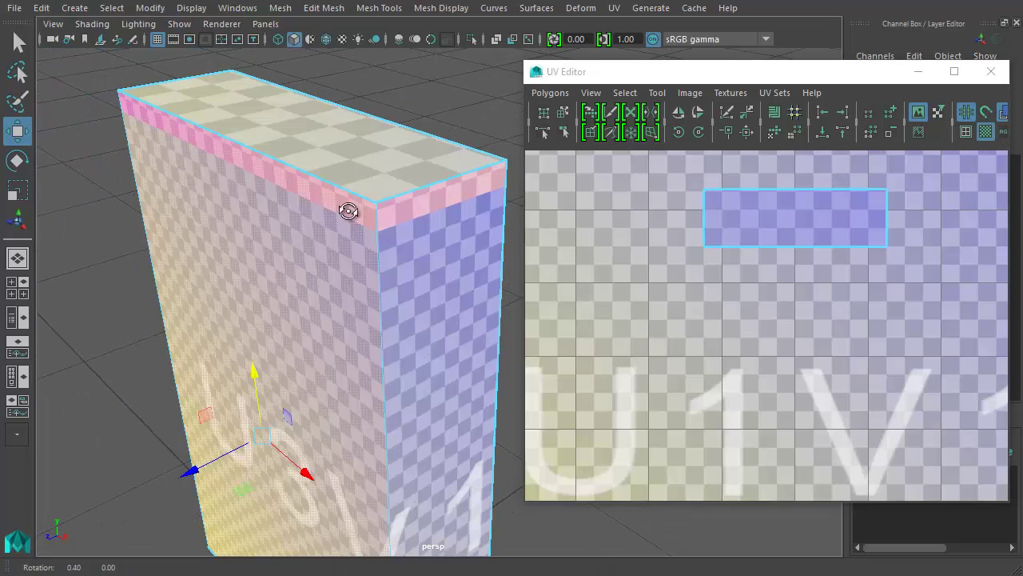
mouse_move(347, 208)
left_mouse_down("alt")
mouse_move(342, 172)
mouse_move(326, 293)
mouse_move(391, 263)
mouse_move(359, 271)
mouse_move(312, 221)
mouse_move(360, 213)
mouse_move(332, 213)
mouse_move(335, 222)
left_mouse_up("alt")
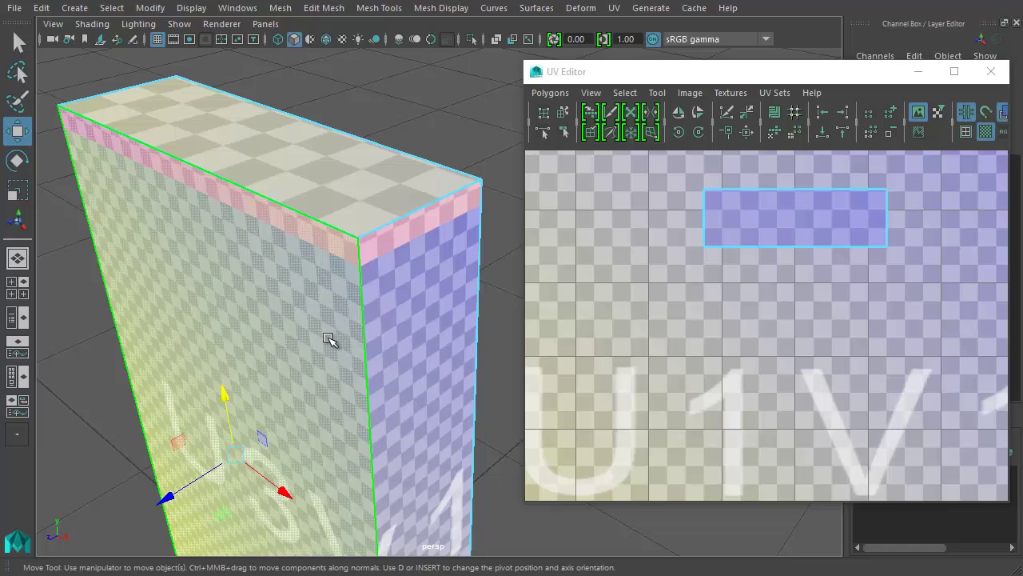
Step: Select the whole side-face shell in the UV Editor and scale it up uniformly to about 1.5 times its size
scroll(758, 274, "down", 5)
middle_click_drag(759, 274, 532, 194, "alt")
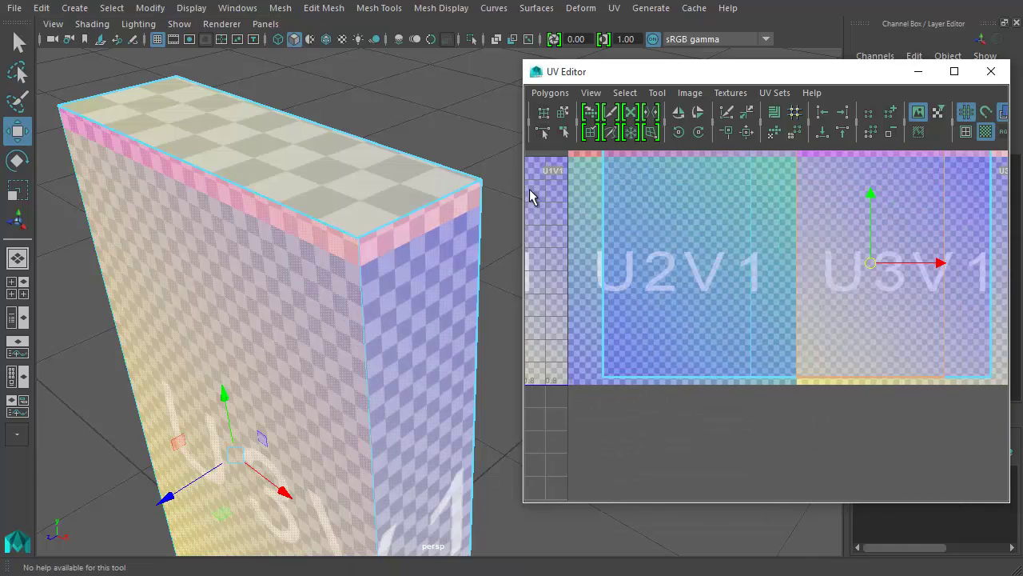
scroll(804, 242, "down", 3)
right_click_drag(752, 304, 845, 304)
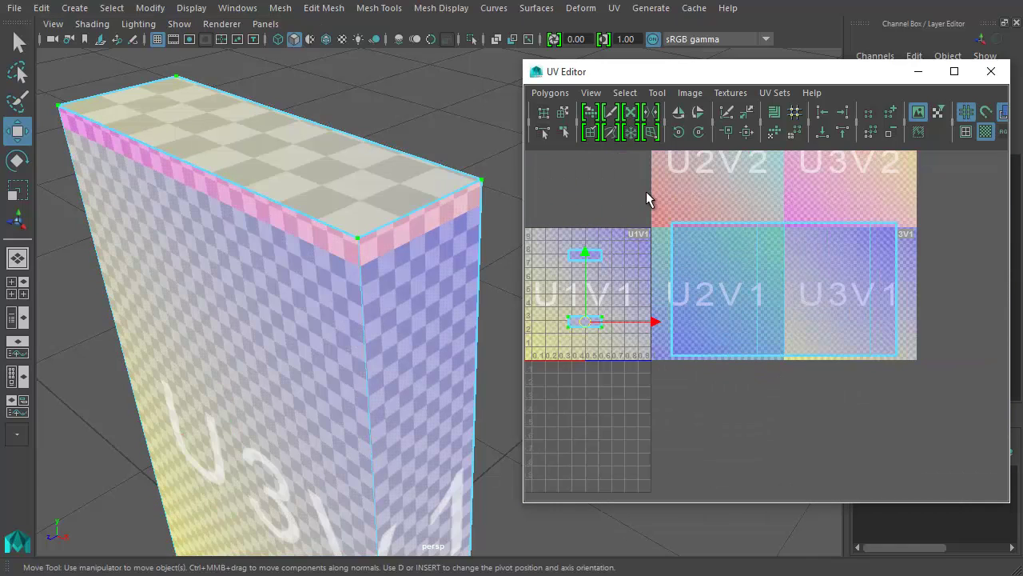
left_click_drag(635, 189, 990, 406)
key("r")
mouse_move(783, 290)
left_mouse_down()
mouse_move(799, 293)
mouse_move(837, 257)
mouse_move(802, 293)
left_mouse_up()
key("w")
Step: Examine the checker squares on the enlarged side faces against those on the top cap from several angles
left_click_drag(290, 229, 329, 280, "alt")
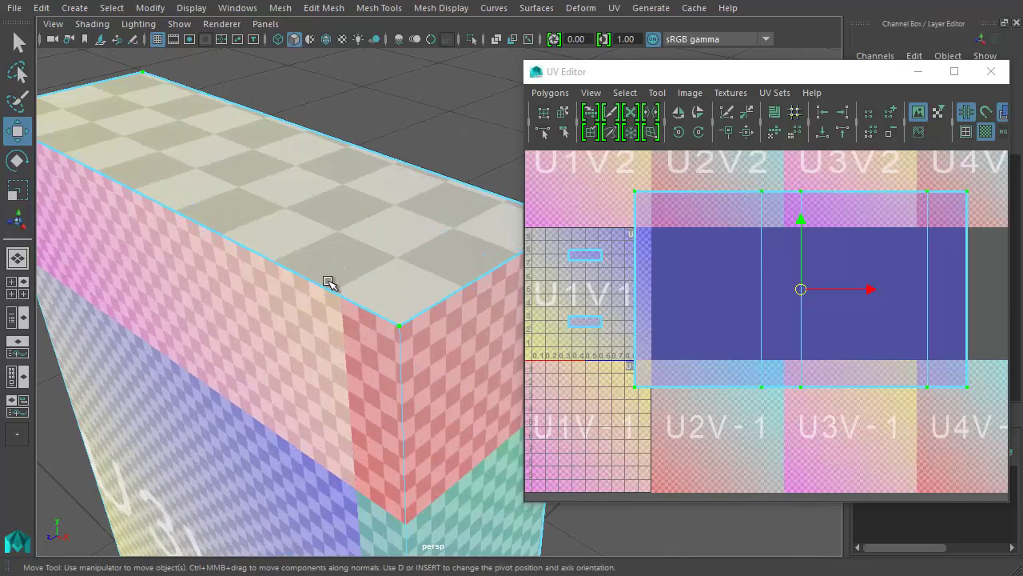
left_click_drag(290, 336, 349, 297, "alt")
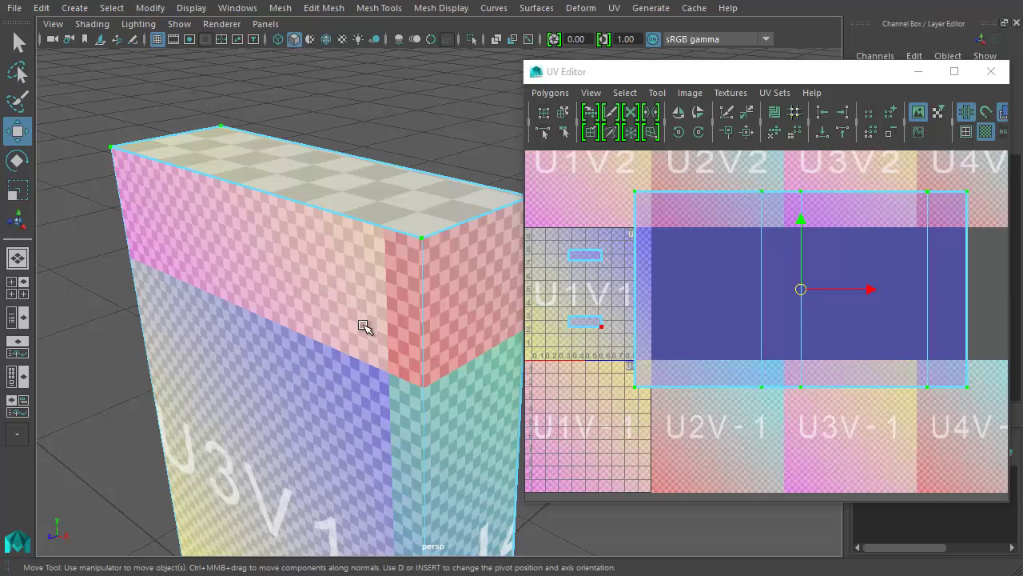
left_click_drag(404, 146, 373, 228, "alt")
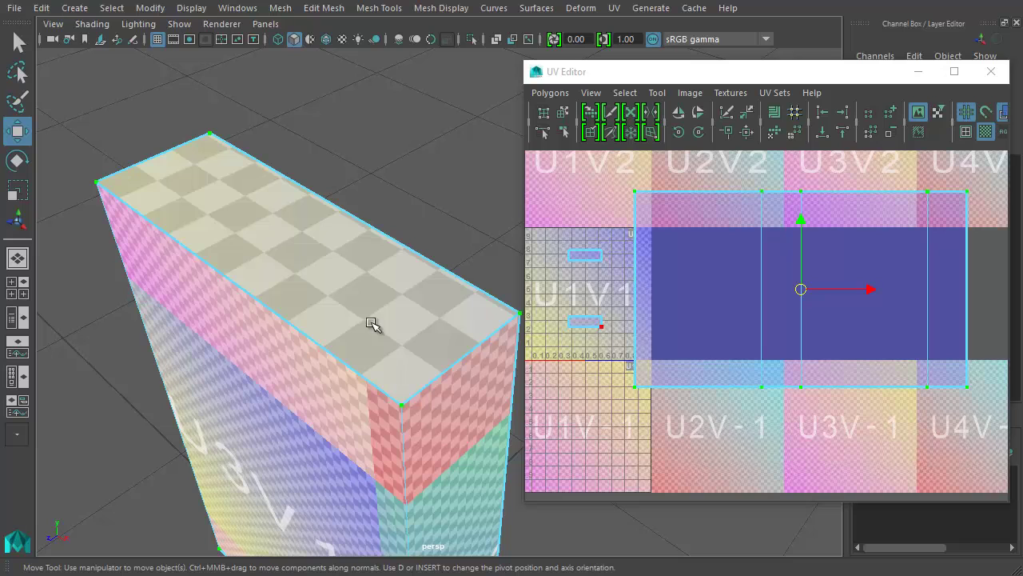
left_click_drag(375, 297, 343, 141, "alt")
left_click_drag(391, 219, 414, 236, "alt")
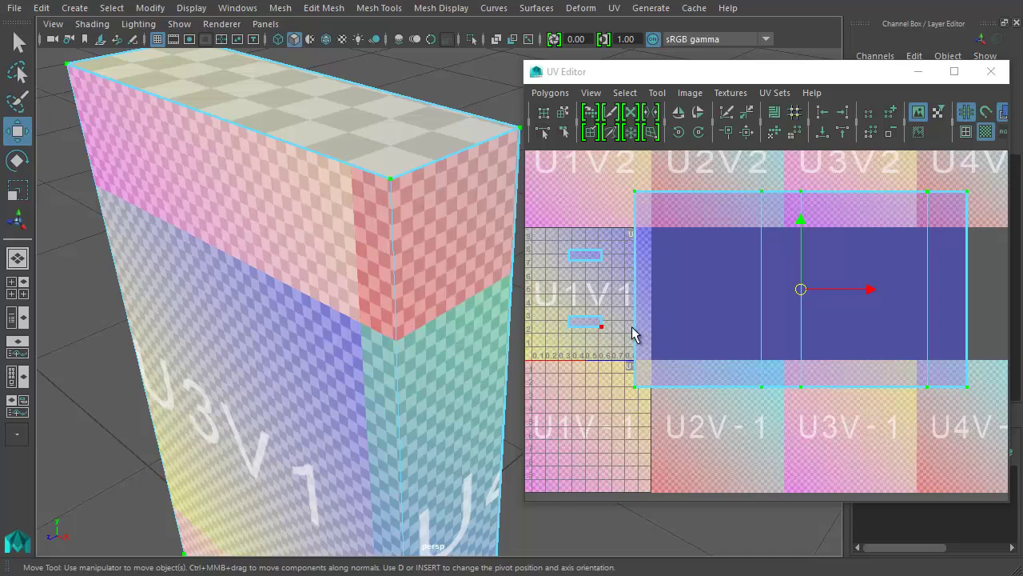
Step: Select the UVs of all three shells, open the Layout UVs options, and move and enlarge that window
scroll(693, 303, "down", 2)
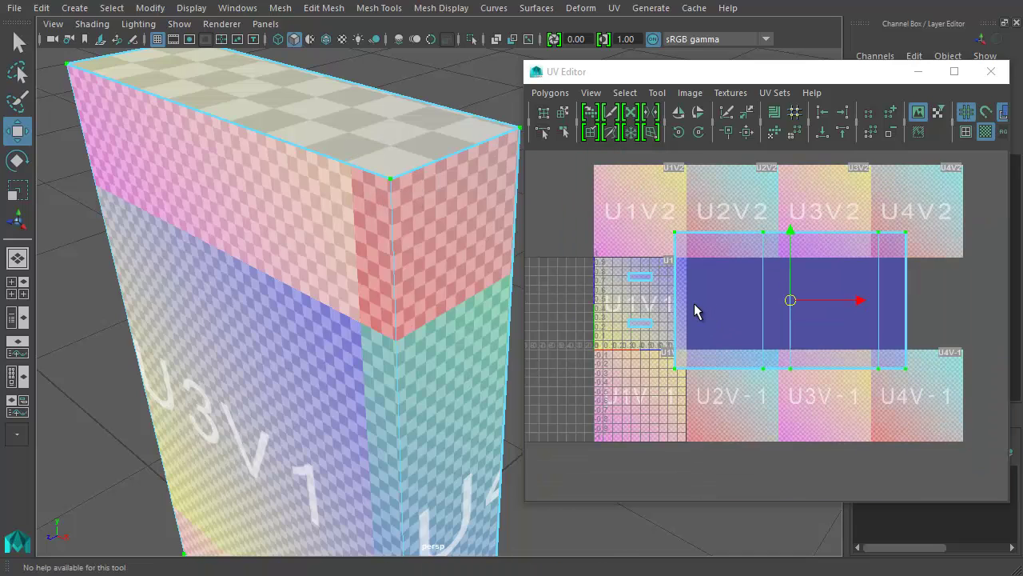
scroll(675, 186, "down", 1)
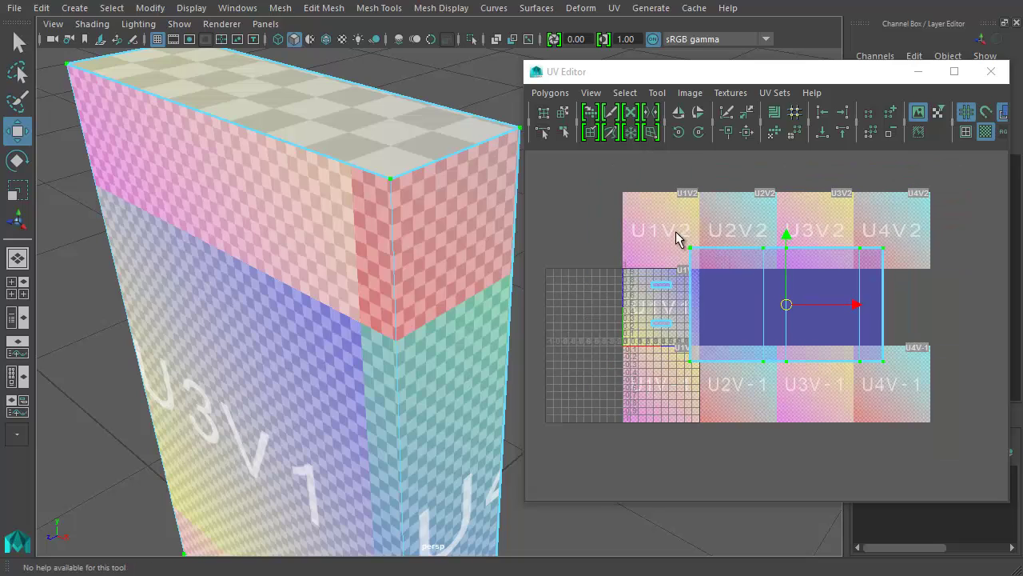
left_click_drag(610, 199, 966, 407)
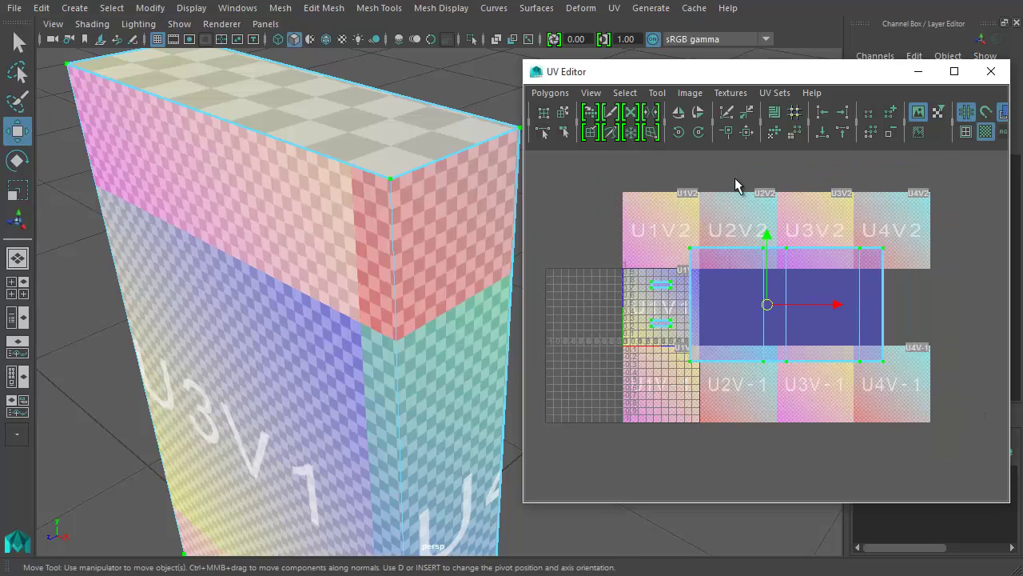
left_click(548, 93)
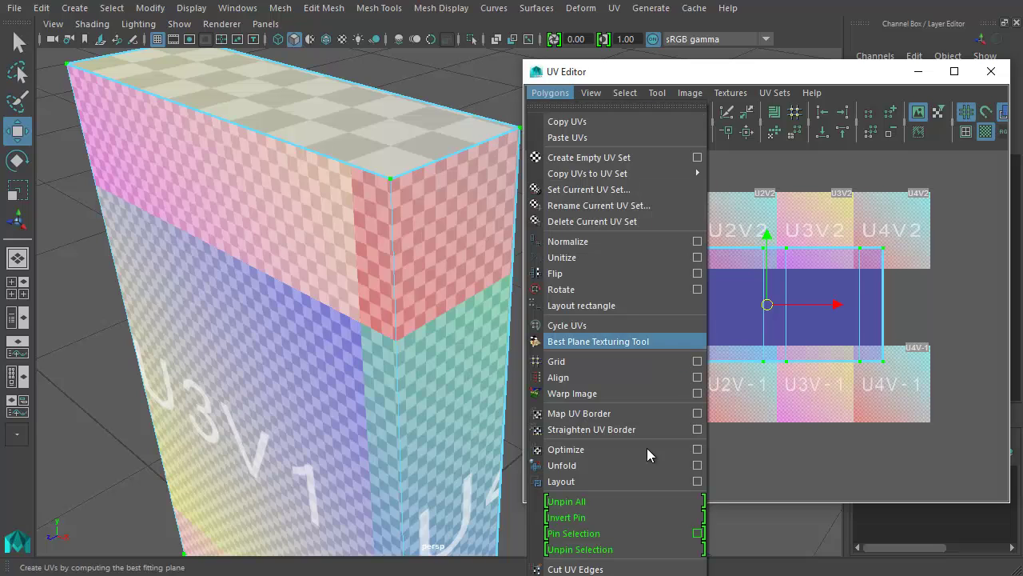
left_click(697, 482)
left_click_drag(359, 71, 206, 50)
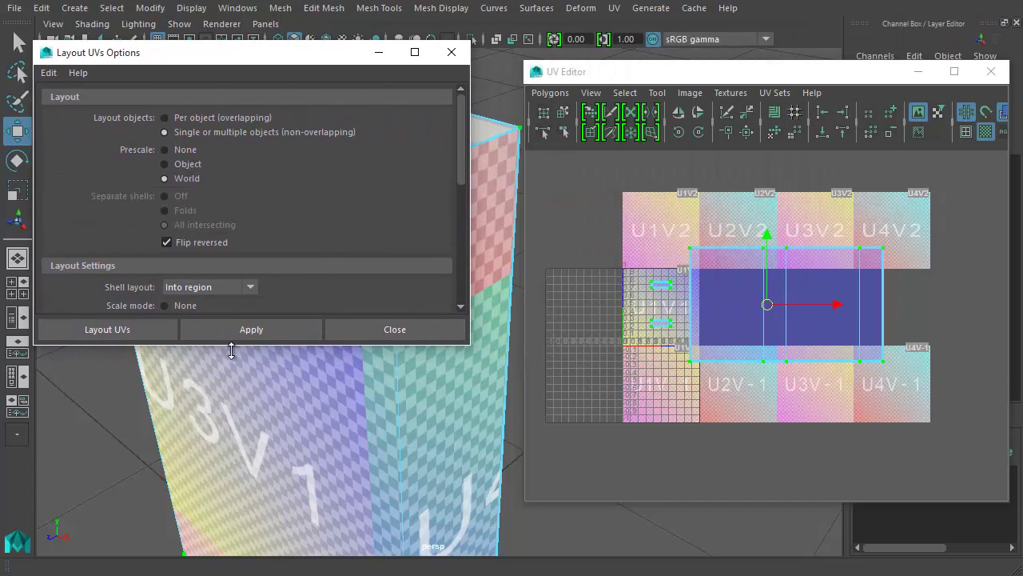
left_click_drag(233, 342, 245, 566)
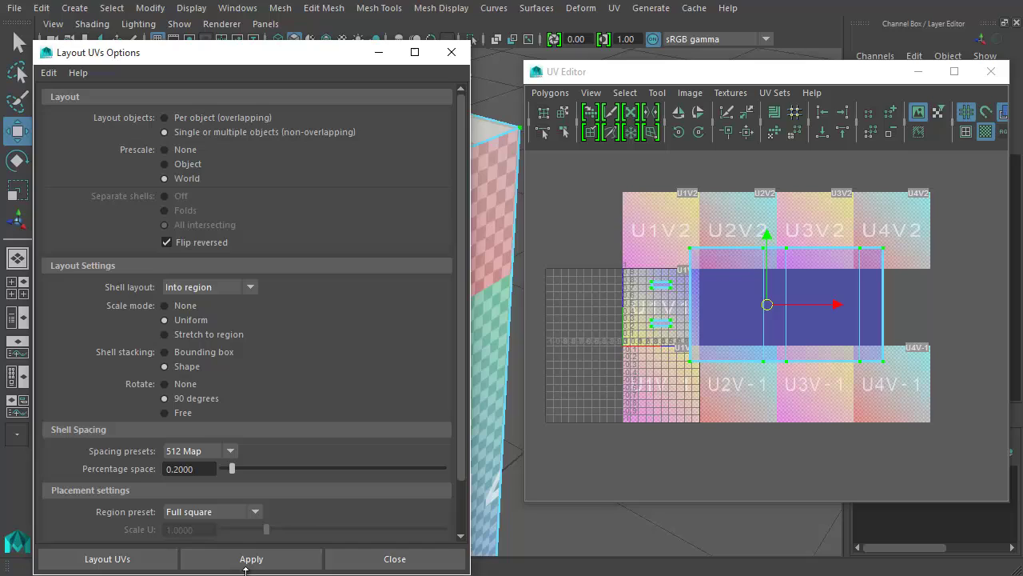
Step: Set the shell spacing preset to 1024 Map, and reset the Layout UVs options to their defaults
left_click(209, 450)
left_click(200, 498)
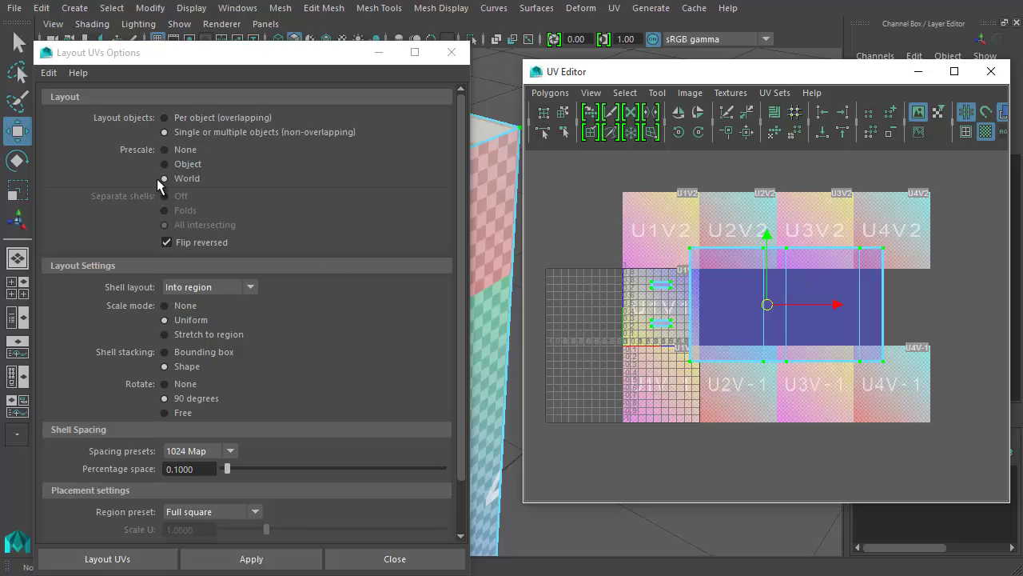
left_click(49, 73)
left_click(80, 102)
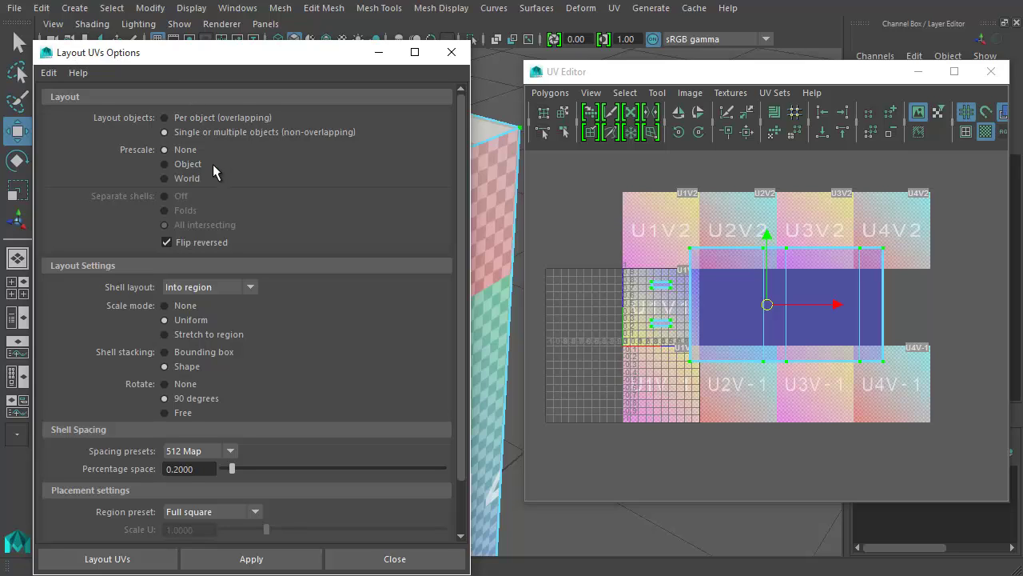
Step: Hide the checker, set the layout prescale to World, and apply the layout to pack the three shells into the 0–1 space
left_click(986, 133)
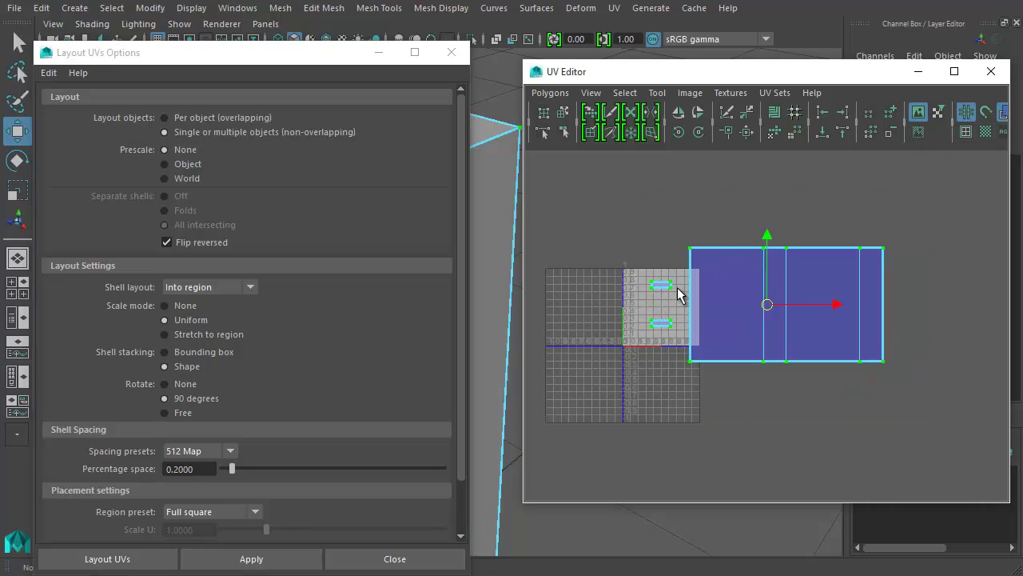
scroll(678, 295, "up", 3)
middle_click_drag(648, 290, 774, 313, "alt")
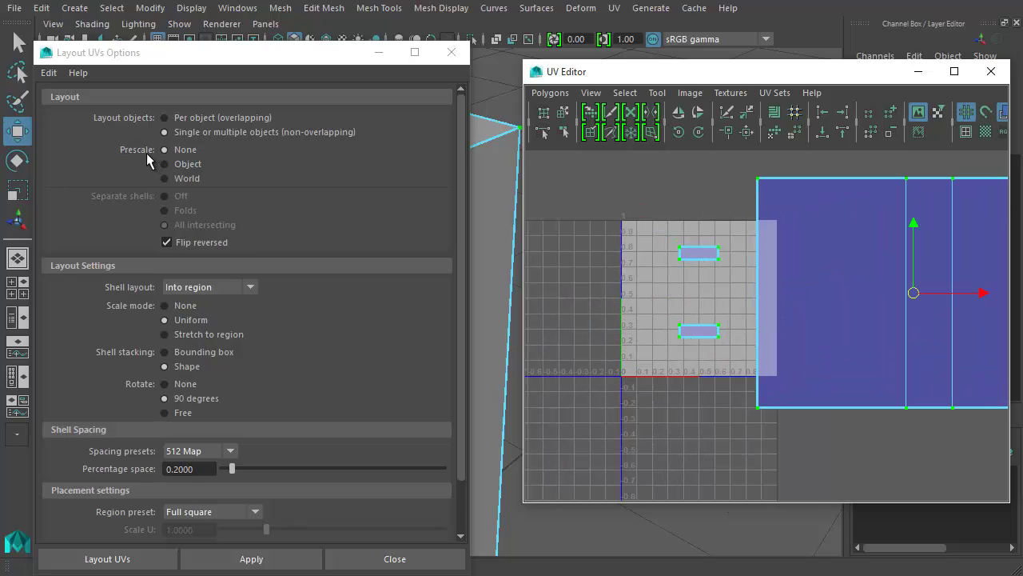
left_click(164, 175)
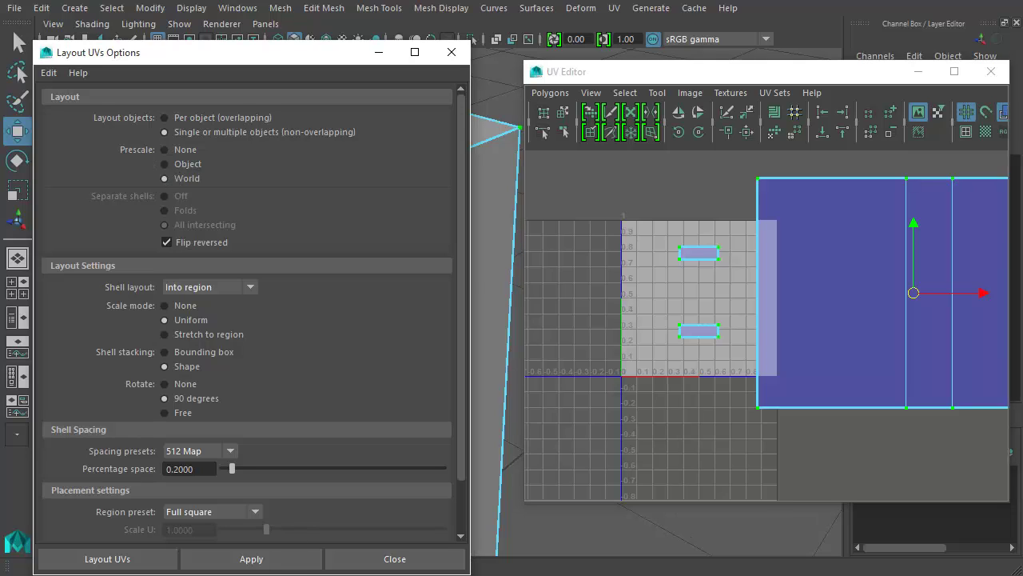
left_click(297, 557)
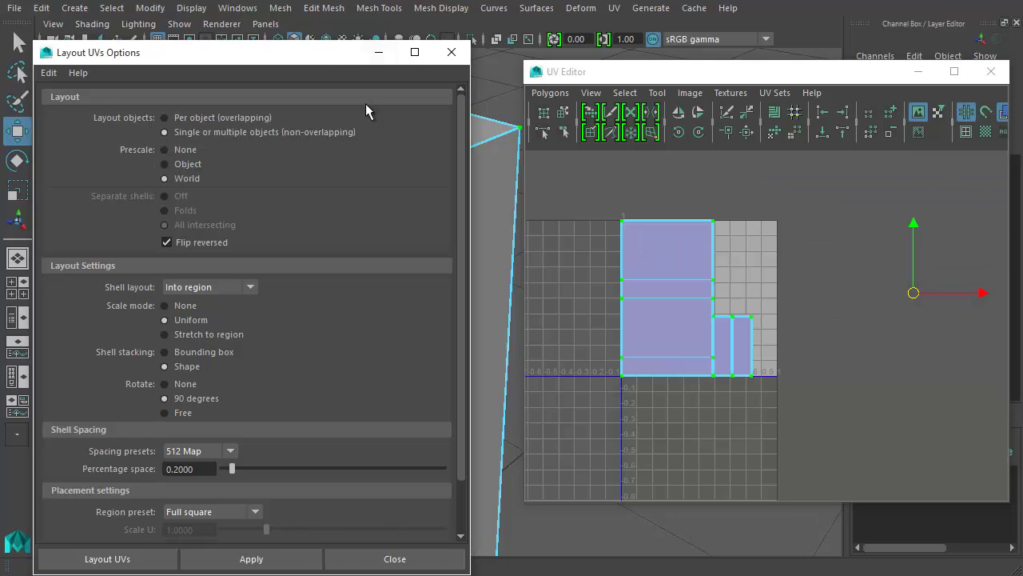
Step: Undo the layout to compare the earlier shell arrangement, and move the Layout UVs options window and the UV Editor aside
middle_click_drag(619, 226, 667, 244, "alt")
key("ctrl+z")
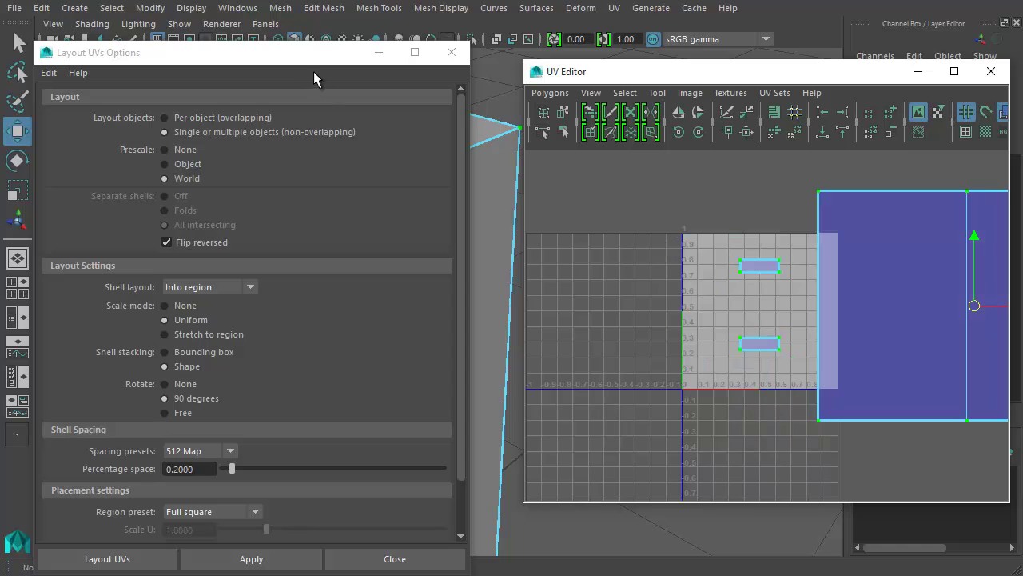
left_click_drag(319, 55, 1022, 120)
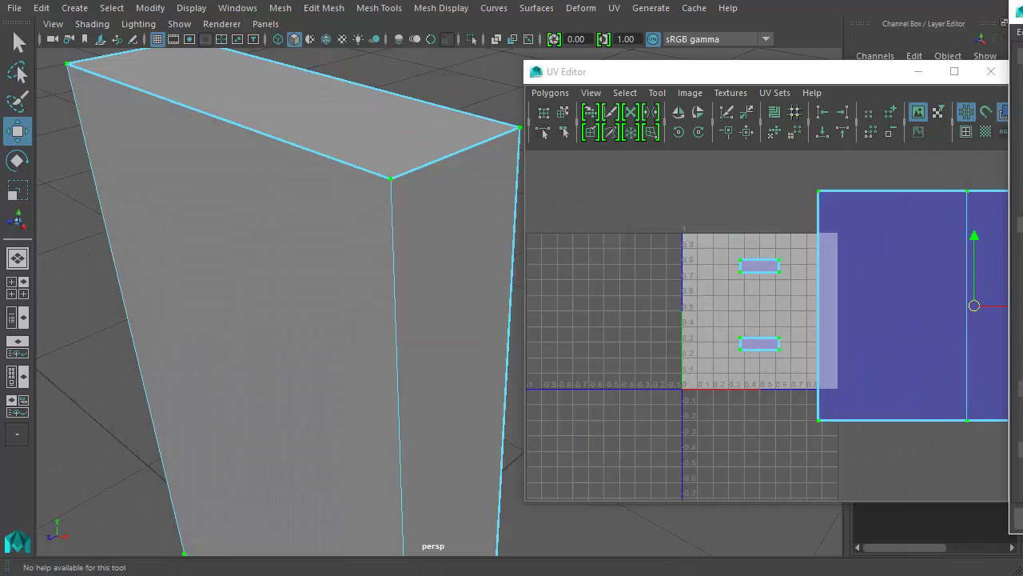
left_click_drag(948, 76, 818, 86)
Step: Show the checker pattern and examine its squares on the box's top cap against those on the adjoining side faces
left_click(921, 138)
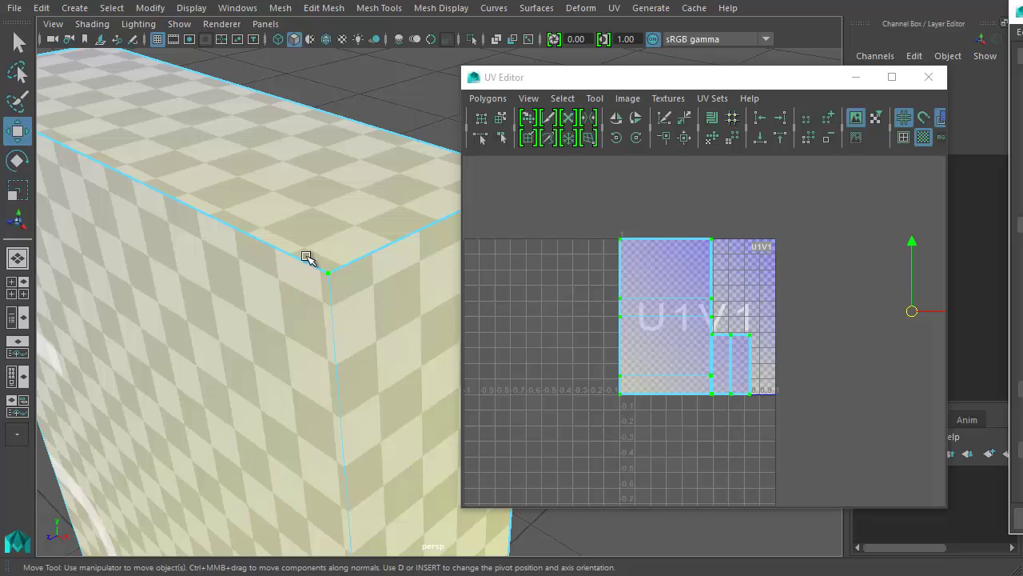
scroll(681, 262, "up", 3)
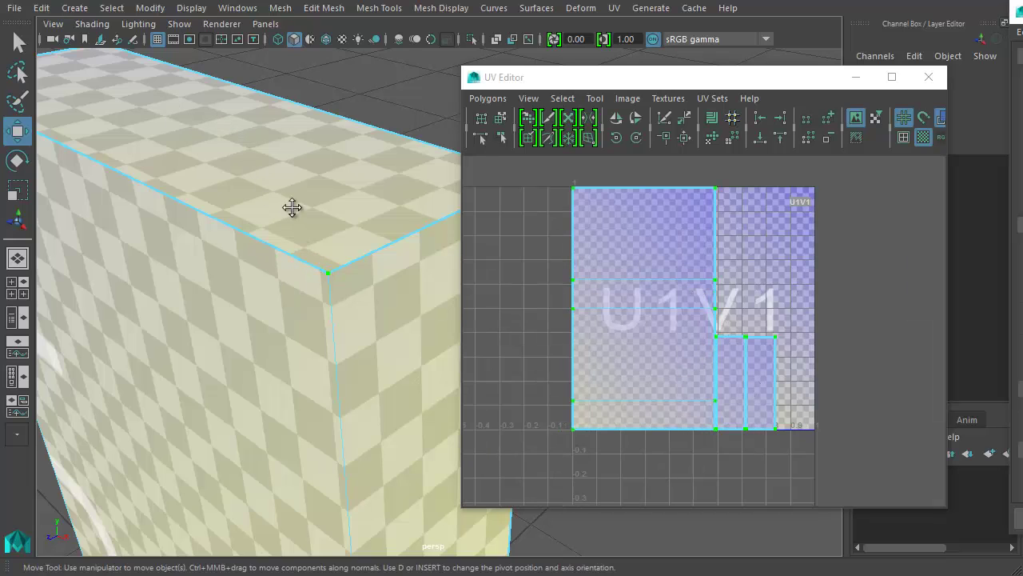
left_click_drag(294, 206, 370, 231, "alt")
mouse_move(383, 284)
left_mouse_down("alt")
mouse_move(377, 302)
mouse_move(357, 261)
mouse_move(380, 283)
left_mouse_up("alt")
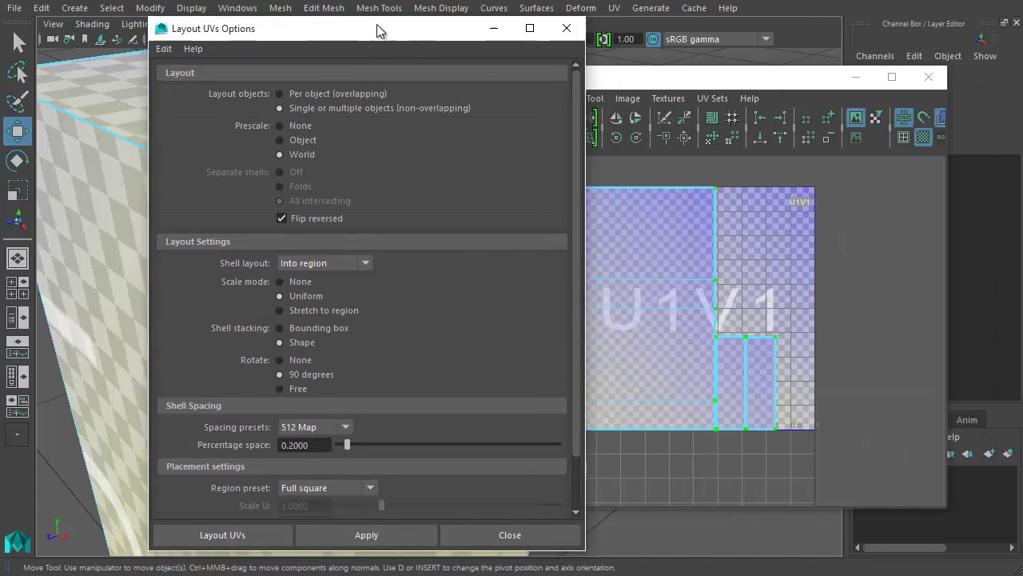
Step: Review the Layout UVs options with the prescale kept at World, and close the window without applying another layout
left_click_drag(376, 24, 311, 30)
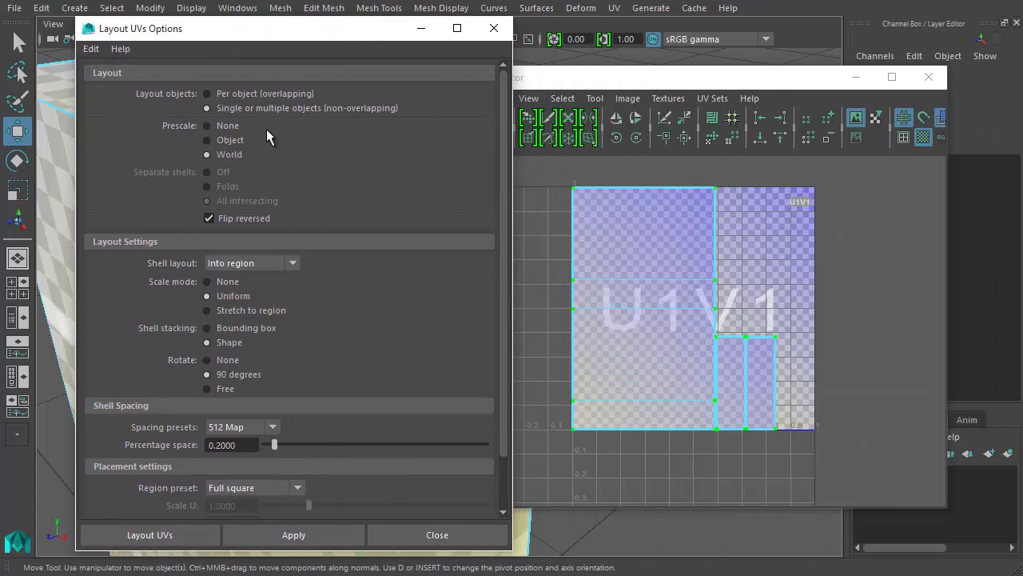
left_click(208, 155)
left_click(468, 532)
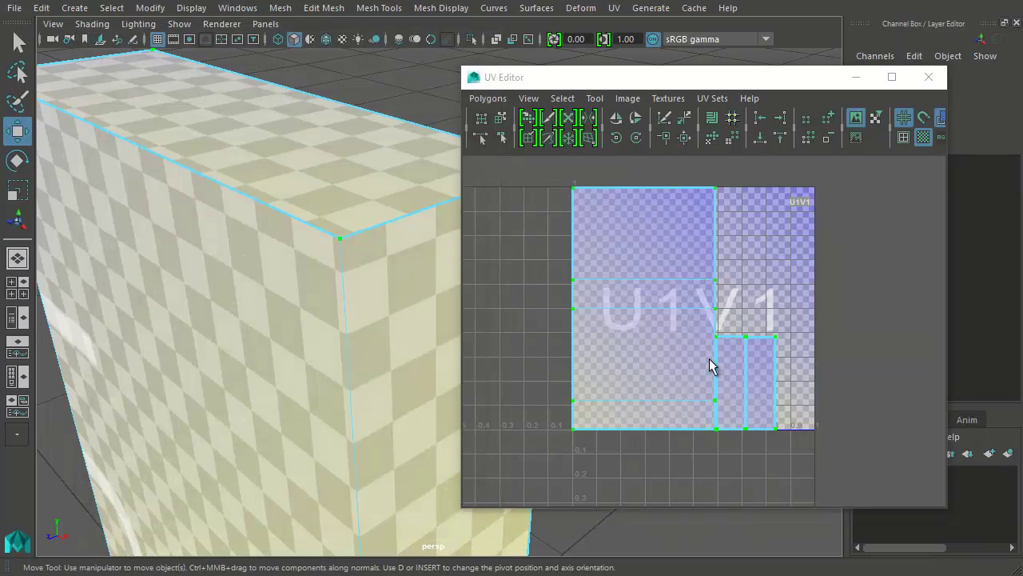
Step: Hide the checker pattern so the box and its three packed shells display plainly
scroll(695, 332, "up", 3)
scroll(694, 331, "down", 3)
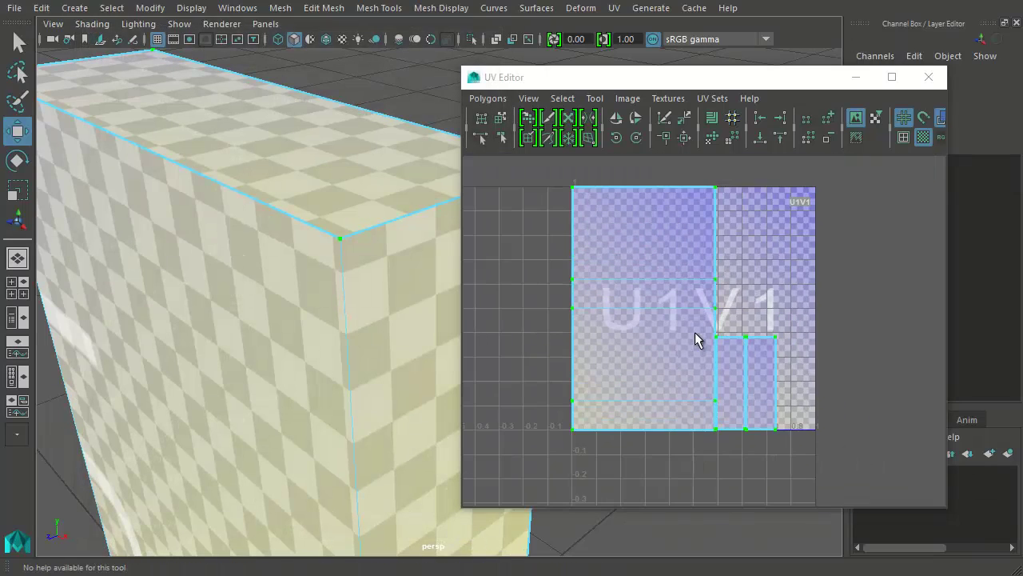
left_click(924, 136)
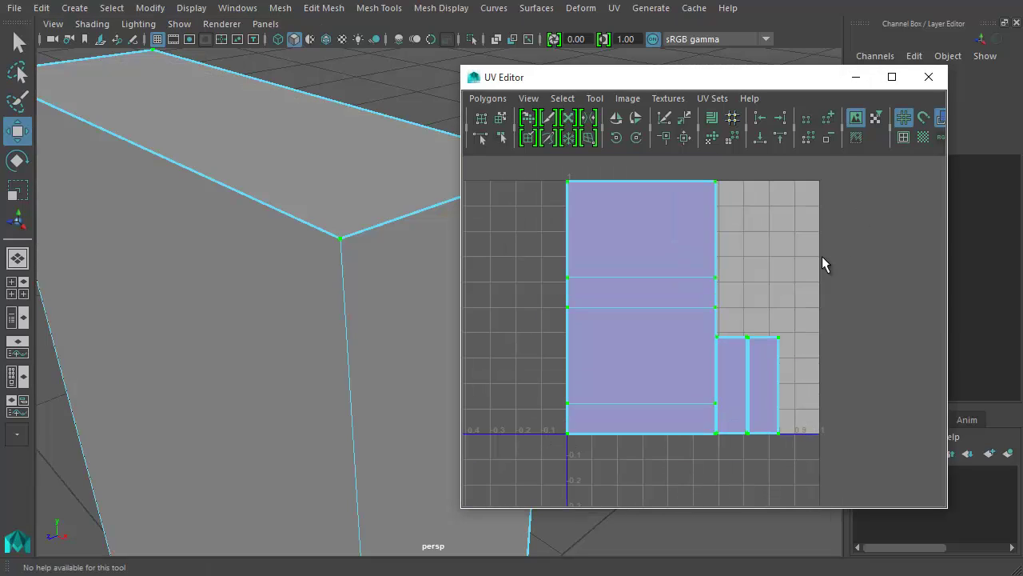
Step: Examine the gaps between the three packed shells and their spacing from the borders of the 0–1 space
scroll(777, 242, "up", 2)
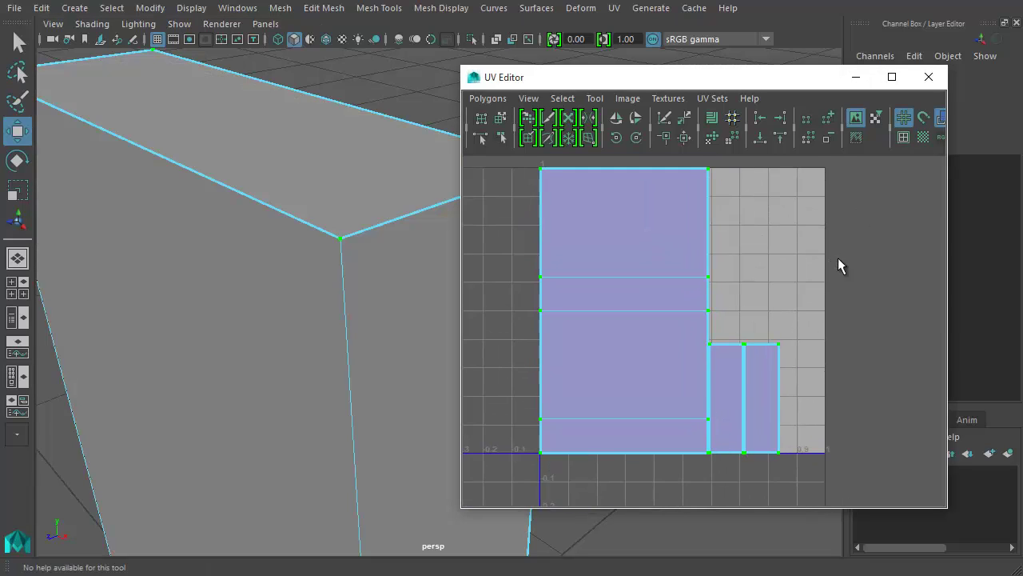
scroll(546, 223, "up", 3)
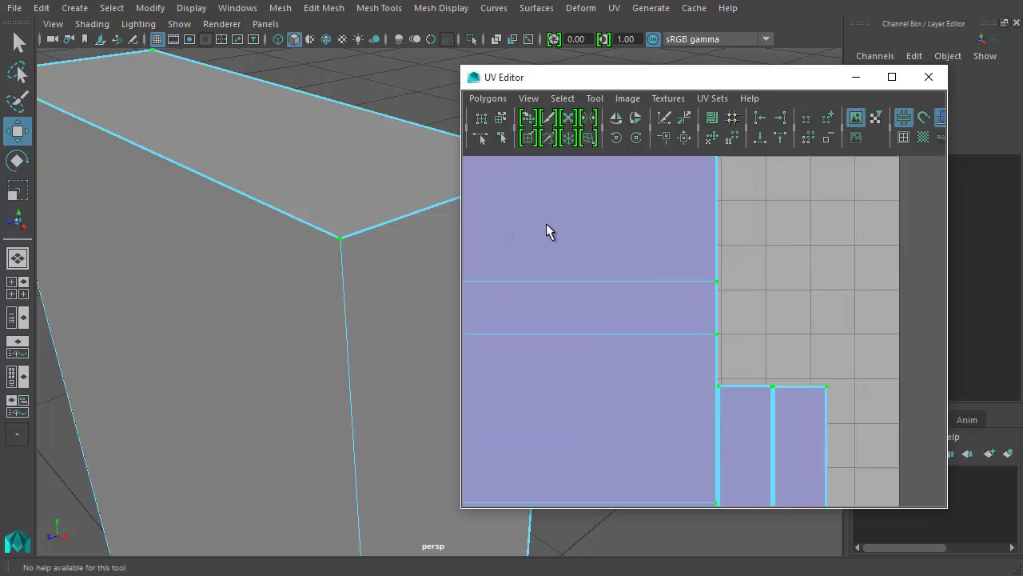
scroll(841, 393, "up", 3)
scroll(717, 404, "up", 2)
scroll(684, 340, "down", 1)
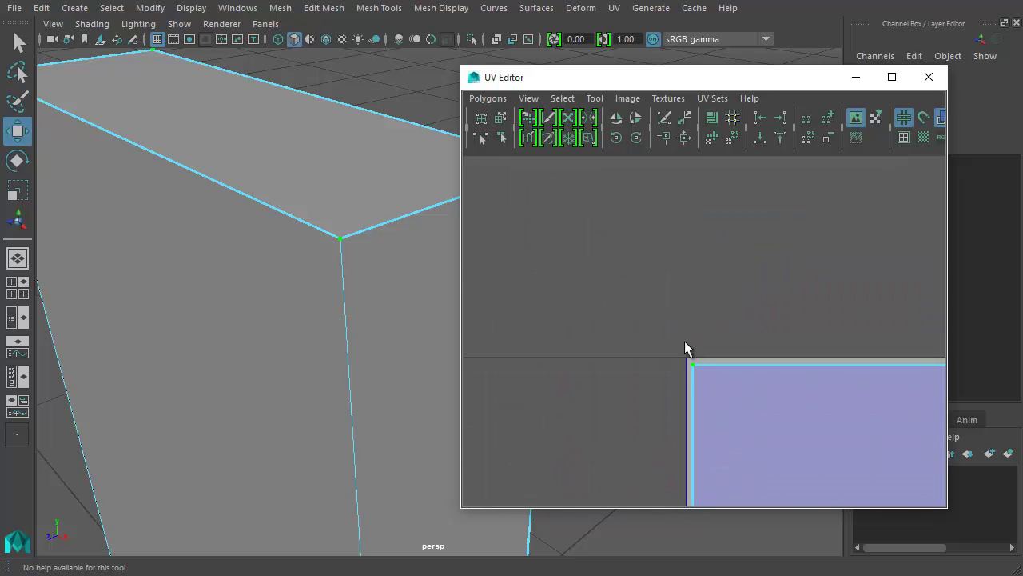
scroll(747, 363, "down", 4)
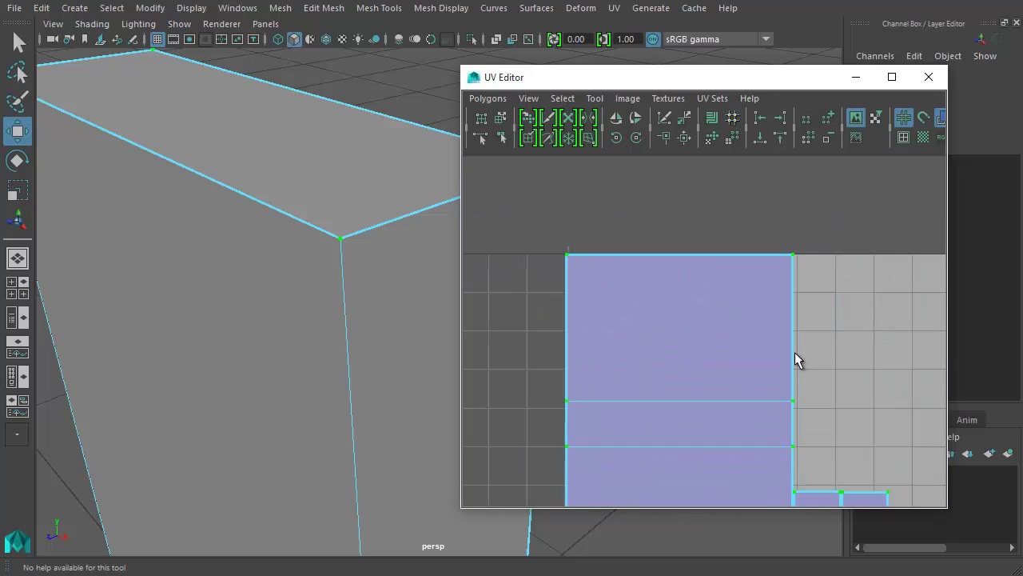
middle_click_drag(784, 343, 636, 290, "alt")
scroll(696, 318, "up", 3)
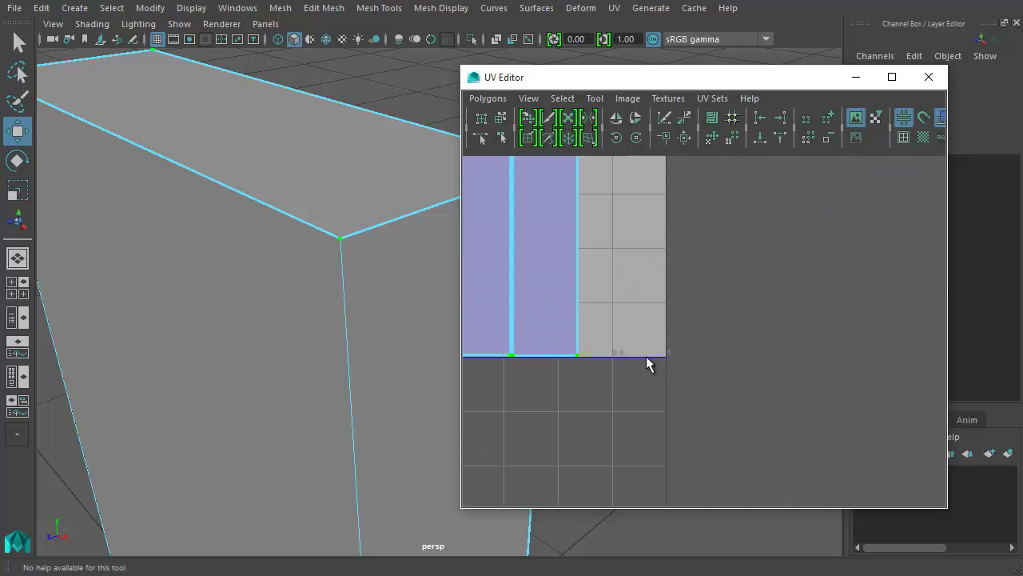
middle_click_drag(669, 354, 797, 410, "alt")
scroll(703, 379, "down", 2)
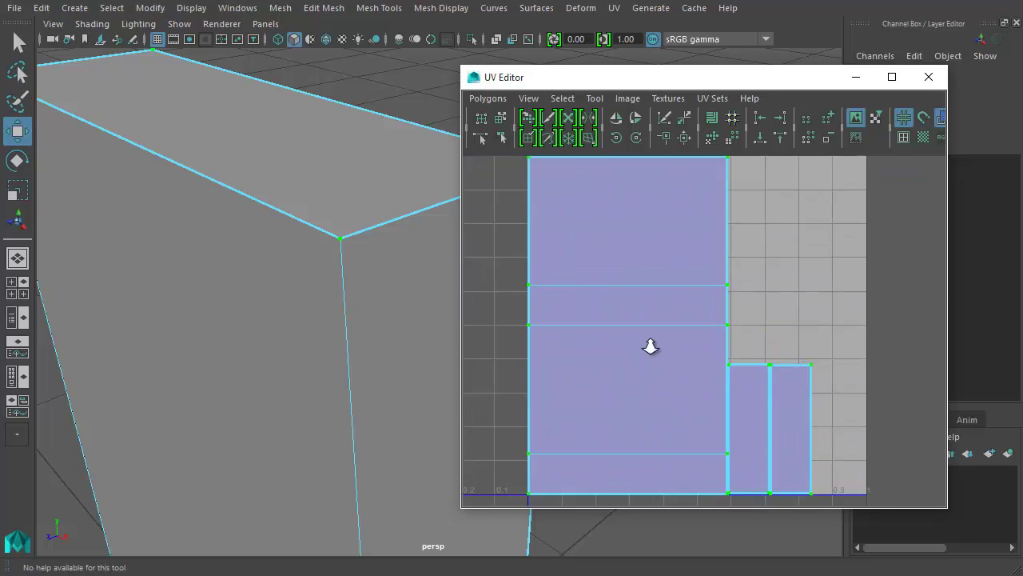
scroll(829, 253, "down", 1)
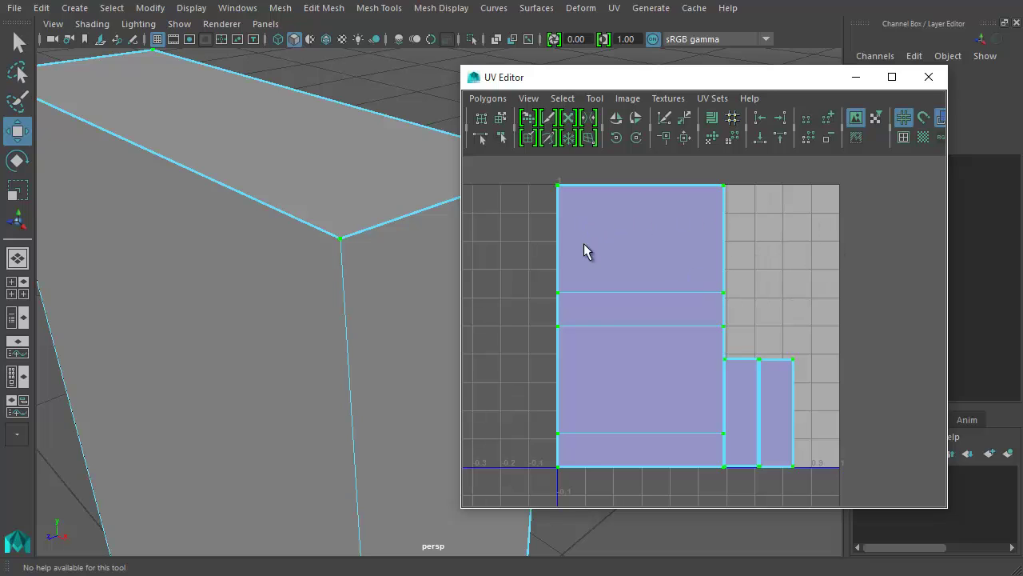
middle_click_drag(694, 402, 730, 384, "alt")
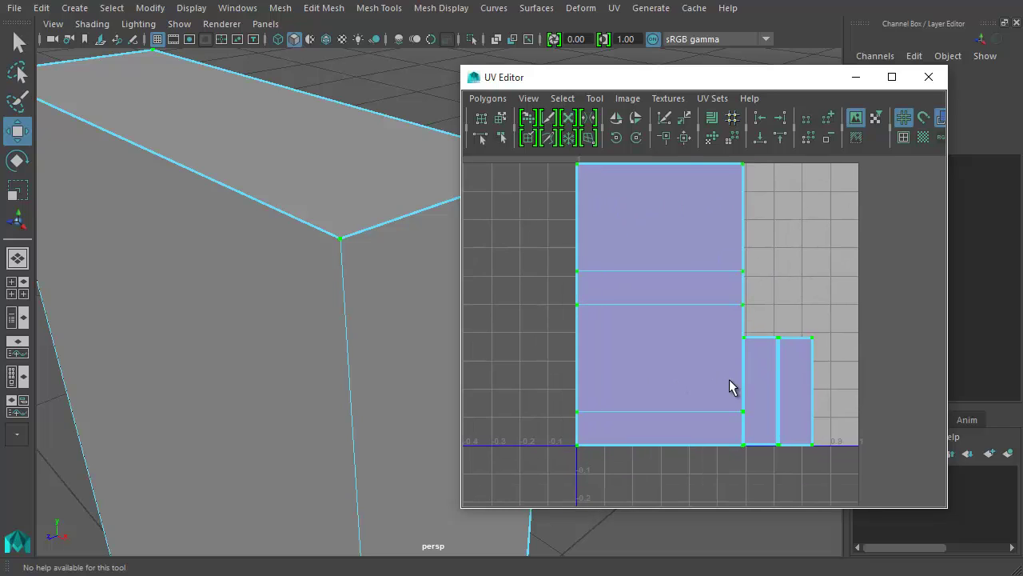
middle_click_drag(737, 303, 729, 323, "alt")
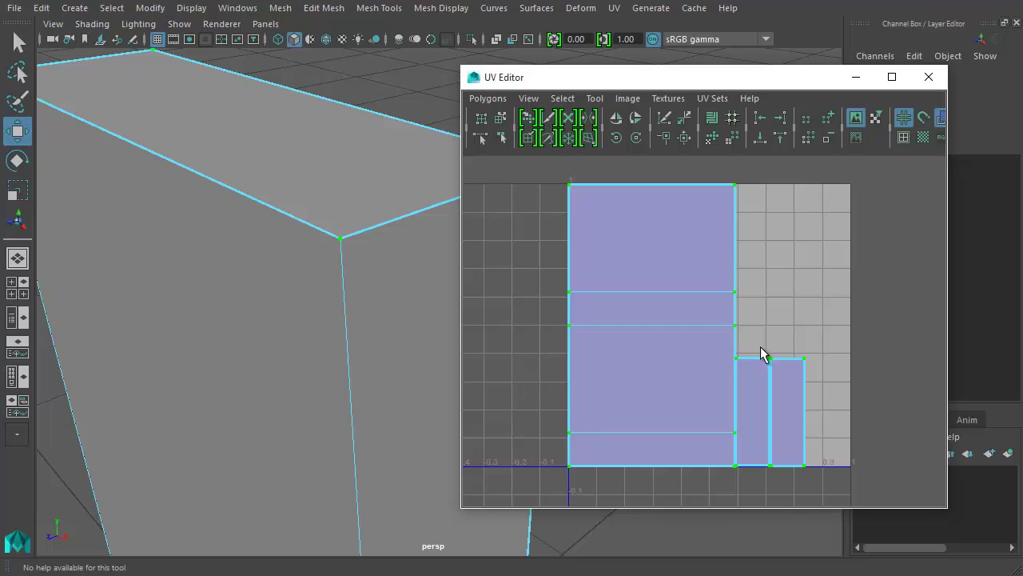
scroll(760, 346, "down", 2)
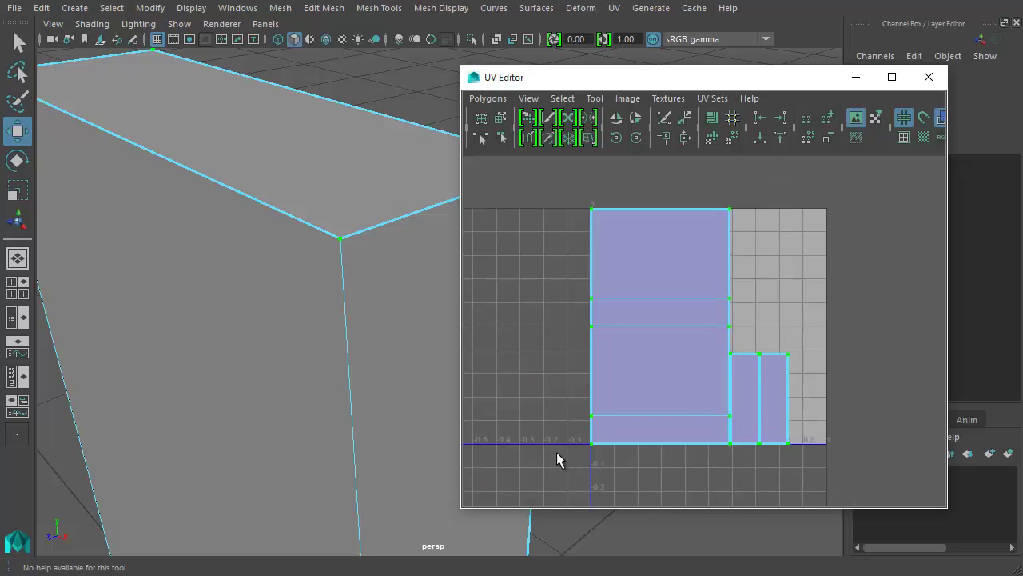
Step: Reopen the Layout UVs options, review the layout, shell spacing and placement settings, and close the window
left_click_drag(914, 149, 912, 149)
left_click(487, 98)
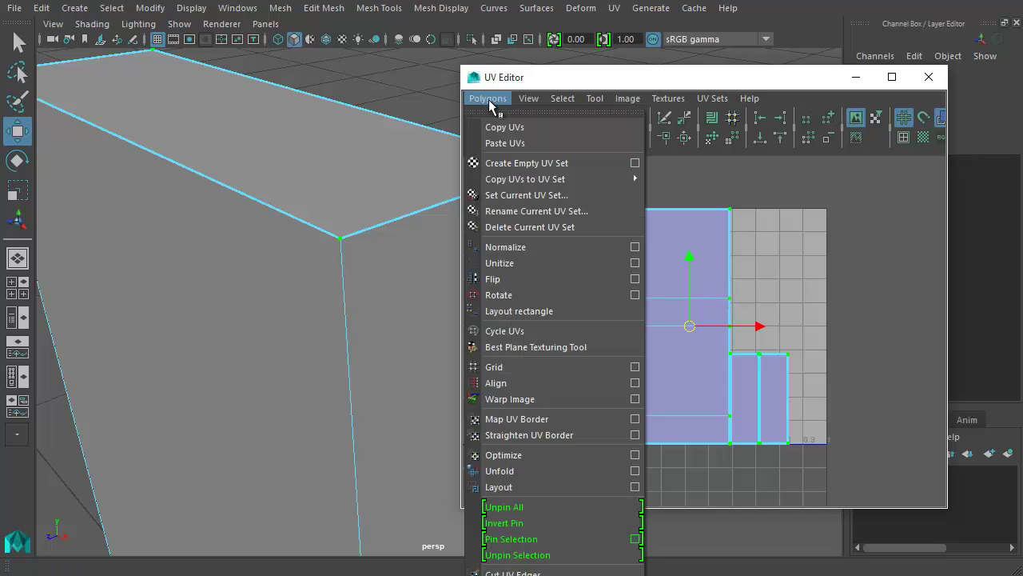
left_click(635, 486)
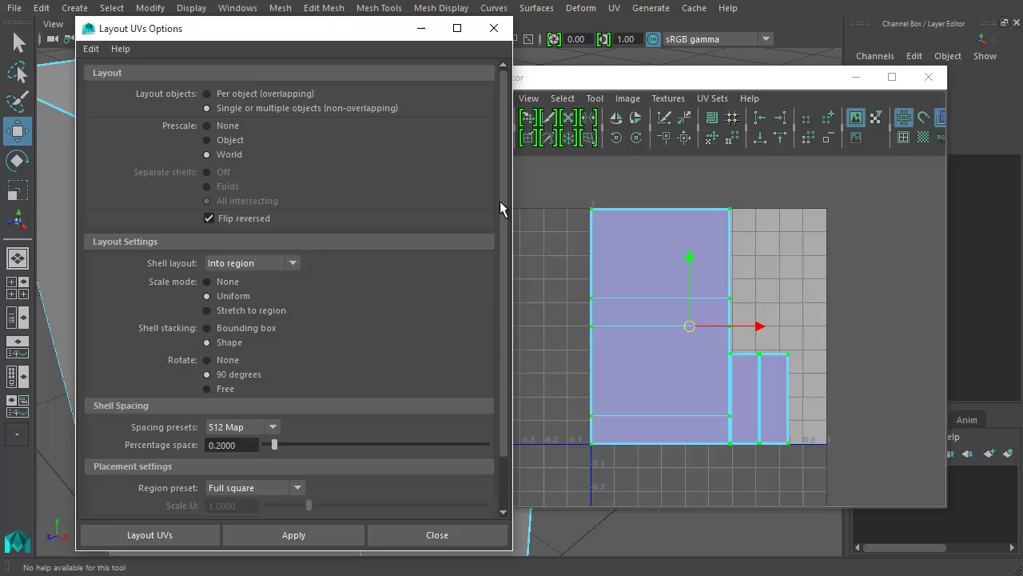
mouse_move(504, 205)
left_mouse_down()
mouse_move(505, 232)
mouse_move(503, 202)
left_mouse_up()
left_click(690, 326)
left_click_drag(502, 323, 496, 303)
left_click(492, 31)
Step: Widen the UV Editor to reveal its remaining display controls, and toggle the shaded shell display off and on
scroll(771, 403, "up", 3)
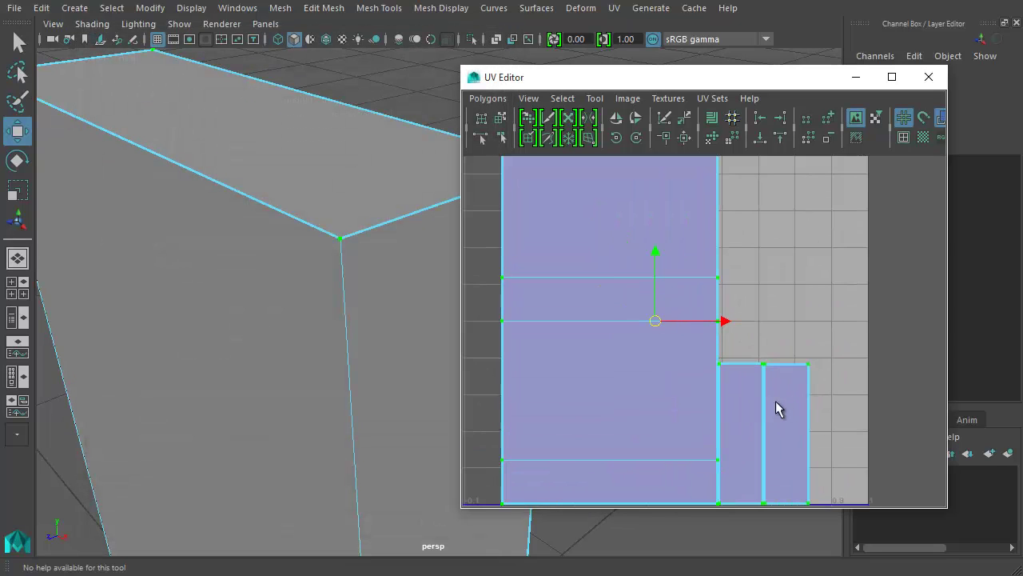
middle_click_drag(775, 400, 763, 336, "alt")
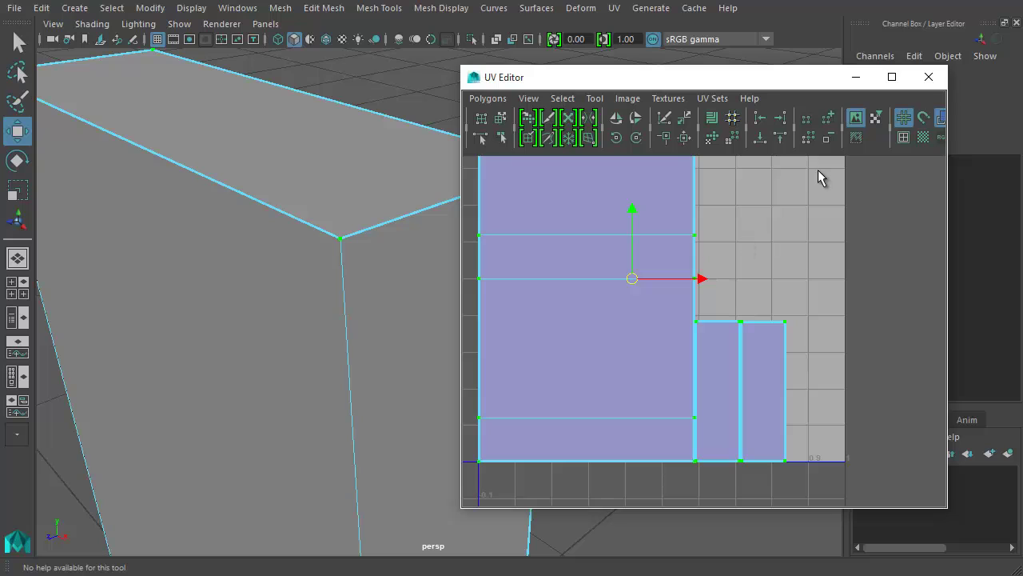
middle_click_drag(840, 226, 827, 273, "alt")
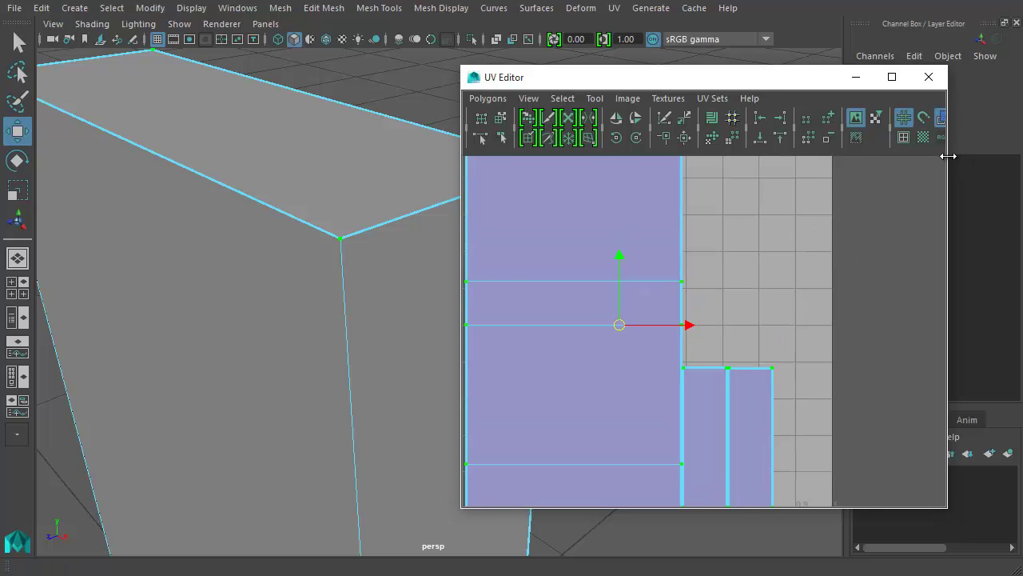
left_click_drag(948, 156, 994, 156)
left_click(944, 118)
left_click(944, 118)
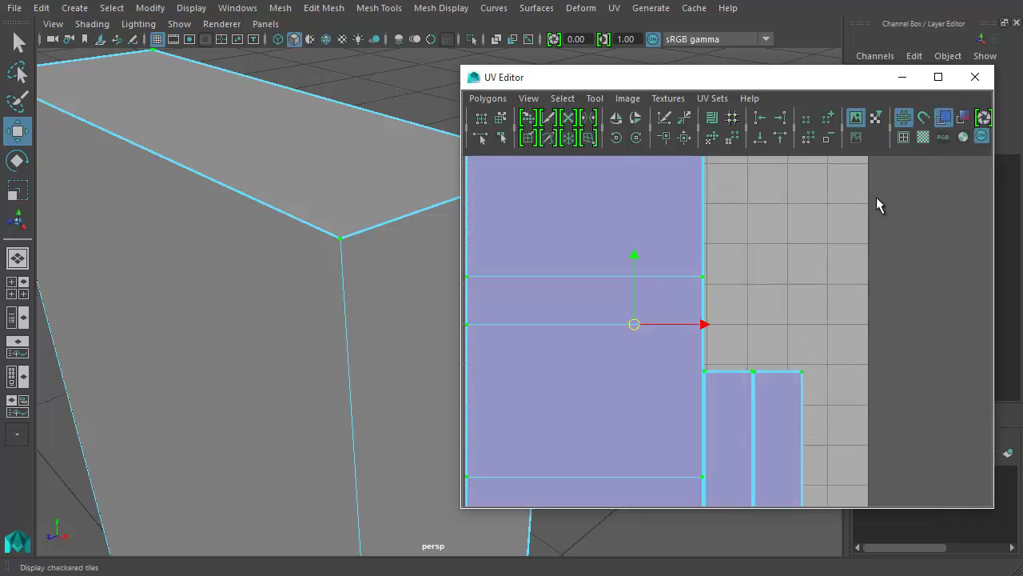
Step: Select the face of the cap shell beside the large side shell and move it partly over that shell's edge
key("f")
right_click(726, 369)
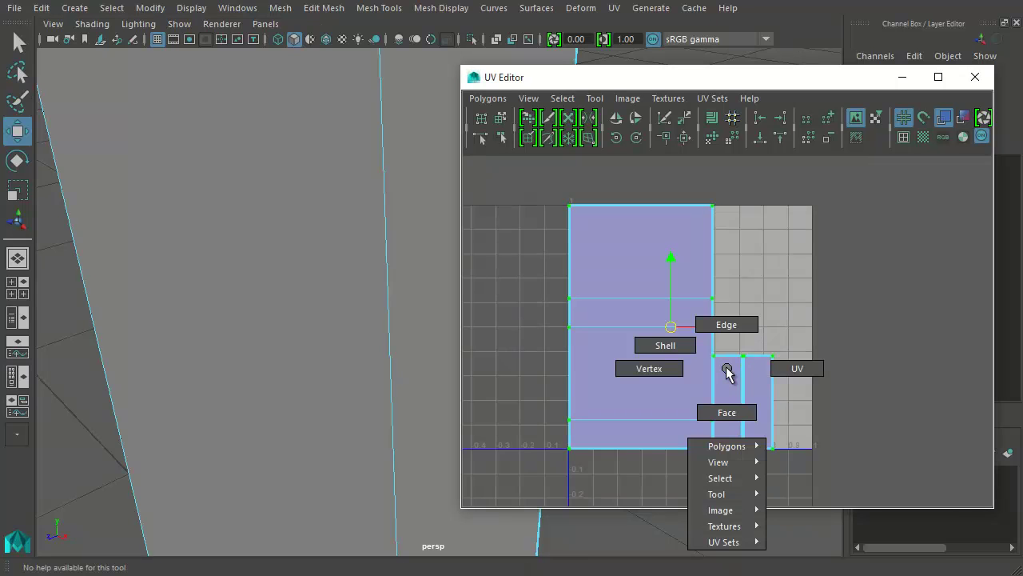
left_click(727, 411)
left_click(729, 397)
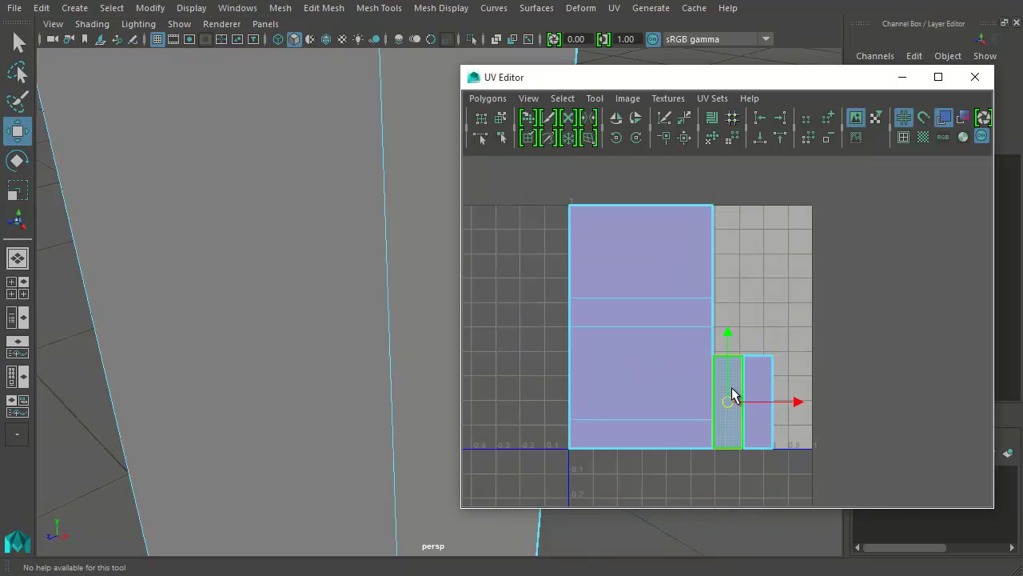
left_click_drag(733, 395, 715, 338)
scroll(721, 340, "up", 3)
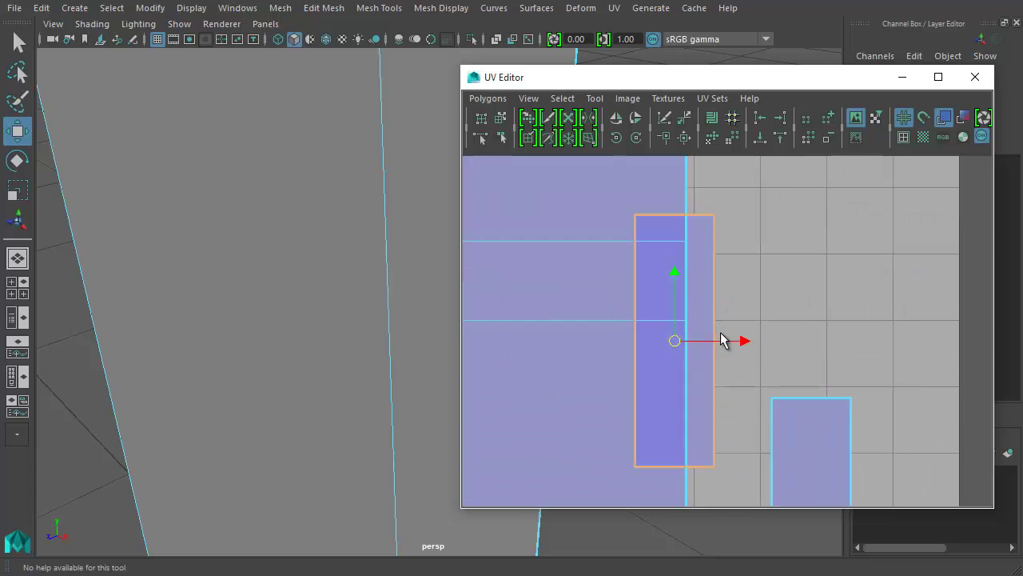
Step: Move the selected cap face off the side shell and place it partly over the other cap shell
left_click(683, 343)
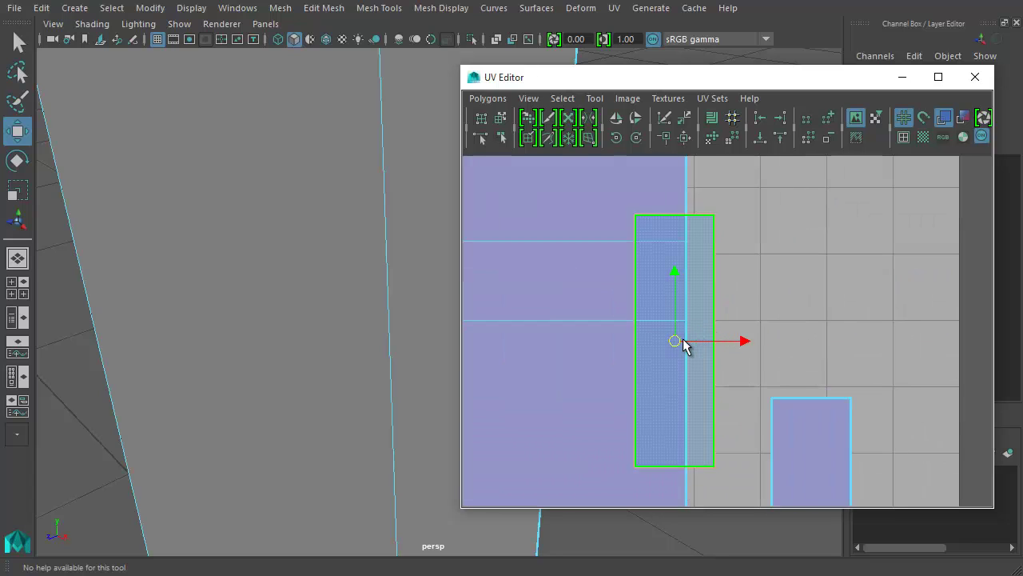
left_click_drag(683, 343, 815, 411)
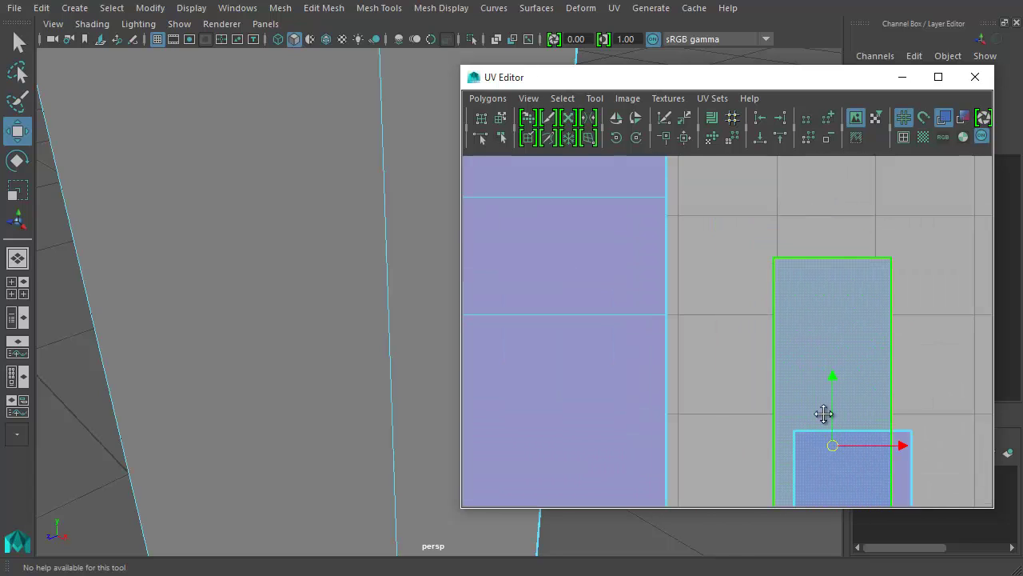
middle_click_drag(815, 412, 771, 297, "alt")
left_click_drag(772, 297, 816, 395)
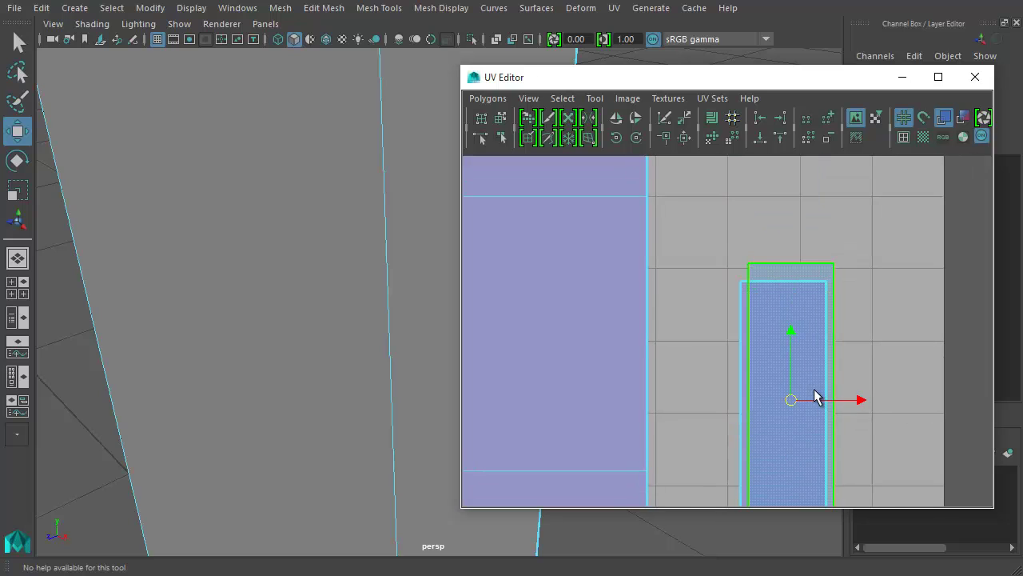
scroll(784, 354, "down", 2)
middle_click_drag(783, 354, 798, 317, "alt")
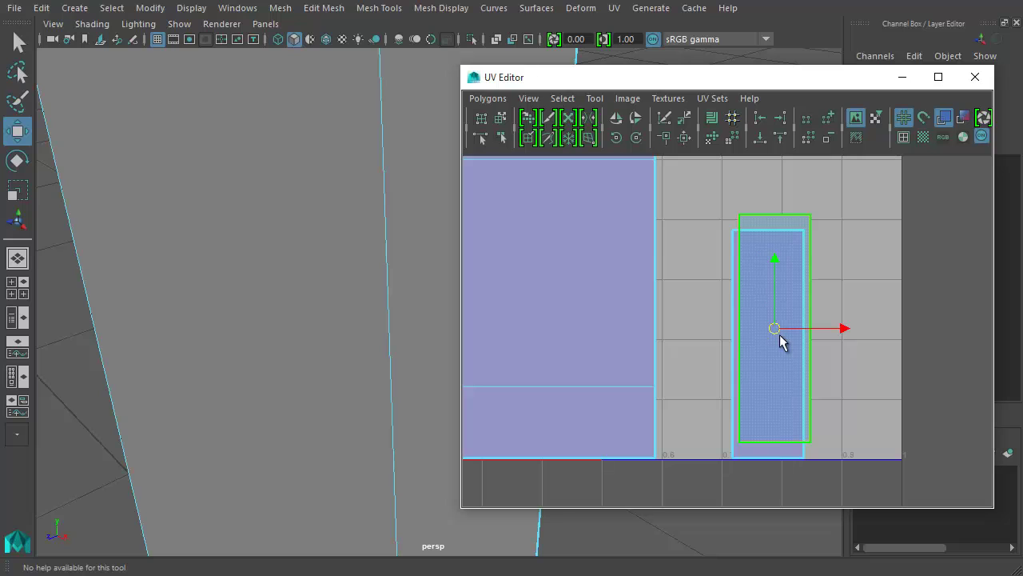
left_click_drag(775, 330, 820, 334)
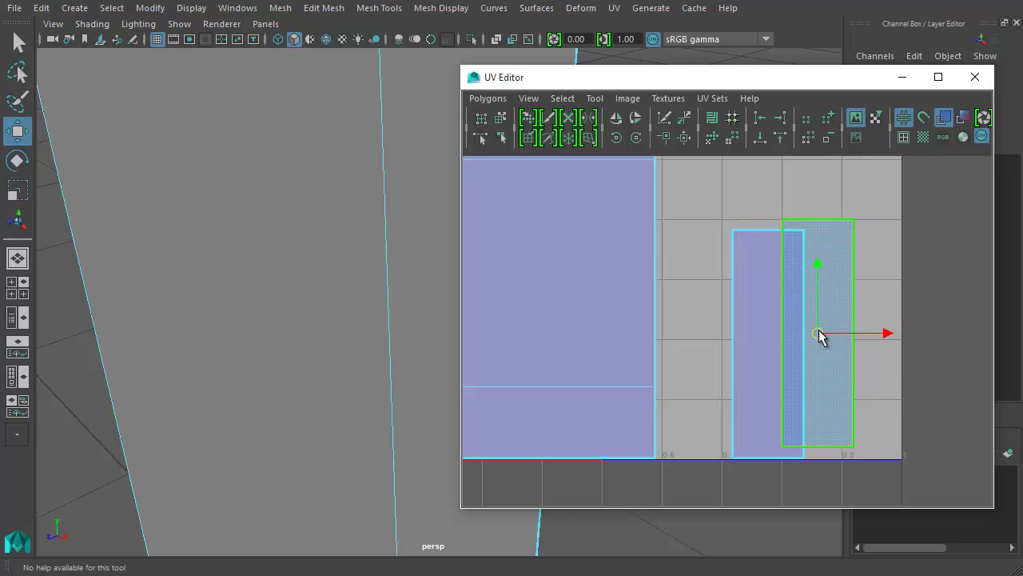
Step: Toggle the shaded shell display off and on again, and nudge the selected cap to increase its overlap with the other cap
left_click(945, 117)
left_click(945, 117)
left_click_drag(815, 338, 809, 334)
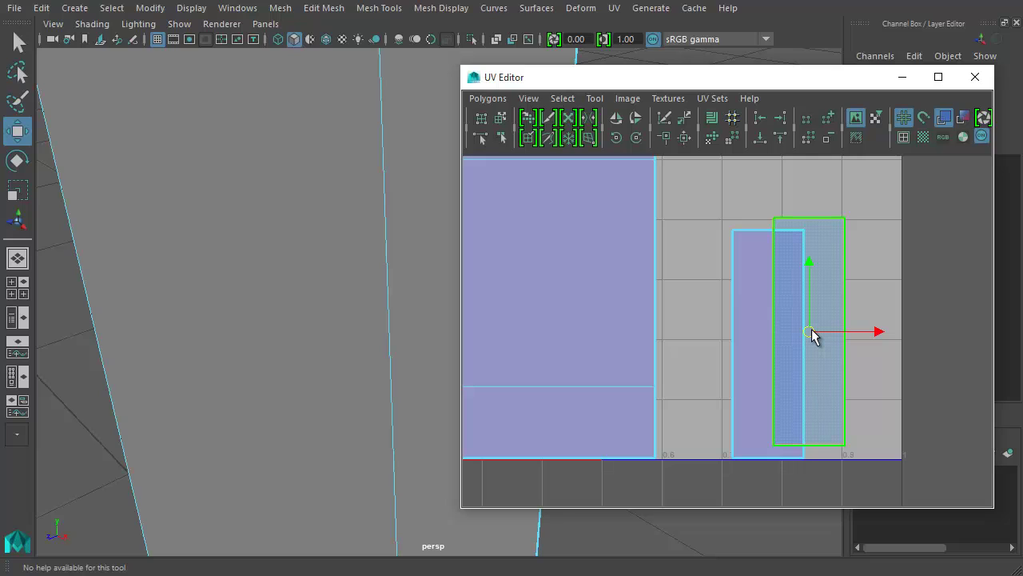
mouse_move(809, 334)
left_mouse_down()
mouse_move(792, 336)
mouse_move(805, 320)
left_mouse_up()
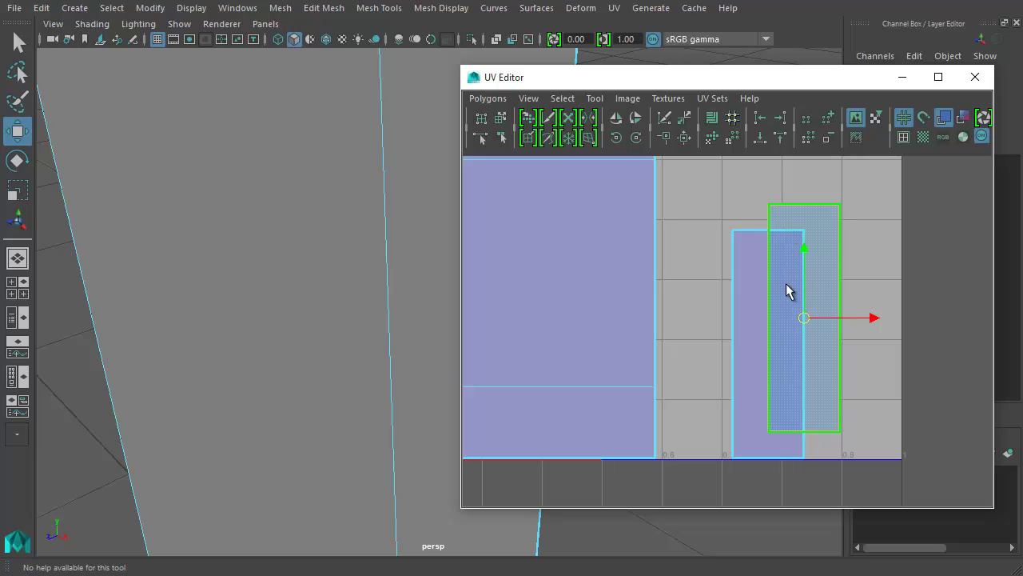
Step: Move the selected cap shell fully over the other cap shell to stack the two, and bring the whole box into view
left_click_drag(806, 318, 770, 347)
scroll(757, 336, "down", 5)
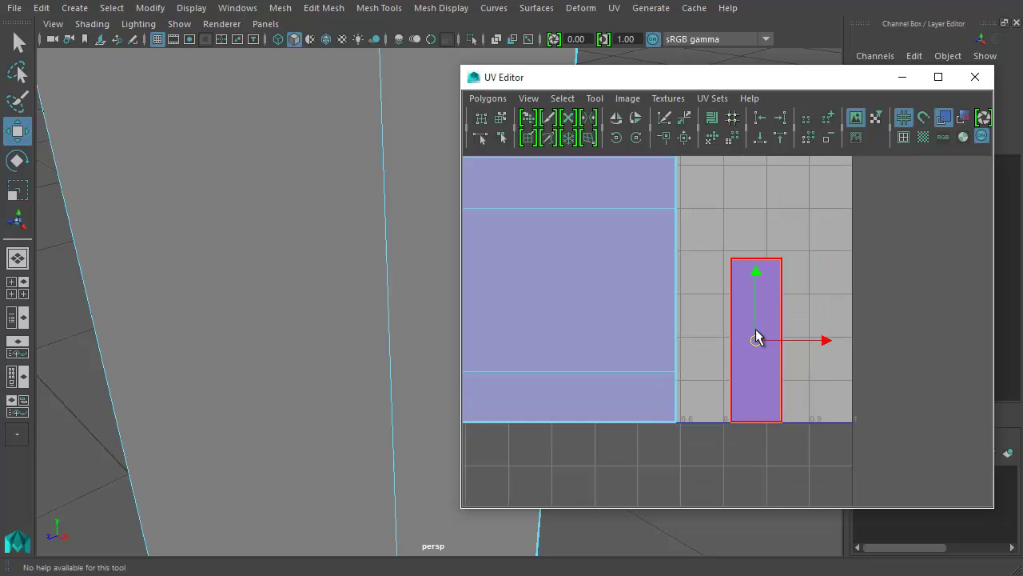
right_click_drag(364, 293, 256, 237, "alt")
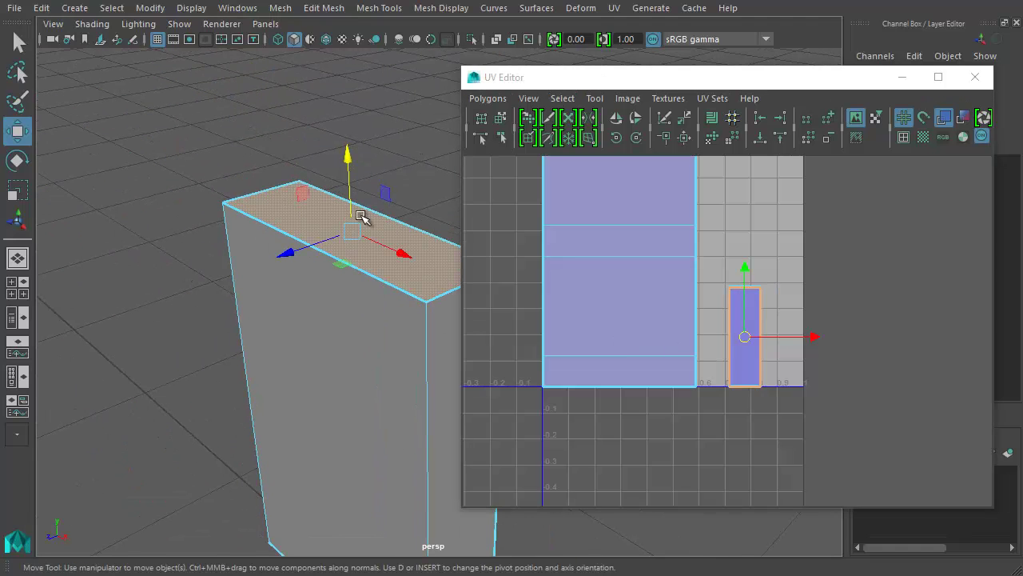
left_click(386, 243)
left_click_drag(386, 244, 284, 310, "alt")
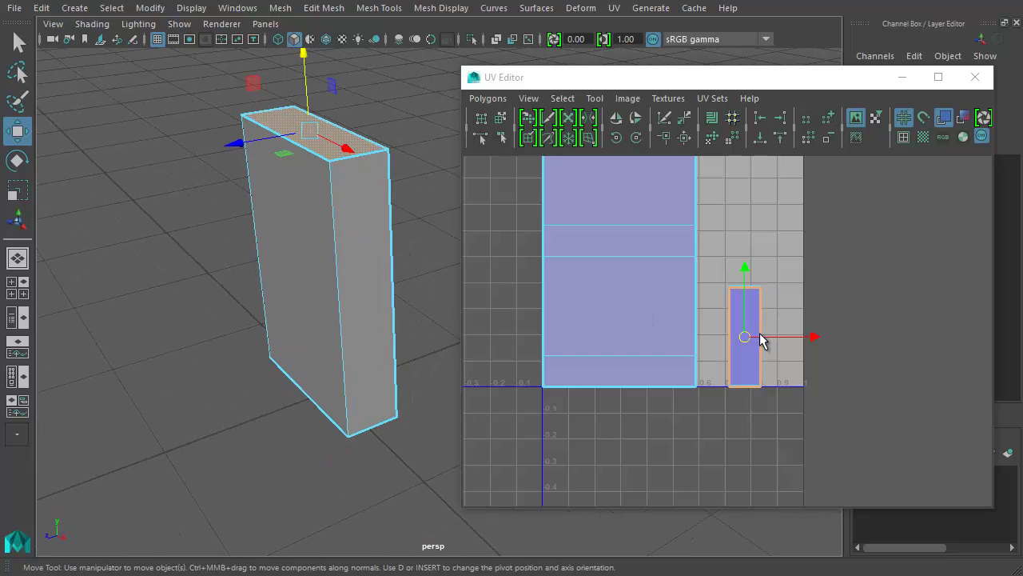
Step: Examine the stacked cap shells in the UV layout and the matching cap faces on the box
scroll(760, 340, "up", 2)
scroll(744, 270, "up", 1)
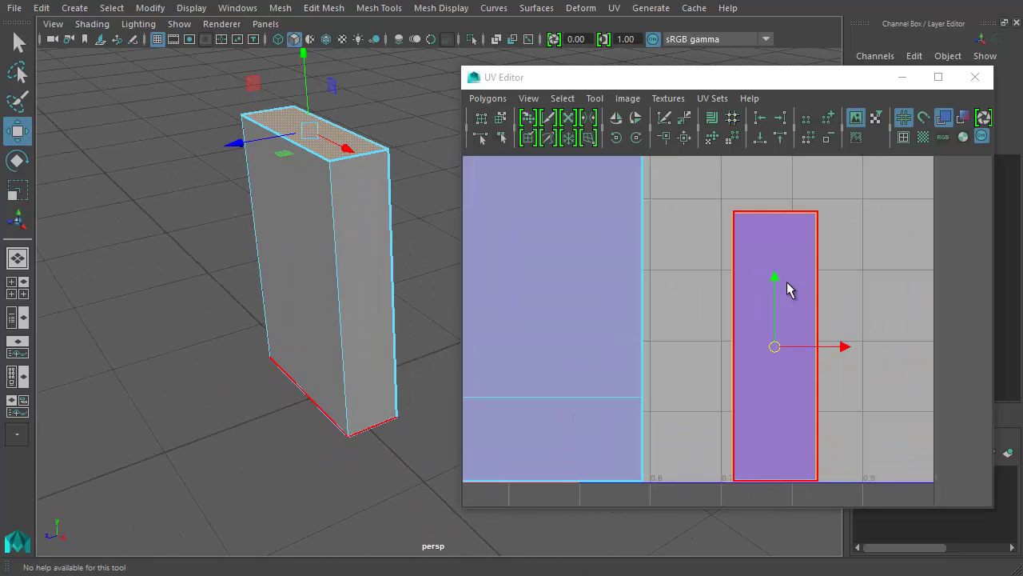
scroll(733, 353, "down", 2)
scroll(729, 333, "up", 3)
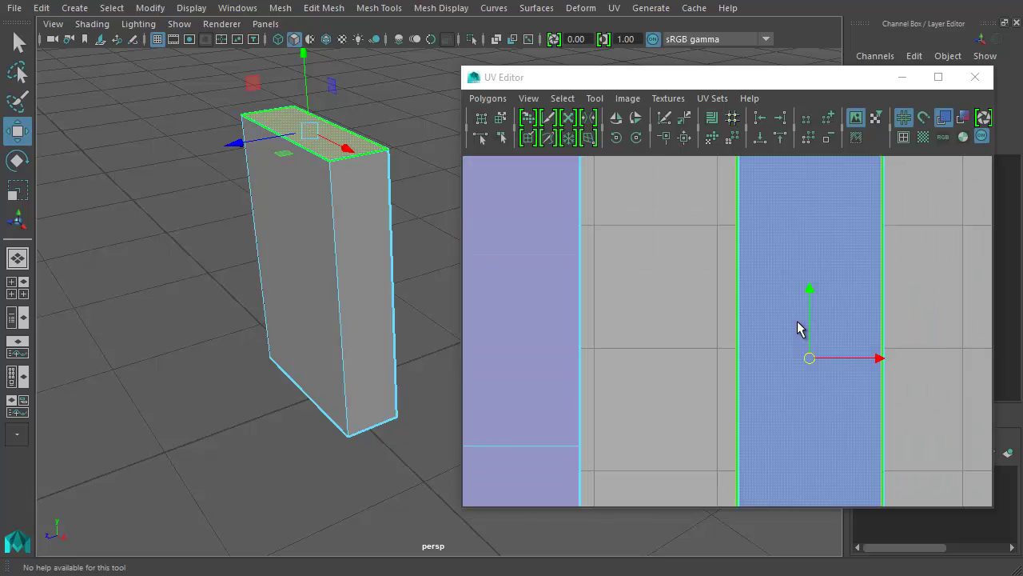
scroll(831, 364, "down", 1)
middle_click_drag(805, 350, 778, 336, "alt")
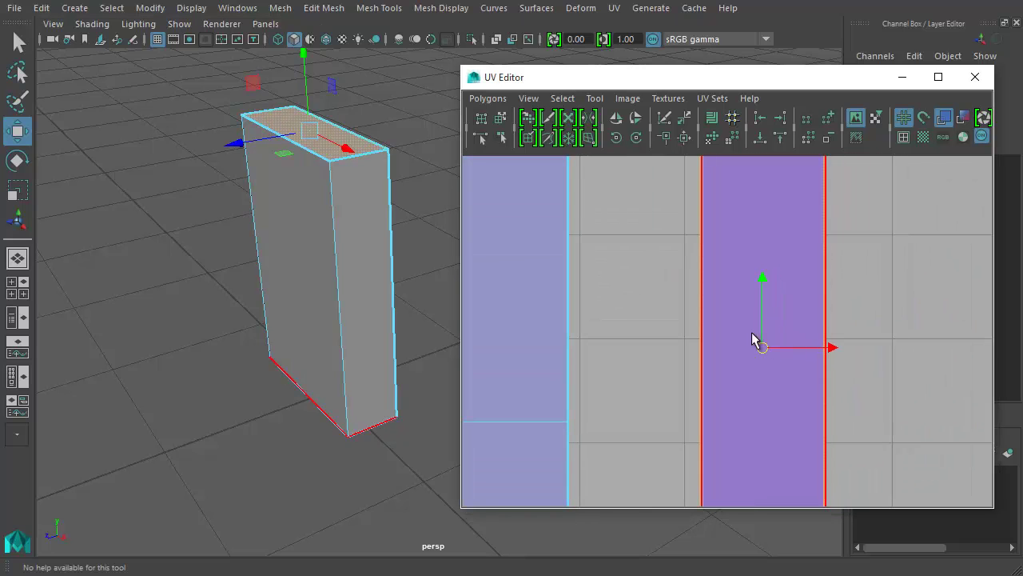
left_click(760, 349)
key("ctrl+z")
key("ctrl+z")
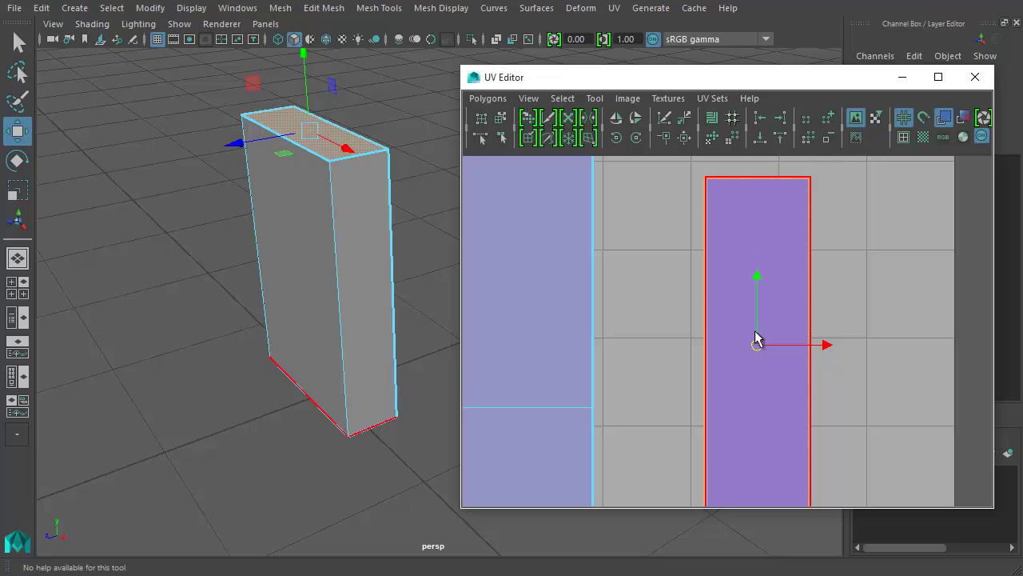
left_click(758, 384)
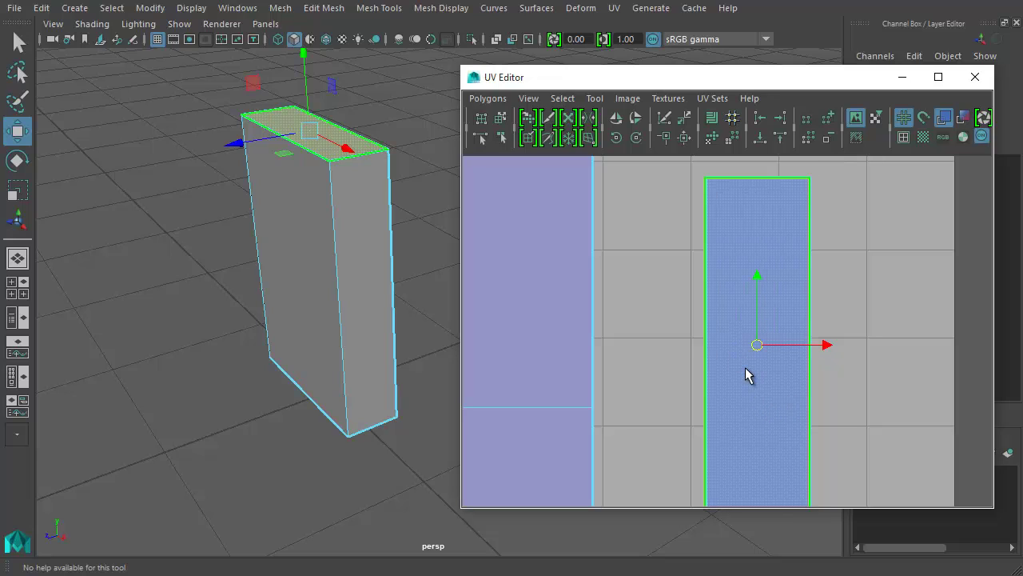
left_click(781, 368)
left_click(757, 337)
left_click(758, 344)
left_click(703, 411)
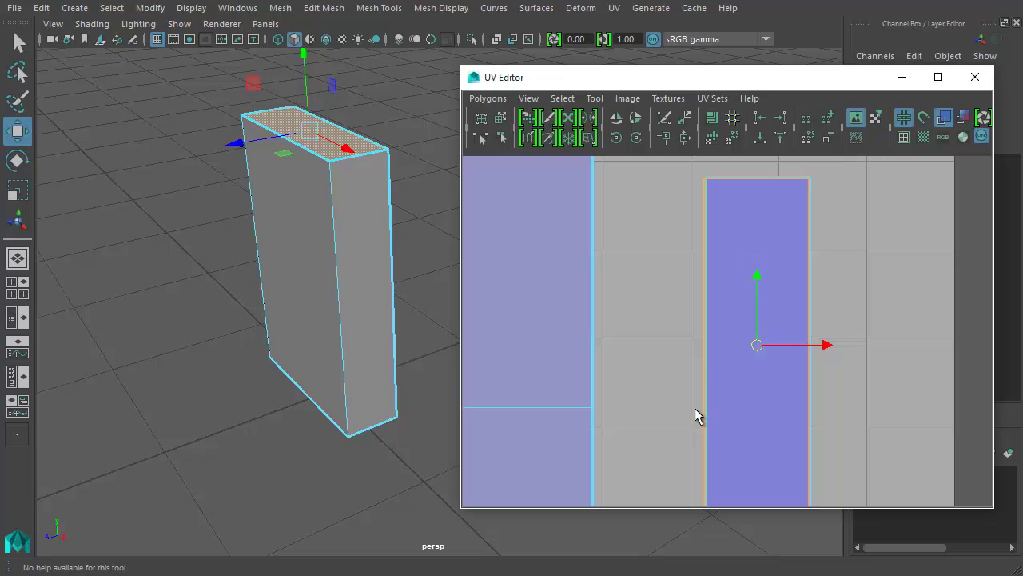
left_click(700, 416)
left_click(776, 328)
left_click(758, 346)
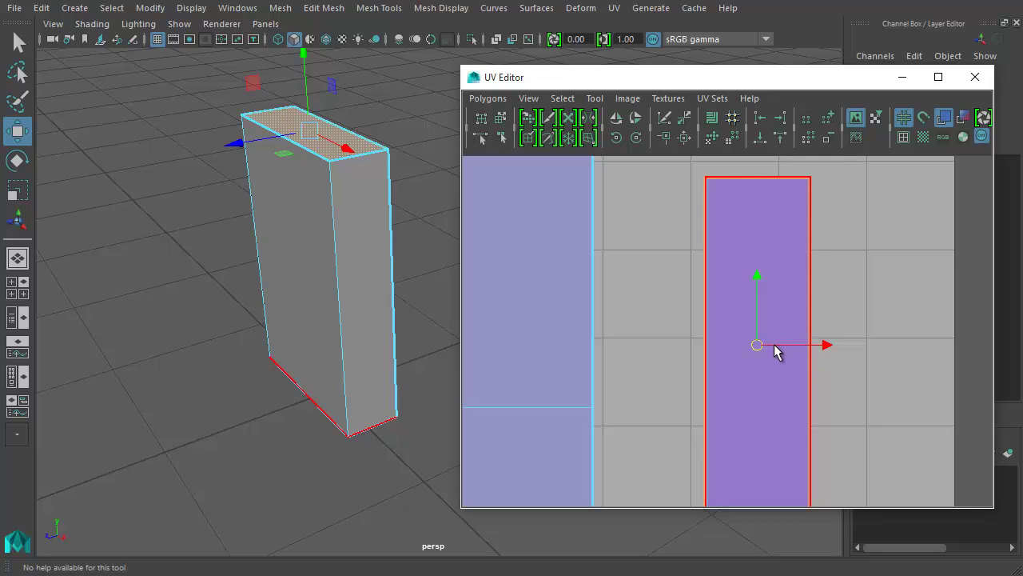
scroll(769, 377, "down", 1)
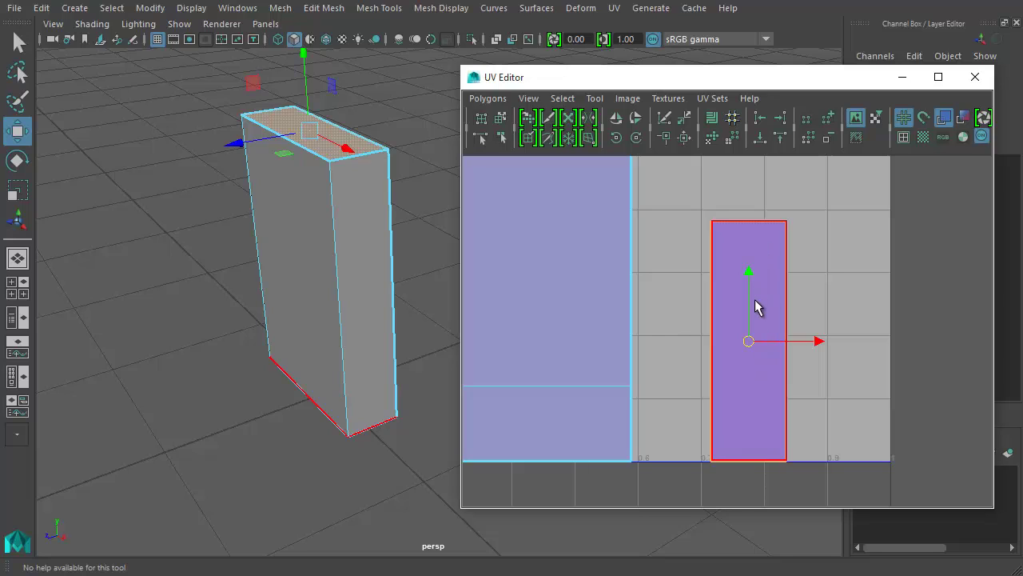
Step: Move the selected cap shell off the stack and place it beside the other cap, inside the 0–1 space
left_click(748, 360)
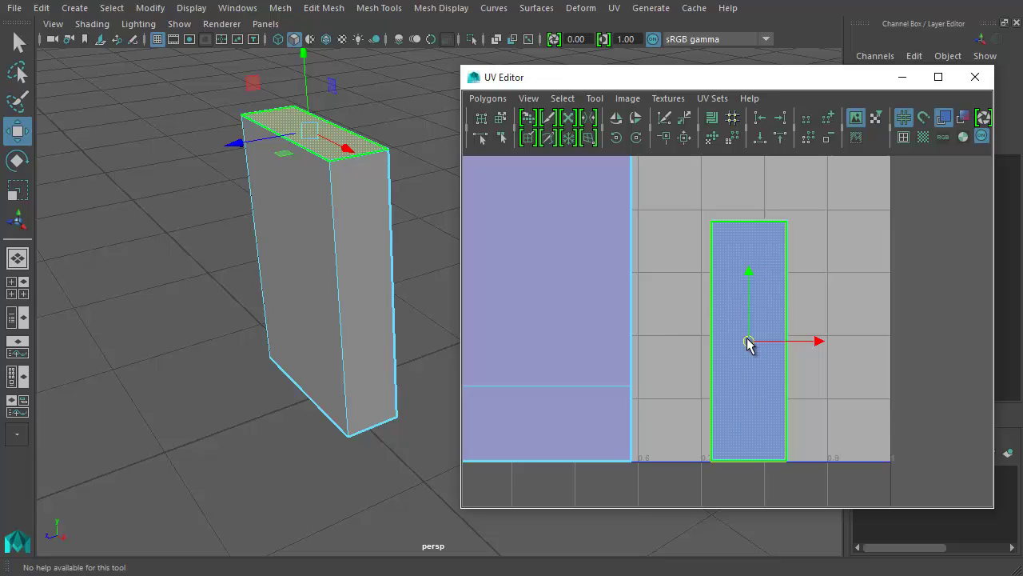
left_click_drag(749, 342, 829, 342)
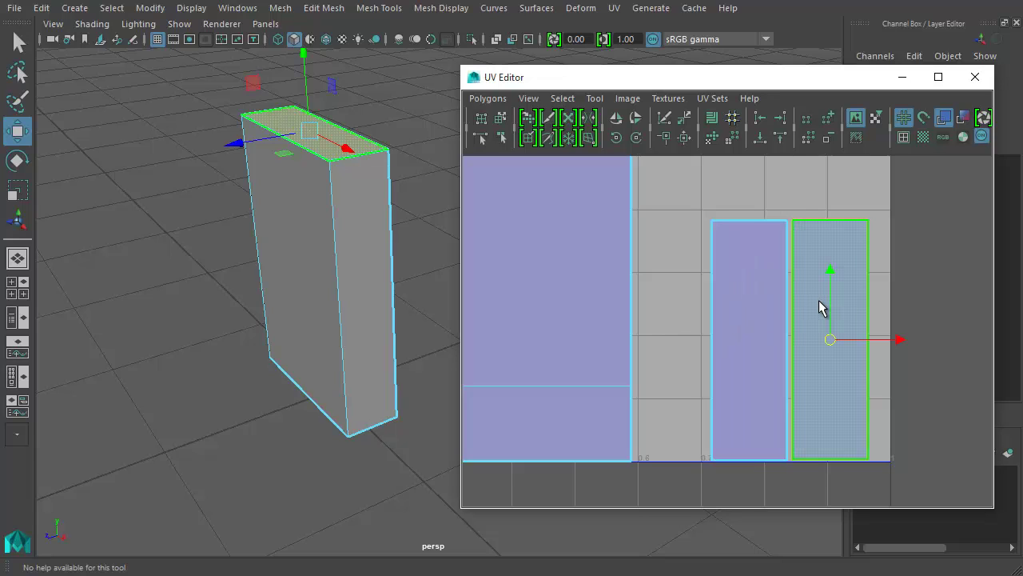
scroll(817, 303, "up", 1)
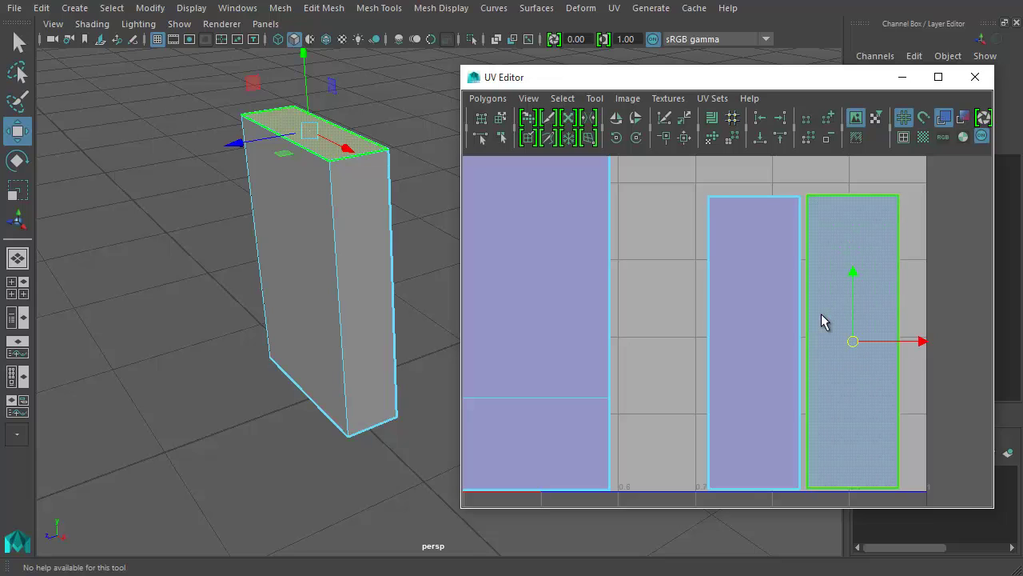
Step: Shift the selected cap shell horizontally towards the other cap to narrow the gap between them
scroll(821, 314, "up", 3)
middle_click_drag(975, 342, 882, 347, "alt")
left_click(882, 347)
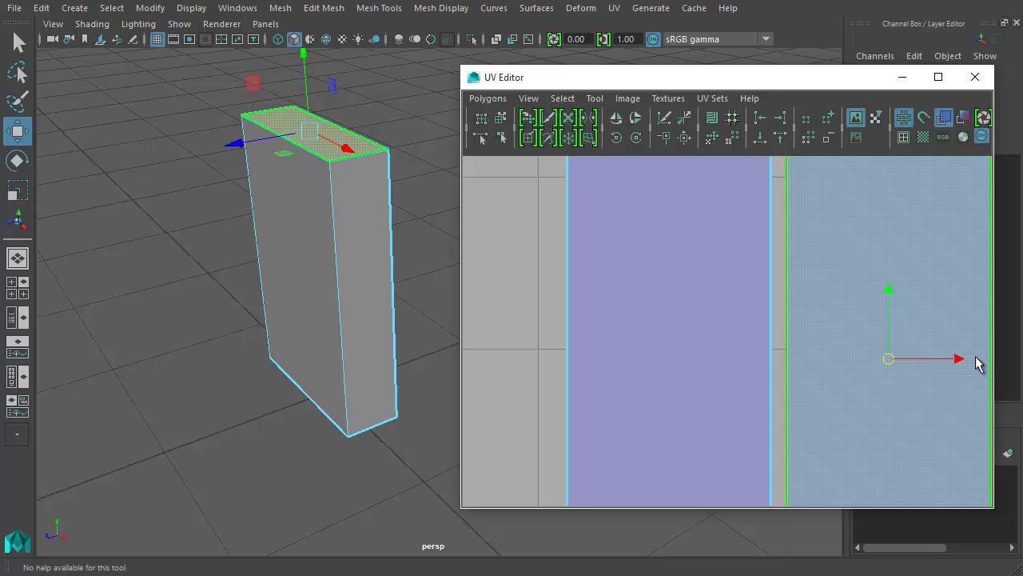
mouse_move(978, 364)
left_mouse_down()
mouse_move(946, 361)
mouse_move(960, 360)
left_mouse_up()
Step: Examine the gap between the facing edges of the two cap shells up close
scroll(782, 370, "up", 2)
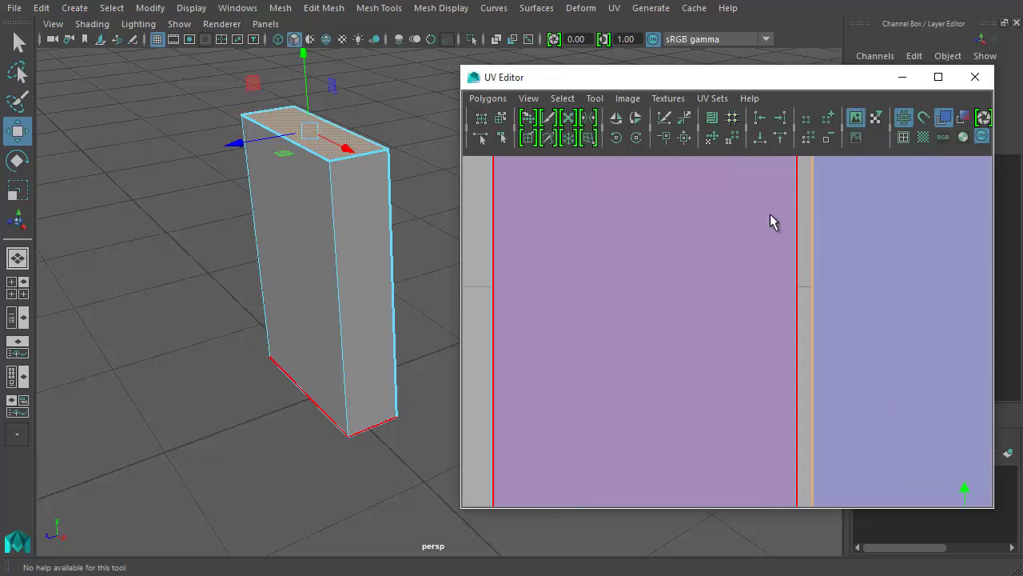
left_click(807, 272)
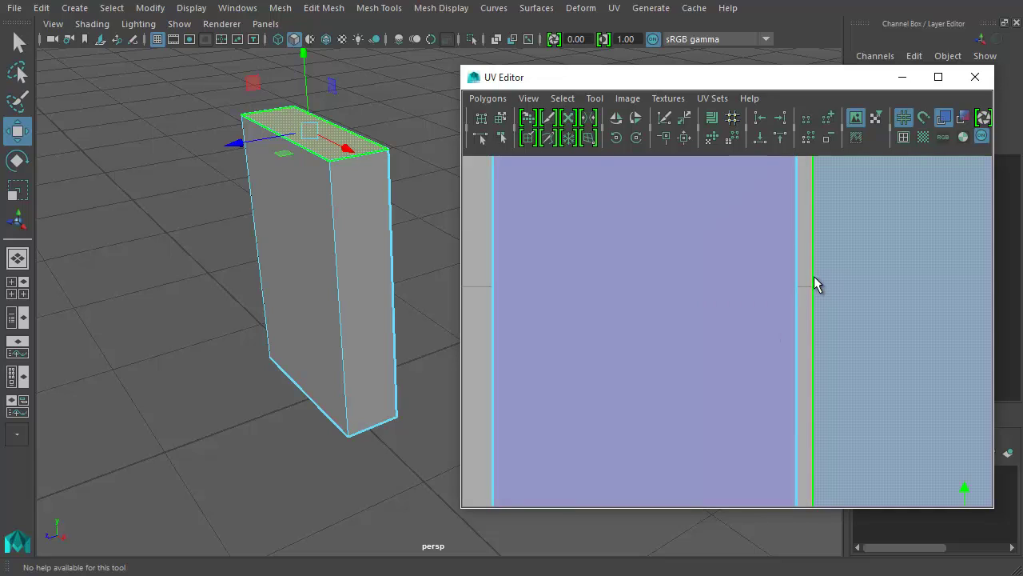
left_click(825, 313)
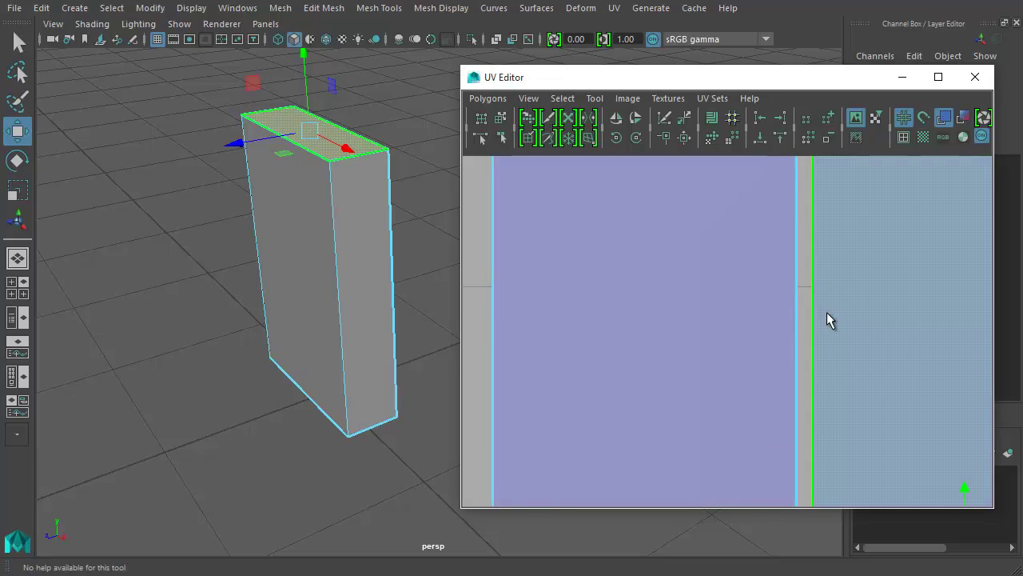
scroll(813, 309, "down", 2)
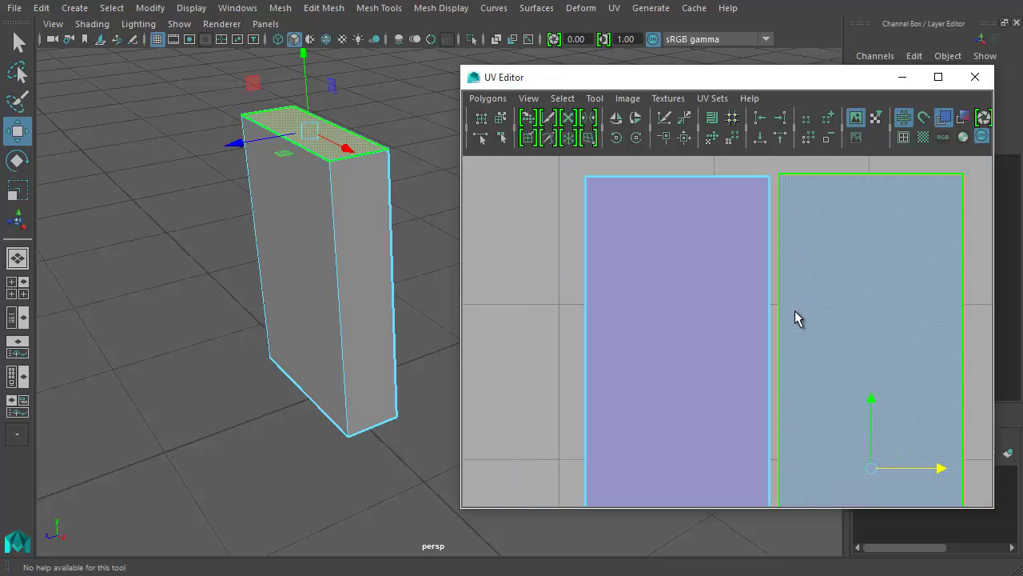
scroll(785, 306, "up", 2)
left_click(757, 272)
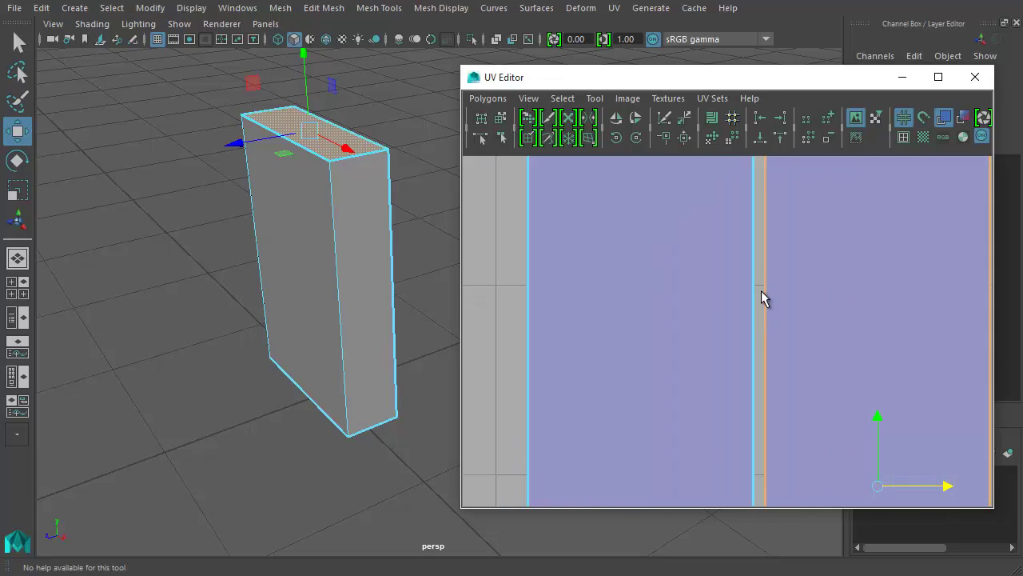
left_click(762, 294)
scroll(791, 297, "up", 2)
left_click(794, 304)
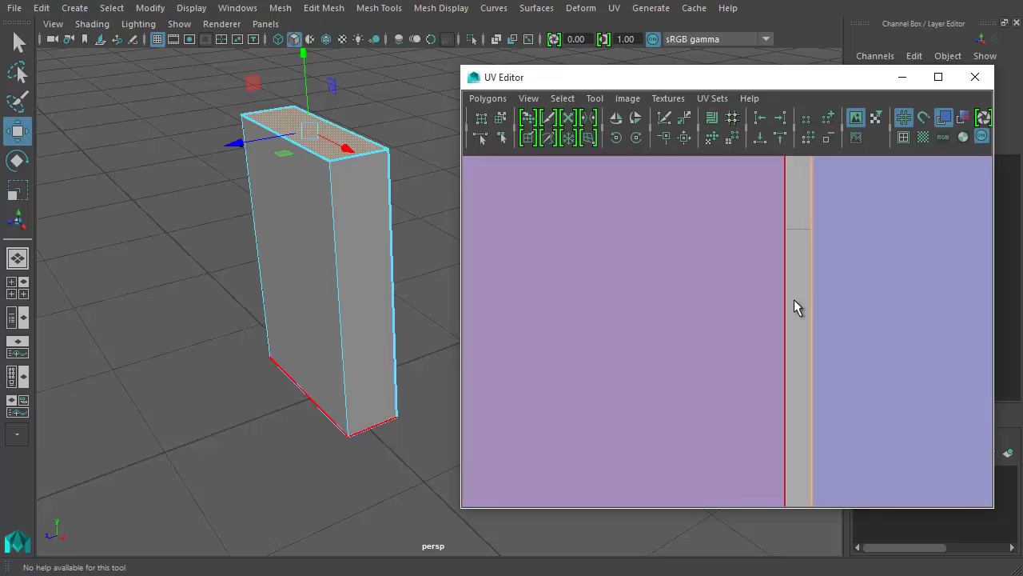
left_click(794, 299)
middle_click_drag(794, 300, 740, 319, "alt")
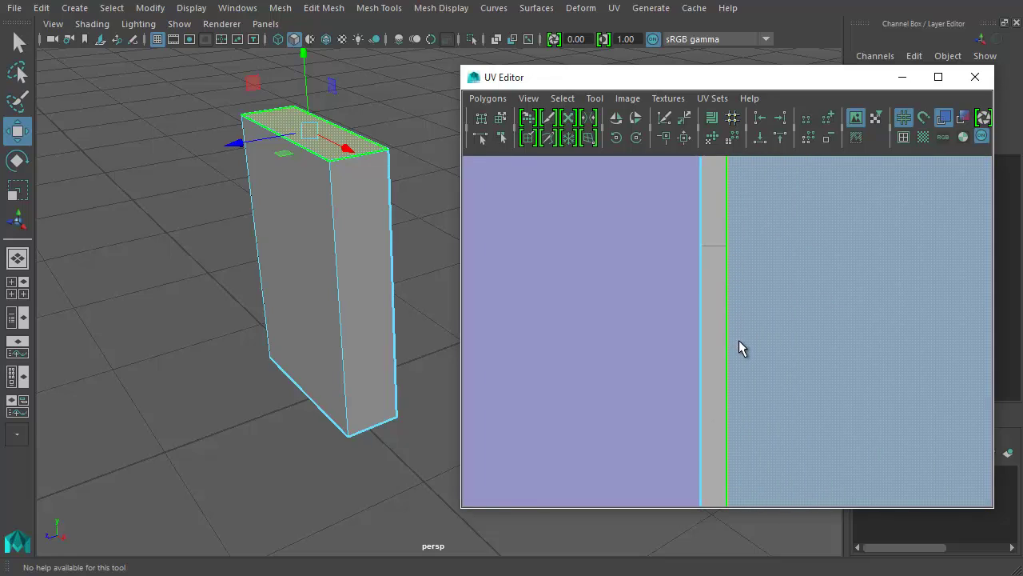
left_click(720, 269)
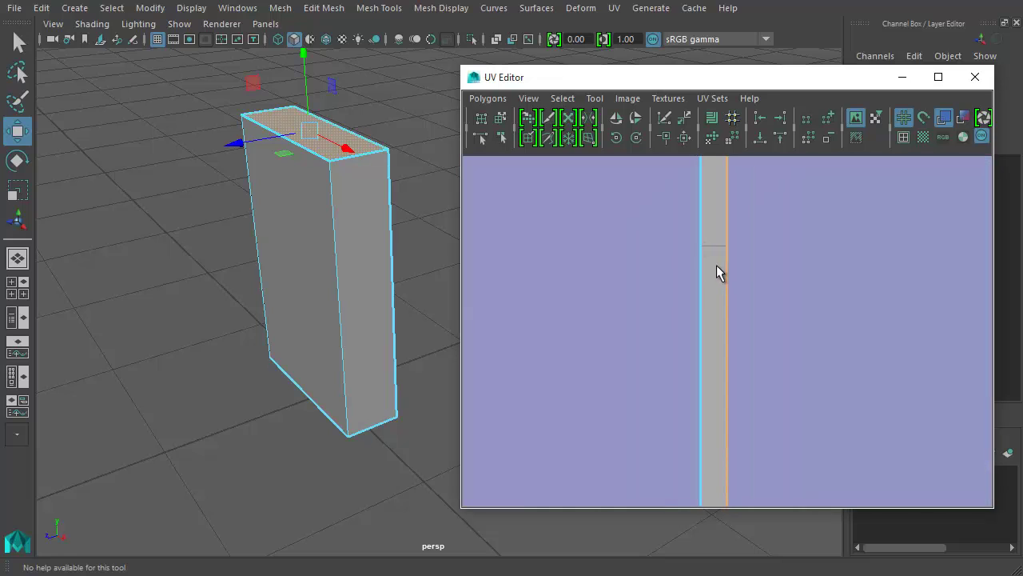
left_click(728, 244)
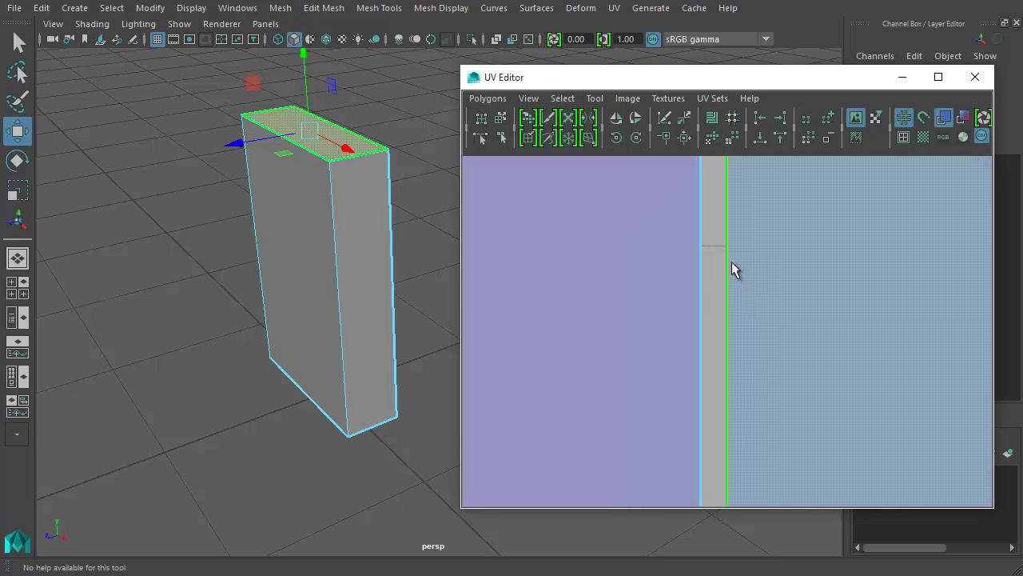
left_click(722, 251)
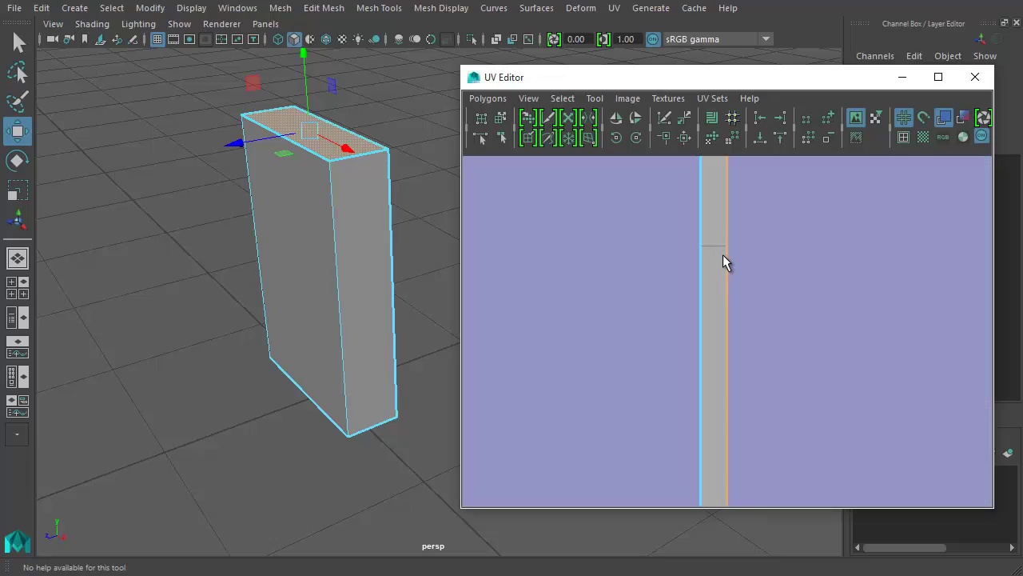
left_click(722, 255)
left_click(735, 254)
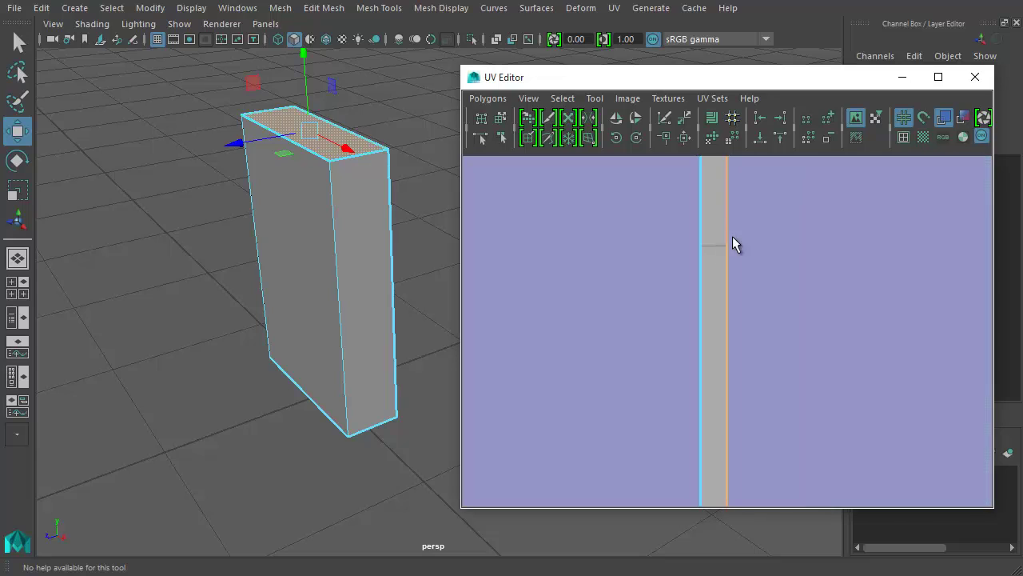
left_click(731, 240)
left_click(716, 255)
left_click(731, 297)
left_click(729, 288)
left_click(733, 200)
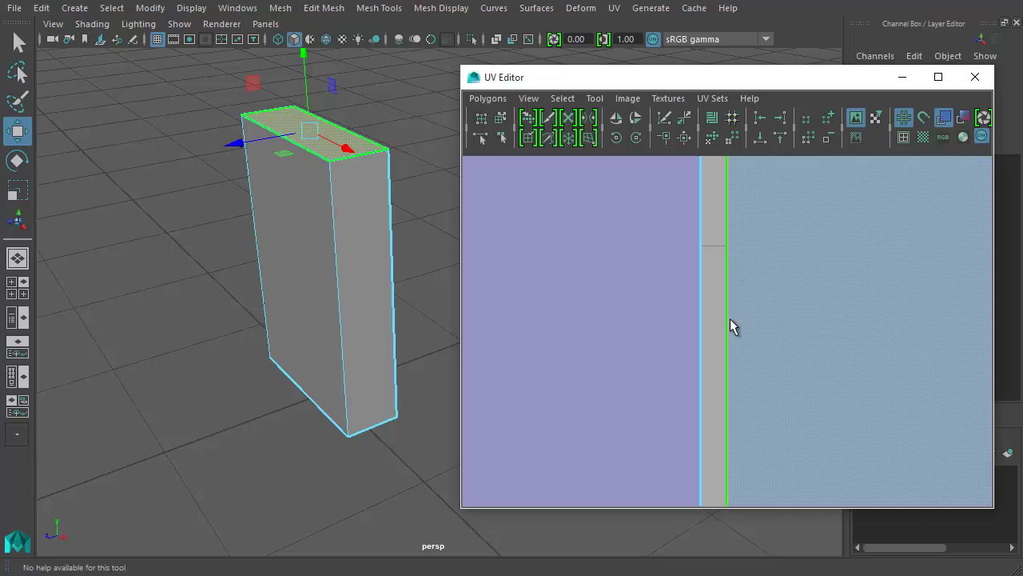
left_click(732, 320)
left_click(731, 239)
left_click(703, 265)
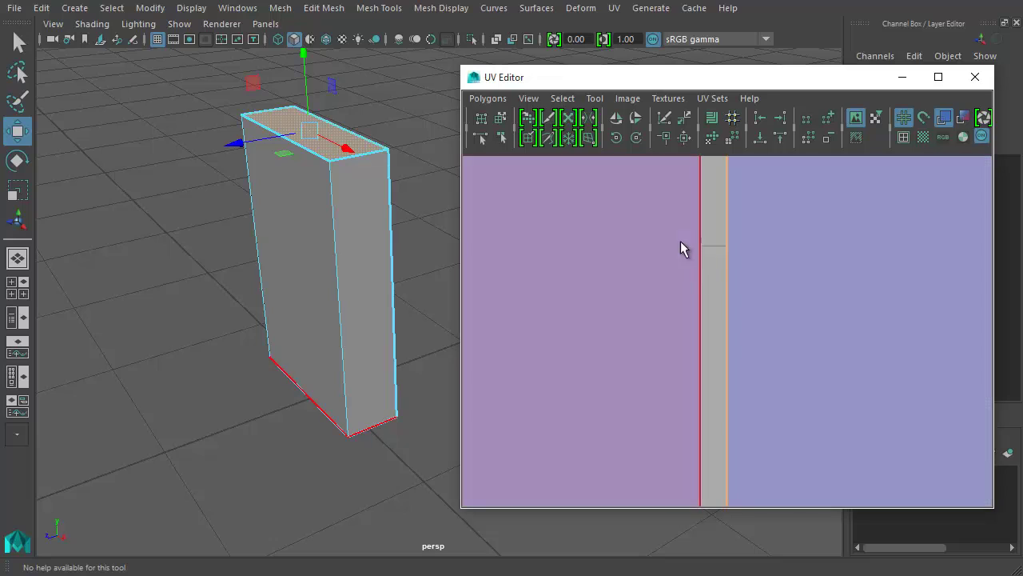
left_click(756, 357)
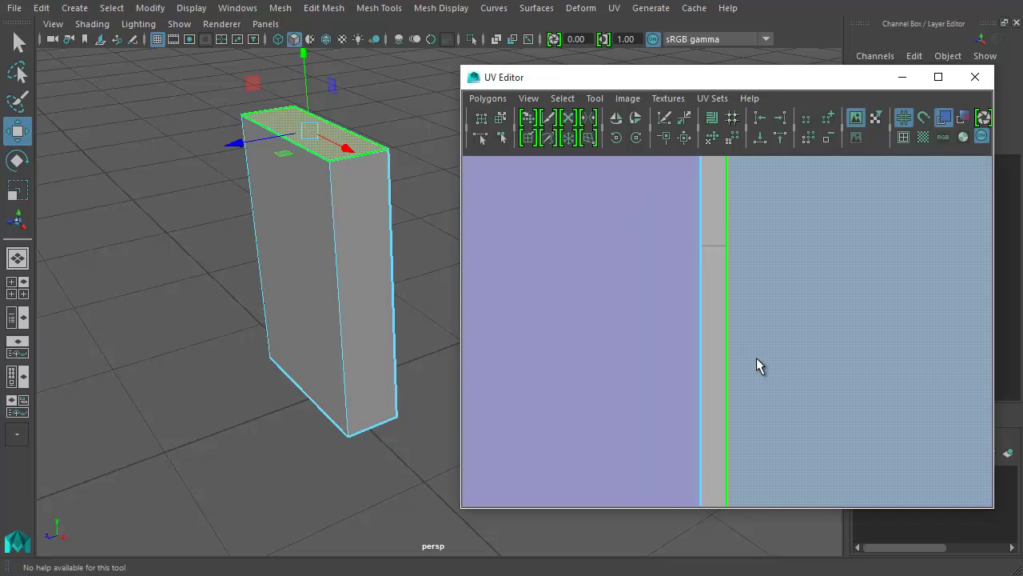
Step: Nudge the selected cap shell slightly closer to the other cap, keeping a thin gap, and review the spacing
scroll(749, 335, "down", 3)
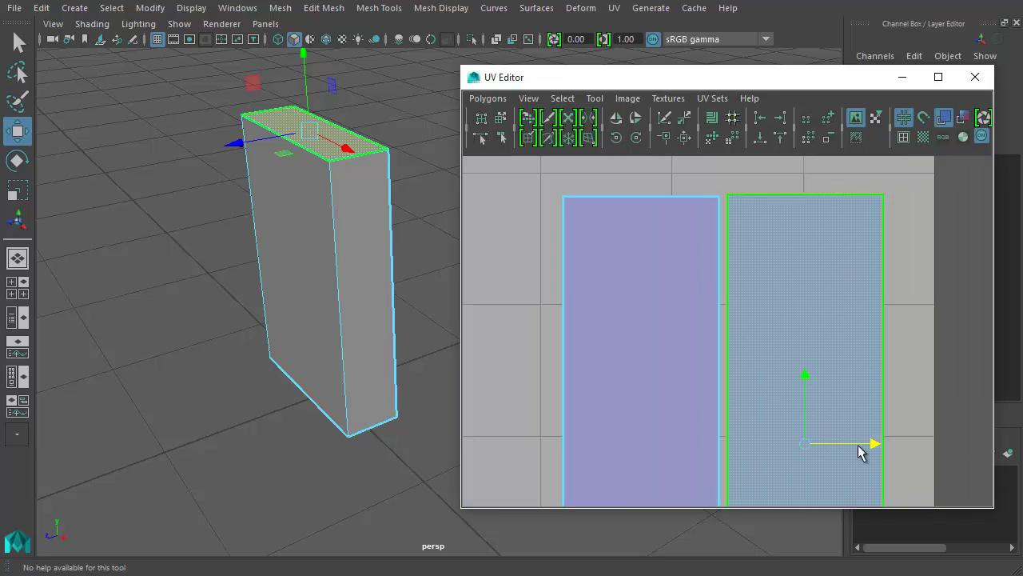
left_click_drag(869, 445, 865, 453)
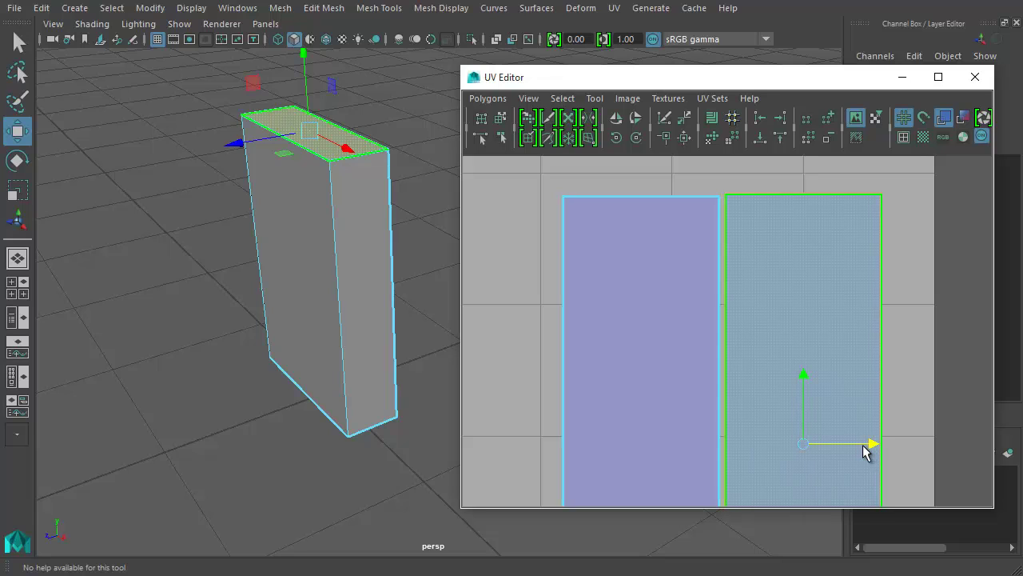
scroll(768, 359, "down", 3)
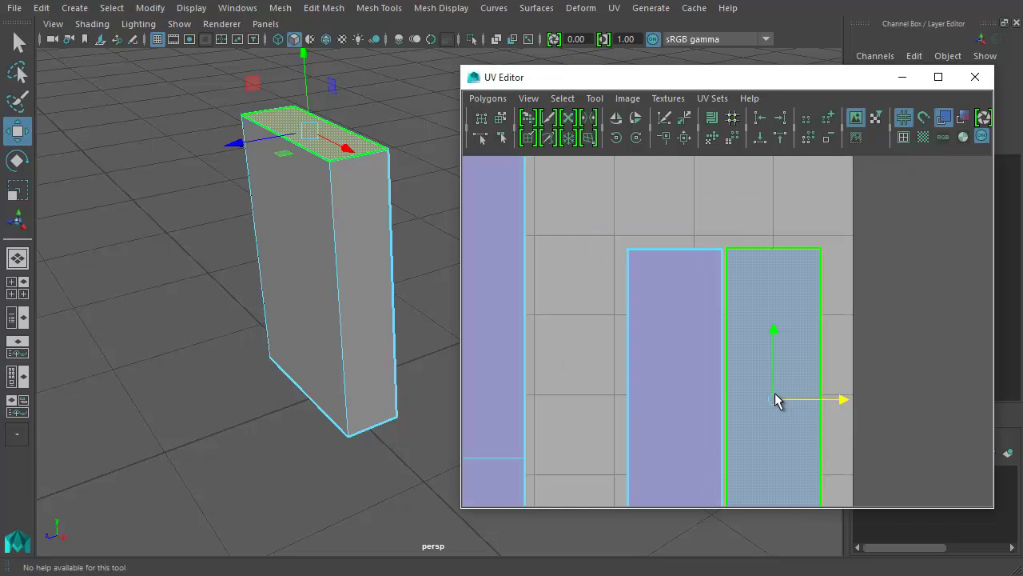
scroll(758, 327, "down", 2)
scroll(772, 347, "up", 3)
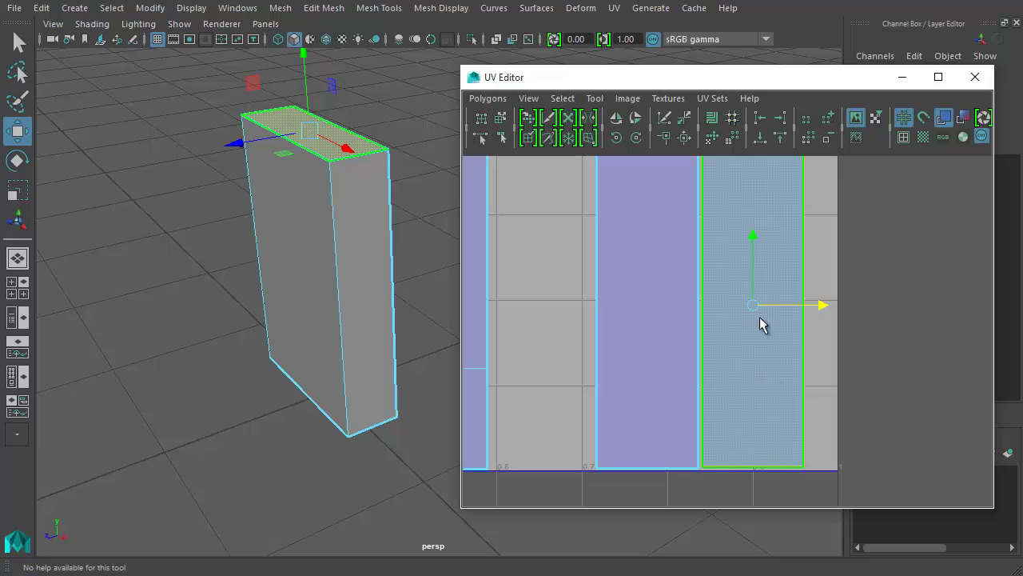
scroll(754, 306, "down", 2)
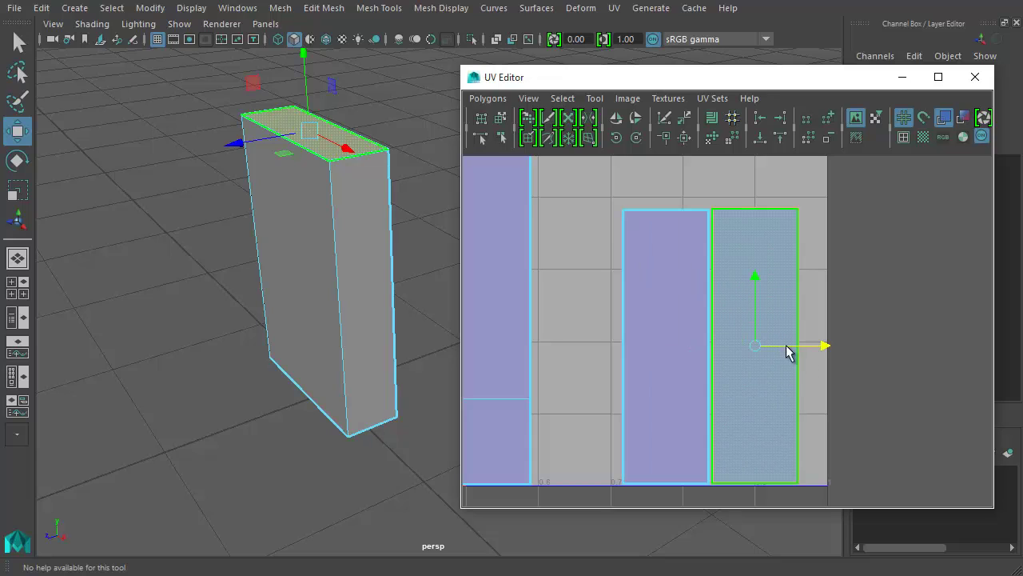
scroll(757, 347, "up", 2)
scroll(765, 351, "down", 2)
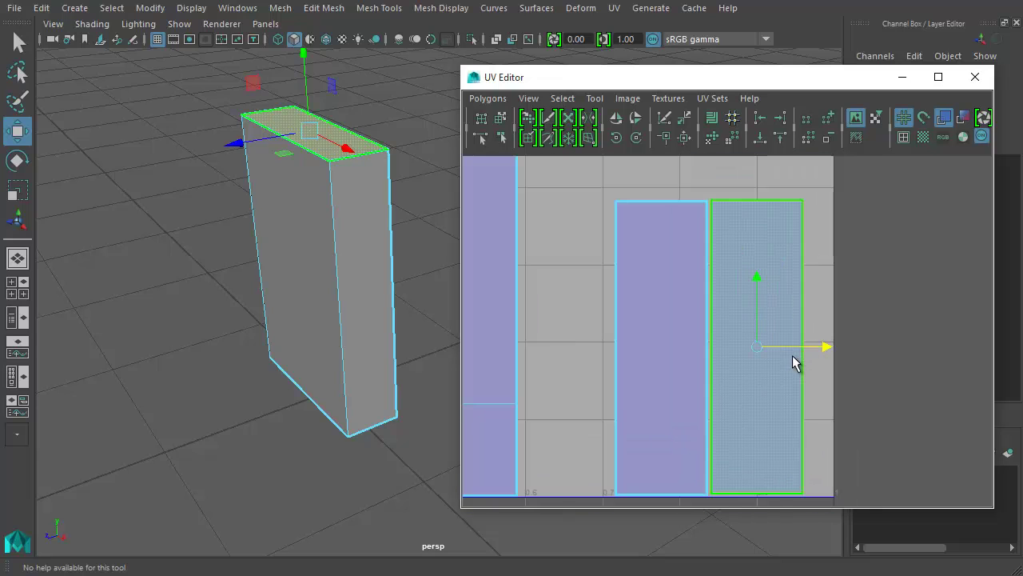
Step: Stack the selected cap shell directly over the other cap shell and clear the selection
left_click_drag(759, 352, 664, 350)
scroll(811, 325, "down", 1)
scroll(727, 320, "down", 2)
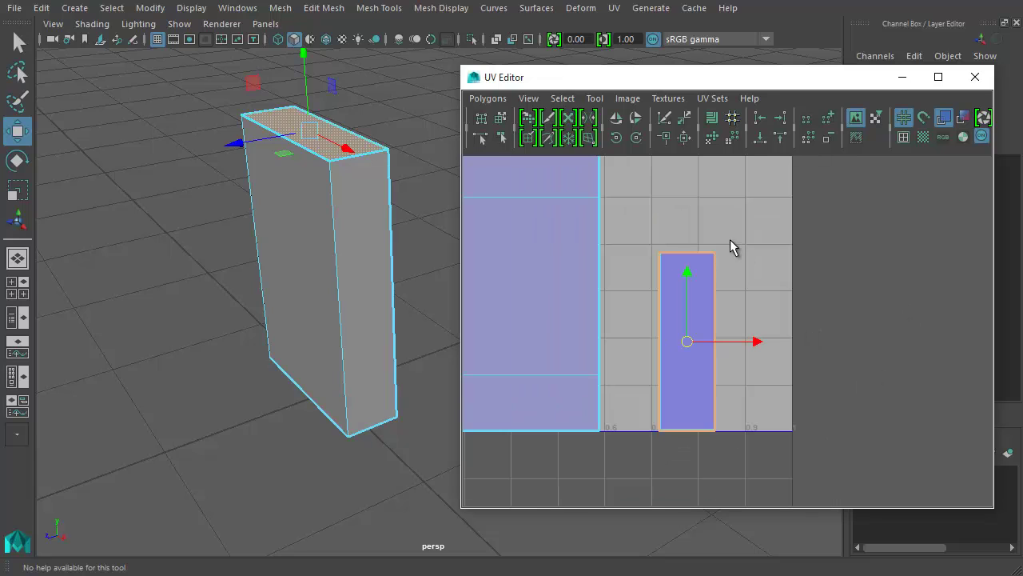
left_click_drag(737, 231, 796, 417)
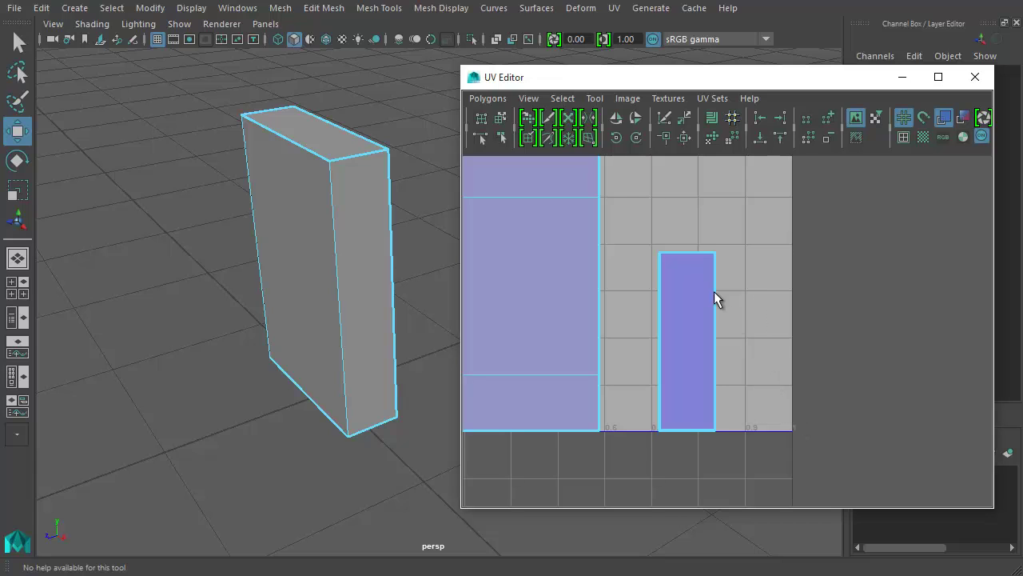
Step: Select the top shell of the stacked caps and move it back out beside the other cap, leaving a thin gap
left_click(696, 328)
left_click(693, 344)
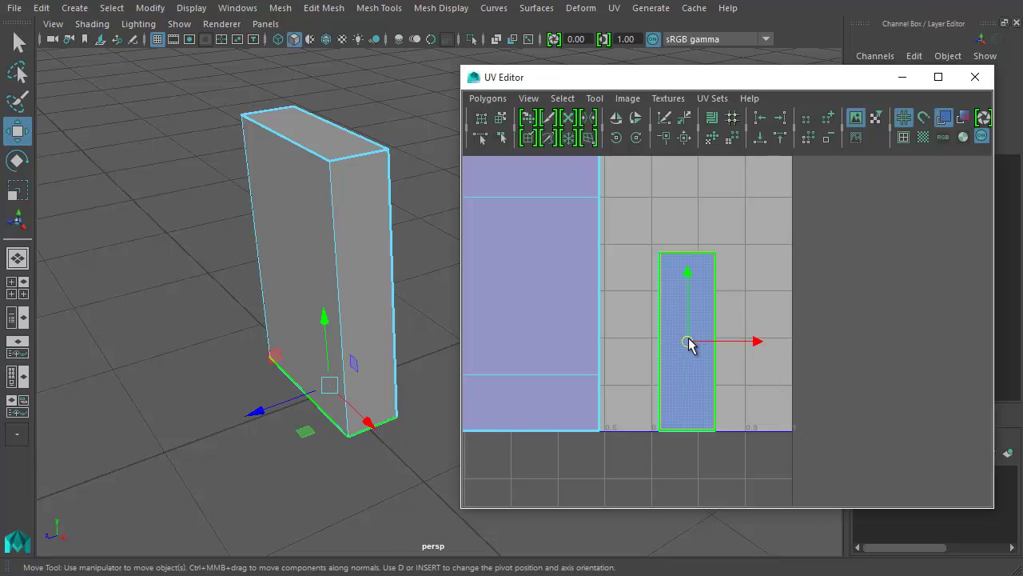
left_click_drag(692, 343, 749, 344)
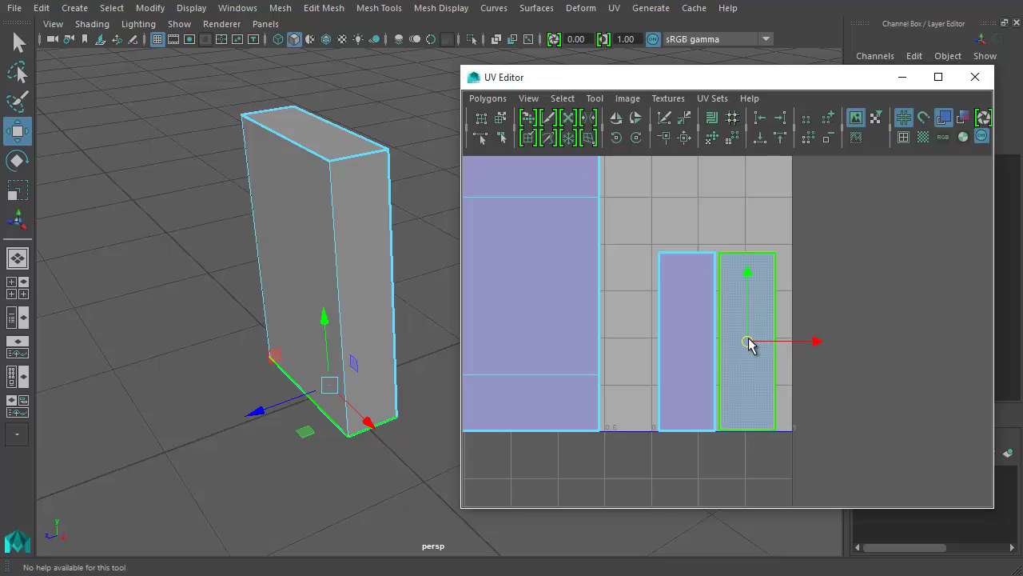
scroll(749, 342, "up", 4)
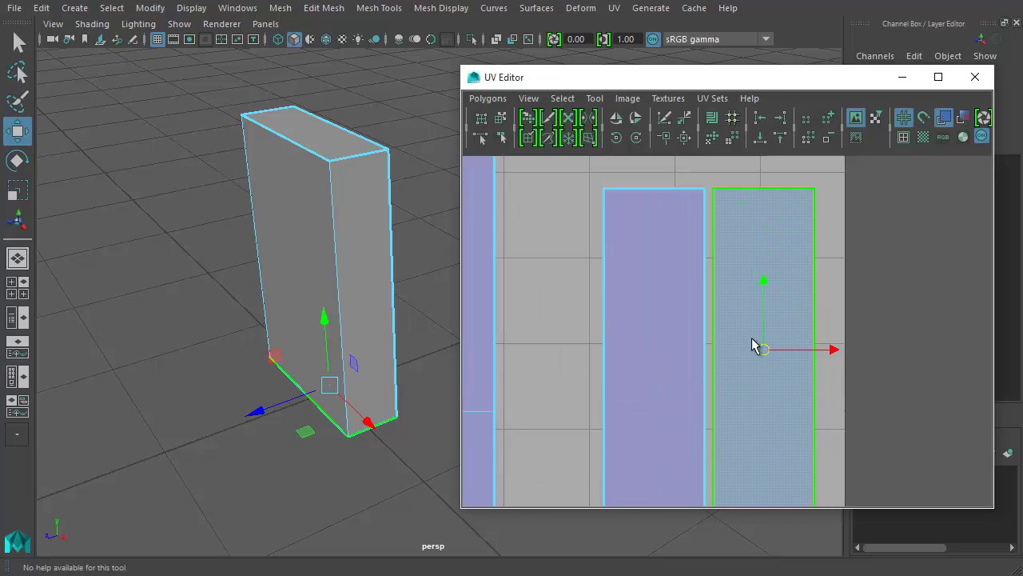
Step: Examine the gap between the two cap shells and their position relative to the long body shell
scroll(751, 322, "down", 2)
left_click(696, 372)
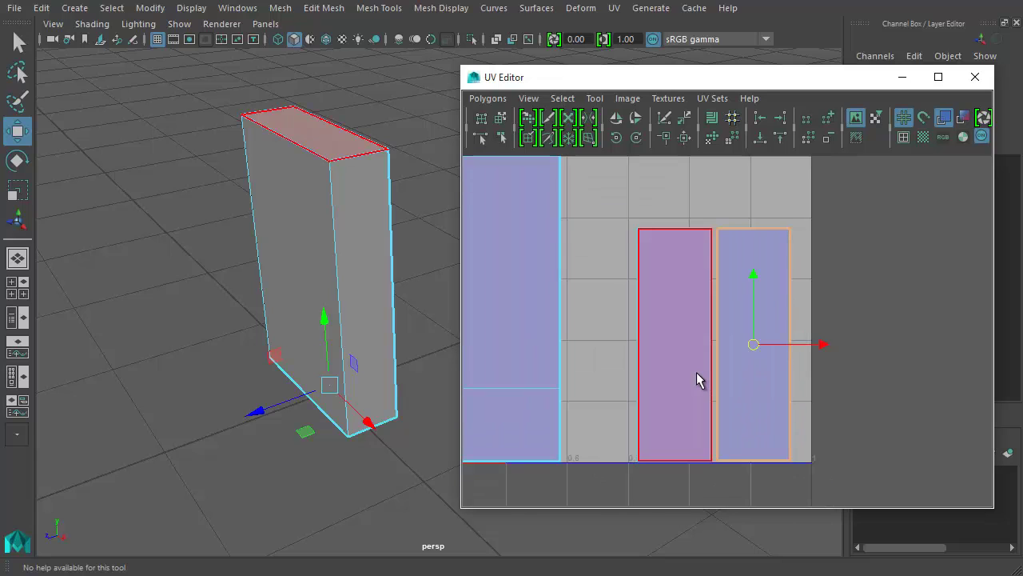
scroll(642, 309, "down", 3)
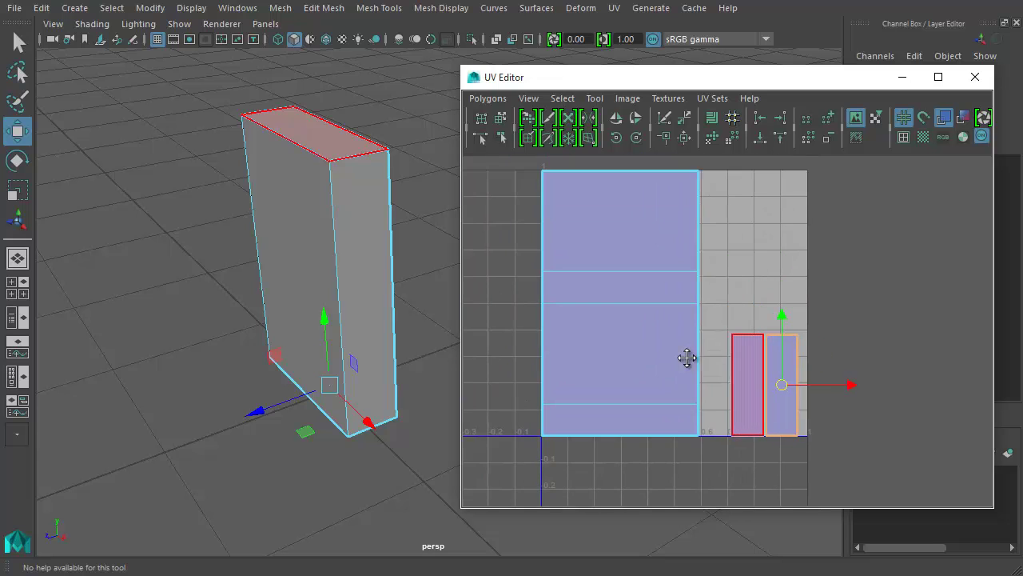
scroll(719, 340, "up", 3)
scroll(720, 339, "up", 3)
middle_click_drag(679, 253, 647, 237, "alt")
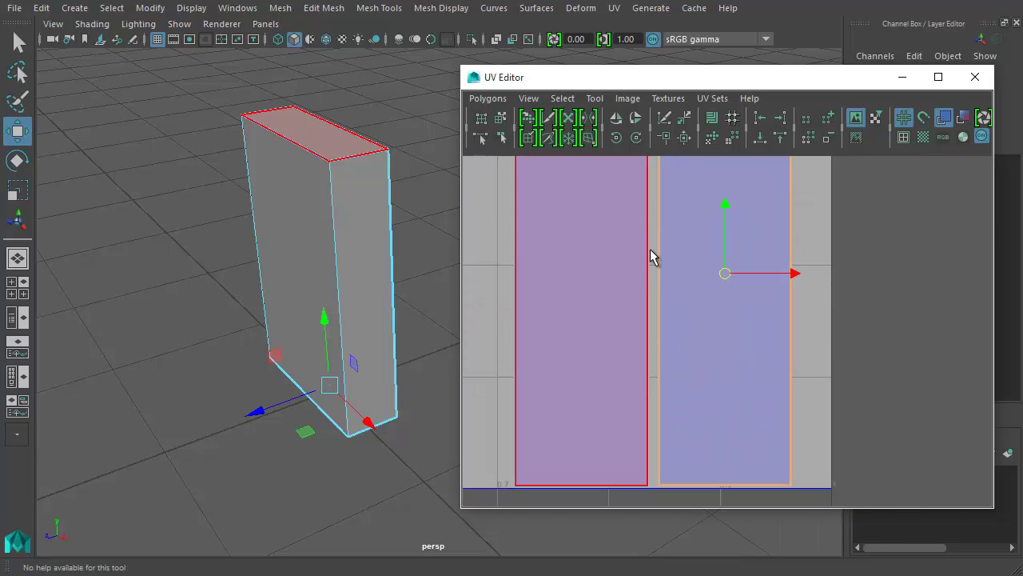
left_click(651, 253)
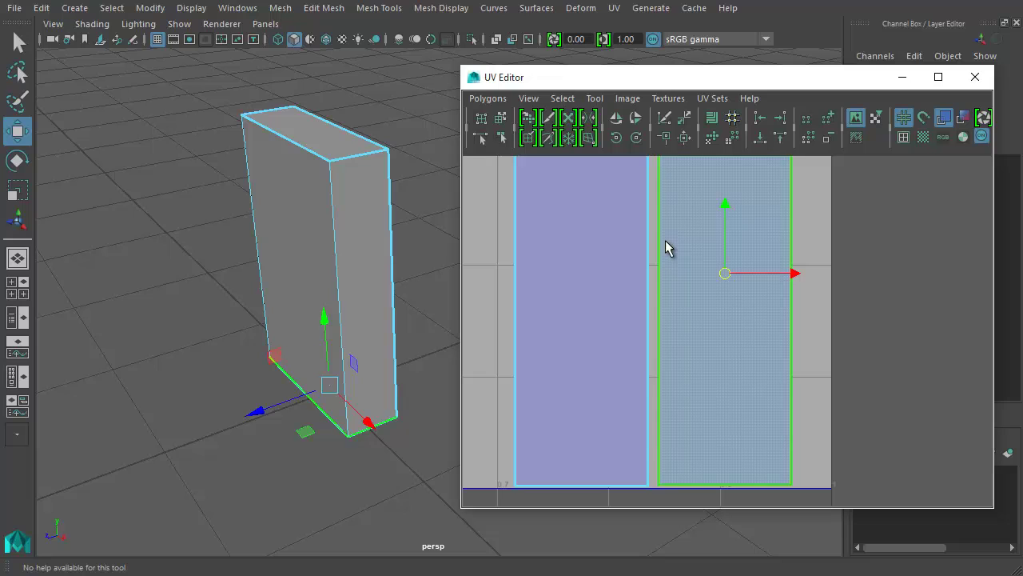
left_click(654, 222)
scroll(670, 301, "down", 3)
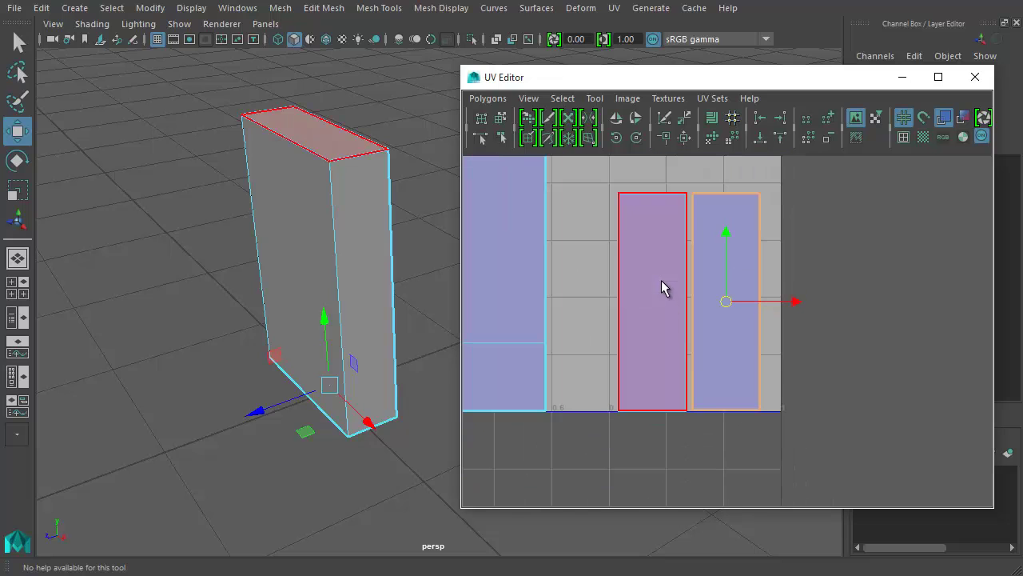
scroll(712, 331, "down", 2)
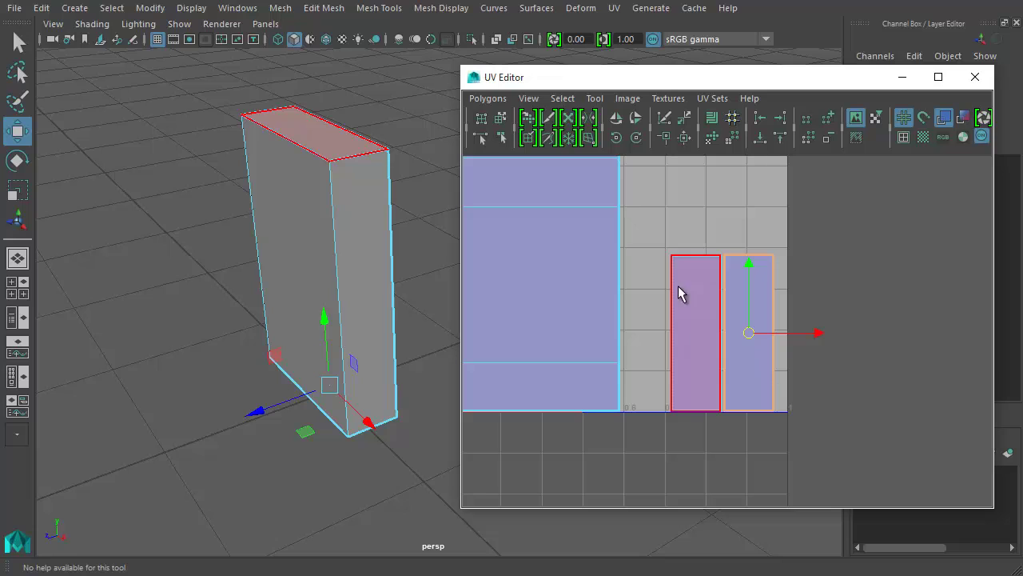
scroll(685, 304, "up", 3)
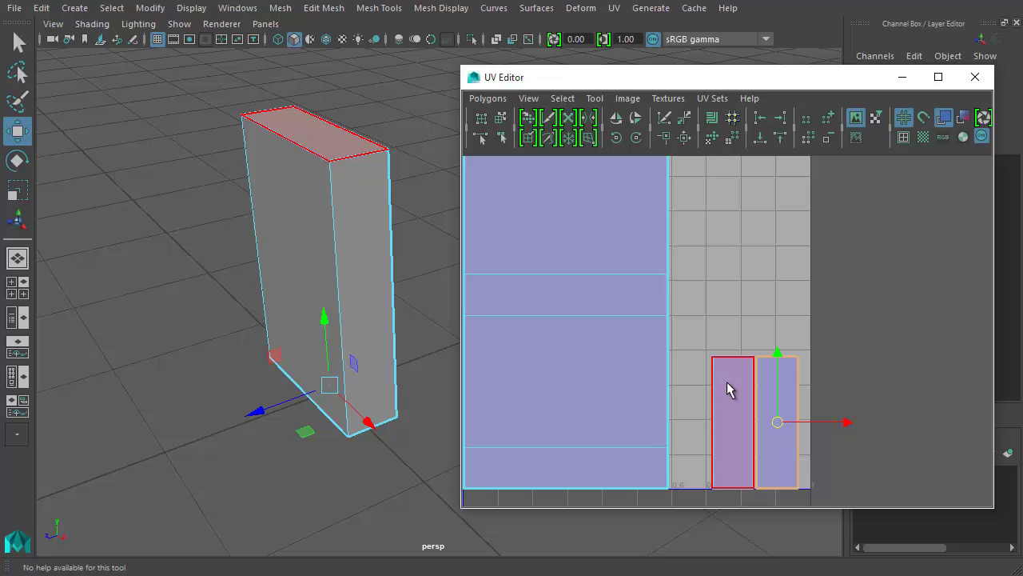
scroll(728, 389, "down", 2)
scroll(727, 389, "up", 2)
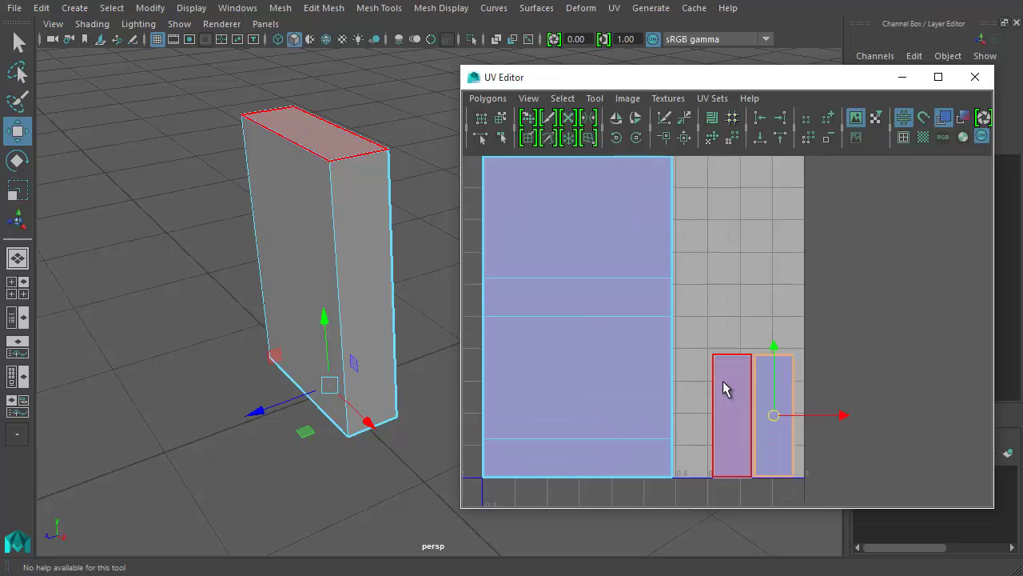
middle_click_drag(663, 268, 693, 313, "alt")
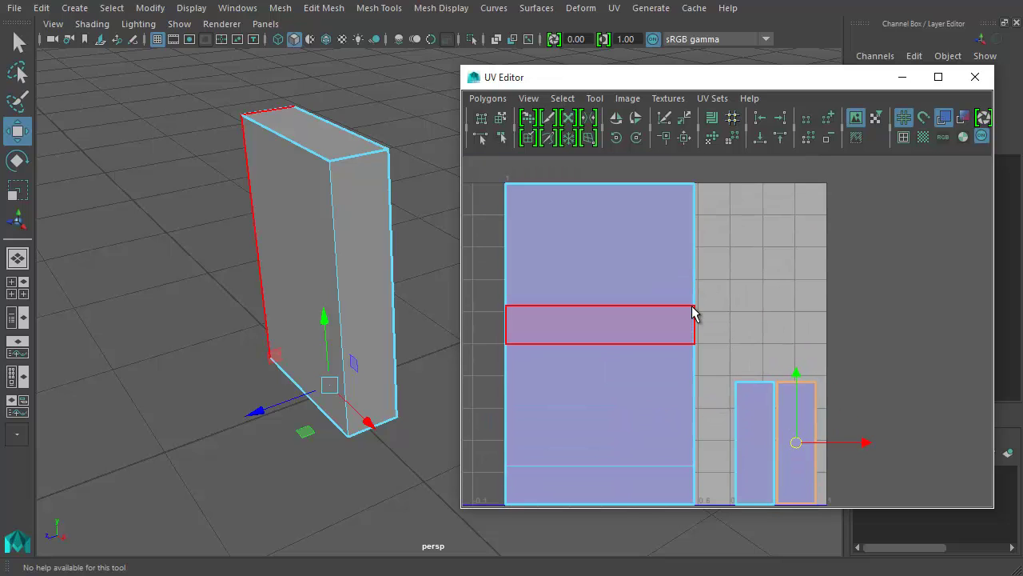
Step: Move and sew the cap shells onto the body shell: one on the upper wide segment's right edge, one on the lower wide segment's left edge
right_click_drag(692, 313, 698, 248)
left_click(693, 248)
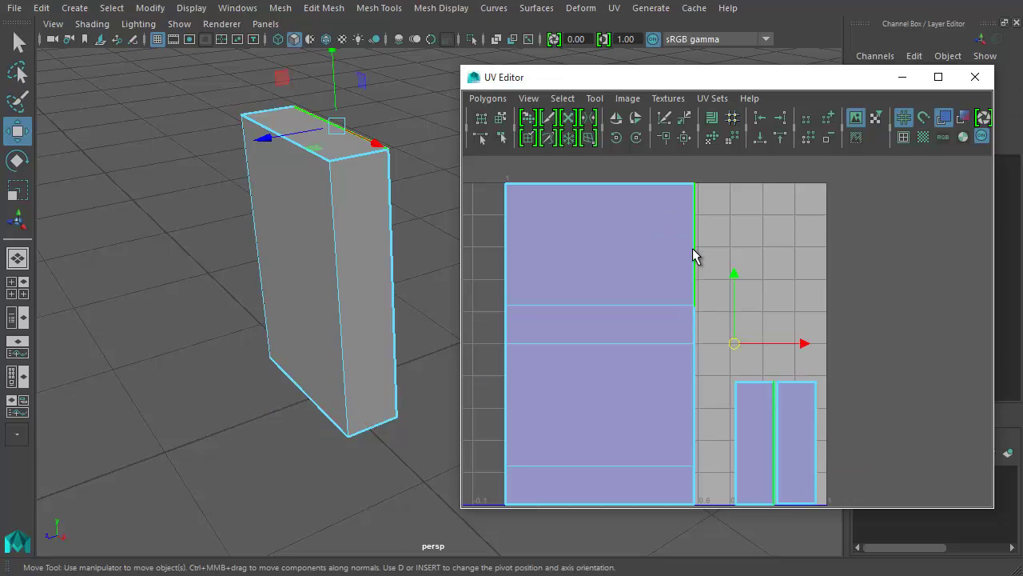
middle_click_drag(722, 342, 727, 329, "alt")
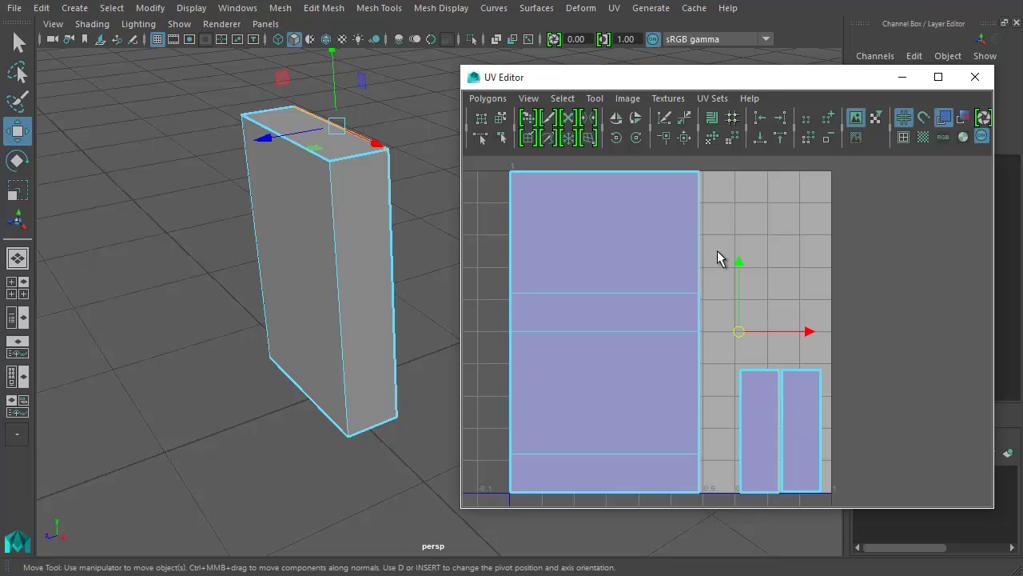
right_click_drag(717, 252, 718, 213, "shift")
middle_click_drag(730, 373, 805, 374, "alt")
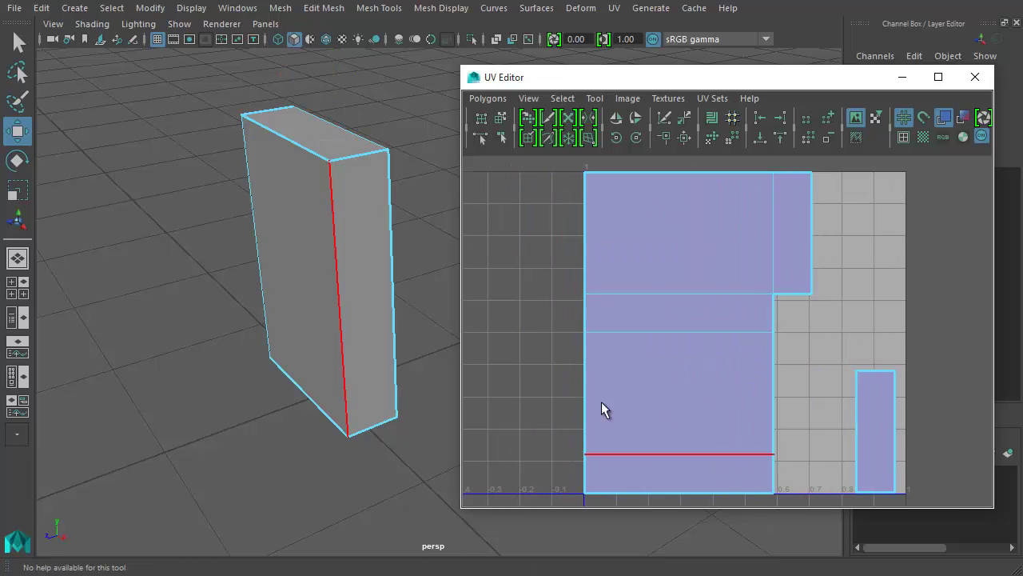
left_click(585, 400)
right_click_drag(624, 397, 541, 484, "shift")
Step: Select all UVs of the joined shell, scale it down uniformly and move it inside the 0–1 space
left_click(614, 331)
left_click_drag(901, 117, 901, 118)
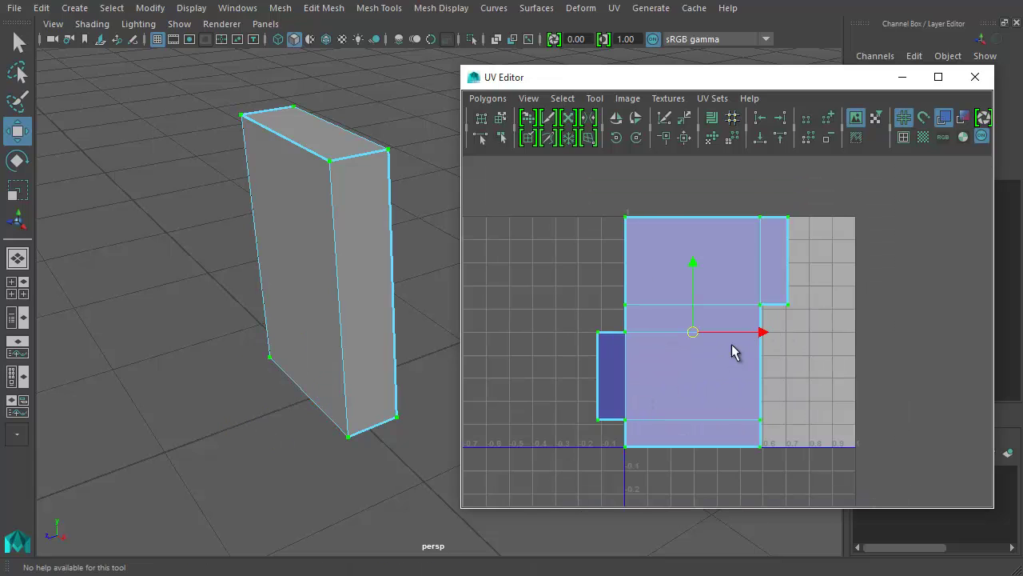
key("r")
left_click_drag(692, 333, 727, 331)
key("w")
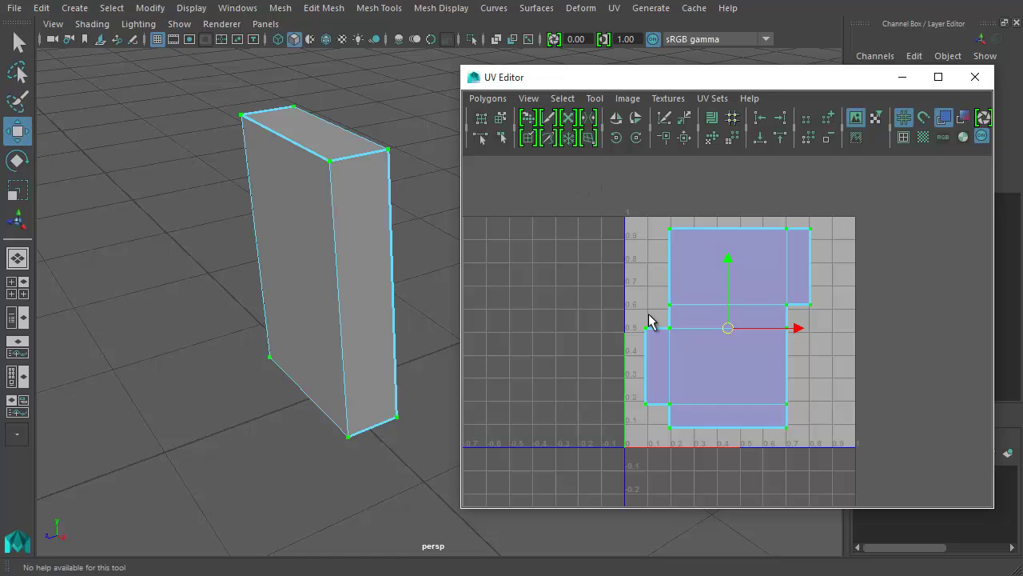
left_click_drag(723, 331, 776, 331)
Step: Rotate the joined shell 90 degrees counterclockwise so its body lies horizontally
key("e")
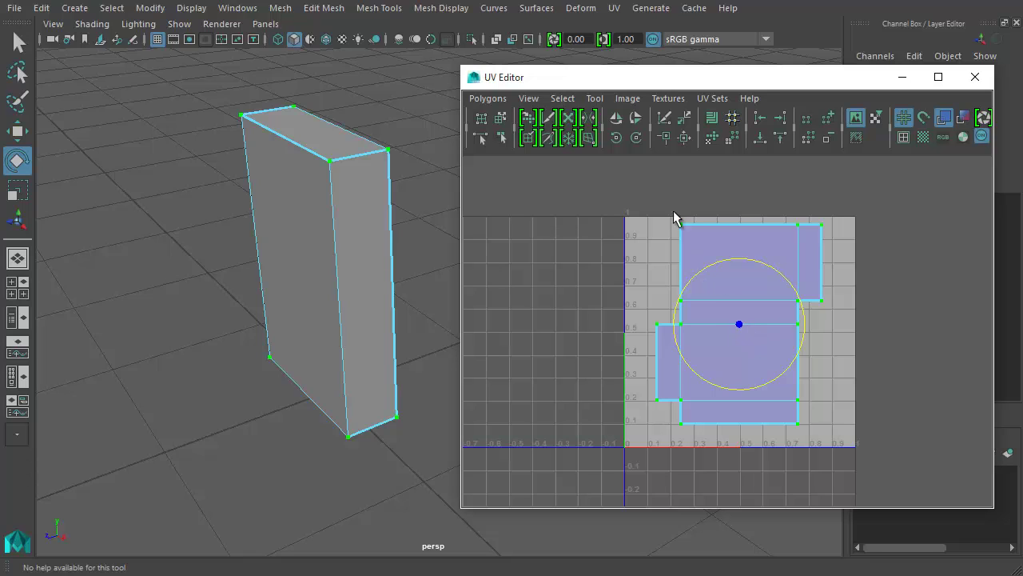
left_click(617, 139)
left_click(616, 138)
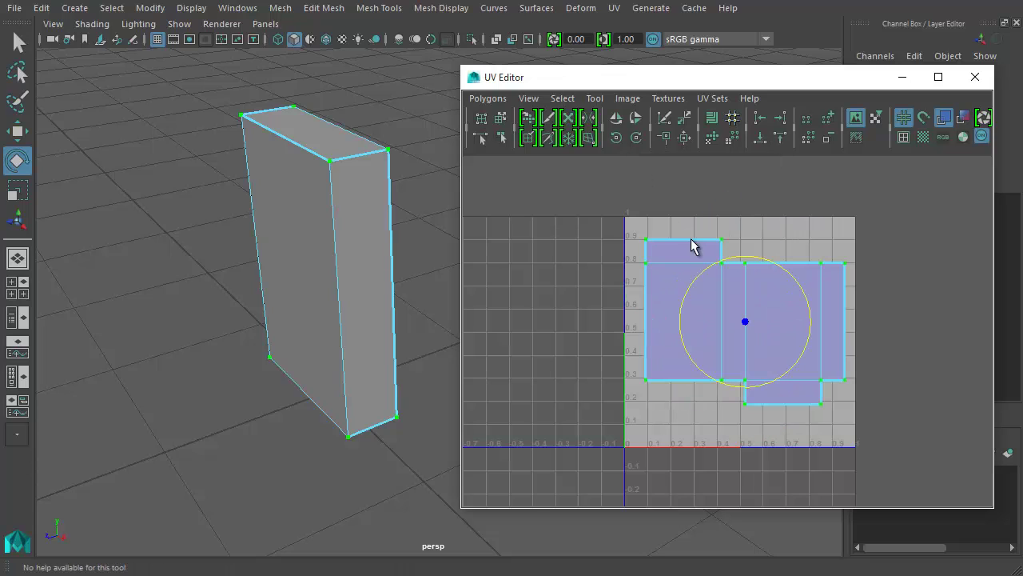
left_click_drag(637, 233, 899, 291)
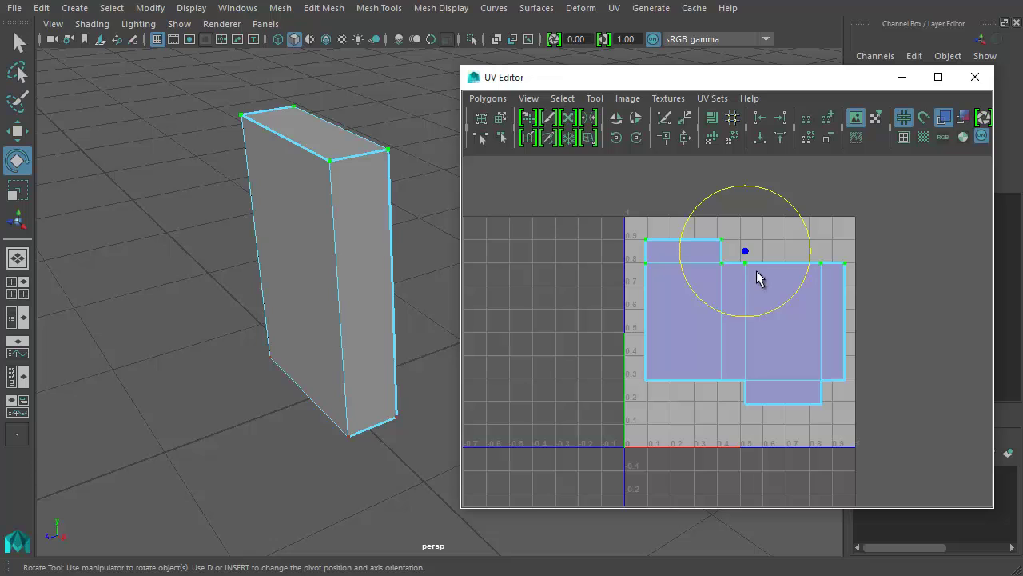
scroll(759, 284, "up", 3)
scroll(760, 290, "down", 1)
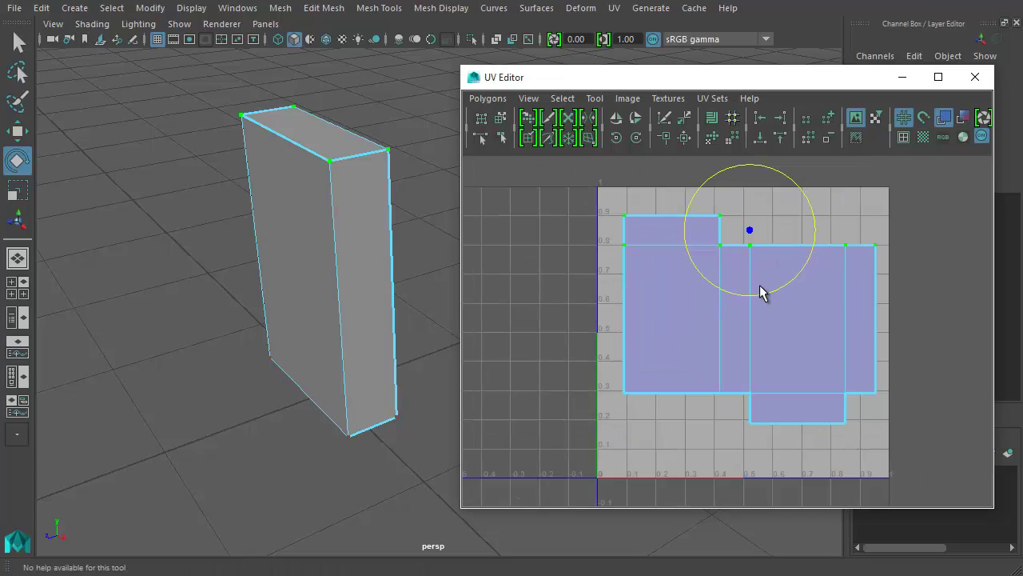
key("w")
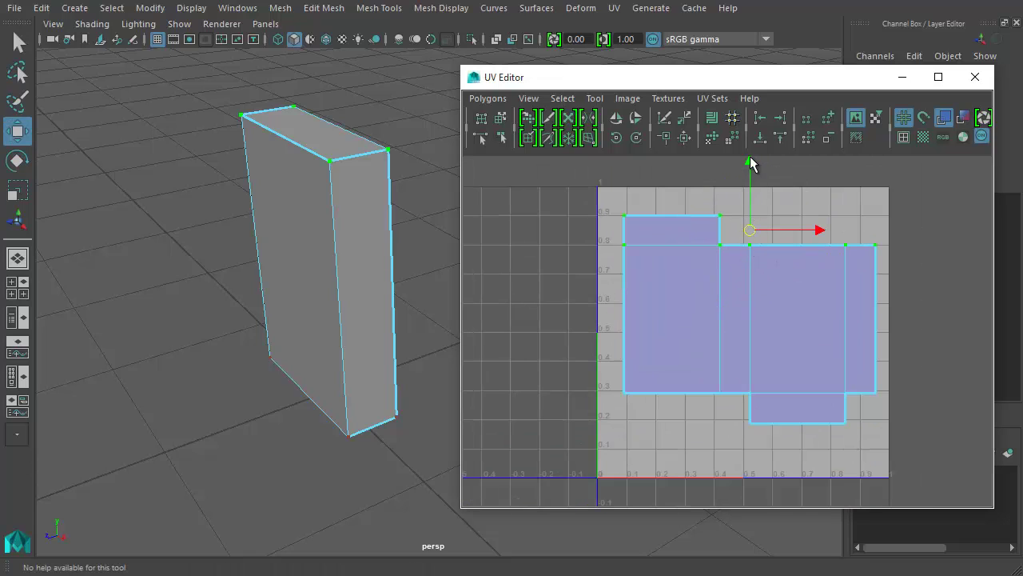
left_click_drag(751, 165, 756, 182)
key("ctrl+z")
Step: Select the whole shell, enlarge it to nearly the full width of the 0–1 space and position it just inside the lower and side borders
left_click_drag(581, 485, 991, 157)
left_click_drag(749, 321, 747, 358)
key("r")
key("w")
key("r")
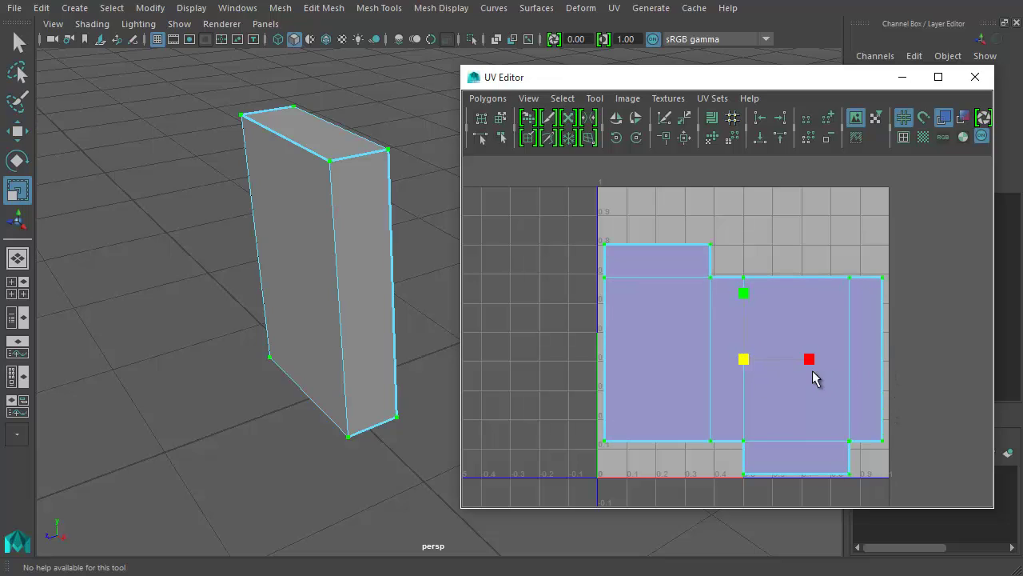
key("w")
left_click_drag(742, 292, 740, 283)
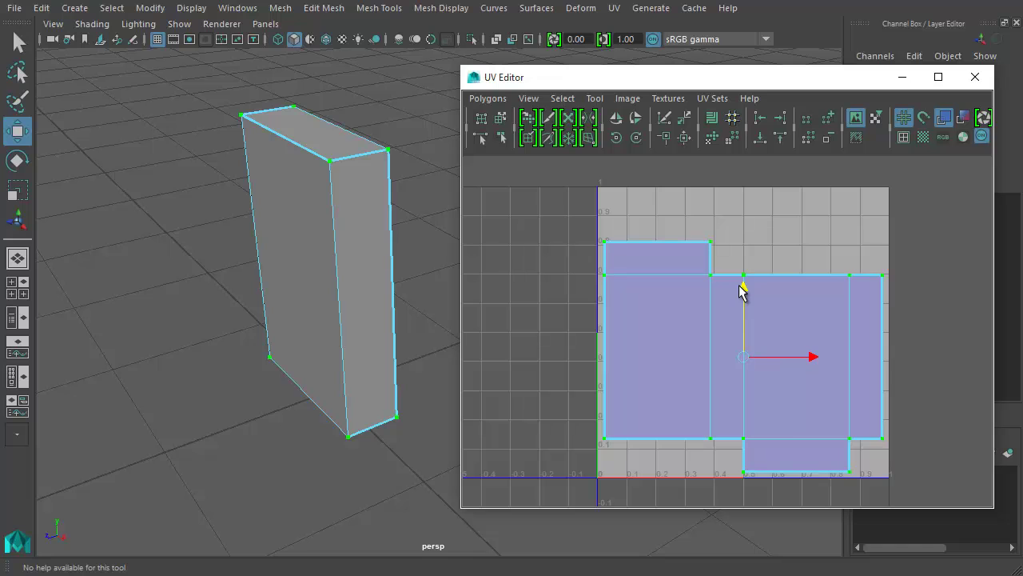
left_click_drag(816, 359, 814, 360)
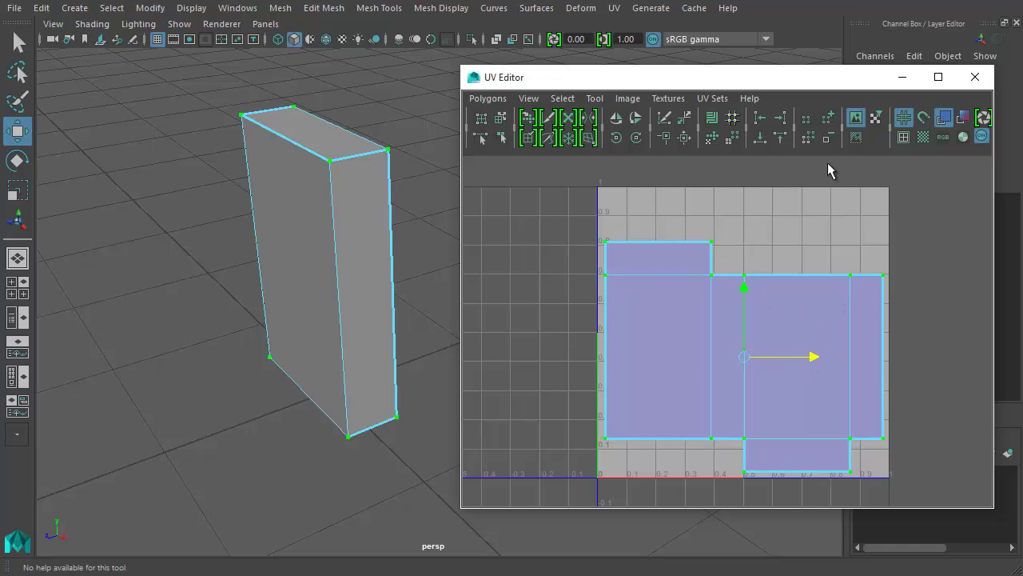
Step: Display the checker pattern and inspect how evenly it covers the box faces and the UV layout
left_click(924, 137)
scroll(307, 253, "up", 3)
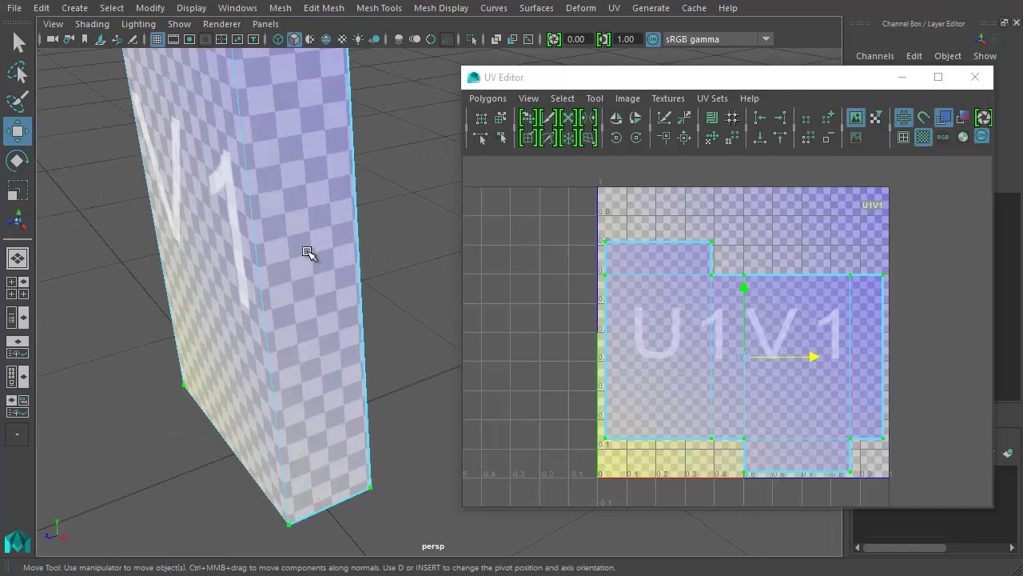
left_click_drag(308, 253, 823, 308, "alt")
scroll(766, 287, "up", 1)
scroll(765, 287, "down", 3)
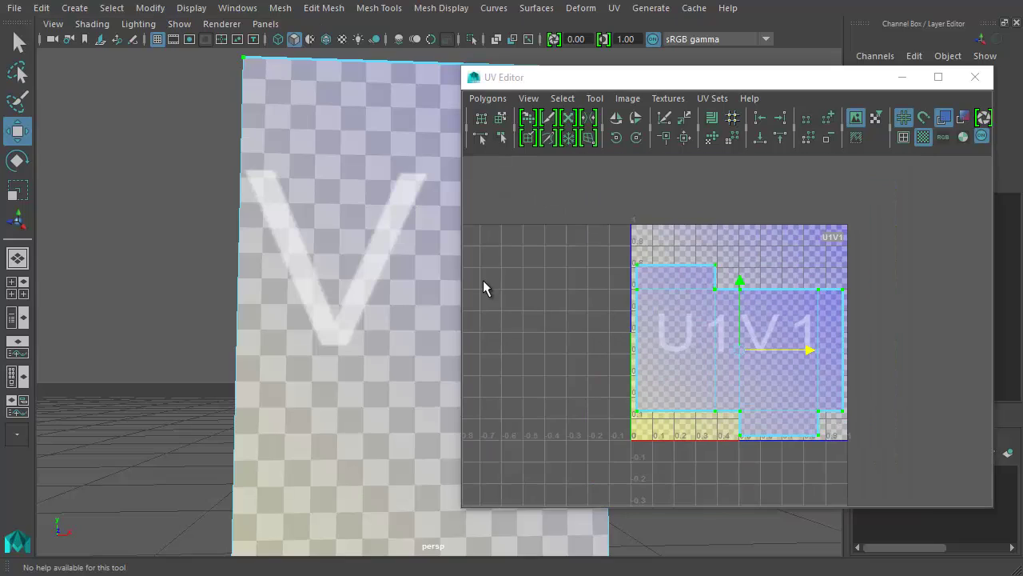
scroll(274, 228, "down", 6)
left_click_drag(292, 256, 336, 296, "alt")
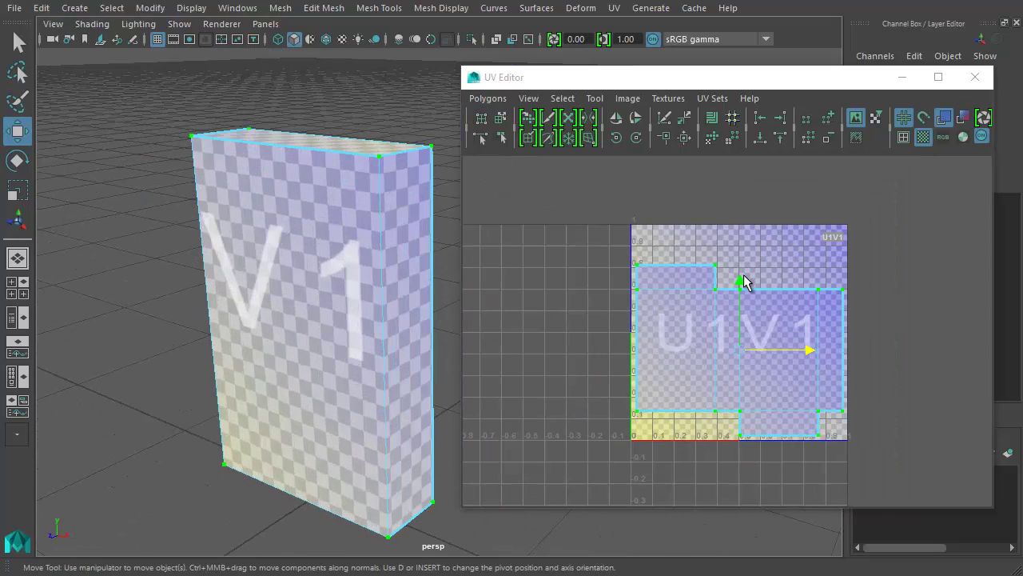
scroll(763, 252, "up", 1)
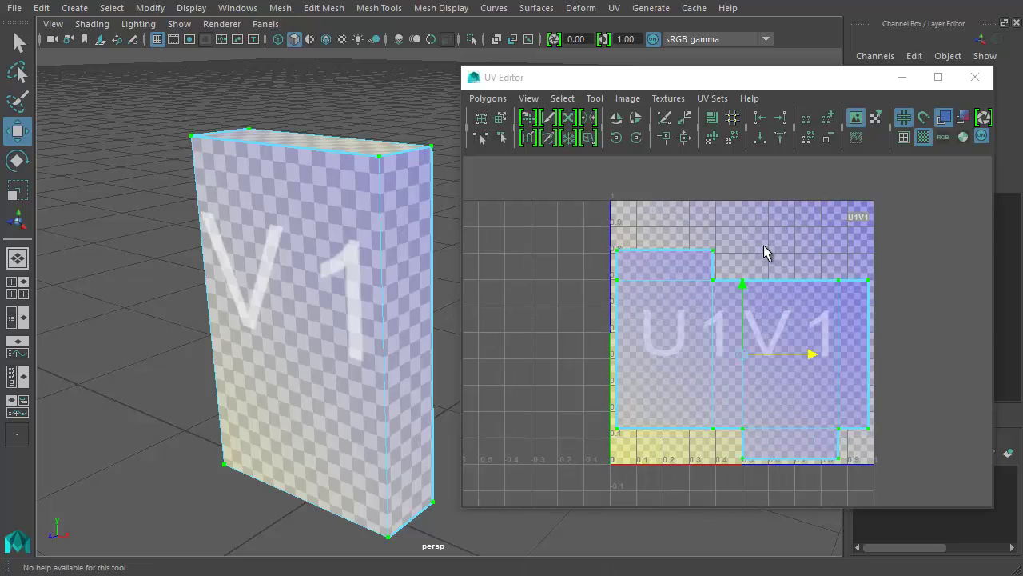
middle_click_drag(777, 303, 763, 313, "alt")
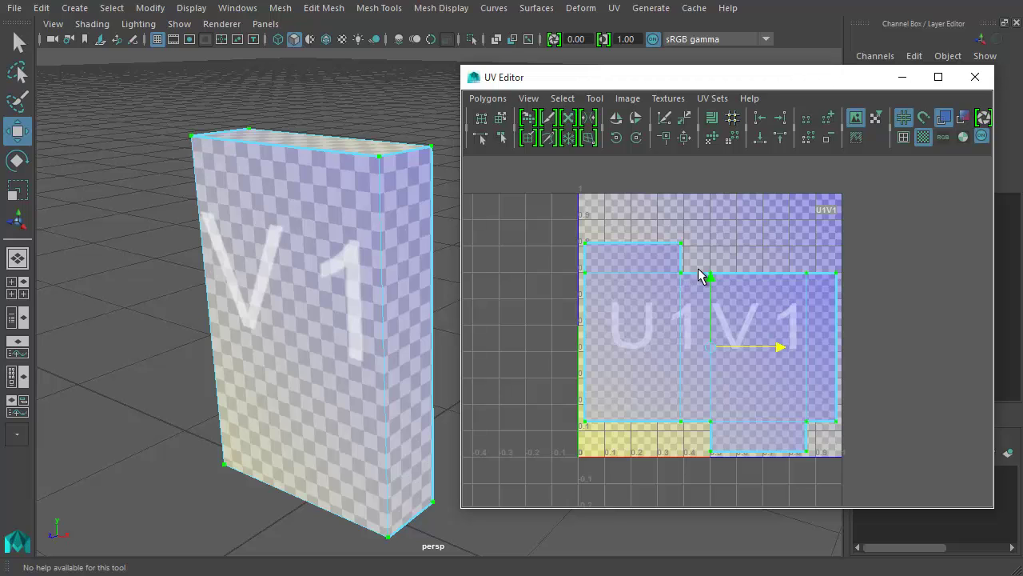
scroll(716, 278, "down", 2)
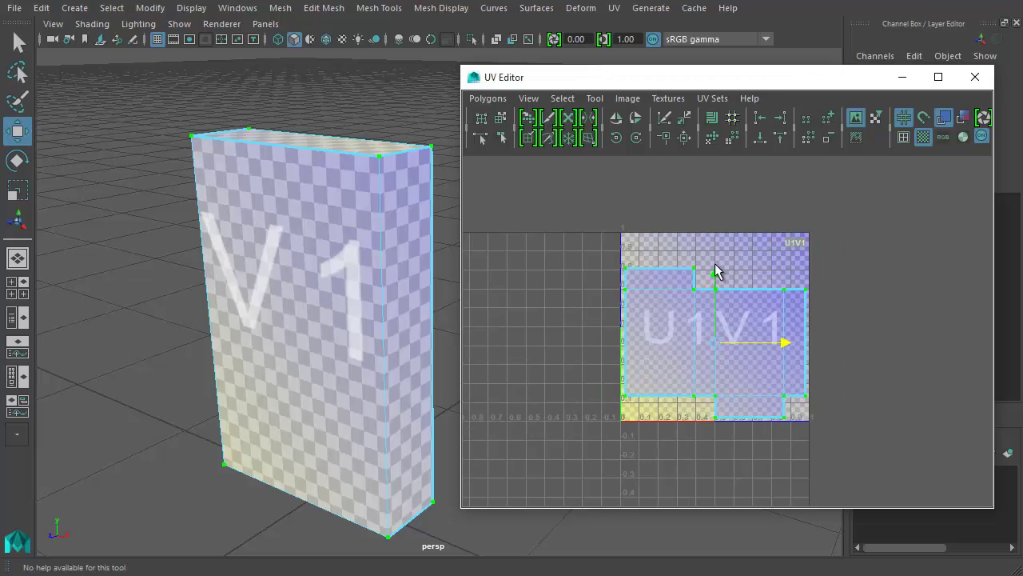
middle_click_drag(788, 345, 734, 308, "alt")
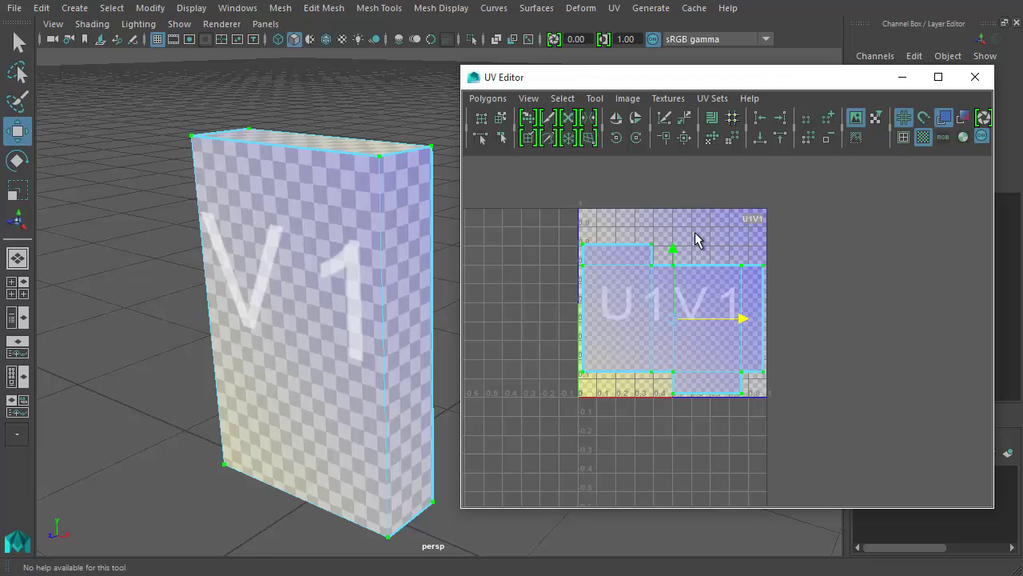
scroll(695, 238, "up", 2)
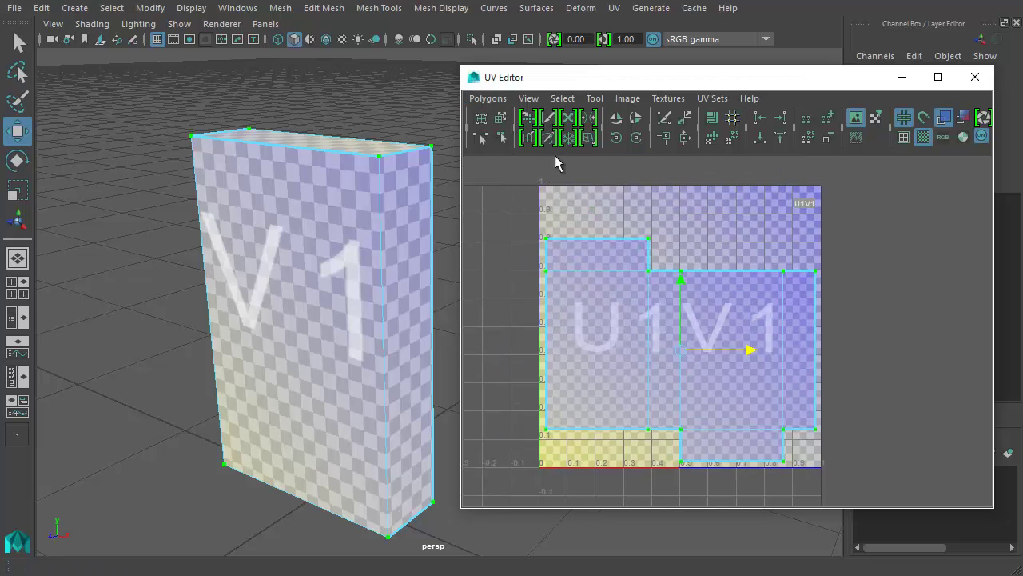
Step: Select all UVs of the unwrapped box shell
right_click_drag(549, 273, 609, 262)
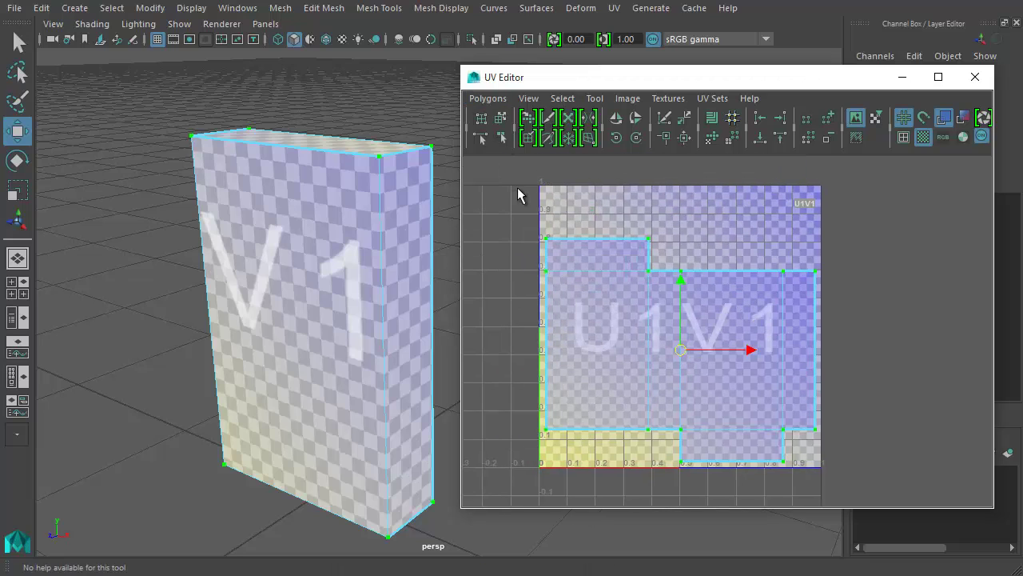
left_click_drag(518, 195, 879, 501)
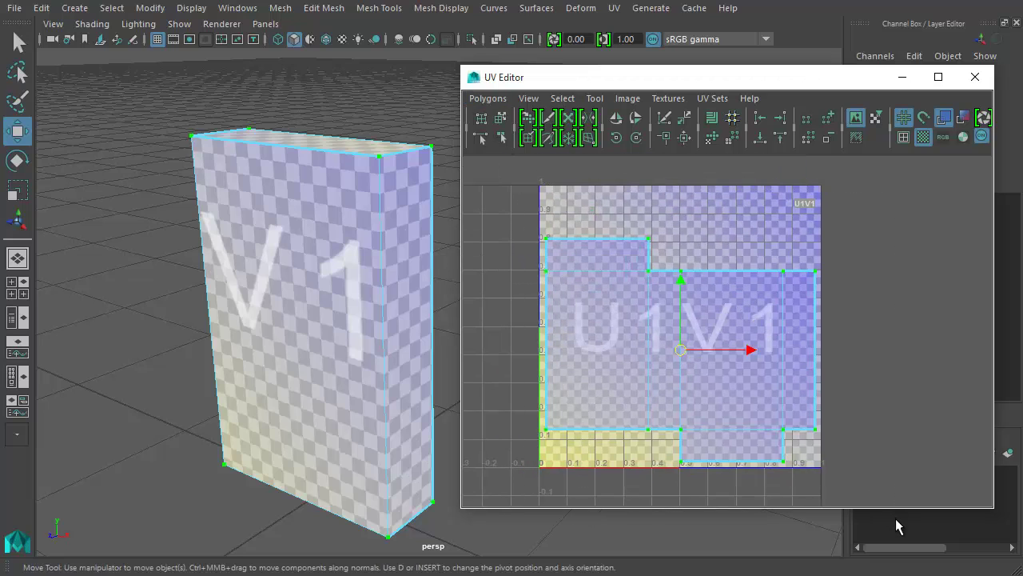
Step: Turn off the checker texture display on the box's UVs and open the UV Snapshot settings
left_click(923, 137)
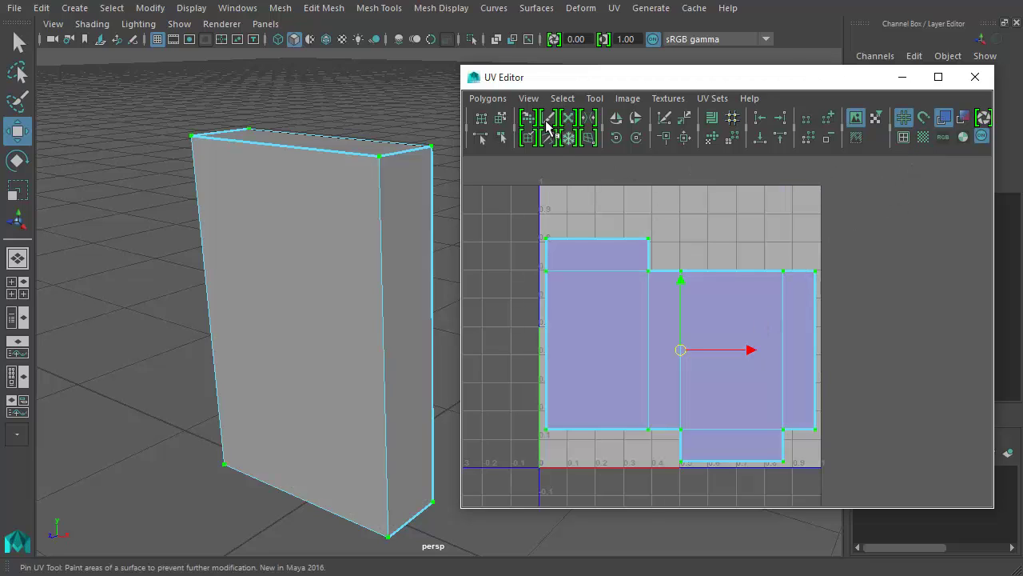
left_click(493, 102)
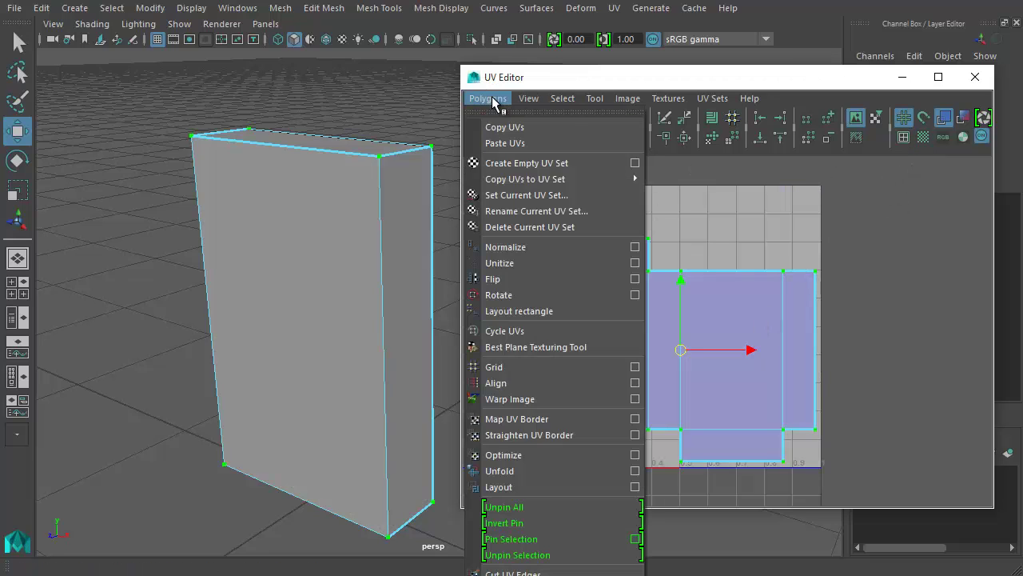
left_click(597, 99)
left_click(629, 83)
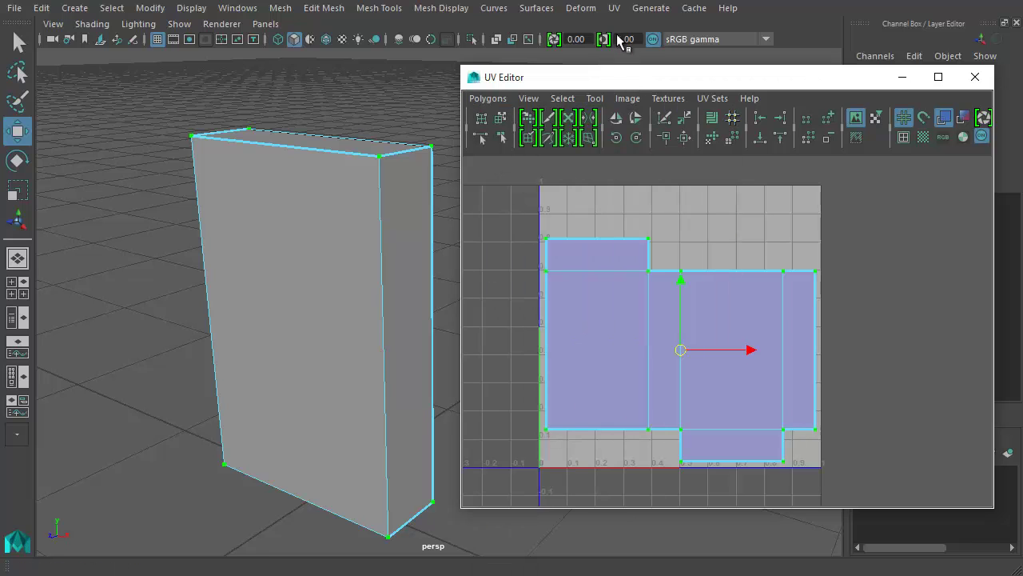
left_click_drag(651, 83, 642, 0)
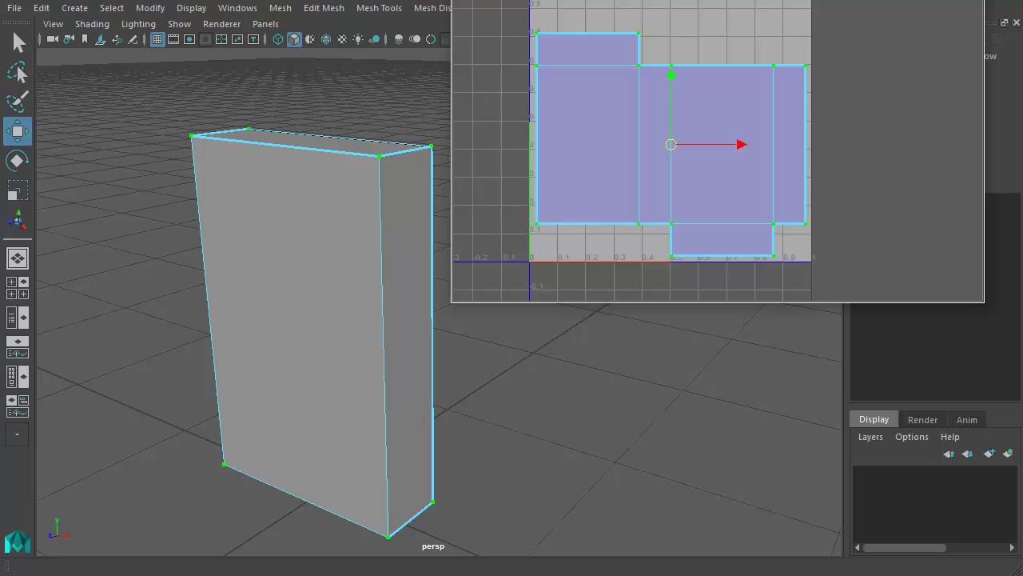
left_click(493, 1)
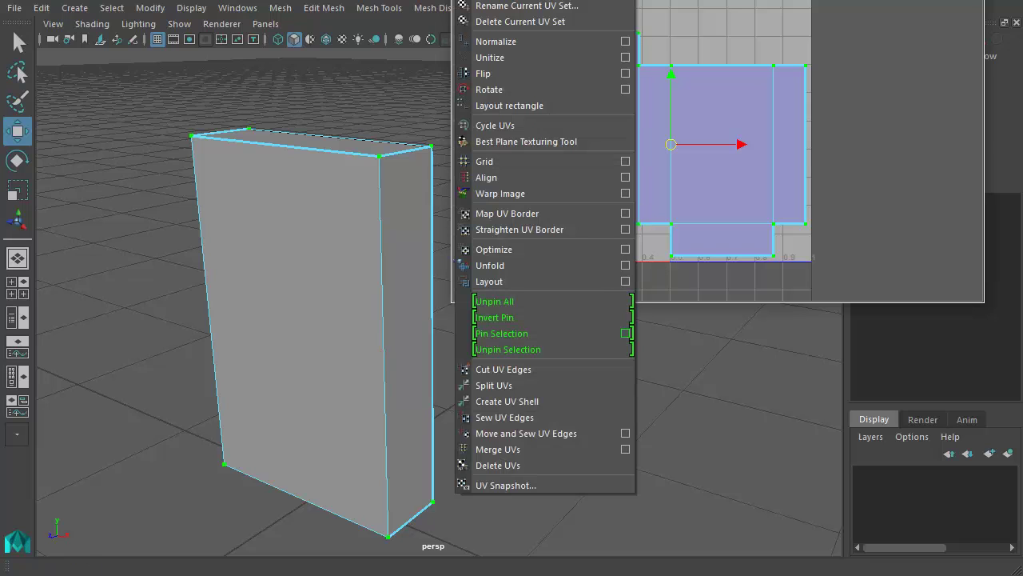
left_click(521, 485)
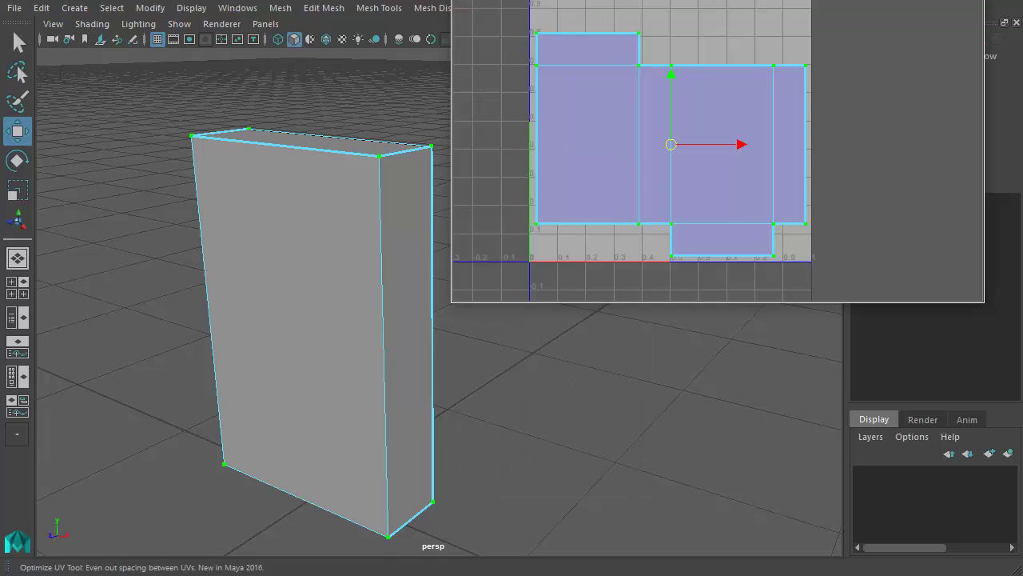
left_click(480, 36)
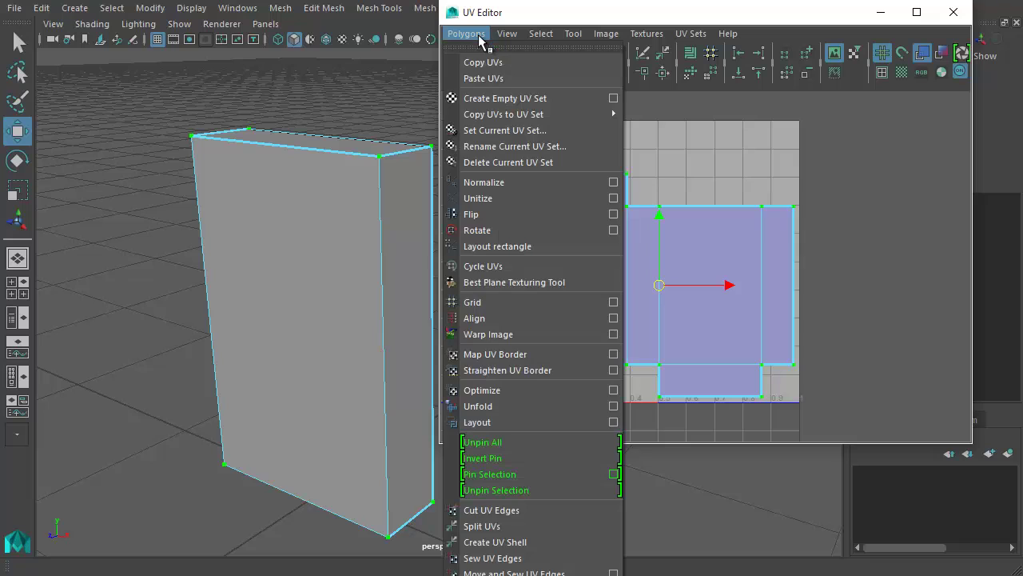
left_click(506, 8)
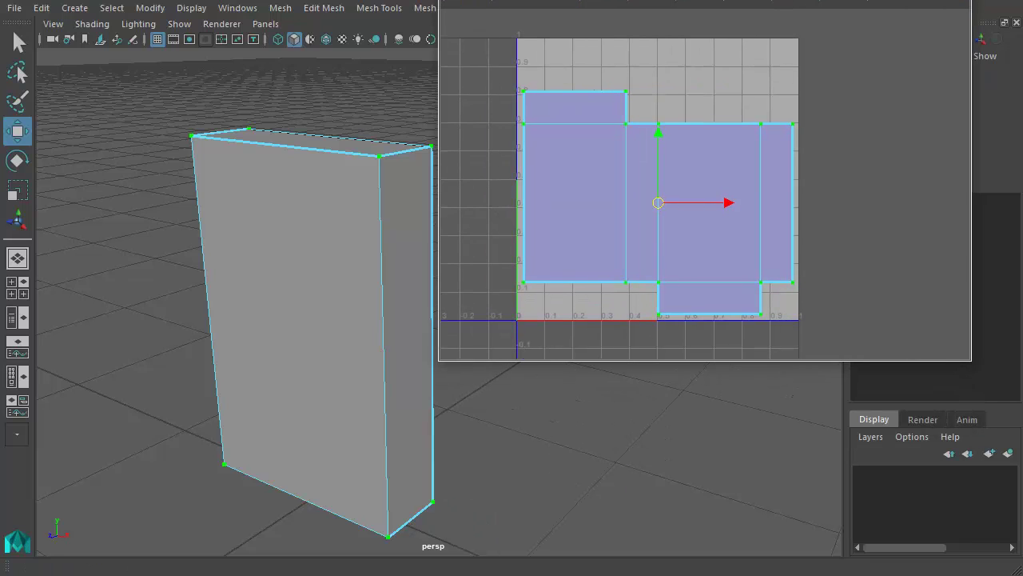
right_click(482, 288)
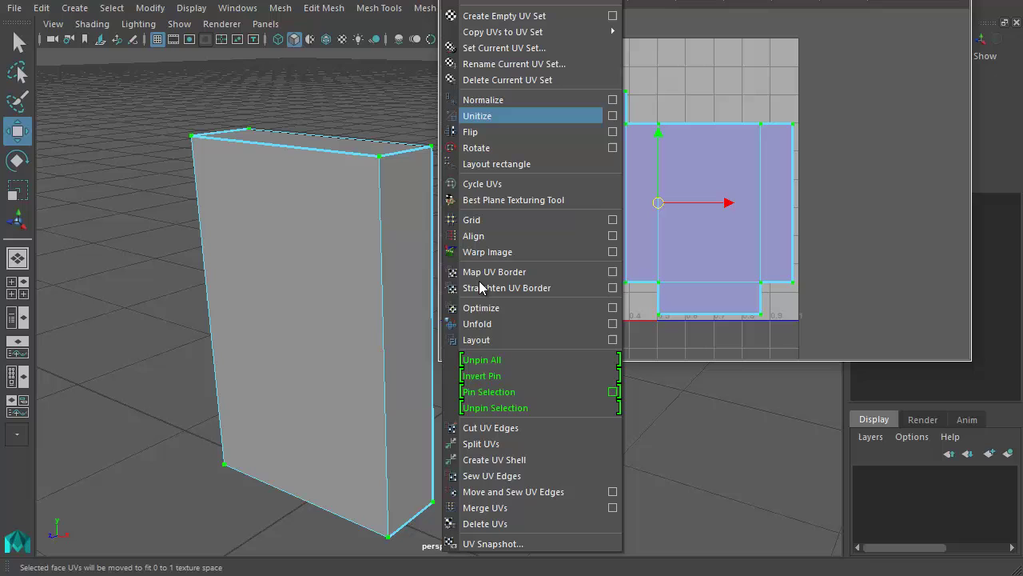
left_click(503, 543)
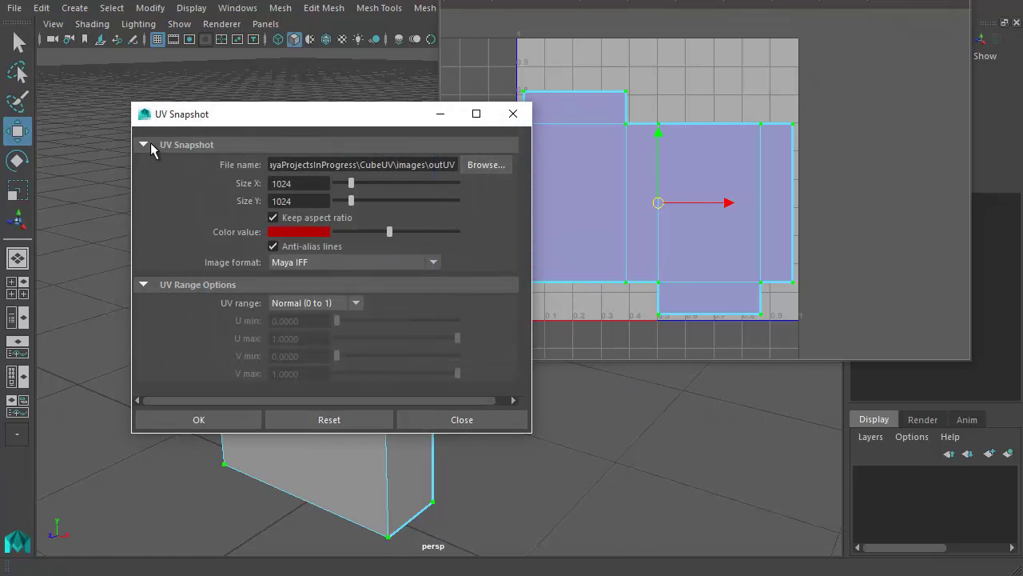
Step: Reset the UV snapshot settings to defaults and set the image size to 1024 by 1024
left_click(359, 419)
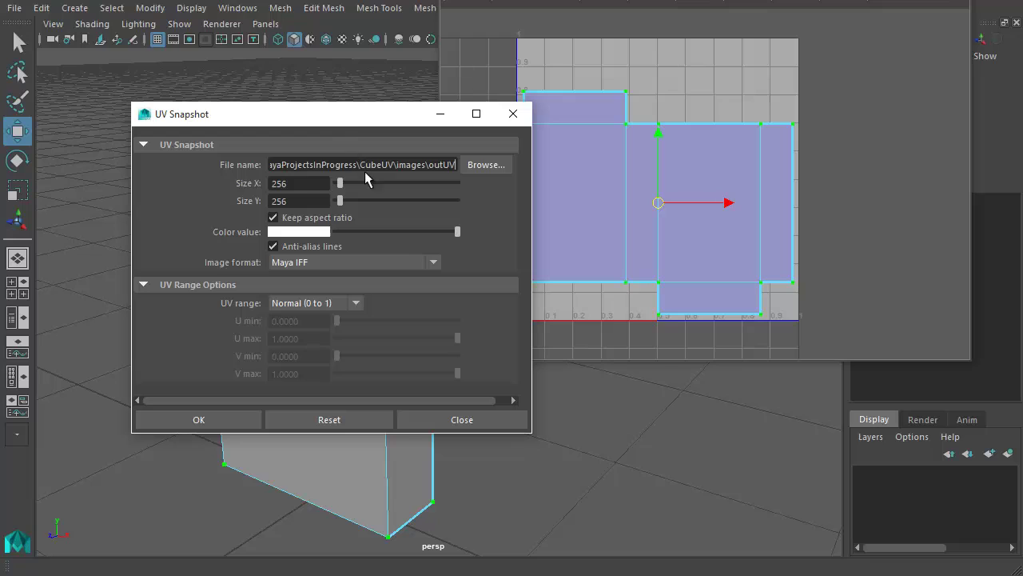
left_click_drag(305, 182, 244, 200)
type("1024")
key("Return")
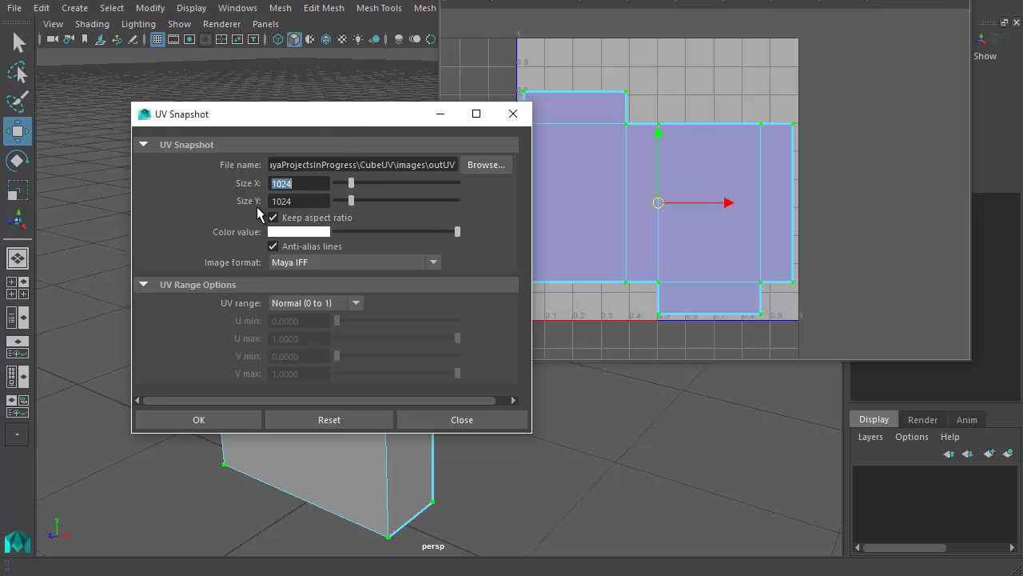
Step: Set the UV snapshot's line colour to red
left_click(307, 232)
left_click_drag(418, 256, 471, 266)
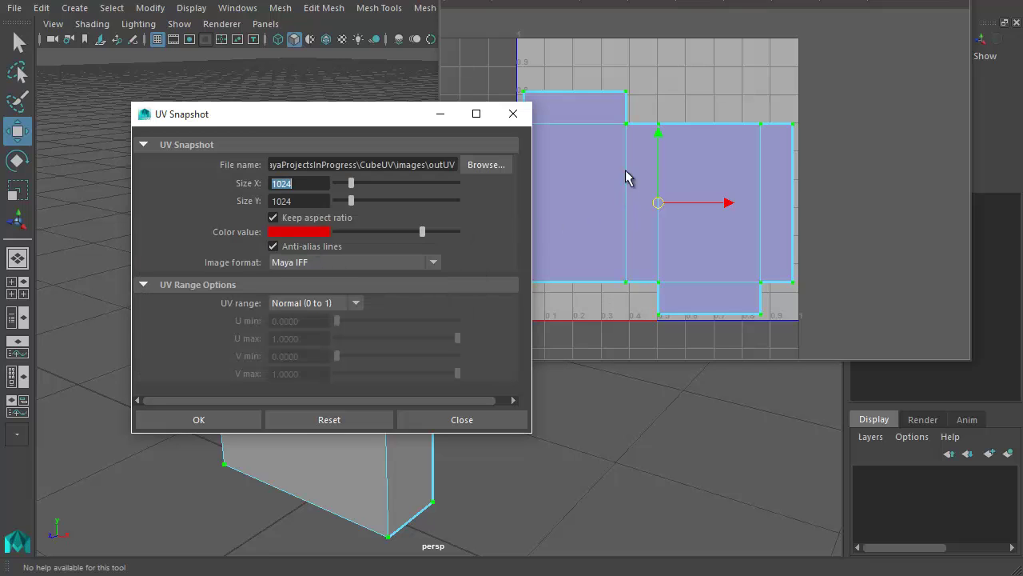
scroll(667, 219, "up", 2)
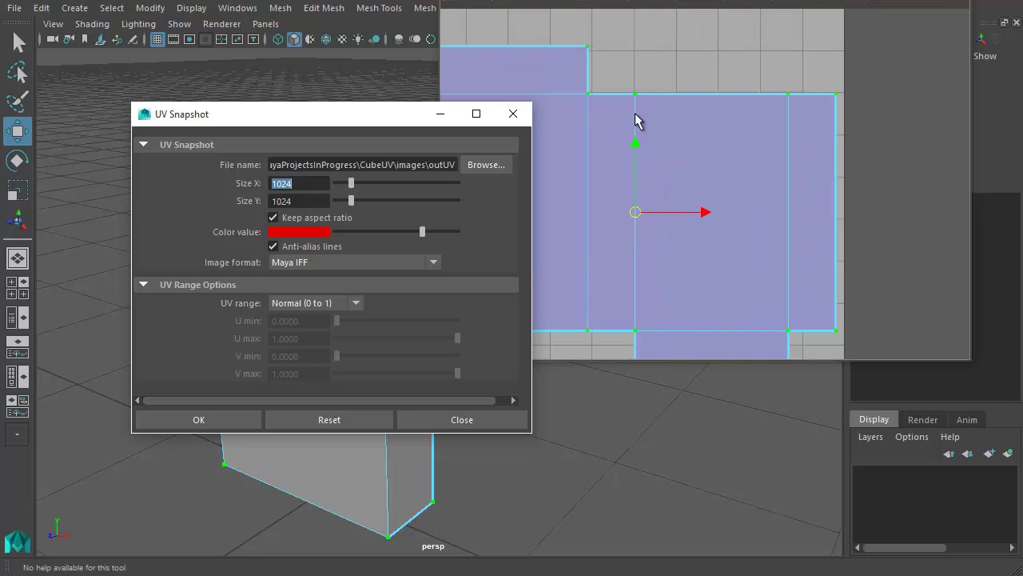
scroll(633, 154, "down", 1)
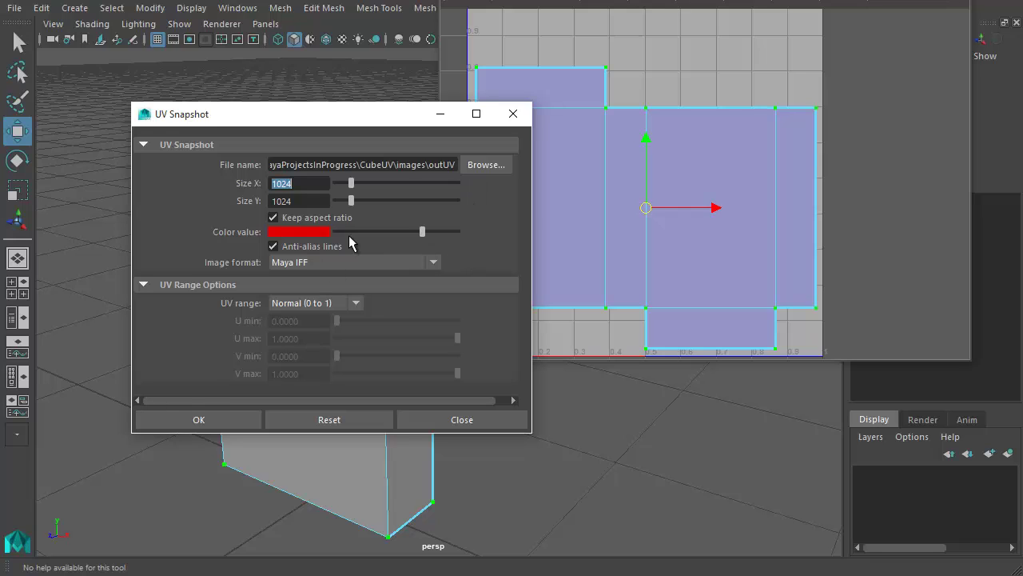
Step: Browse for the snapshot's save location and choose the CubeUV project's sourceimages folder
left_click(492, 165)
left_click_drag(494, 57, 464, 71)
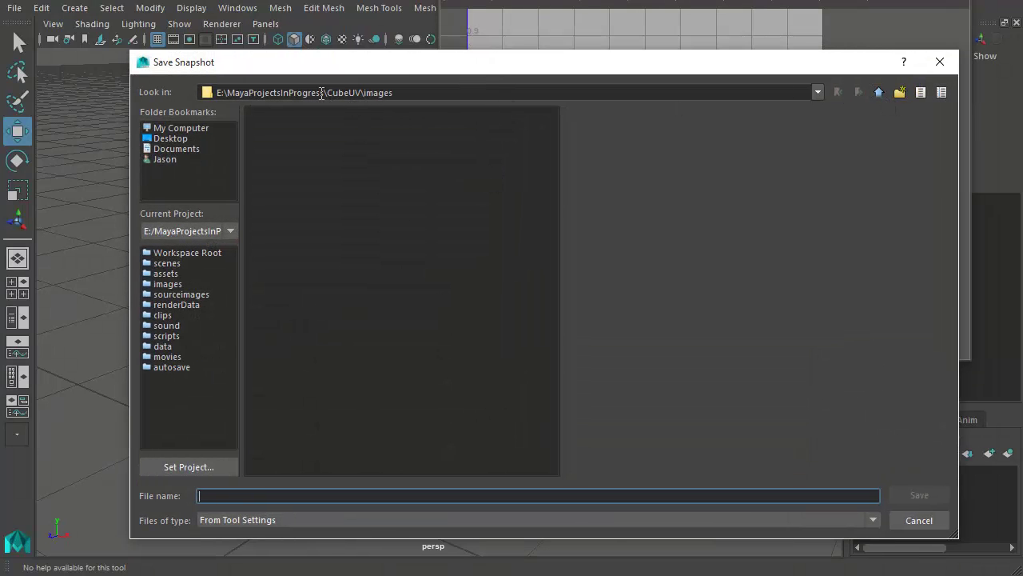
left_click_drag(320, 93, 414, 93)
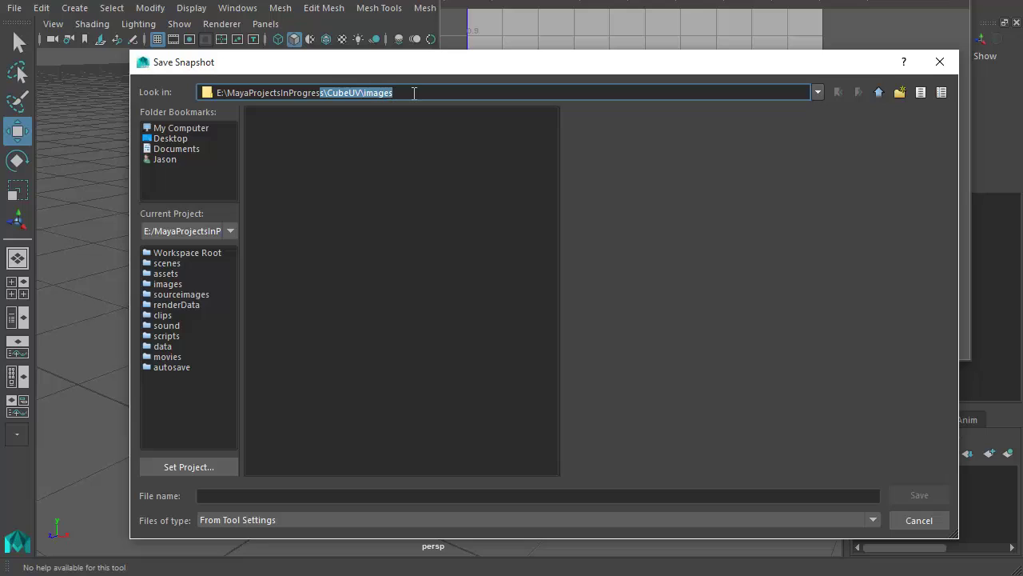
left_click(328, 93)
left_click_drag(328, 93, 437, 96)
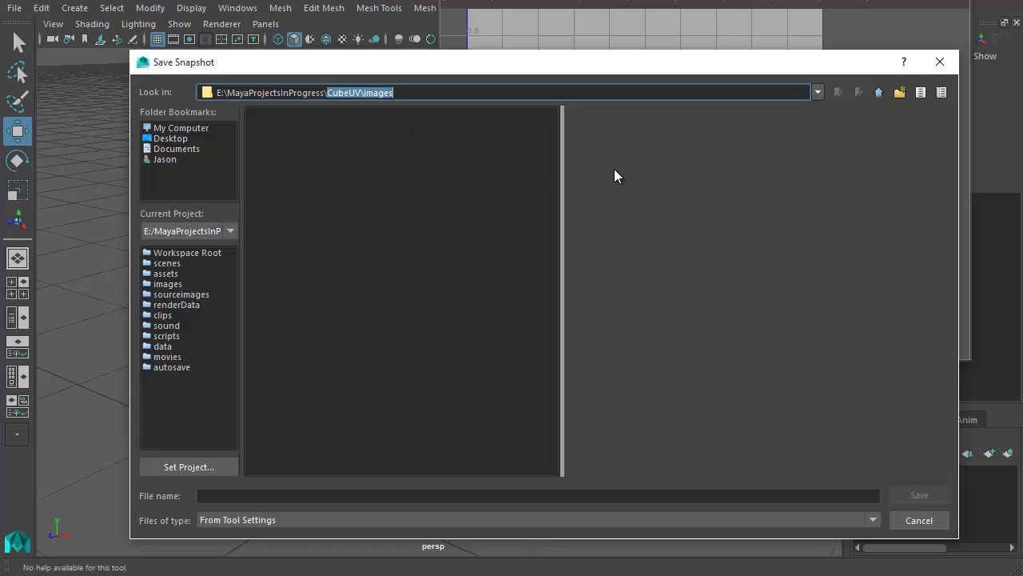
left_click(879, 94)
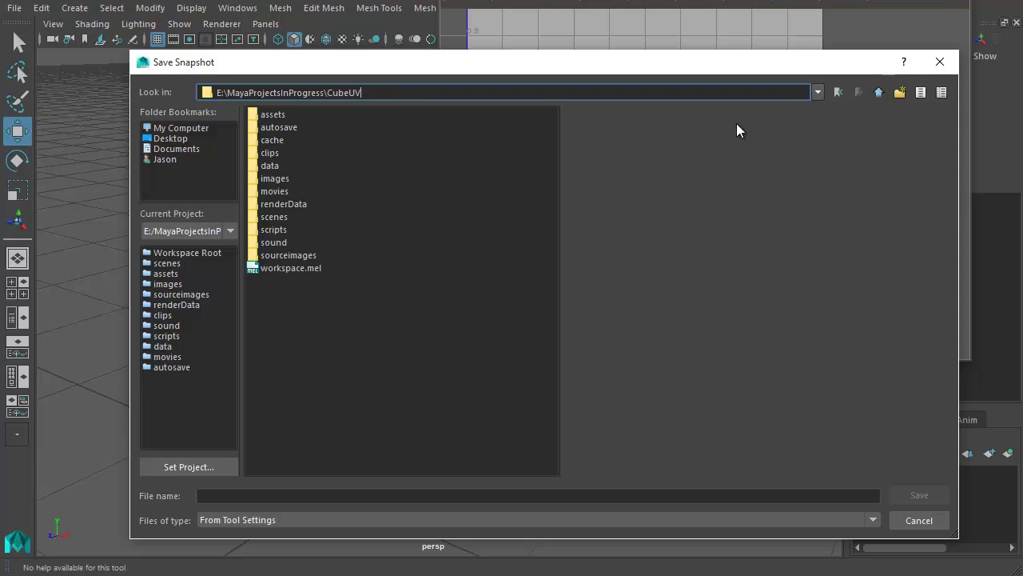
double_click(309, 256)
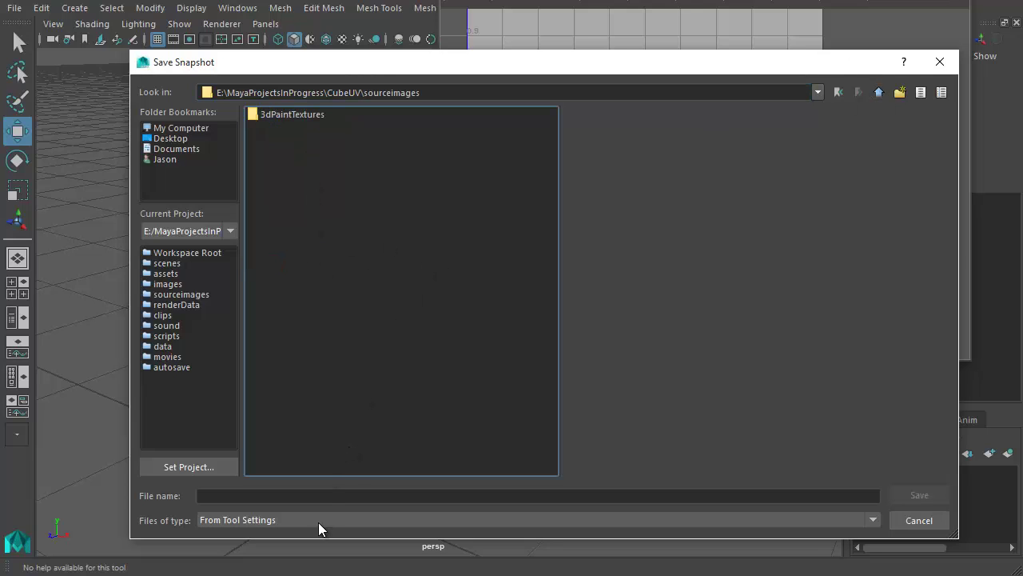
Step: Name the snapshot file CerealUVs and export it as a Maya IFF image with the normal 0 to 1 UV range
left_click(332, 495)
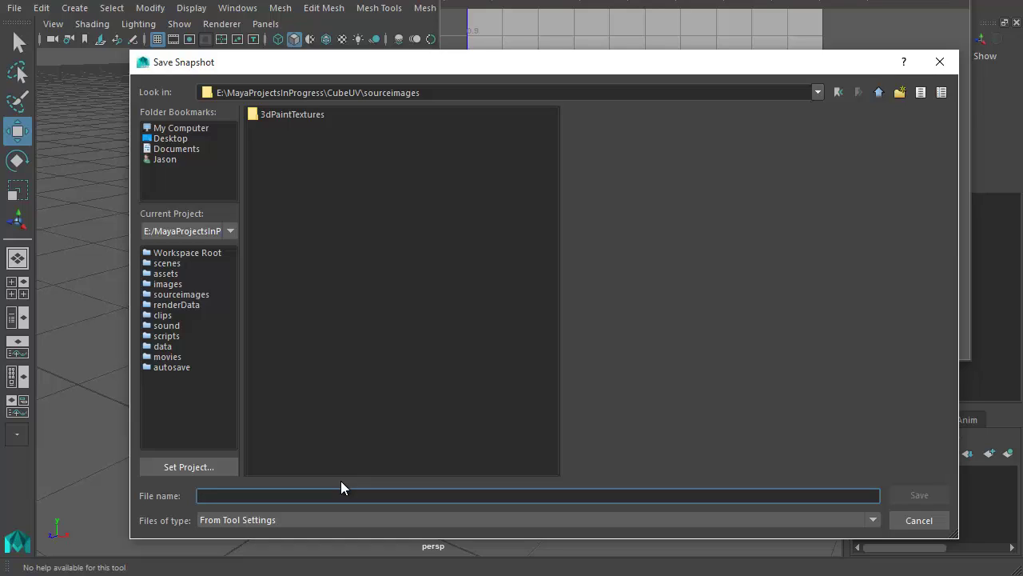
type("Cereal")
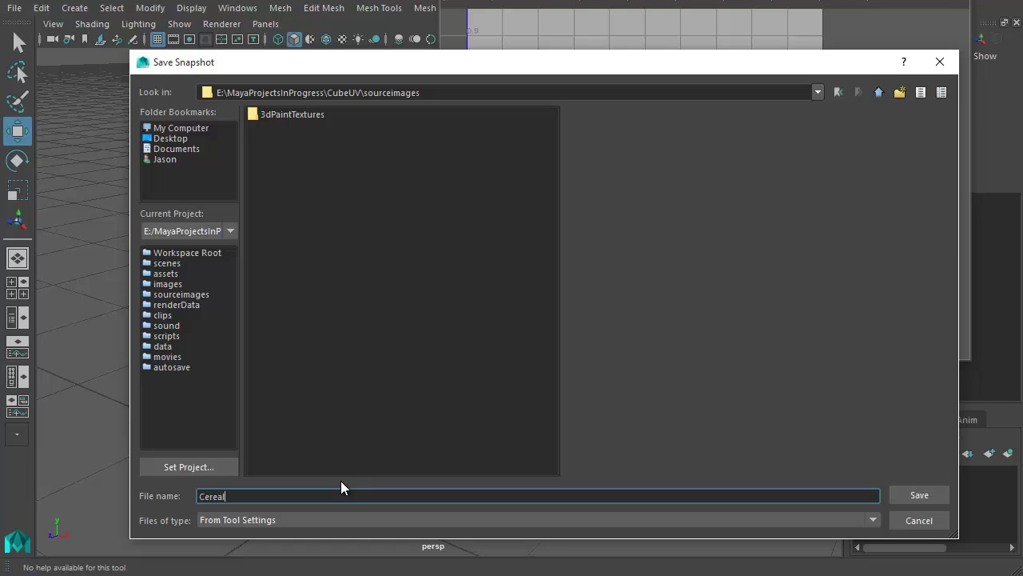
type("UVs")
key("Return")
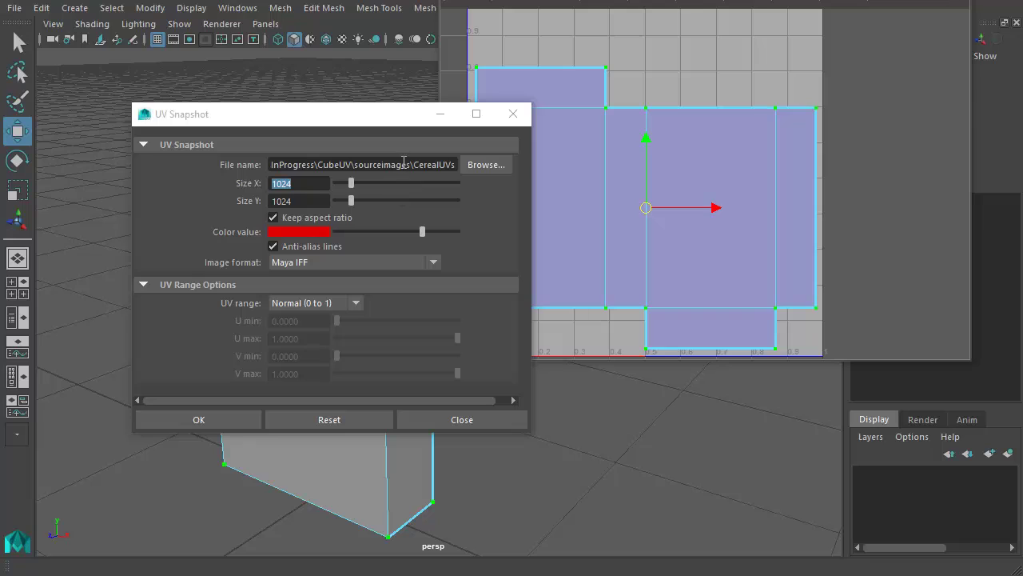
left_click_drag(404, 162, 455, 165)
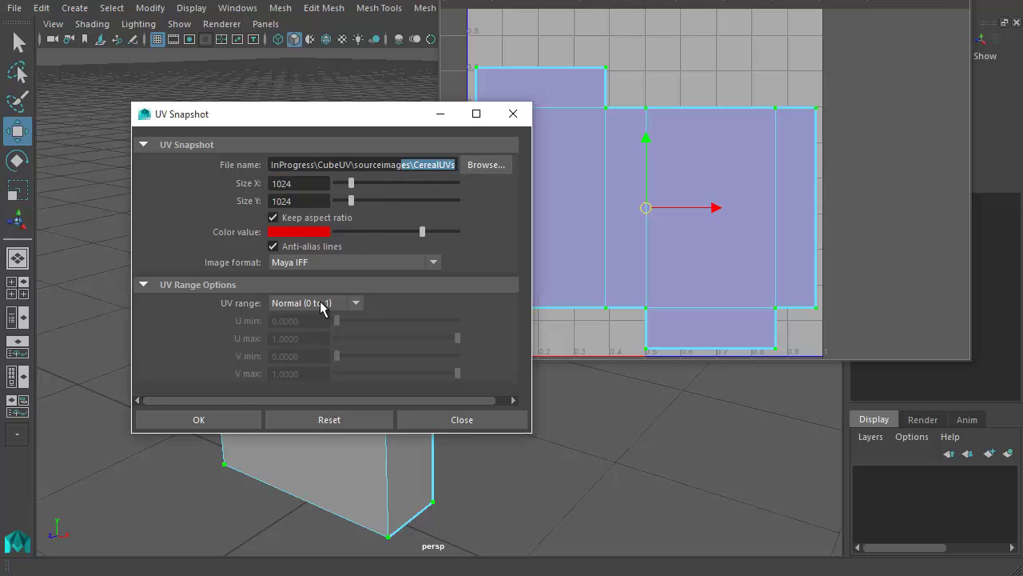
left_click(198, 419)
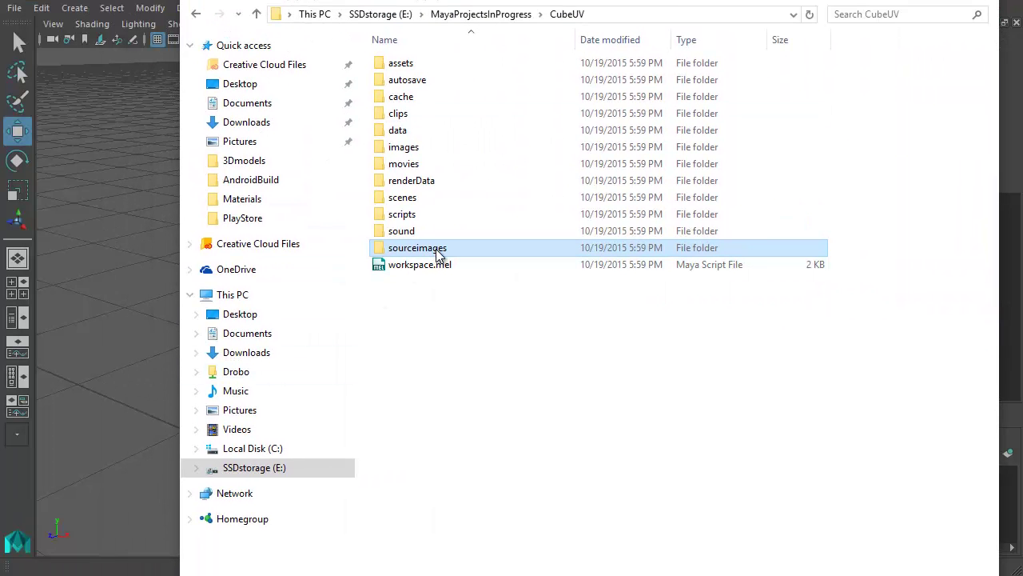
Step: In File Explorer, open CerealUVs.iff from the sourceimages folder with Adobe Photoshop CC 2015, keeping it as the default app for .iff files
double_click(432, 248)
left_click(421, 81)
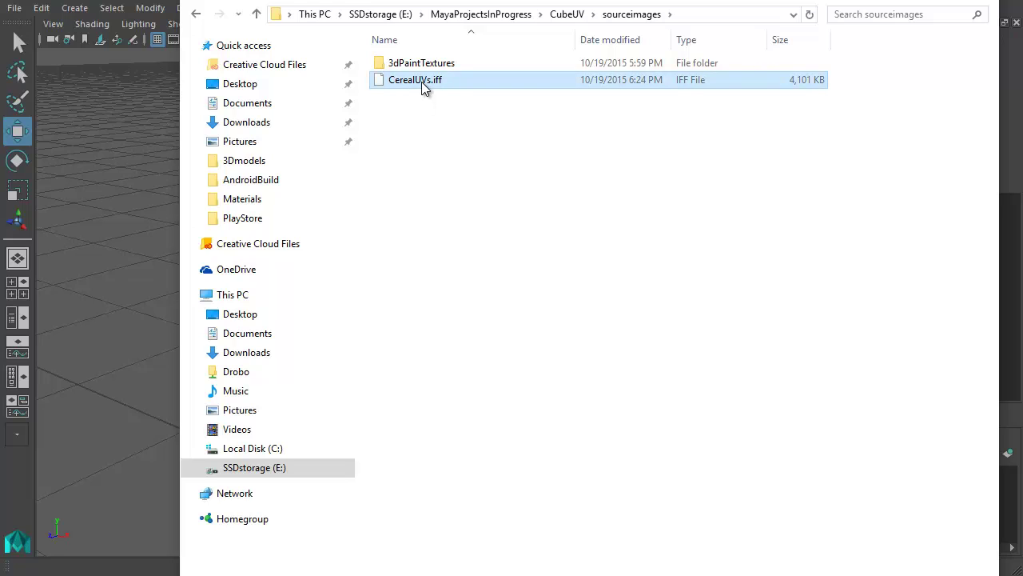
right_click(421, 82)
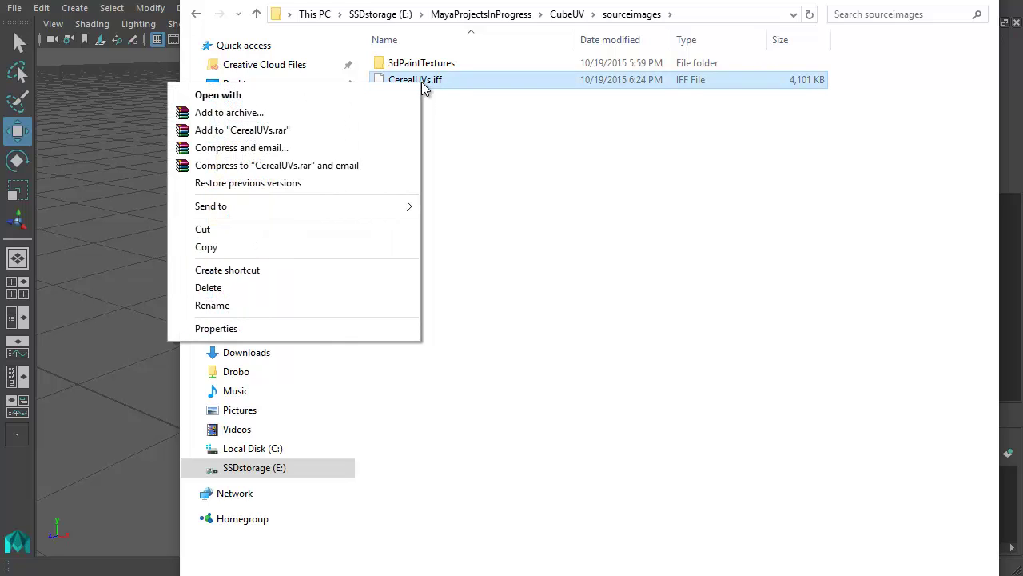
left_click(305, 94)
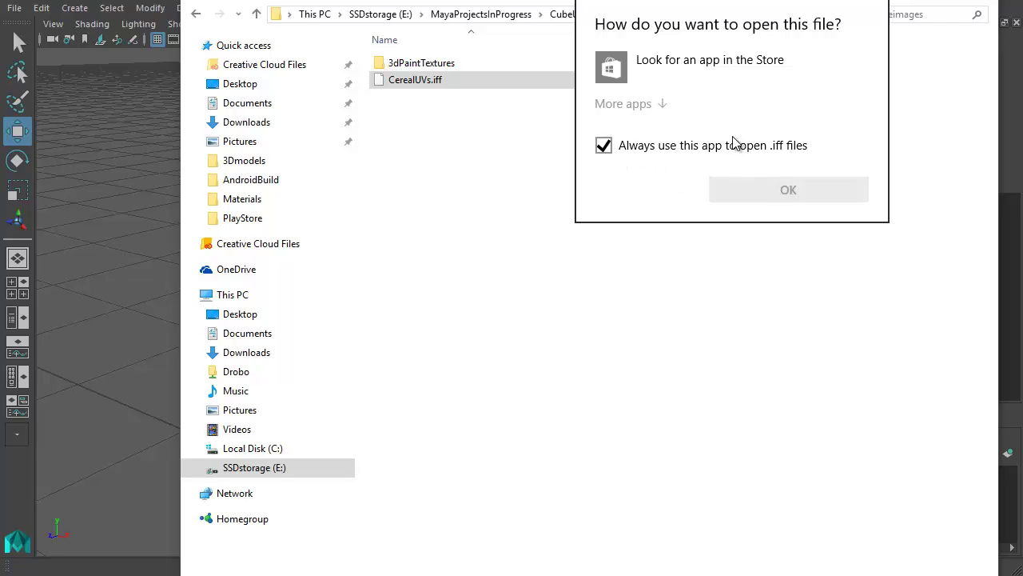
left_click(660, 106)
left_click(701, 198)
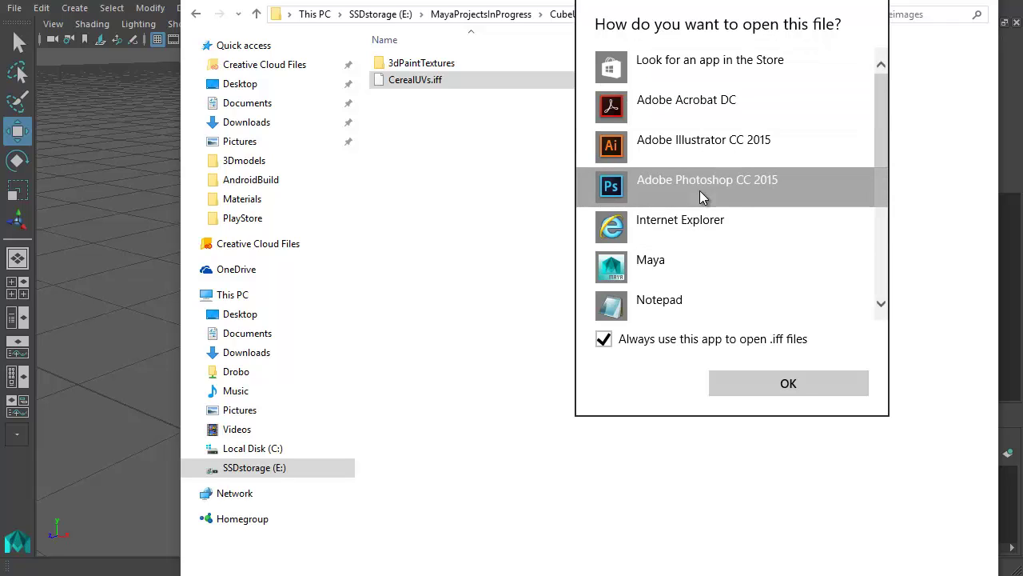
left_click(795, 379)
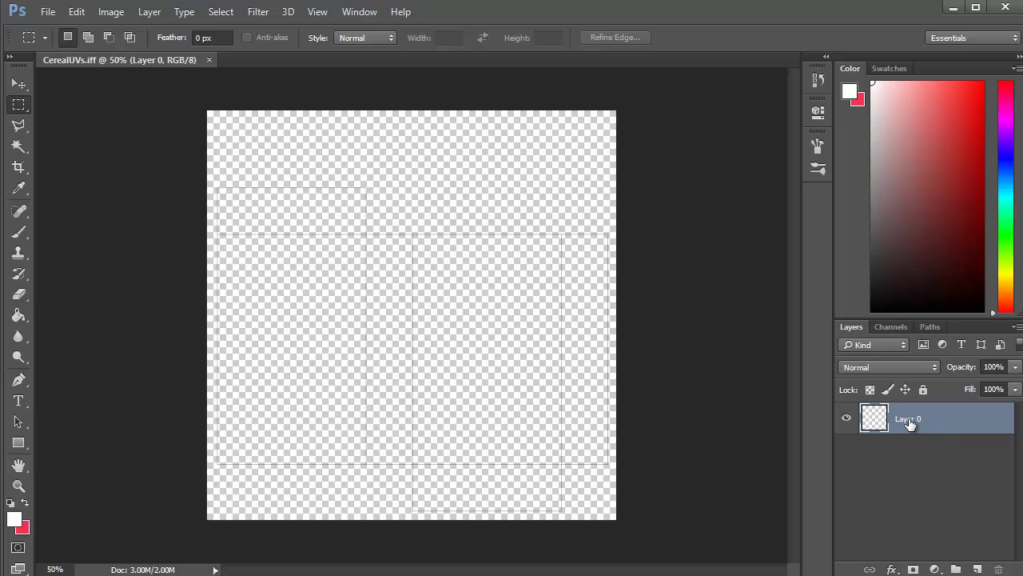
Step: Rename the layer holding the UV lines to UVLayer
double_click(908, 421)
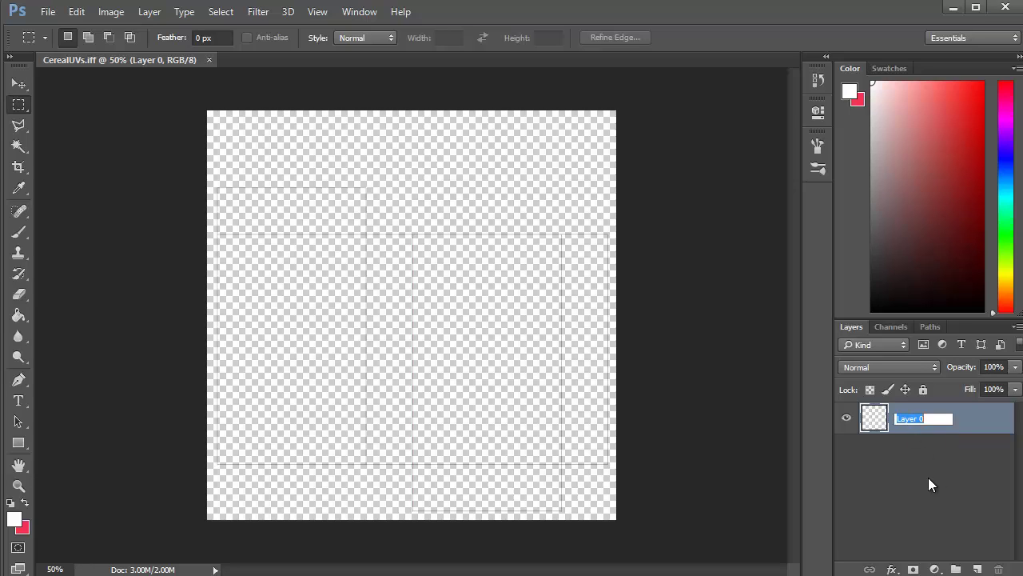
type("UVLayer")
key("Return")
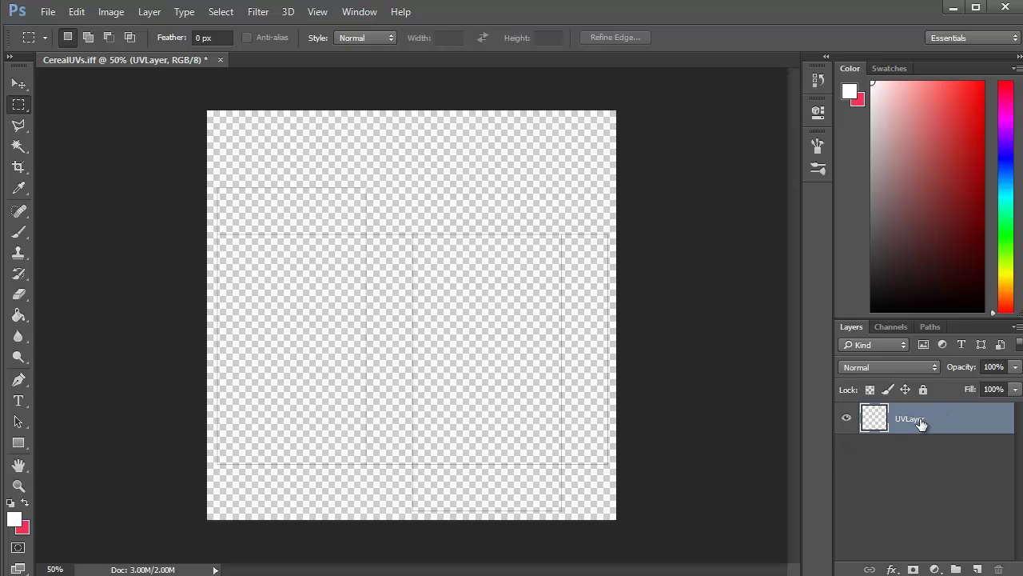
Step: Check UVLayer by toggling its visibility off and on, and add a new empty layer beneath it
left_click(847, 418)
left_click(846, 418)
left_click(977, 568)
left_click_drag(934, 420, 934, 460)
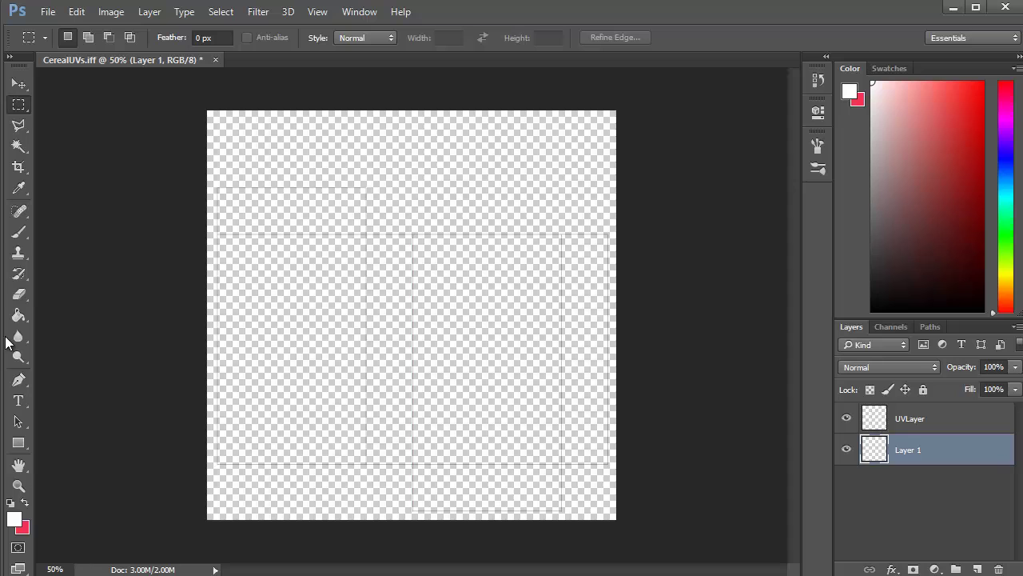
Step: Fill Layer 1 with white using the Paint Bucket, keeping white (ffffff) as the foreground colour
left_click(19, 316)
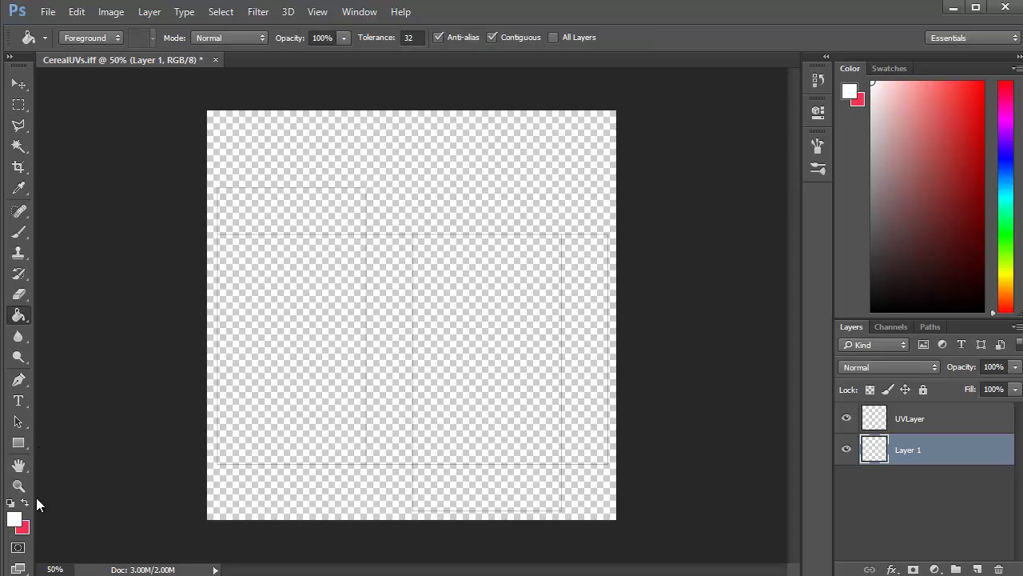
left_click(14, 519)
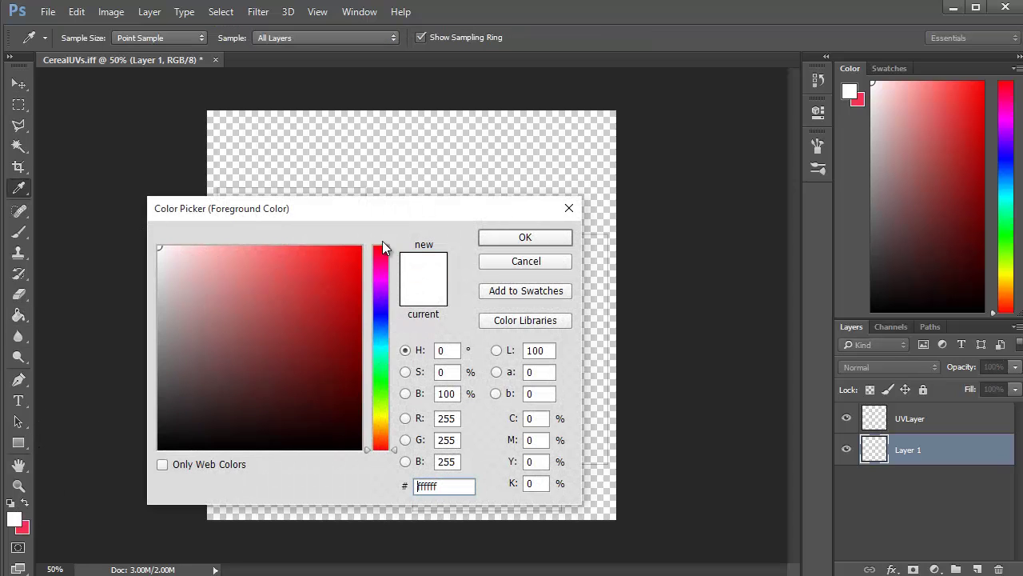
left_click(525, 236)
left_click(511, 166)
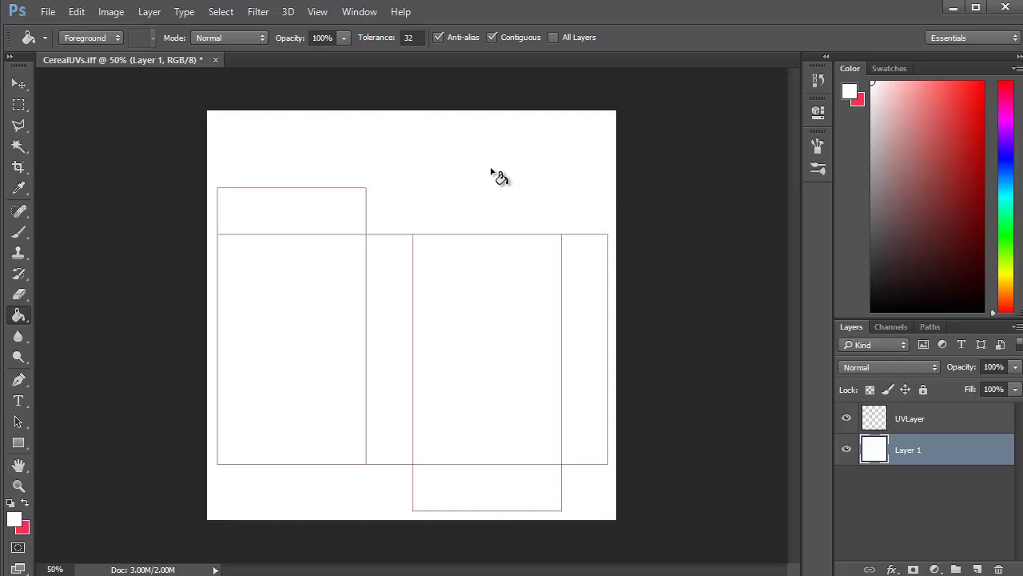
Step: Compare the canvas with and without the UV lines by toggling UVLayer's visibility, leaving it visible
left_click(485, 221, "ctrl")
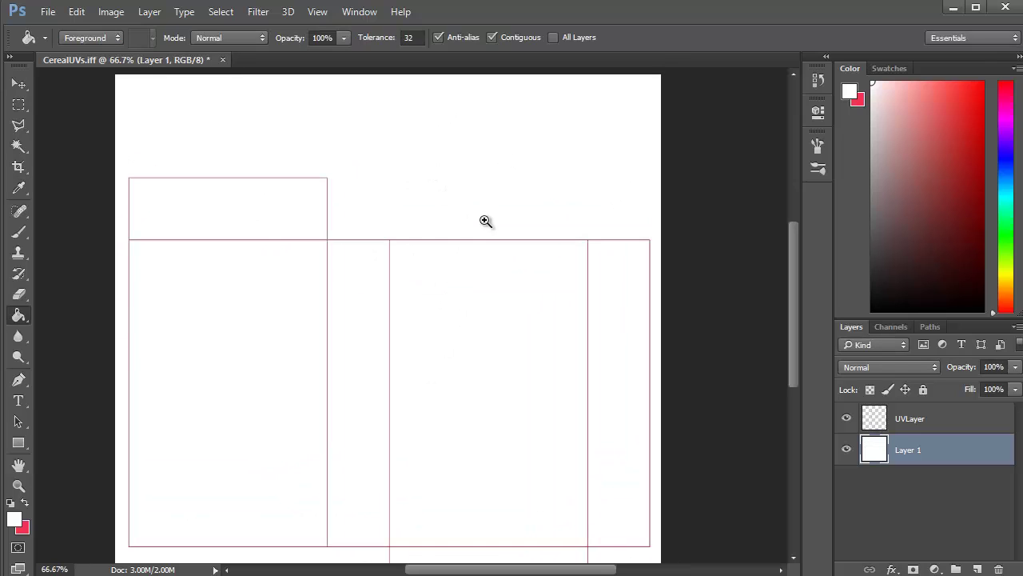
left_click(849, 420)
left_click(848, 420)
left_click(848, 420)
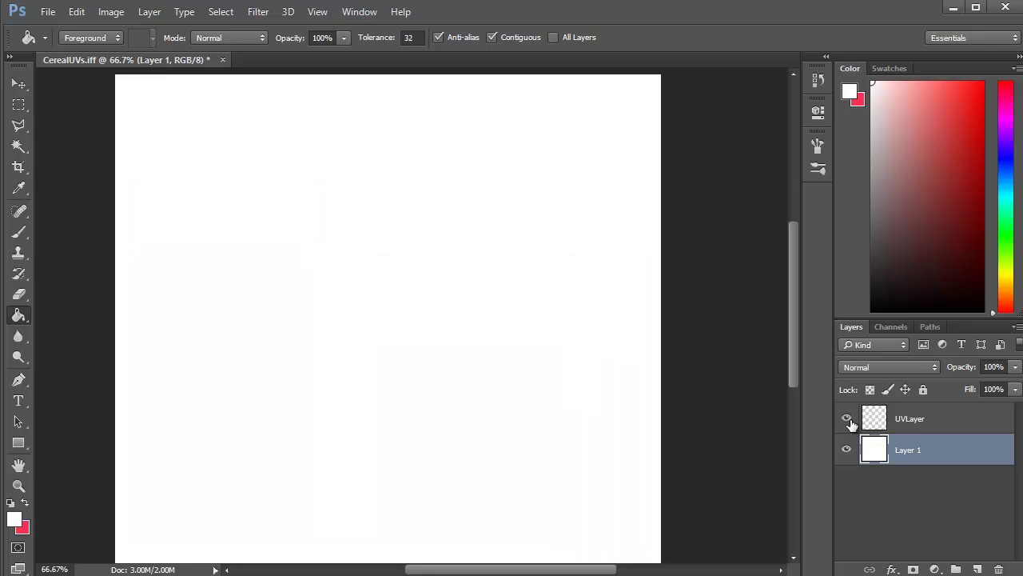
left_click(848, 420)
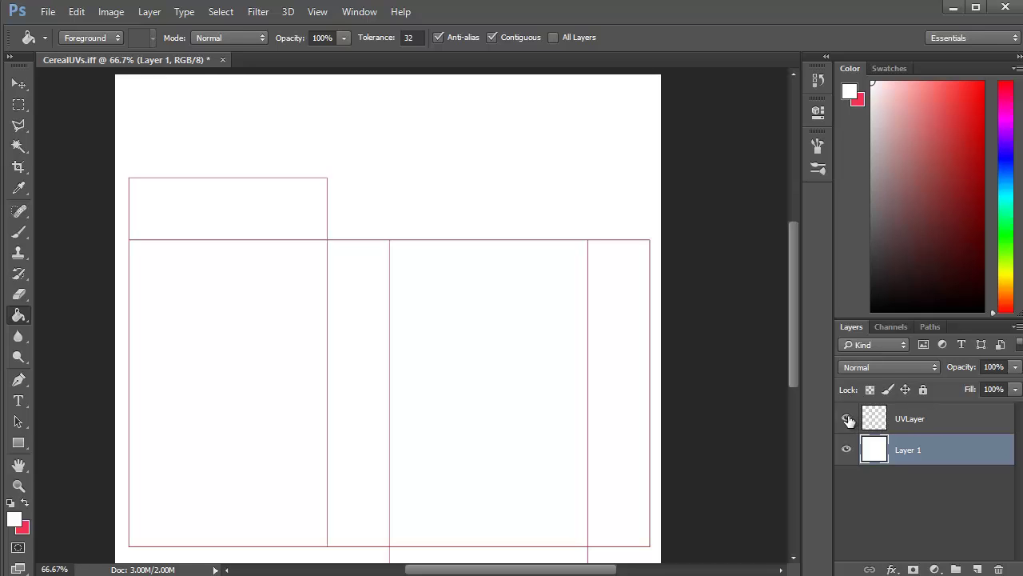
left_click(848, 420)
left_click(849, 420)
left_click_drag(794, 256, 790, 273)
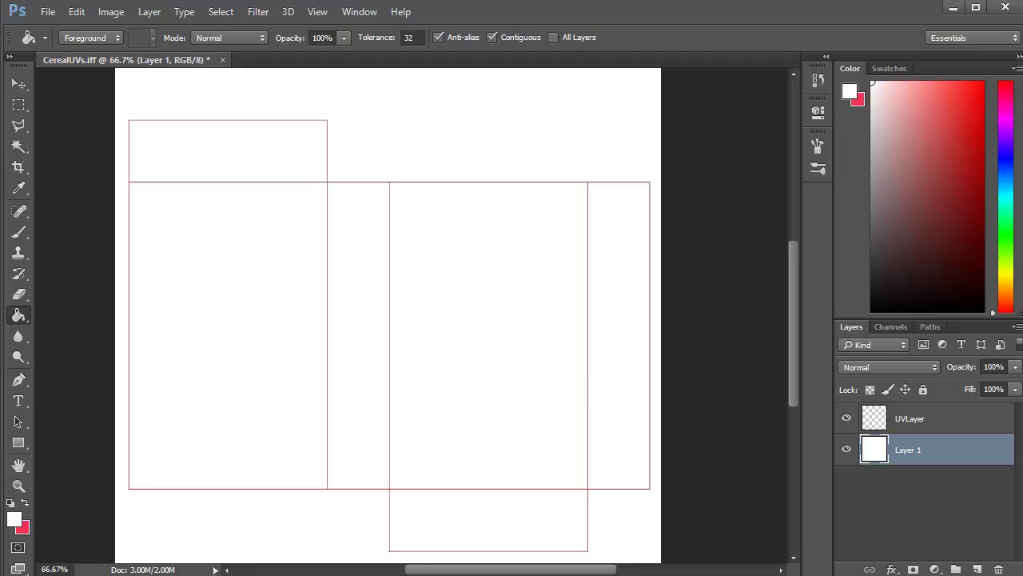
Step: Switch to Chrome and open the flattened Trix Super Holes box image at full size from the cereal box image results
key("alt+Tab")
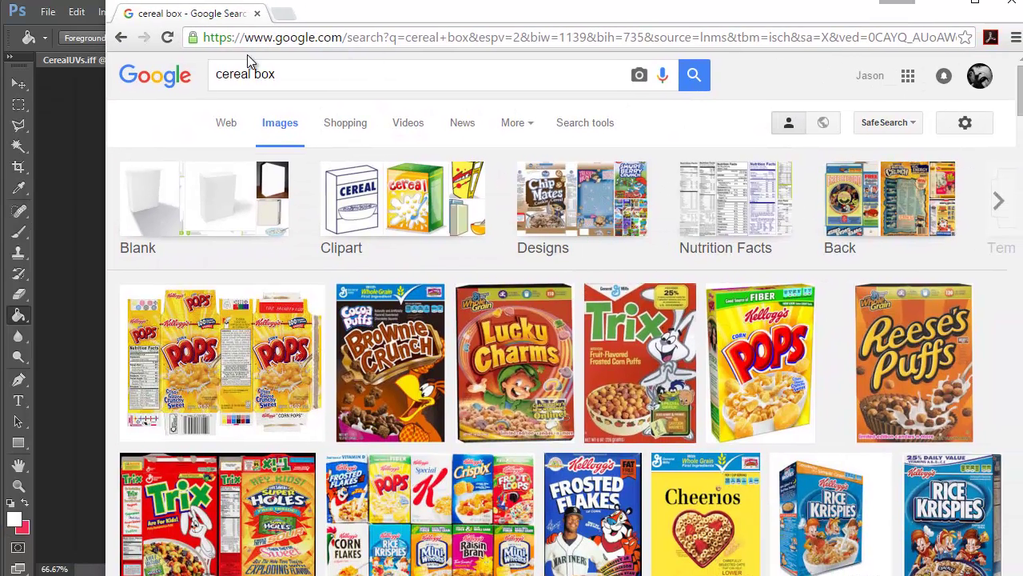
left_click_drag(293, 75, 171, 80)
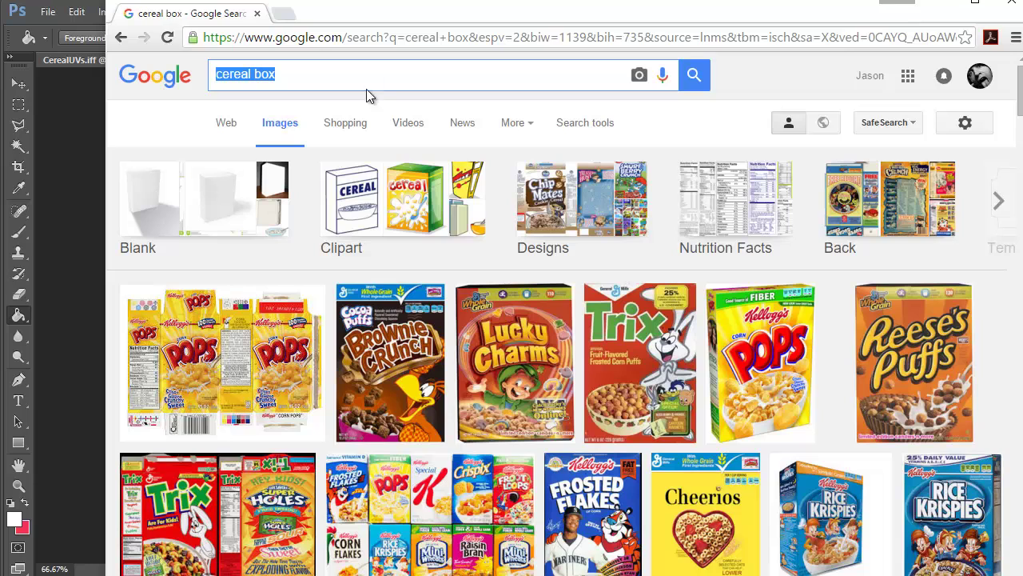
scroll(637, 430, "down", 2)
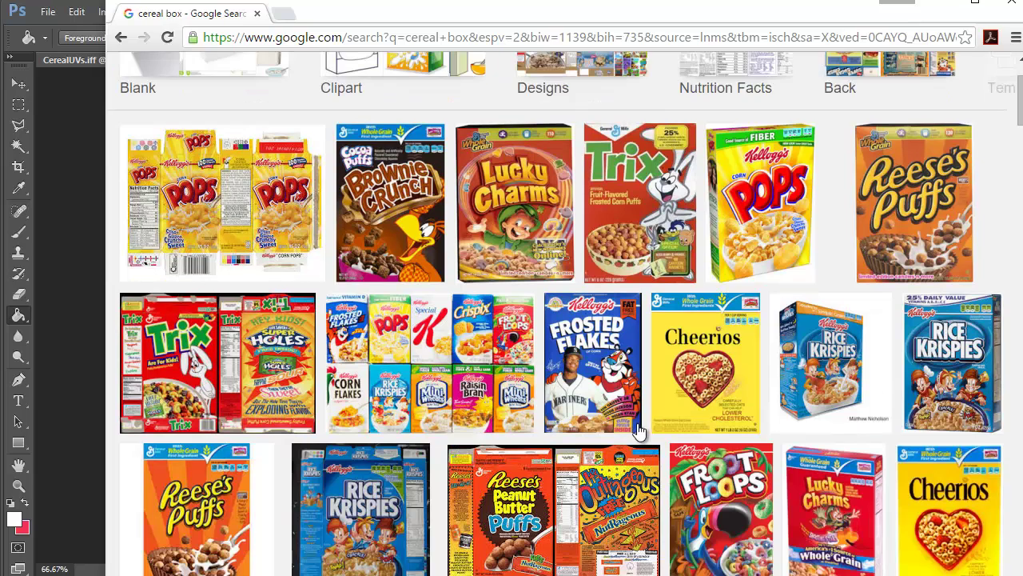
scroll(631, 428, "down", 1)
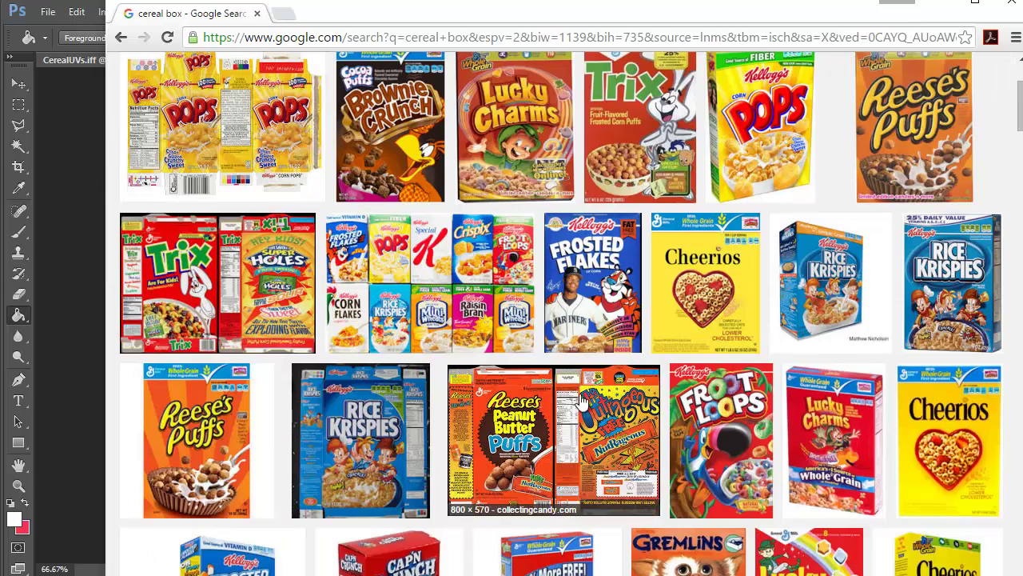
left_click(264, 288)
scroll(539, 176, "down", 3)
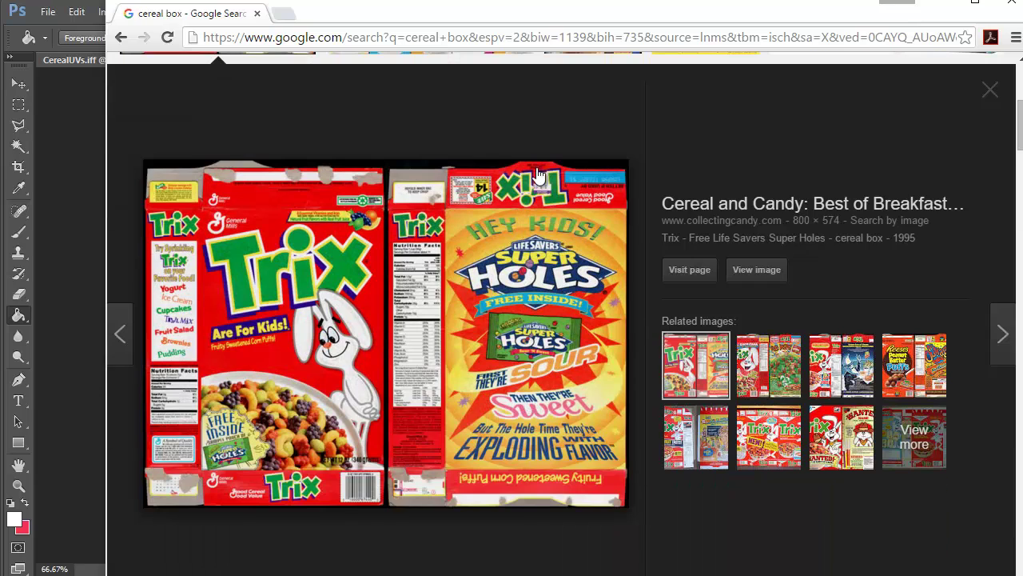
left_click_drag(548, 7, 519, 1)
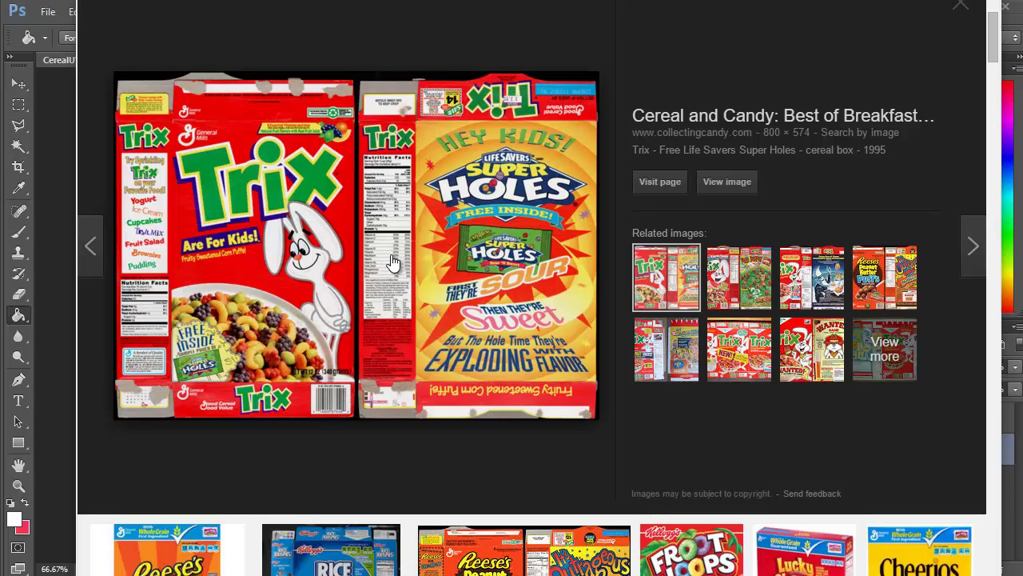
left_click(740, 186)
Step: Save the Trix box image as a JPEG under its suggested file name in MayaProjectsInProgress > CubeUV > sourceimages on drive E
right_click(426, 160)
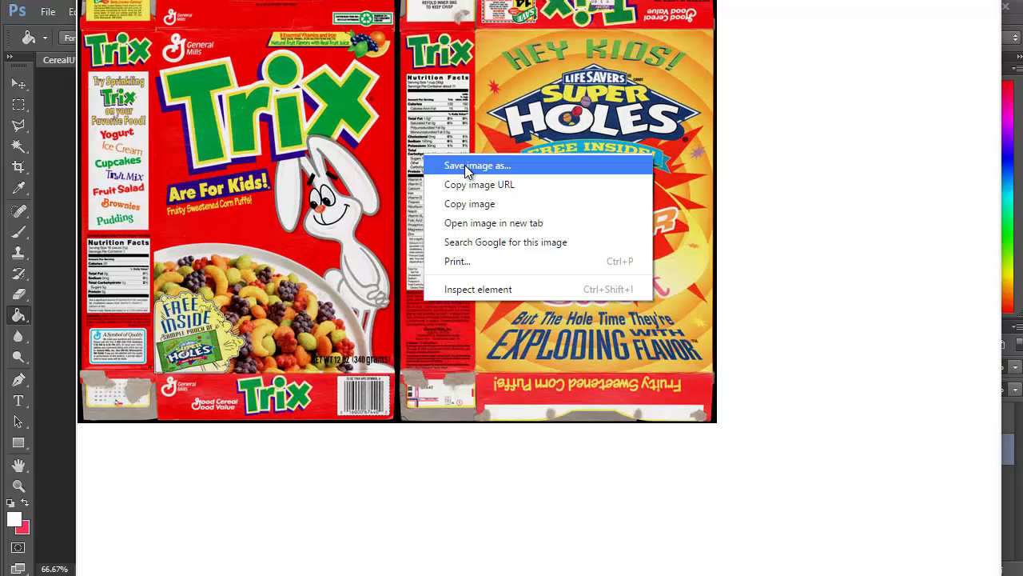
left_click(452, 165)
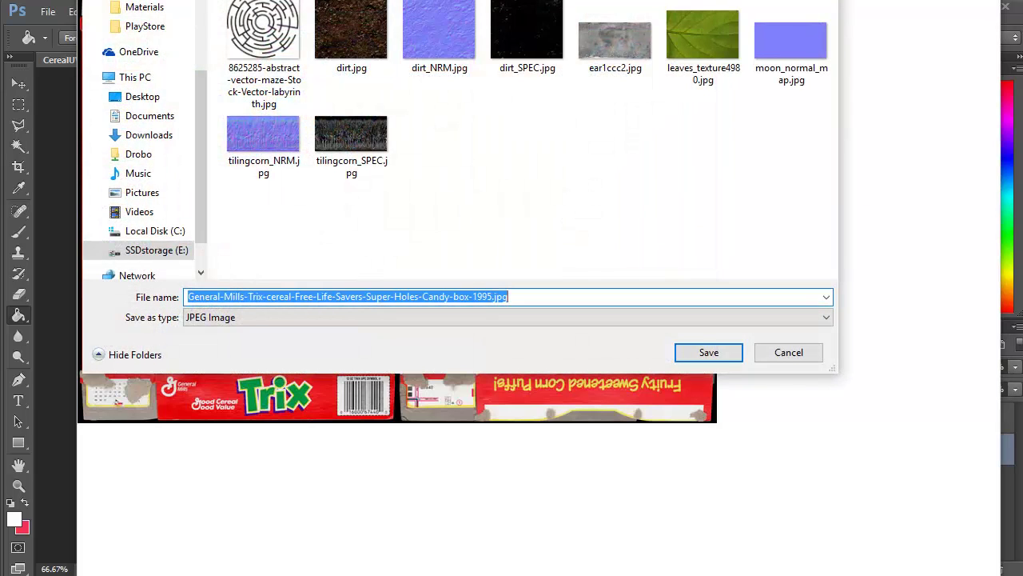
left_click(120, 223)
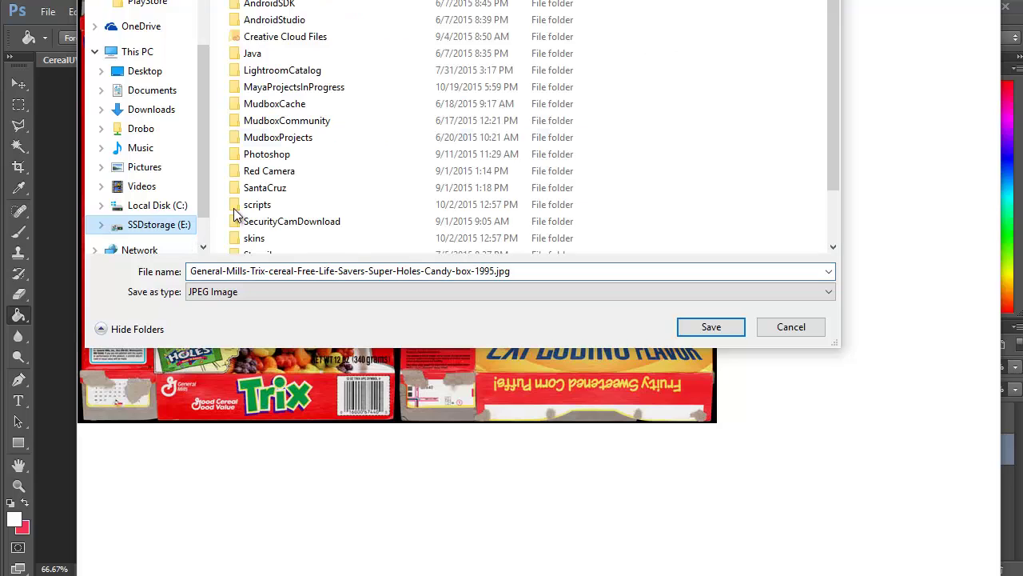
left_click(306, 139)
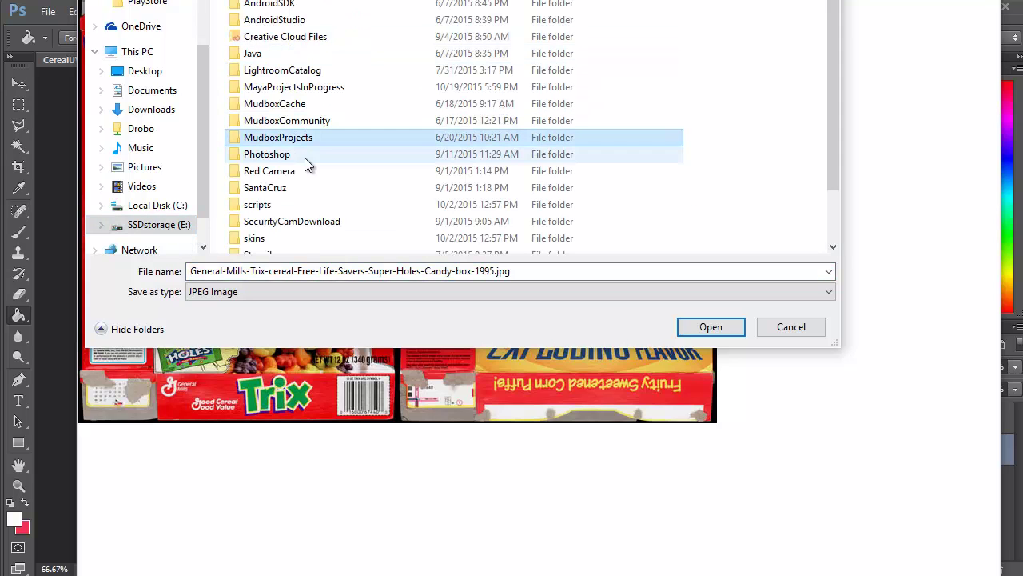
double_click(309, 87)
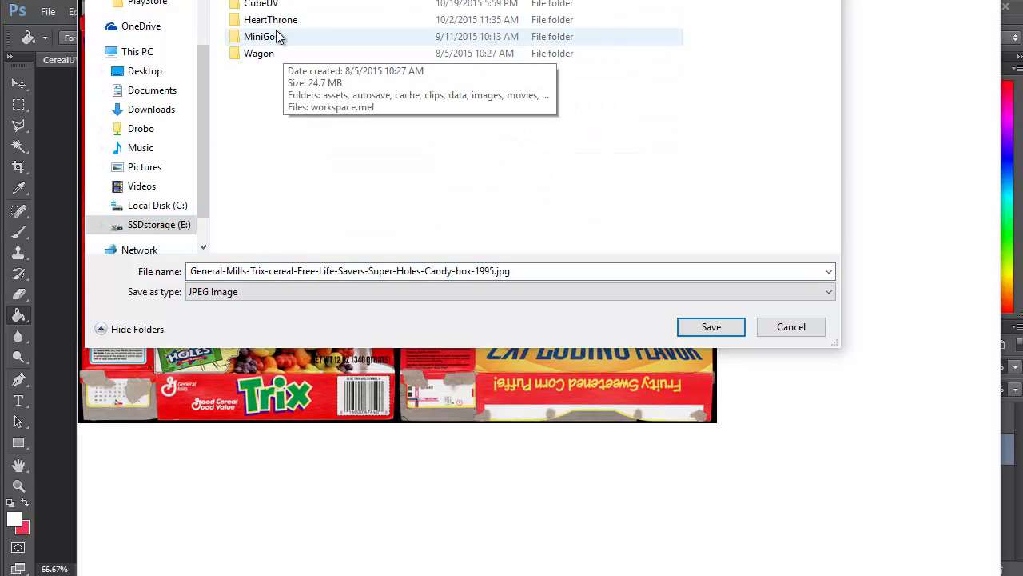
double_click(260, 4)
left_click(292, 156)
left_click(296, 171)
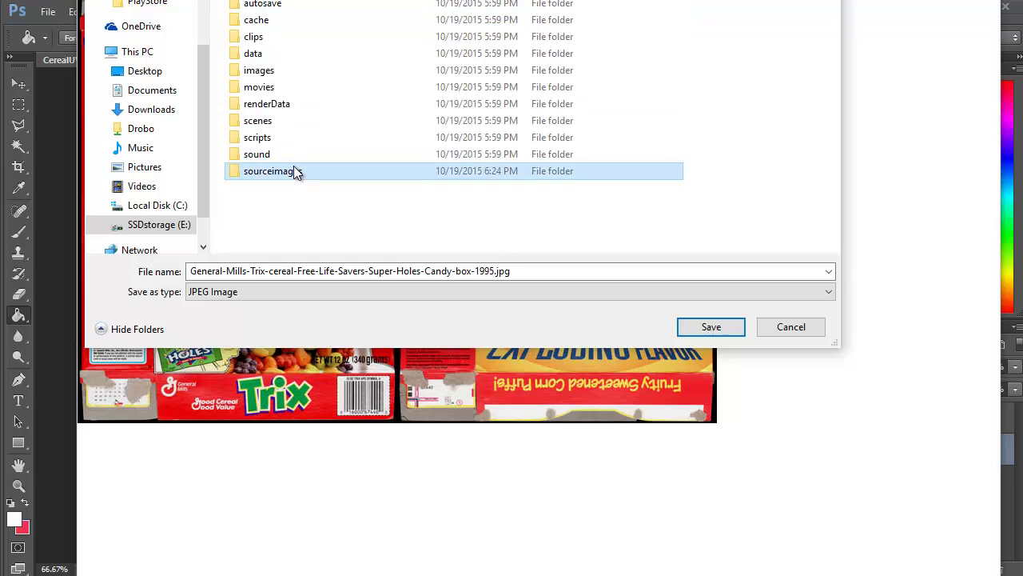
double_click(295, 171)
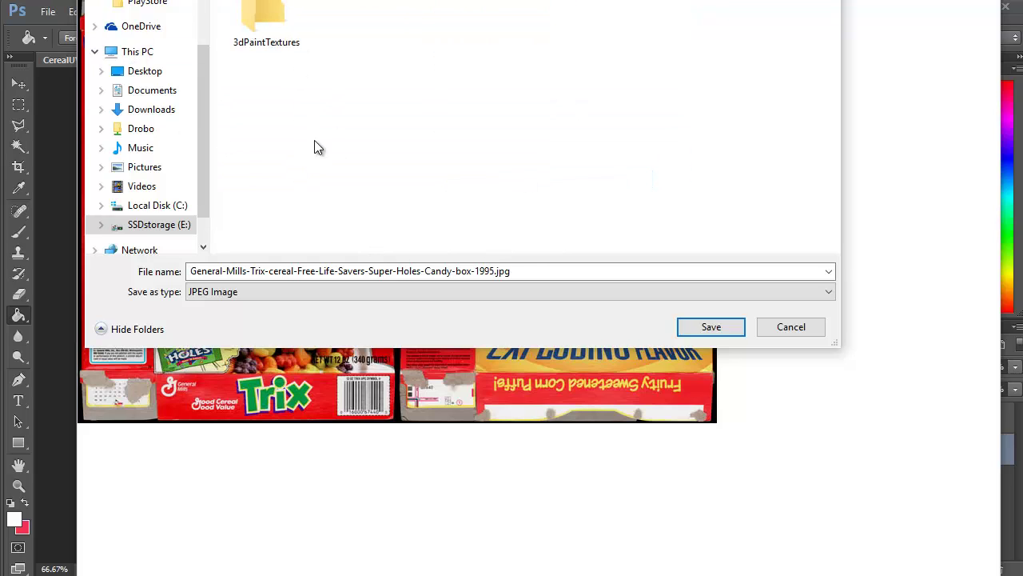
left_click(708, 326)
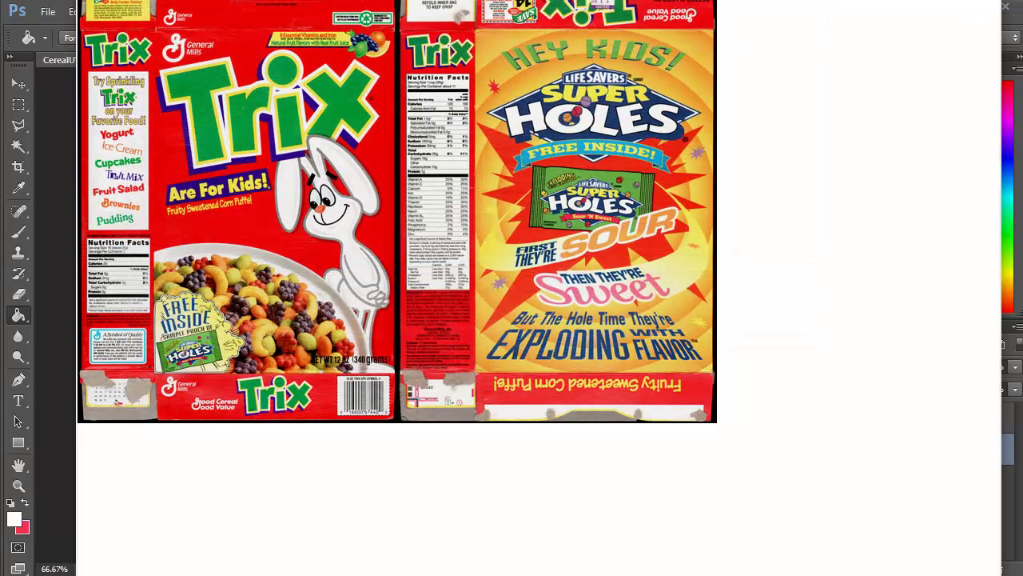
Step: Place the General-Mills-Trix JPG from the sourceimages folder in File Explorer into the CerealUVs.iff document in Photoshop
key("alt+Tab")
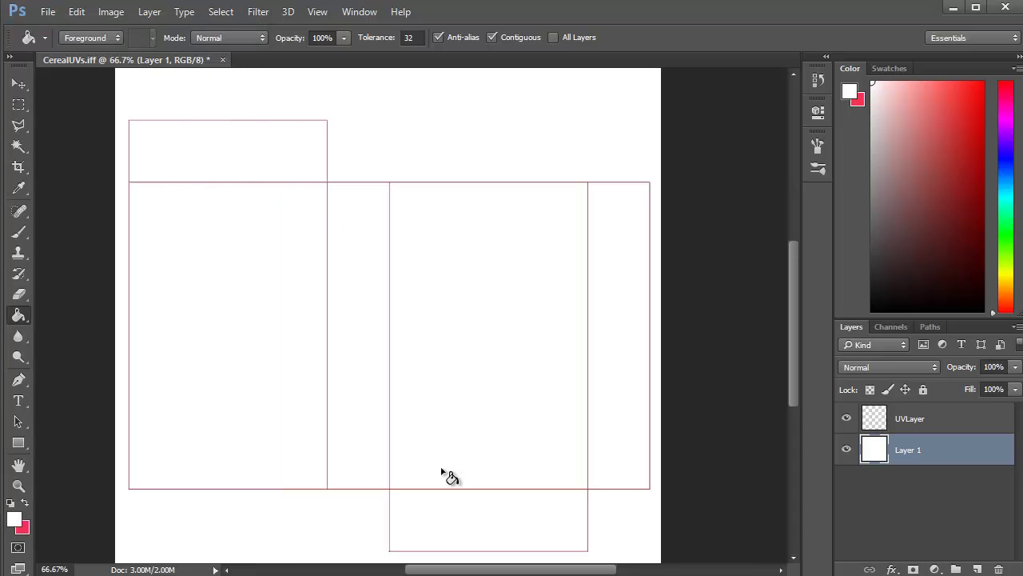
key("alt+Tab")
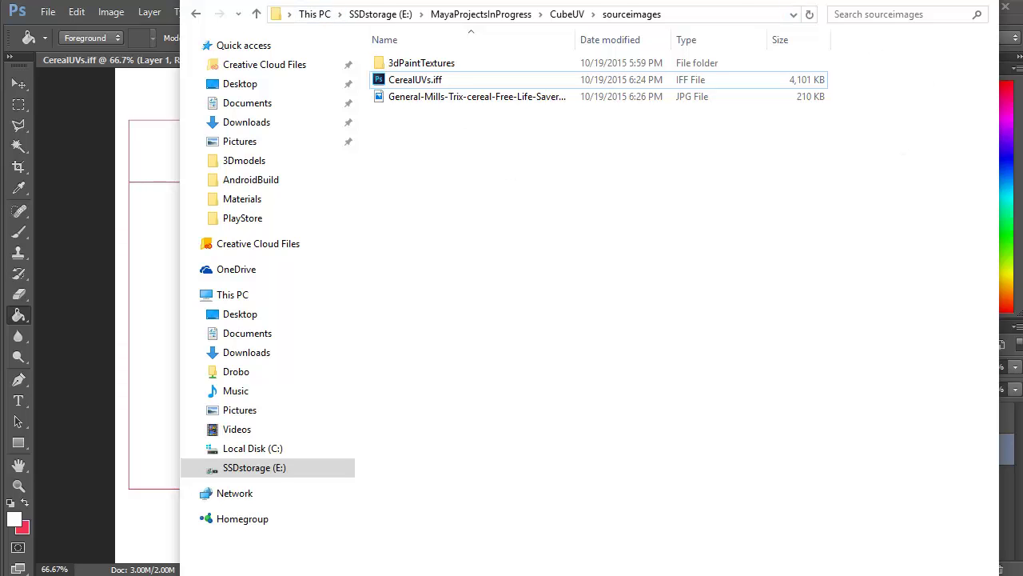
left_click_drag(829, 96, 1022, 95)
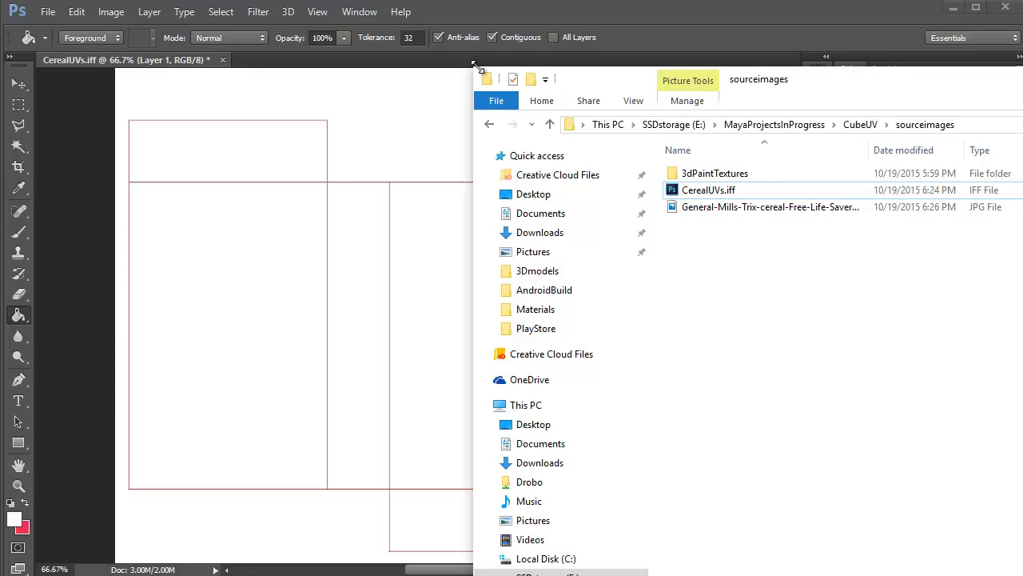
left_click_drag(472, 64, 637, 216)
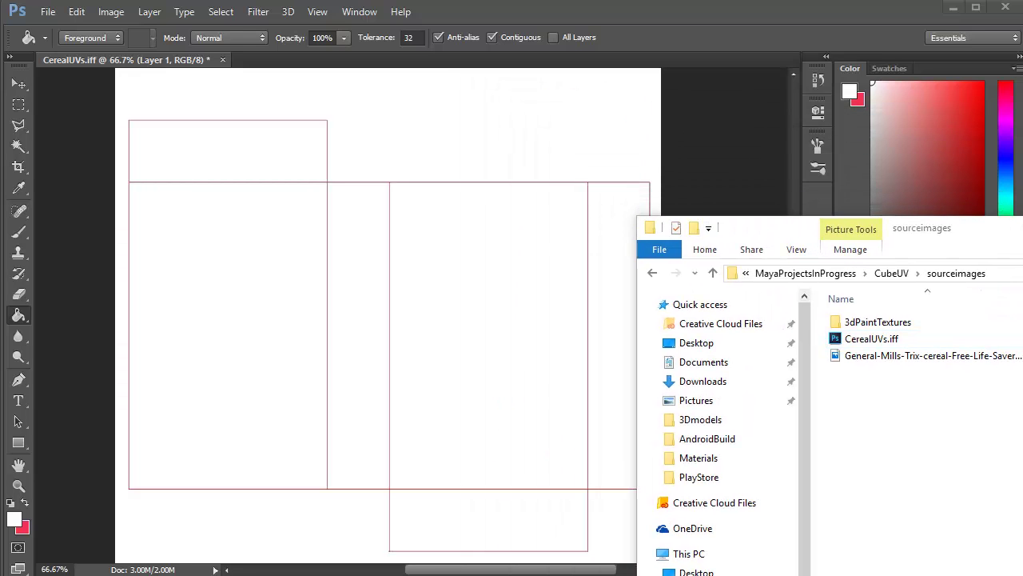
left_click_drag(1022, 232, 885, 144)
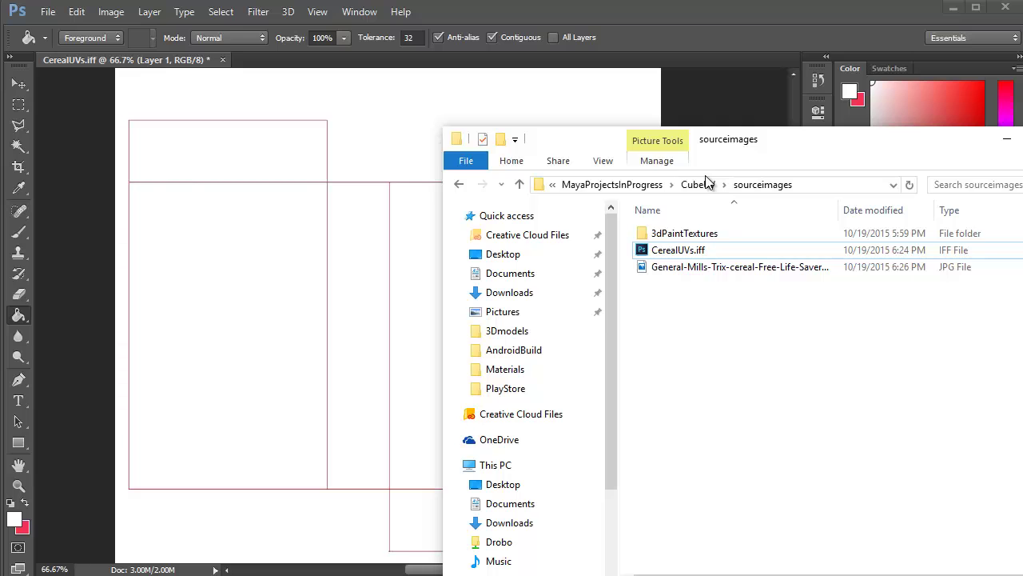
left_click_drag(704, 139, 669, 132)
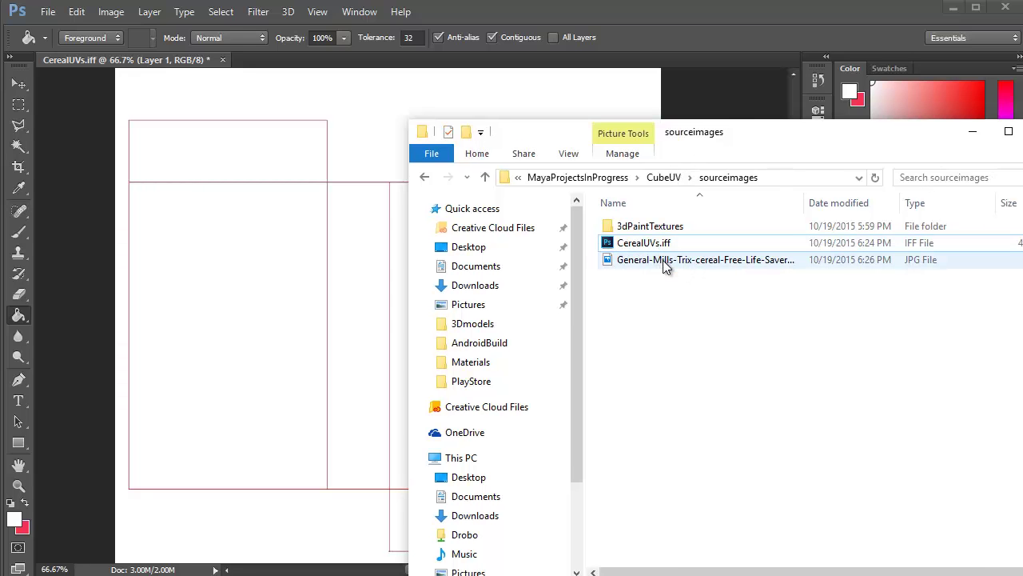
left_click(665, 259)
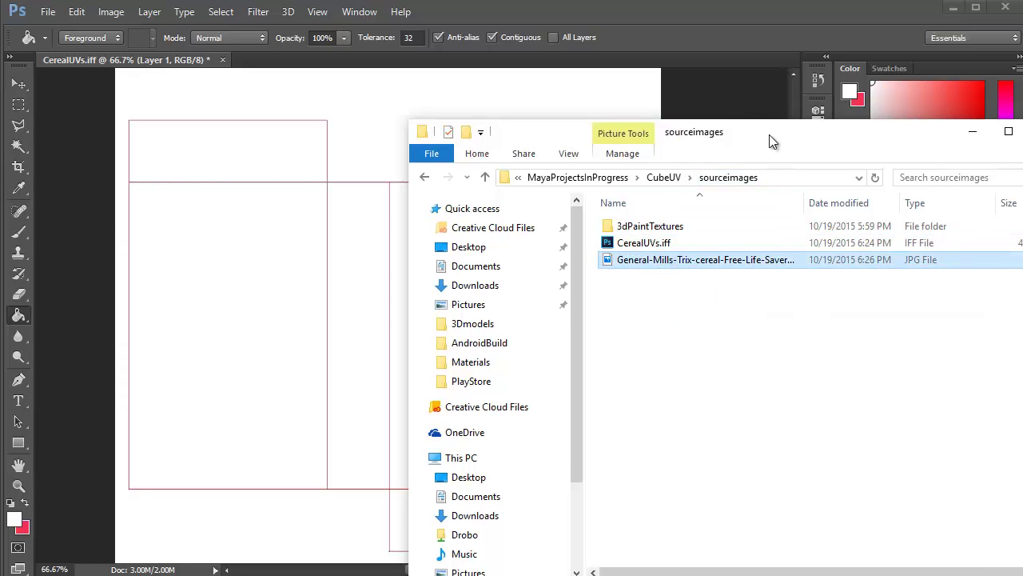
left_click_drag(769, 134, 1022, 144)
left_click_drag(920, 270, 424, 320)
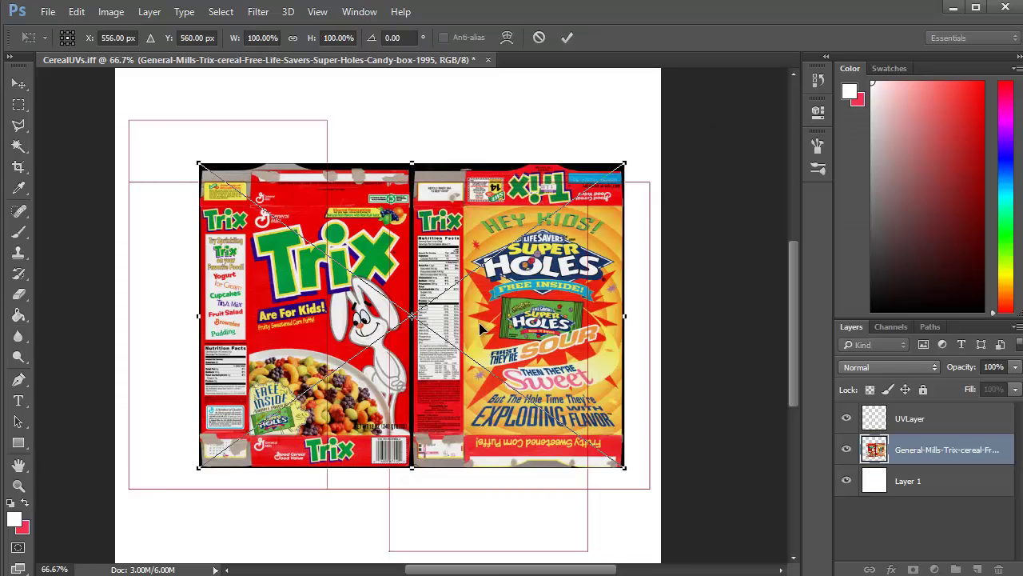
Step: Scale the placed Trix image to about 120.5%, align its left edge with the UV layout's left edge, and commit the placement
left_click_drag(495, 320, 426, 340)
left_click_drag(557, 178, 640, 108)
left_click_drag(453, 283, 448, 306)
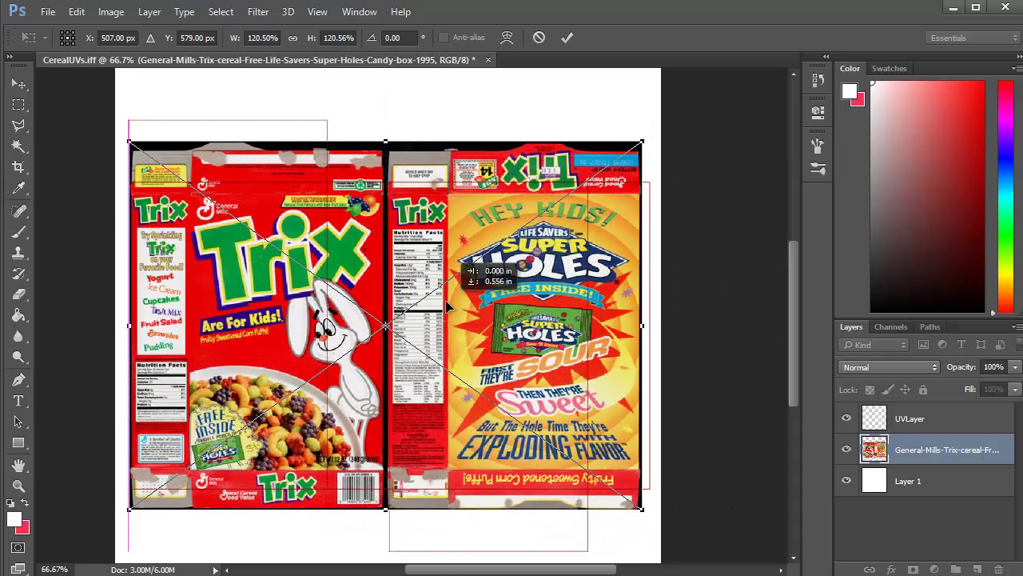
key("Return")
key("g")
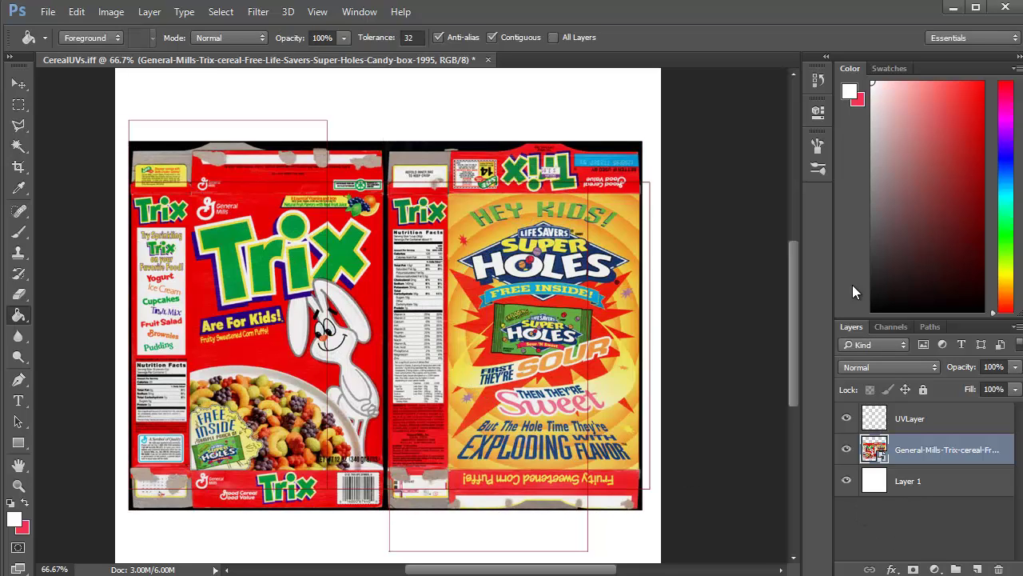
Step: Select the Trix box's front panel with a rectangular marquee, from below the top flap to above the bottom flap
left_click(19, 105)
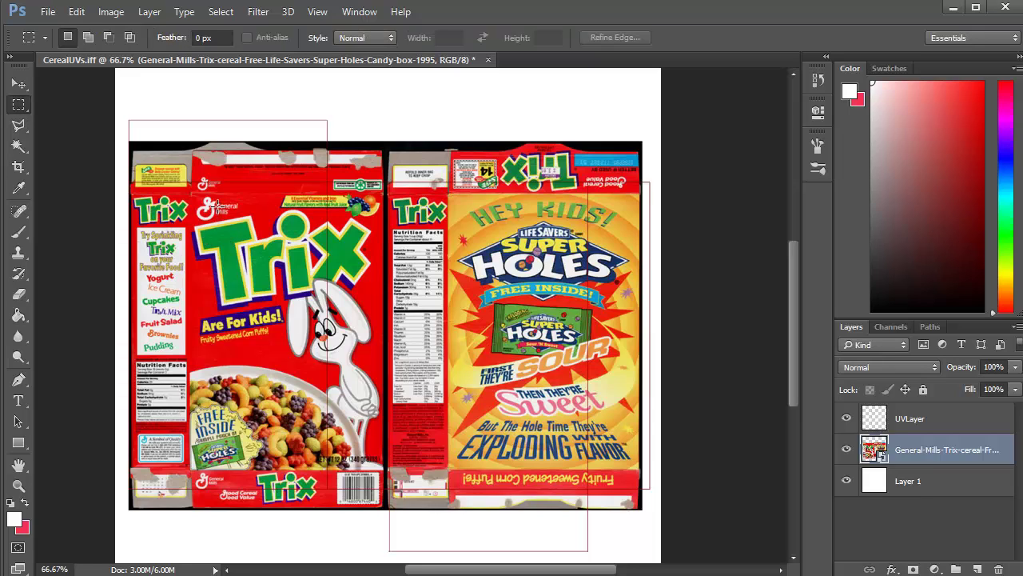
left_click(225, 228, "ctrl")
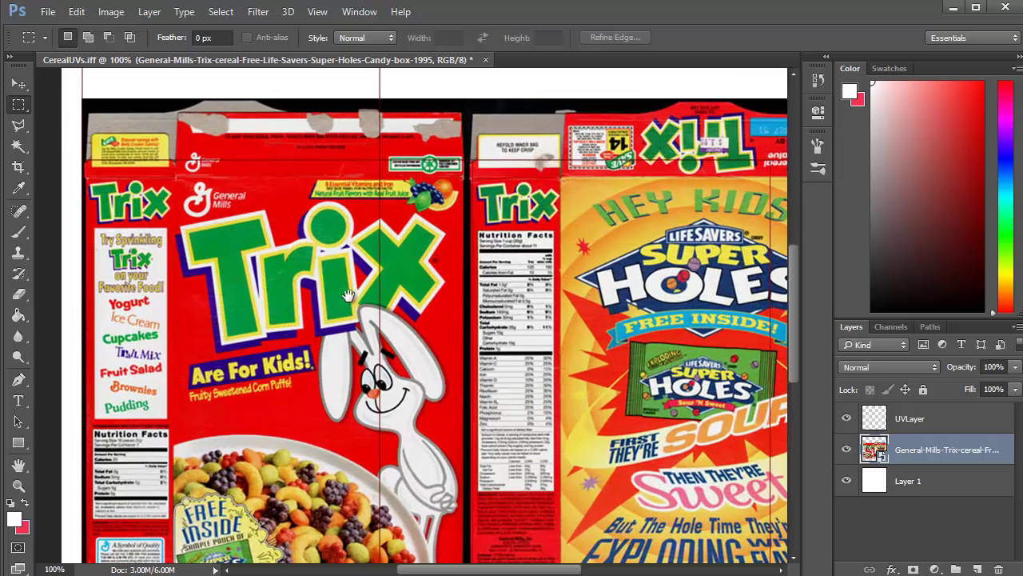
scroll(355, 242, "down", 2)
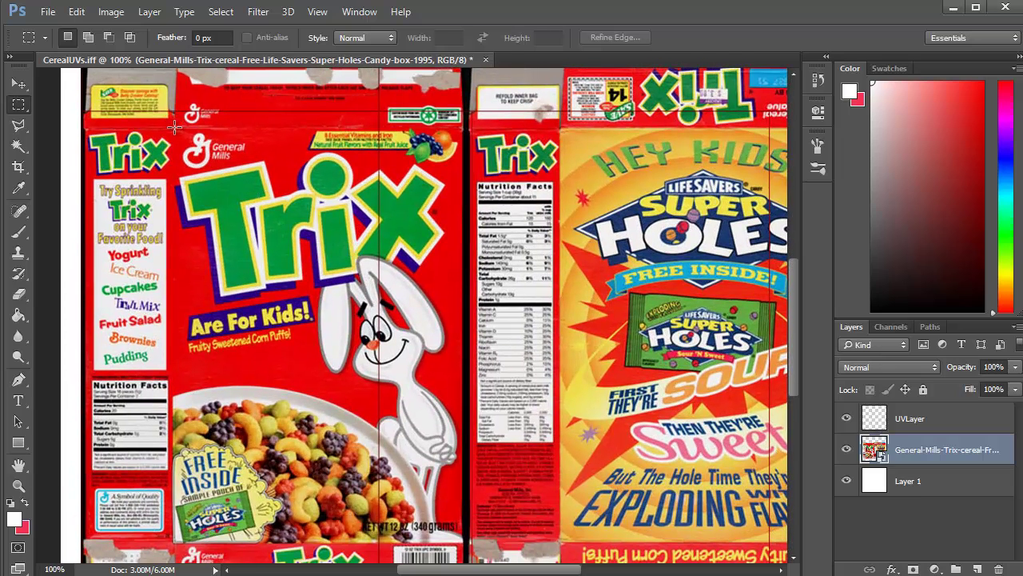
left_click_drag(174, 127, 462, 543)
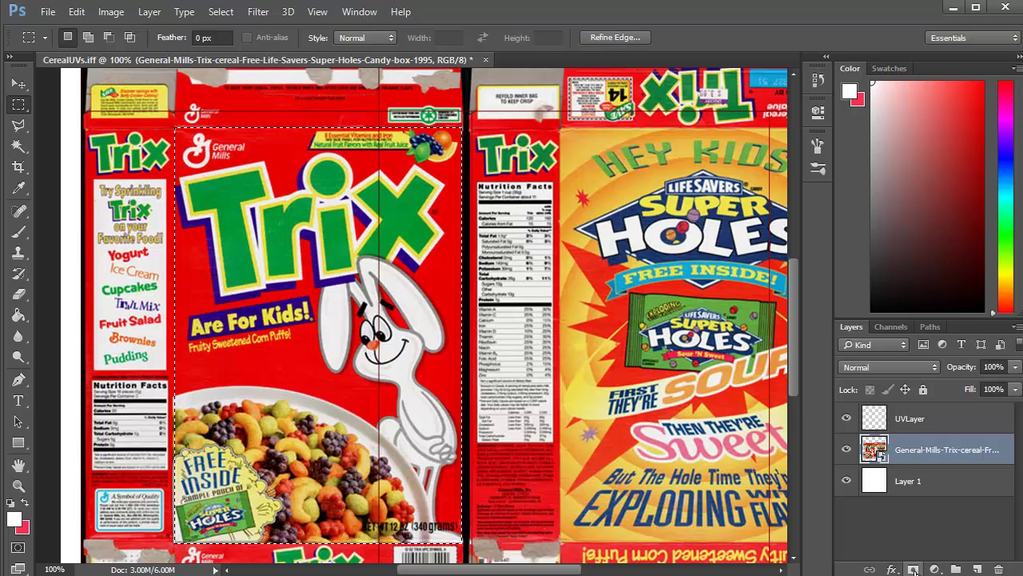
Step: Mask the Trix layer to the selected front panel and roughly fit it in the front UV rectangle, scaled to about 102.6% by 110.7%
left_click(913, 569)
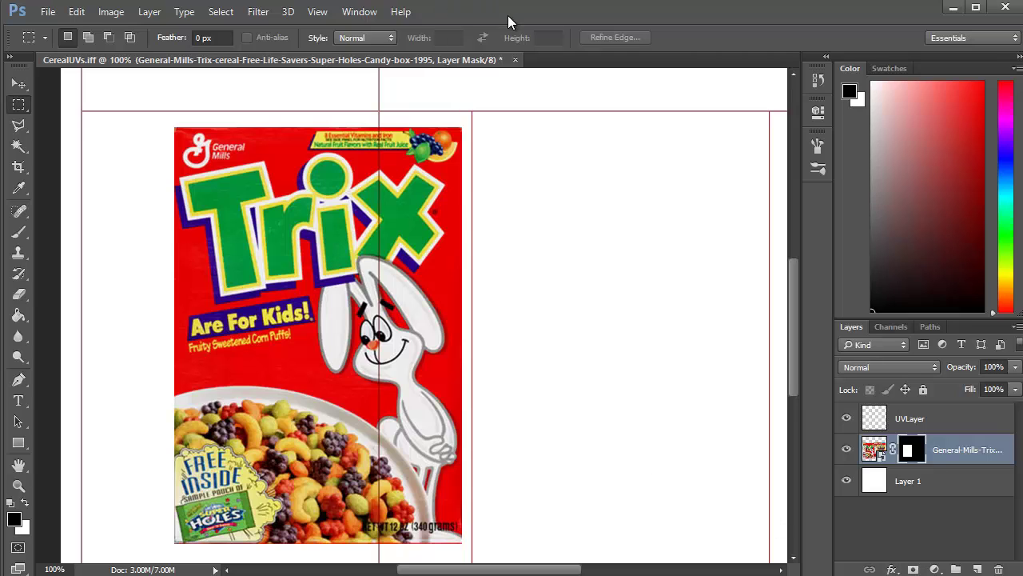
scroll(466, 221, "down", 1, "alt")
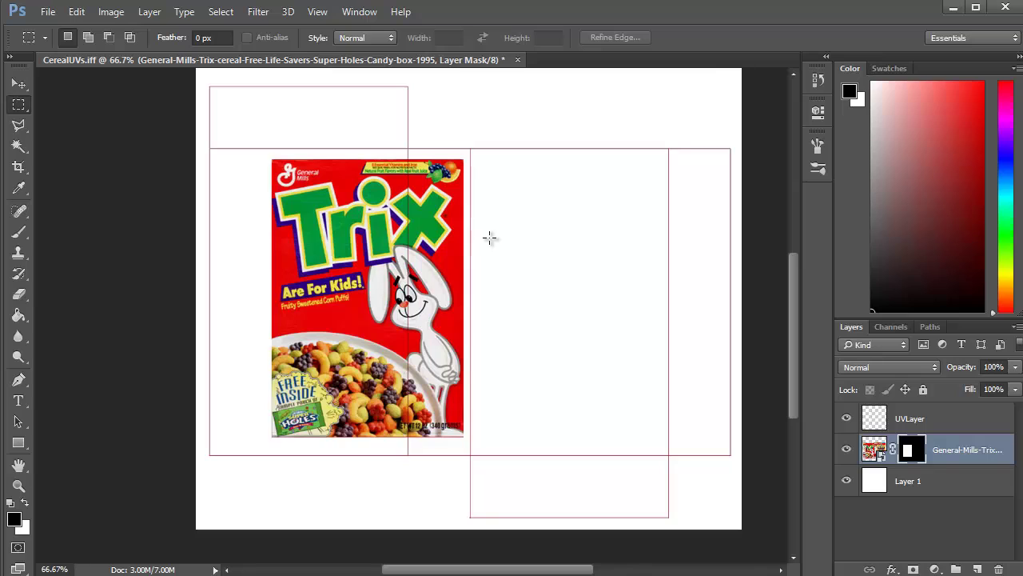
scroll(445, 242, "right", 2)
scroll(420, 258, "up", 1)
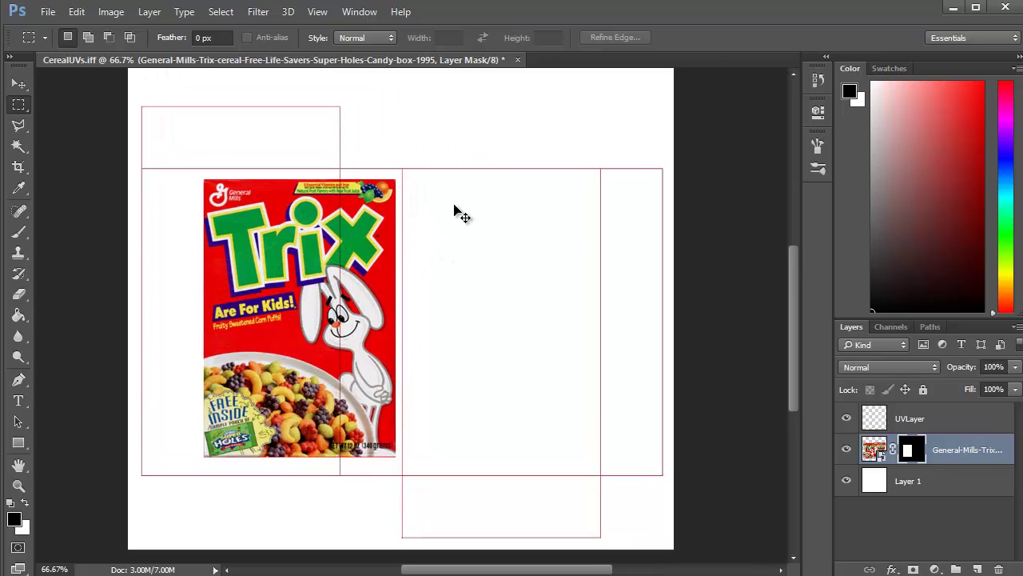
key("ctrl+t")
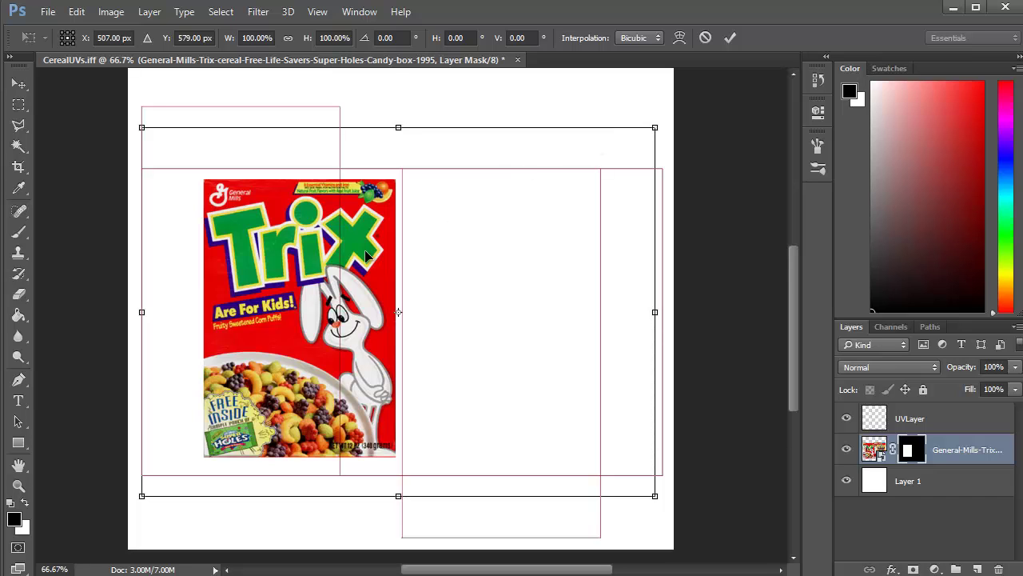
left_click_drag(365, 254, 302, 272)
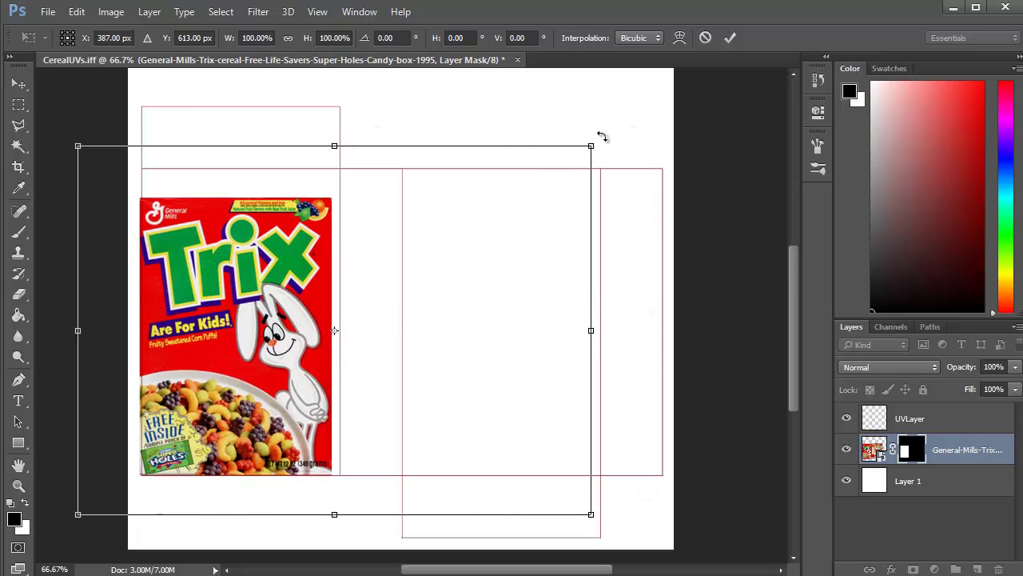
left_click_drag(589, 147, 601, 113)
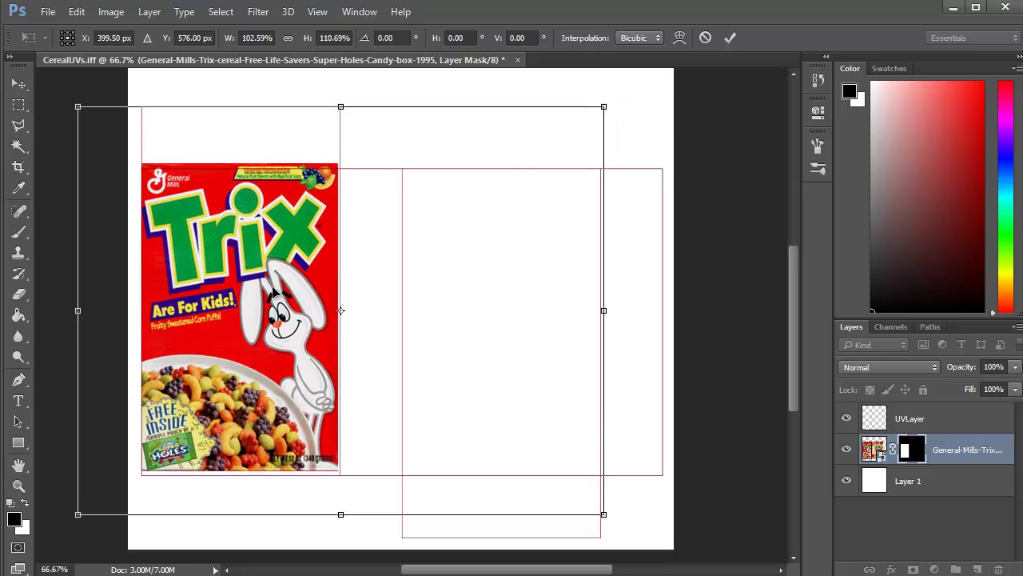
left_click_drag(272, 307, 273, 319)
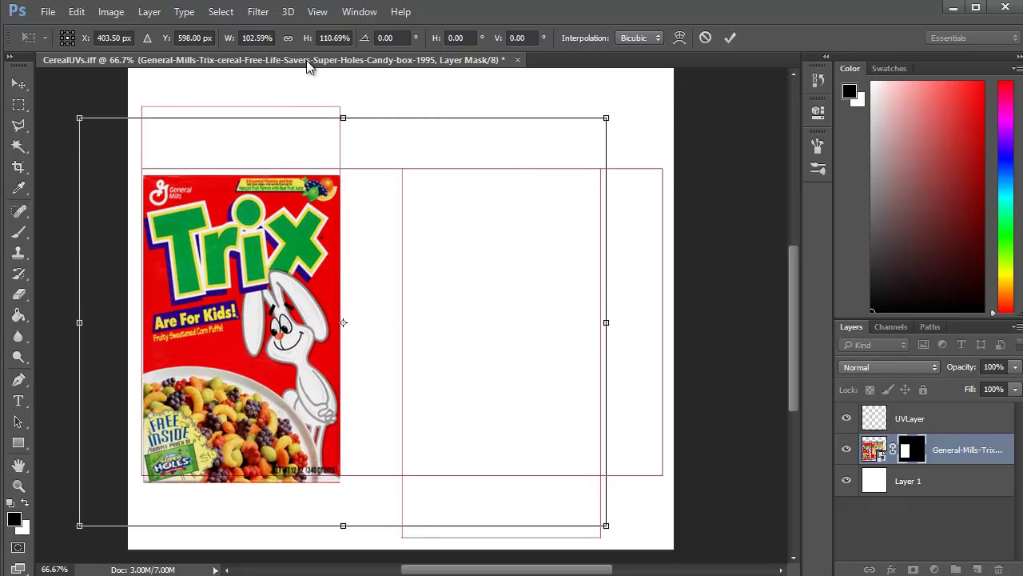
Step: Turn off snapping, refine the front panel to about 103.5% wide by 111.6% high to fill its UV rectangle, and commit the transform
left_click(317, 11)
left_click(354, 323)
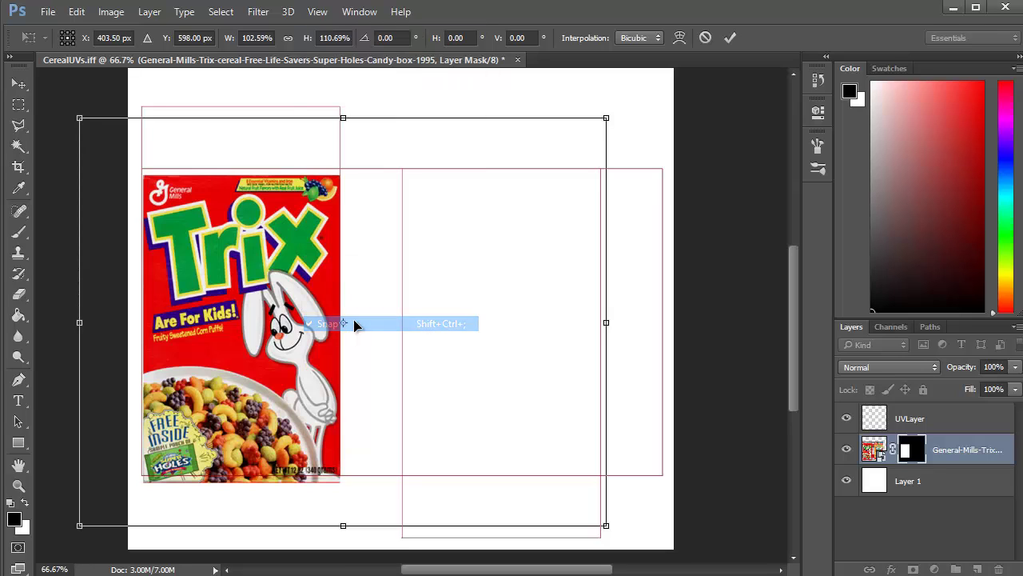
left_click_drag(606, 118, 605, 111)
left_click_drag(608, 111, 607, 110)
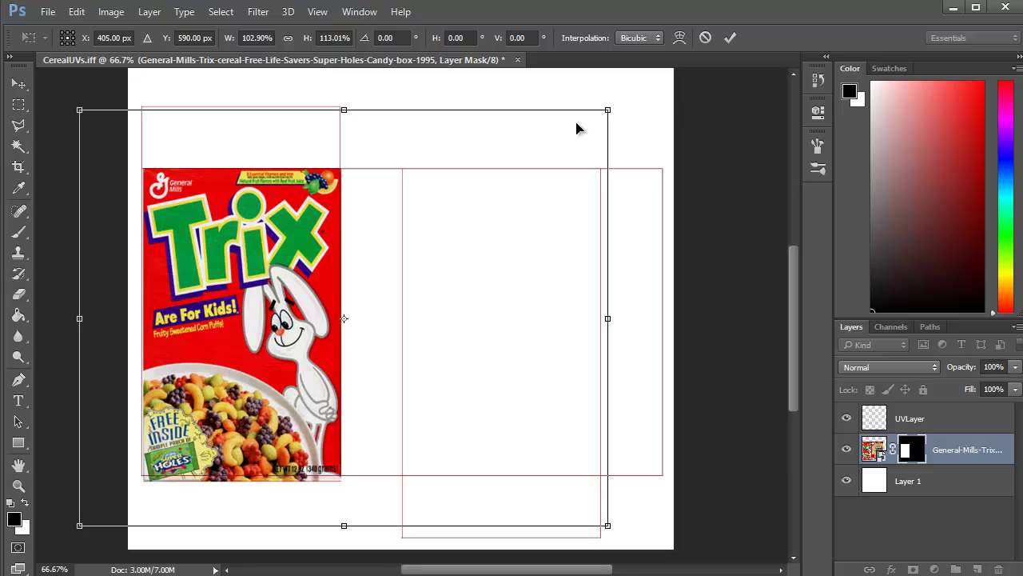
left_click_drag(280, 300, 282, 295)
left_click_drag(606, 105, 608, 111)
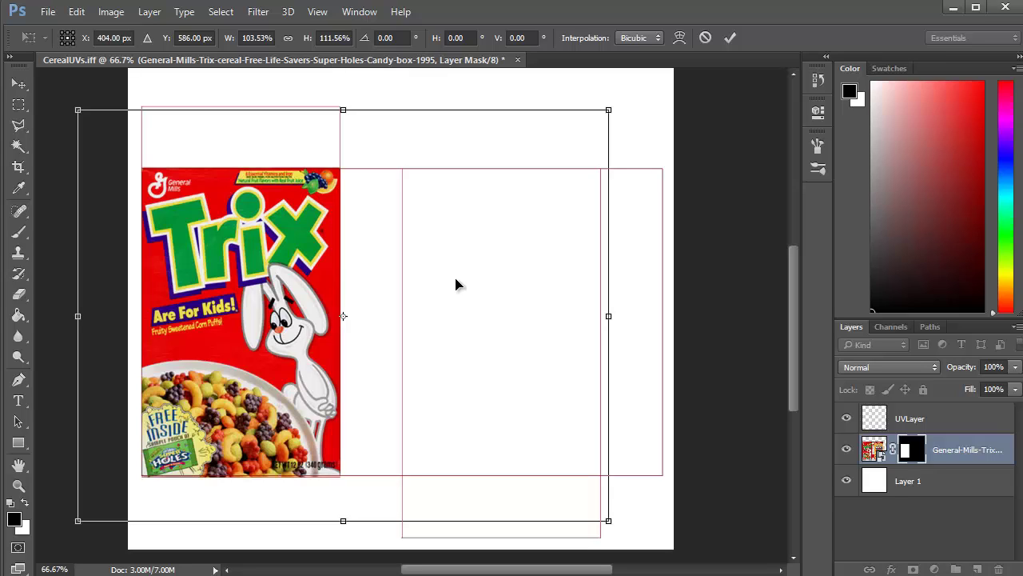
key("Return")
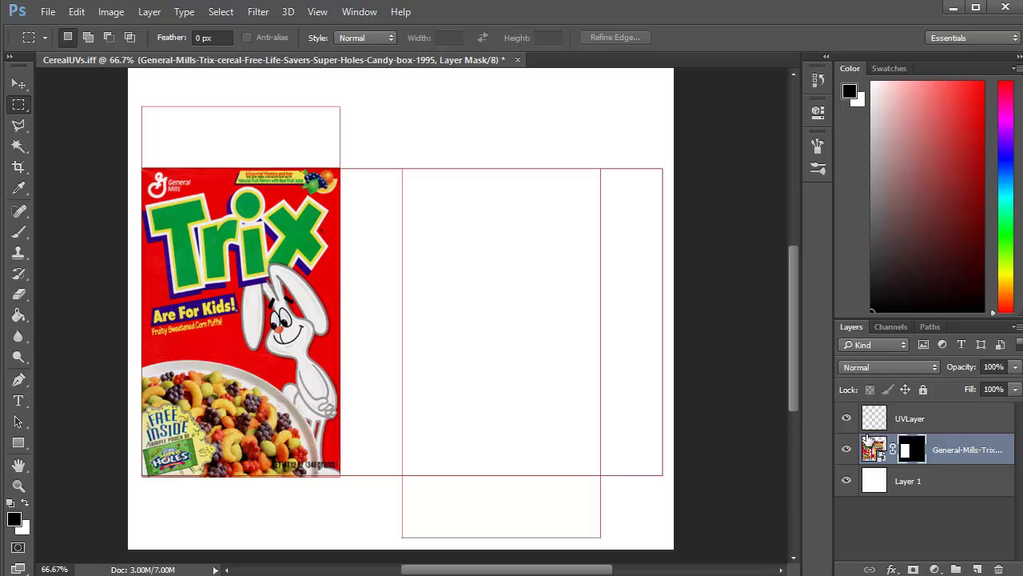
Step: Duplicate the masked front panel layer and delete the copy's layer mask
left_click_drag(874, 453, 976, 569)
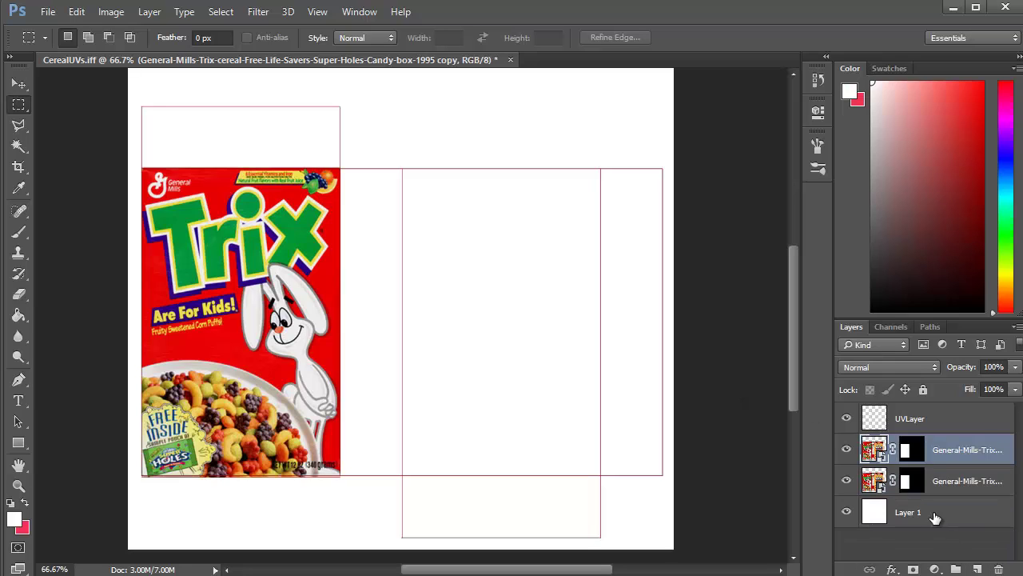
left_click(918, 452)
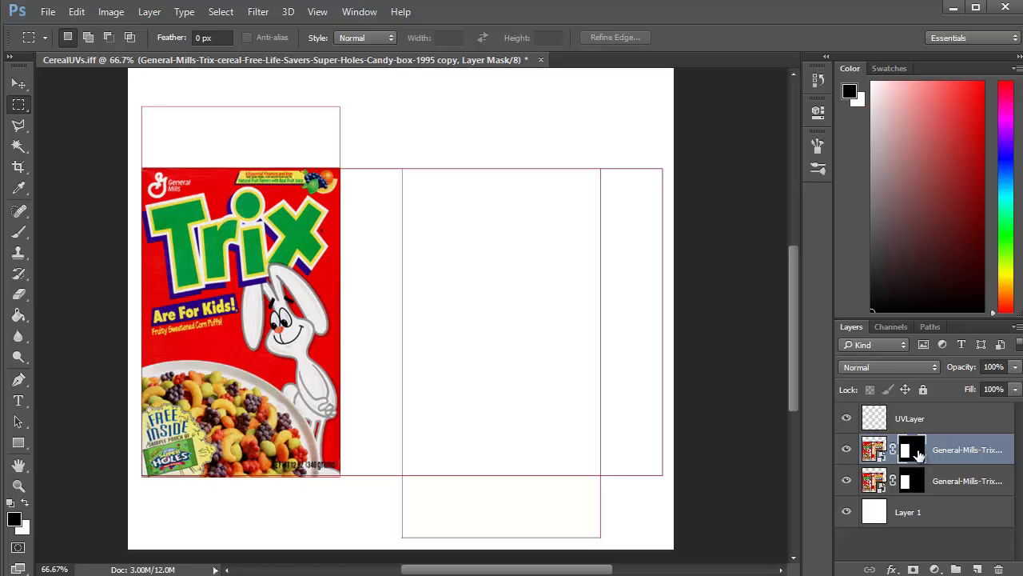
right_click(912, 449)
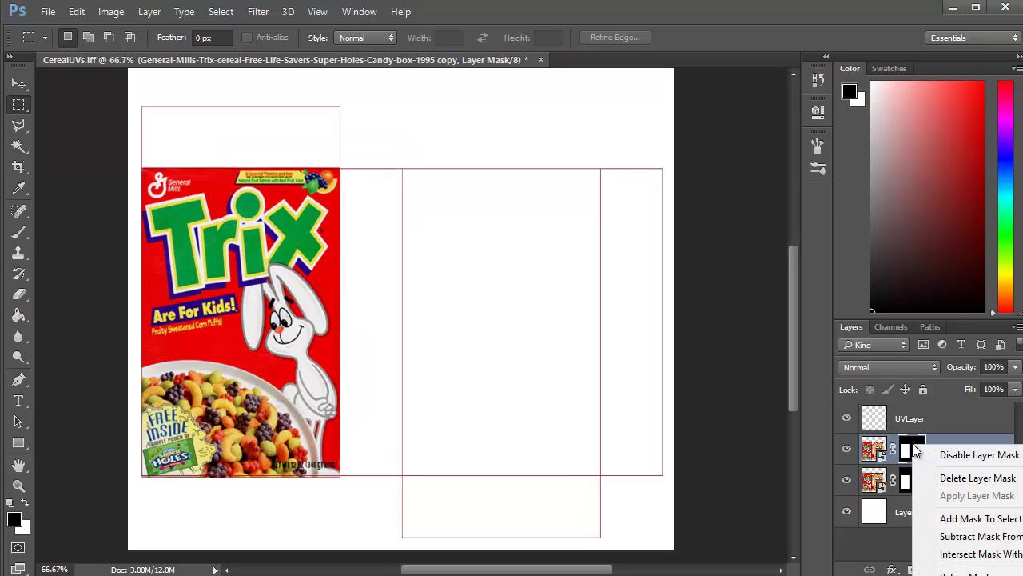
left_click(959, 478)
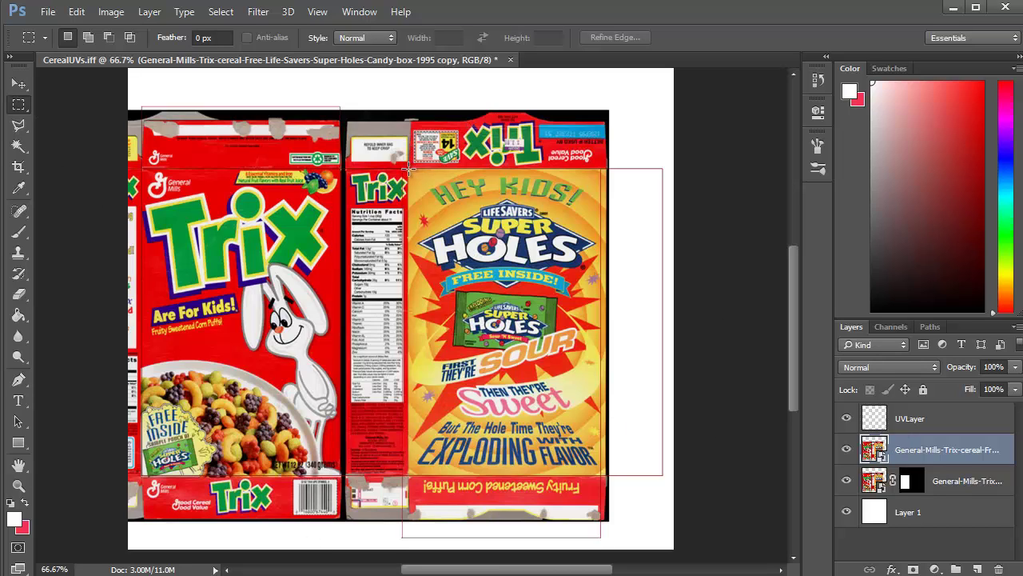
Step: Mask the copy to the Super Holes back panel and shift it into the second large UV rectangle at its original scale
left_click_drag(408, 169, 606, 475)
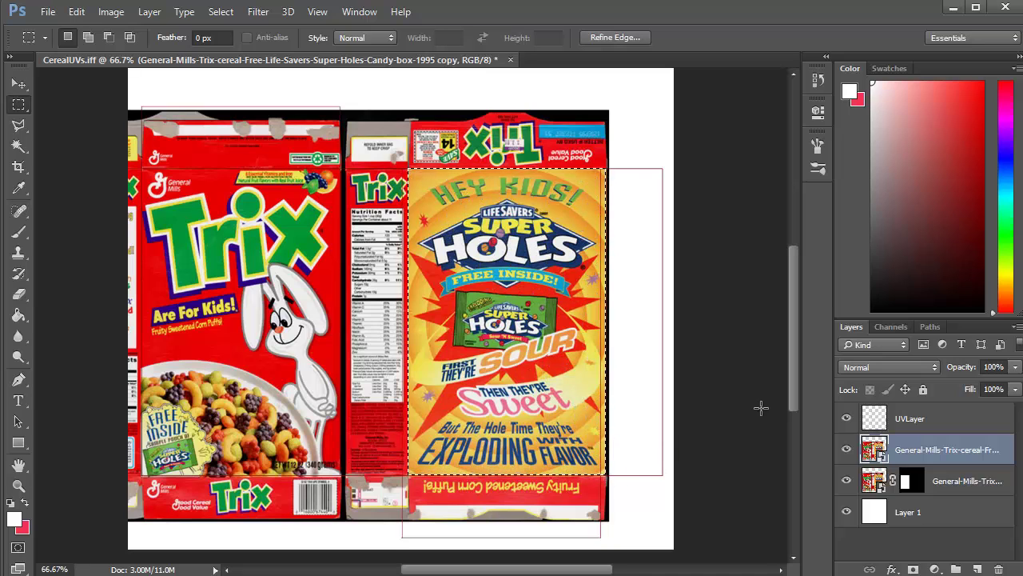
left_click(913, 569)
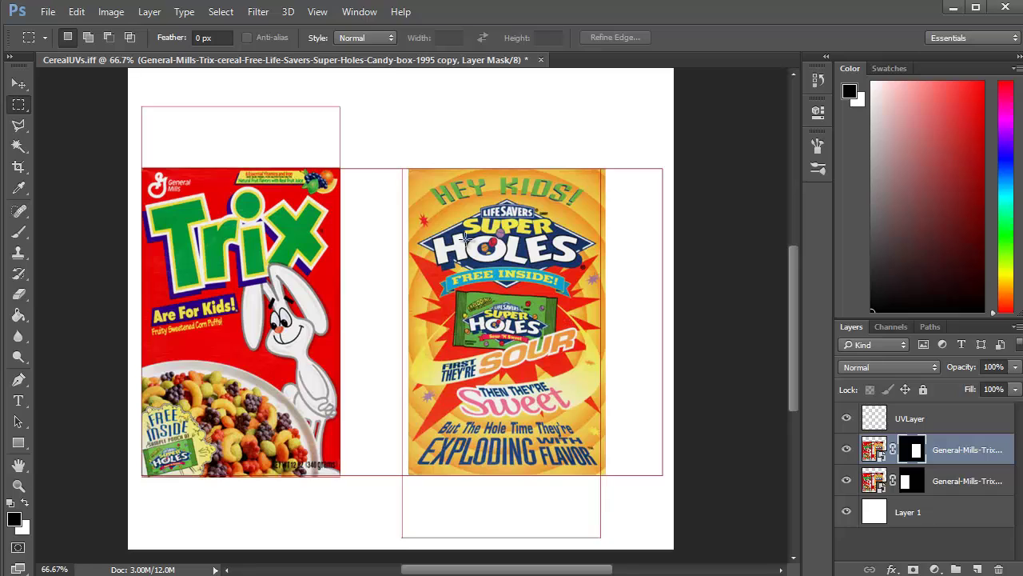
key("ctrl+t")
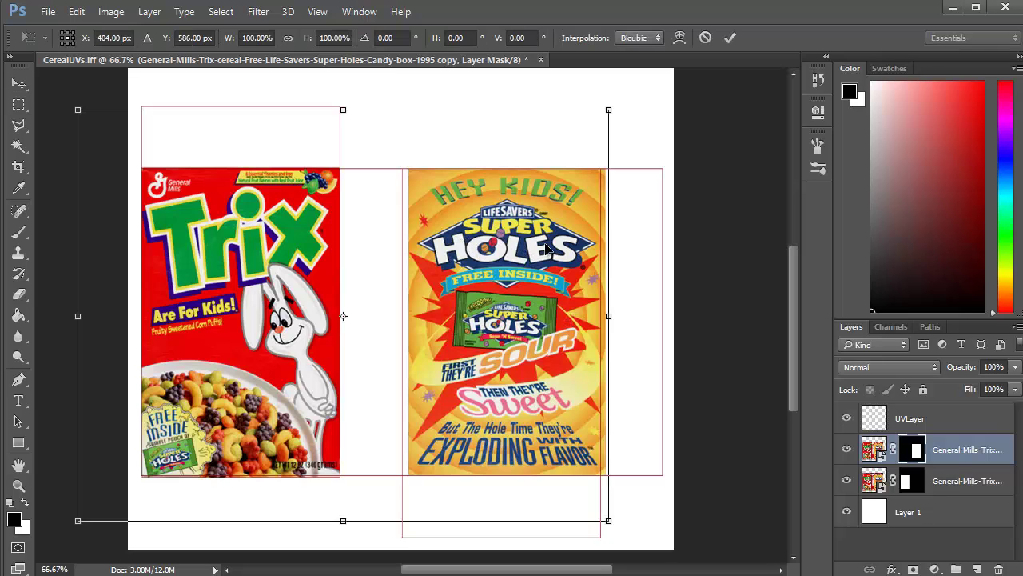
left_click_drag(546, 250, 542, 249)
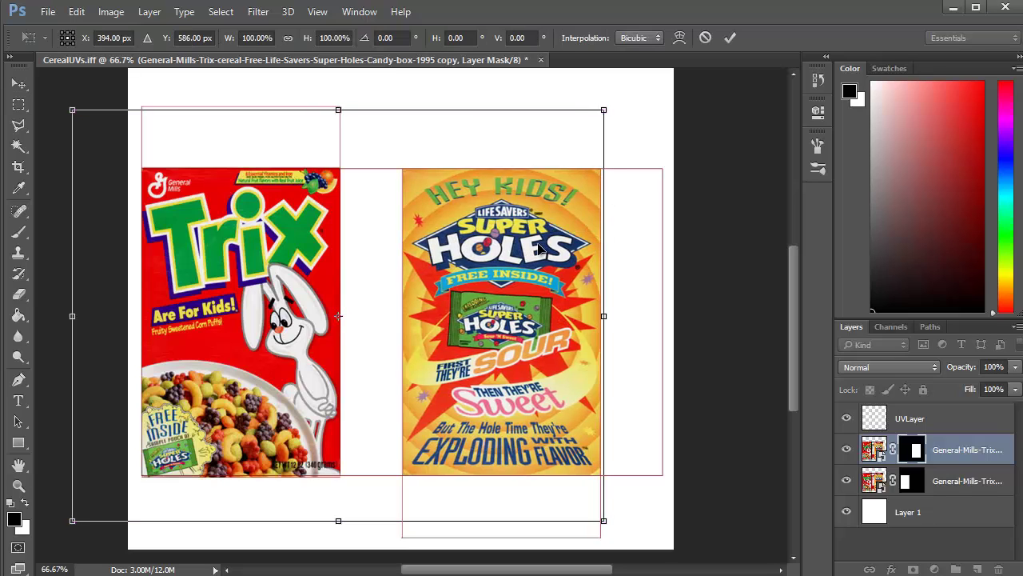
key("Return")
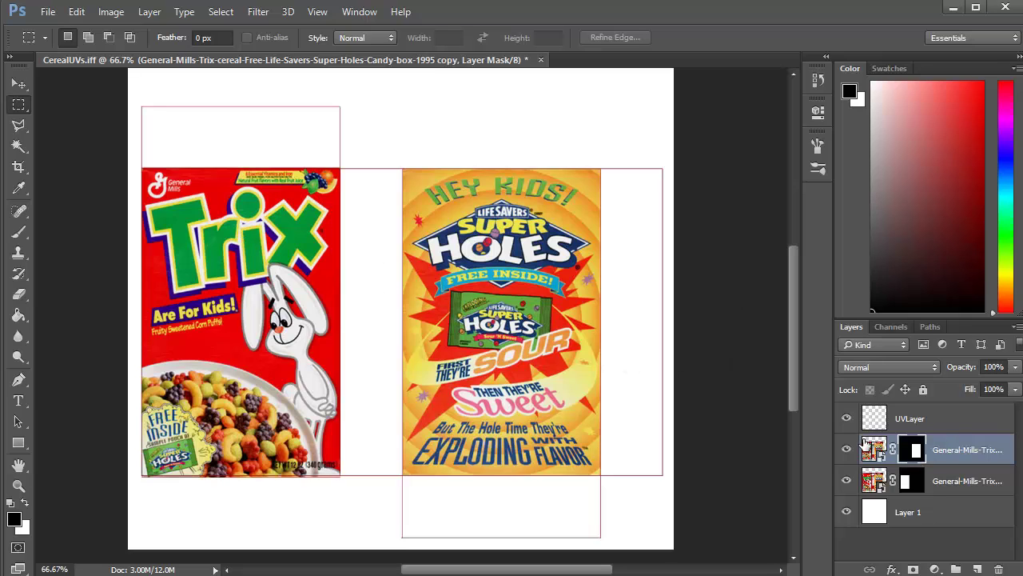
Step: Duplicate the back panel layer and delete the copy's layer mask to reveal the whole box image
left_click_drag(869, 448, 979, 565)
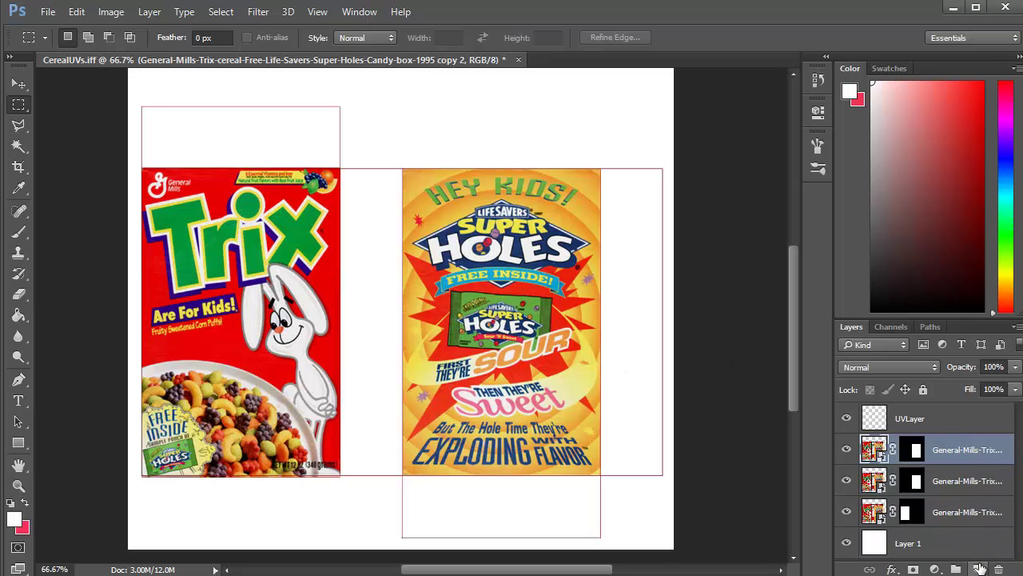
right_click(914, 449)
left_click(970, 484)
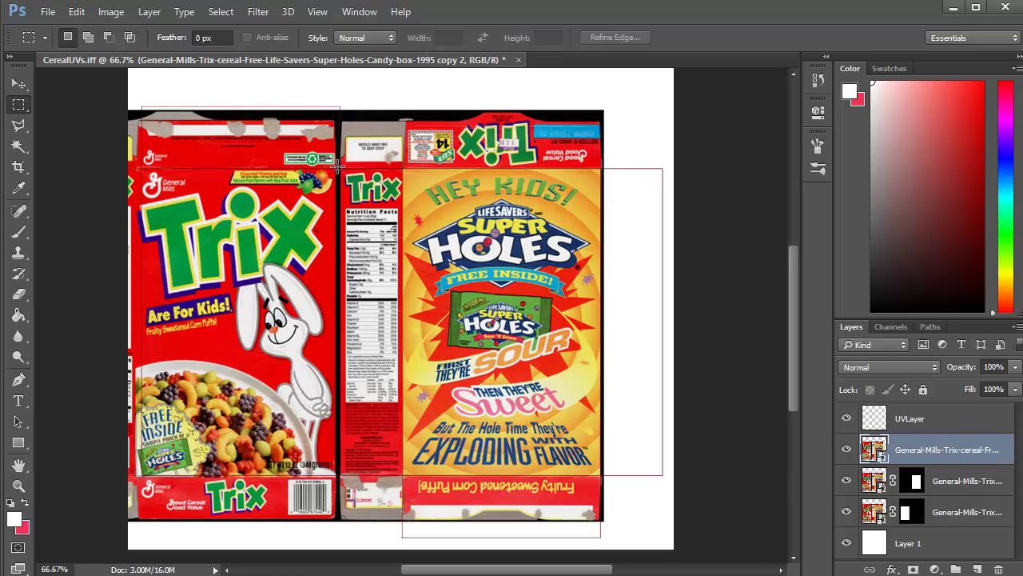
Step: Mask the copy to the Nutrition Facts side panel and move its layer below the front and back panel layers
left_click_drag(340, 168, 404, 475)
left_click(914, 569)
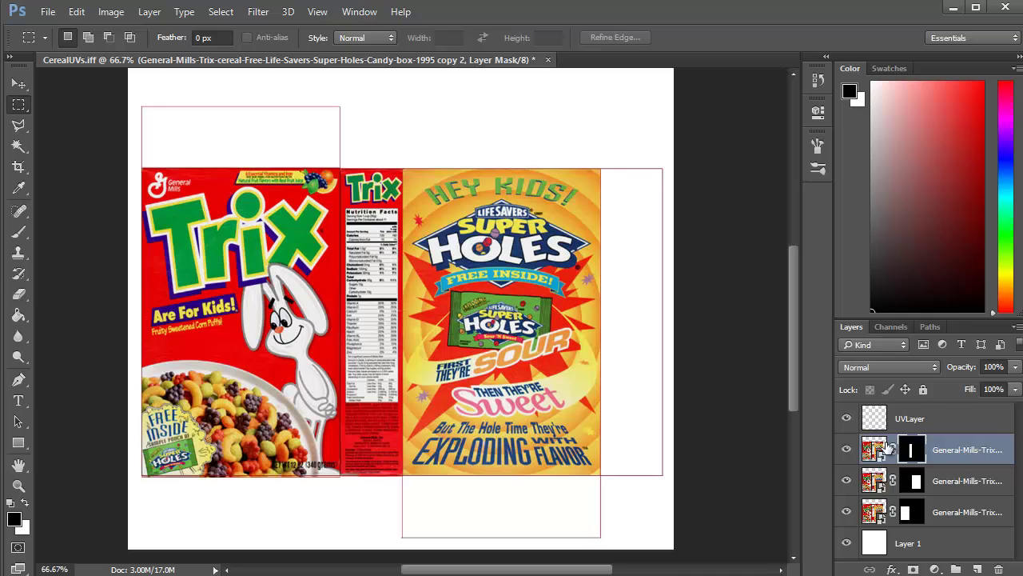
left_click_drag(879, 449, 883, 516)
left_click(874, 514)
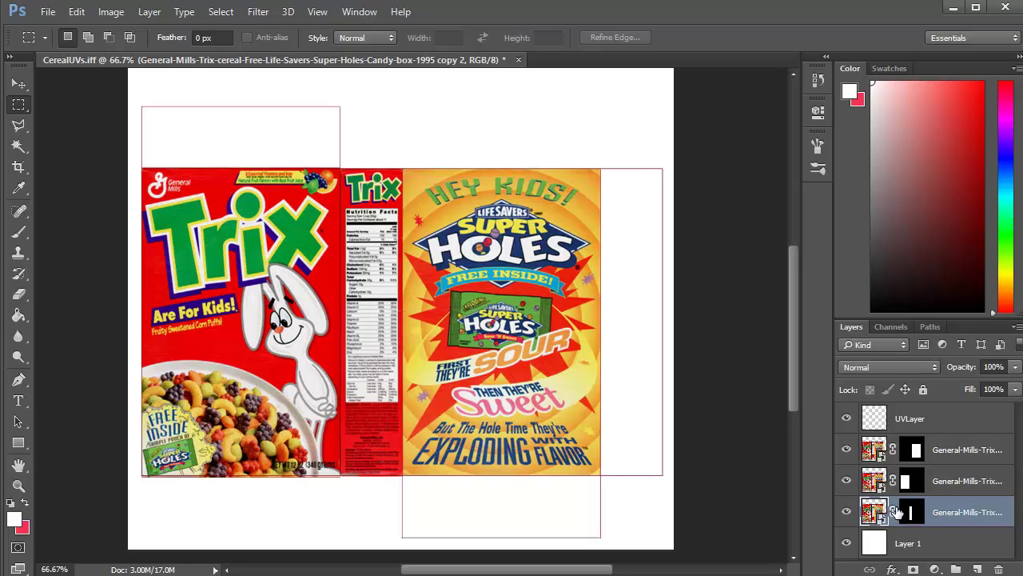
Step: Make another unmasked copy of the Super Holes back panel layer by duplicating it and deleting the duplicate's layer mask
left_click(911, 452)
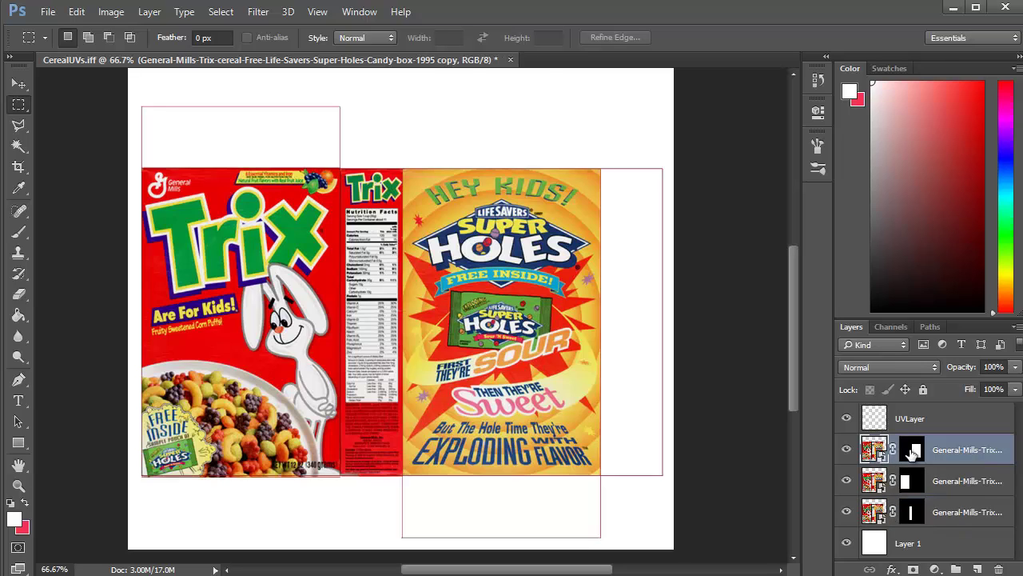
right_click(911, 452)
left_click(879, 451)
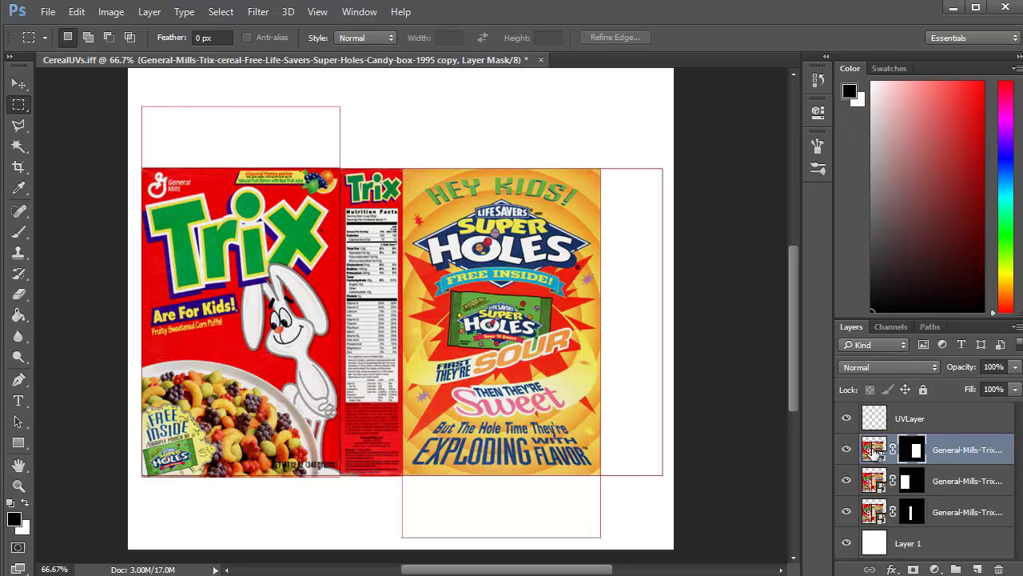
left_click_drag(877, 452, 980, 566)
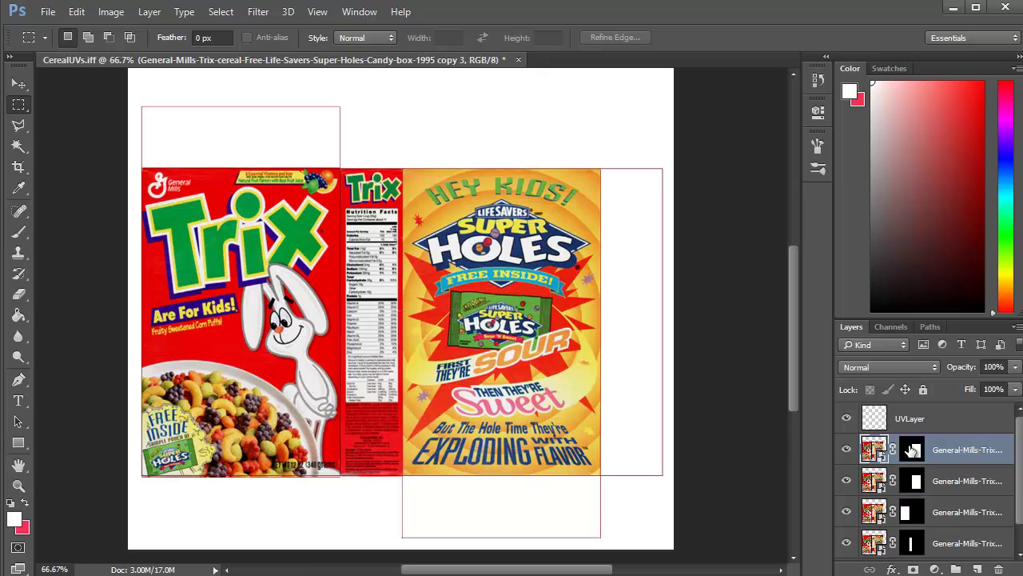
right_click(910, 449)
left_click(970, 482)
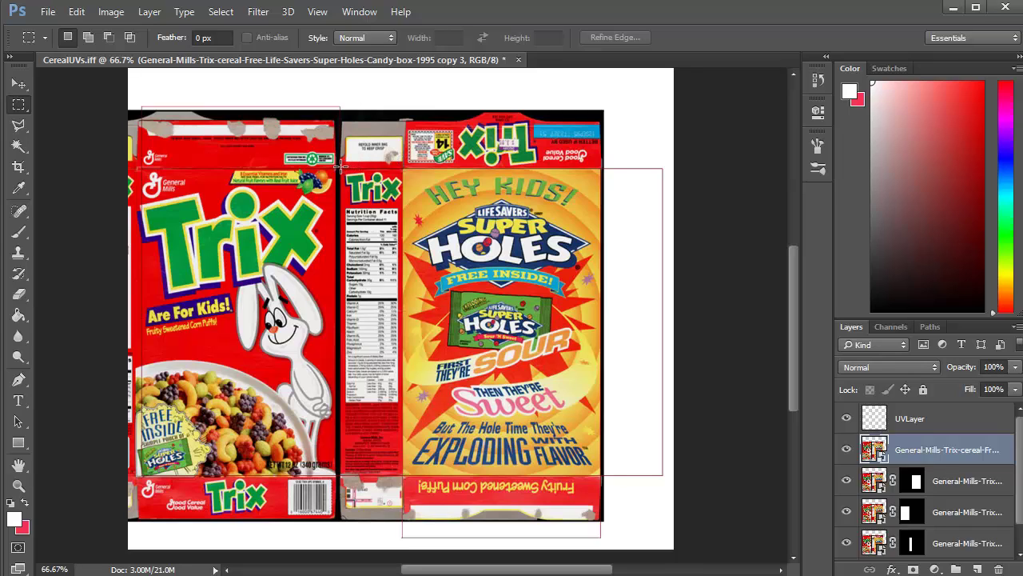
Step: Mask the copy to the top flap strip above the side and back panels, and move the strip above the front panel
left_click_drag(341, 169, 602, 111)
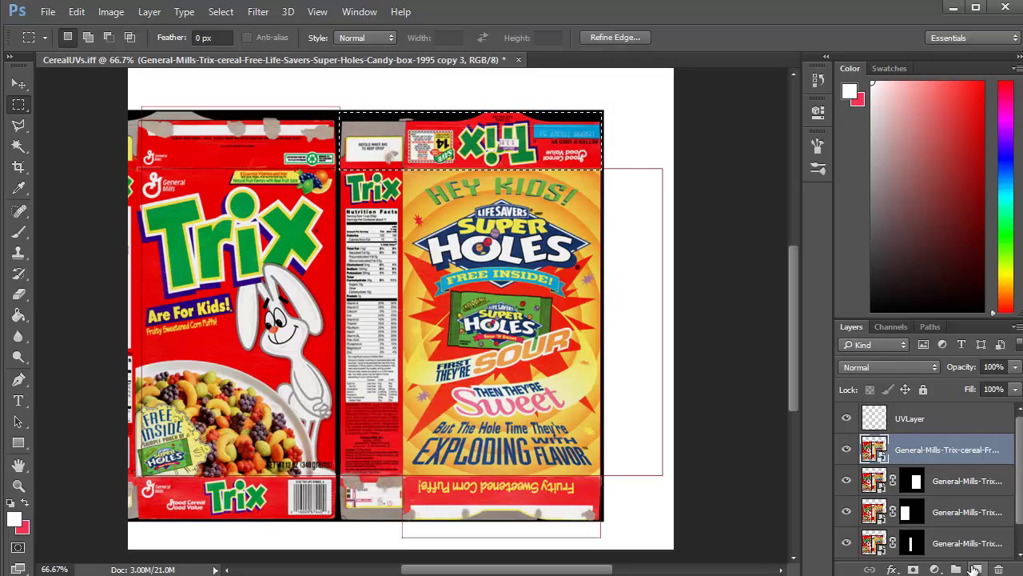
left_click(912, 569)
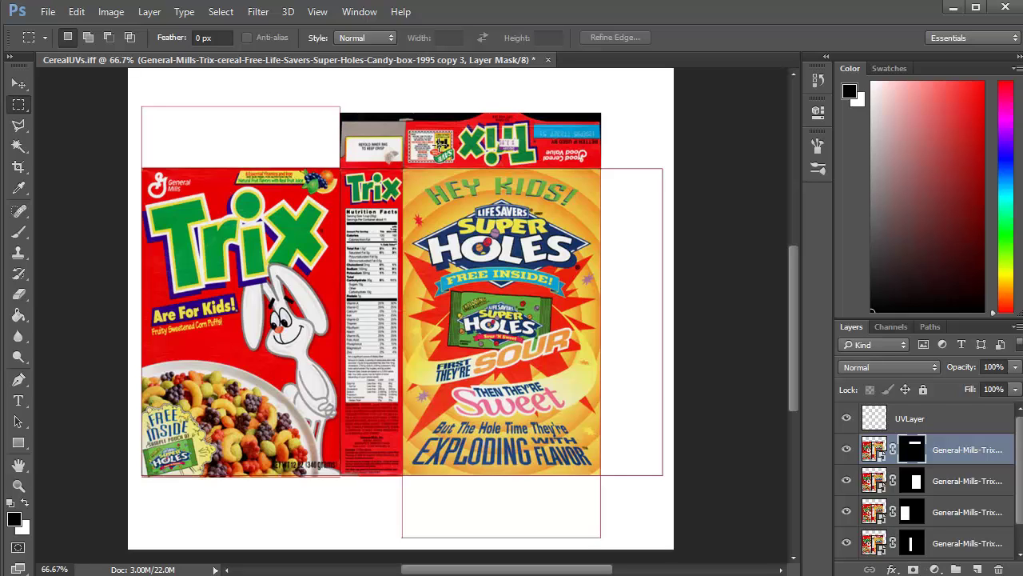
key("v")
left_click_drag(481, 150, 281, 153)
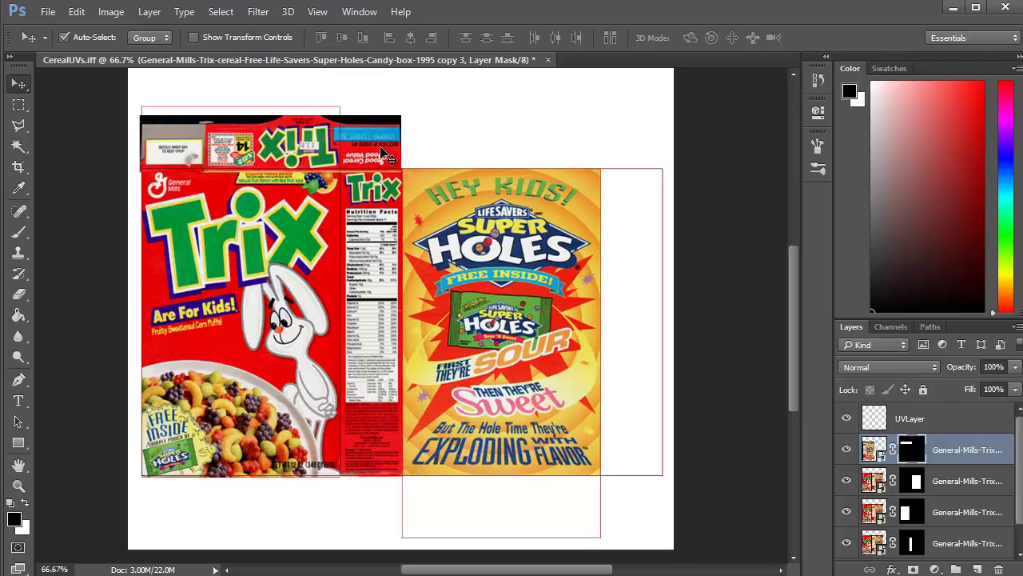
Step: Scale the flap strip to about 76.5% wide by 117.6% high, fit it in the UV rectangle above the front panel, and commit
key("ctrl+t")
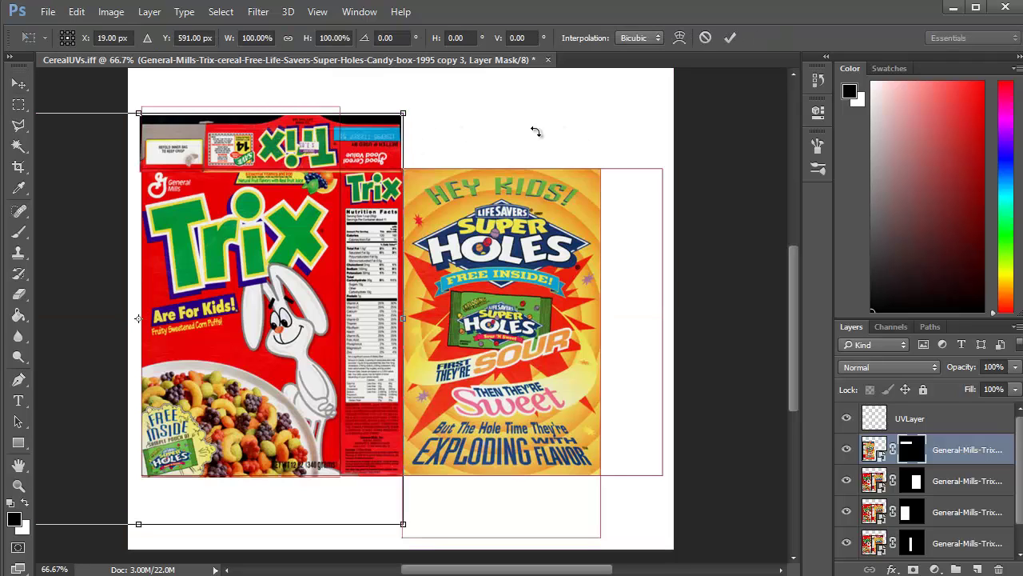
left_click_drag(406, 107, 339, 92)
left_click_drag(299, 146, 306, 163)
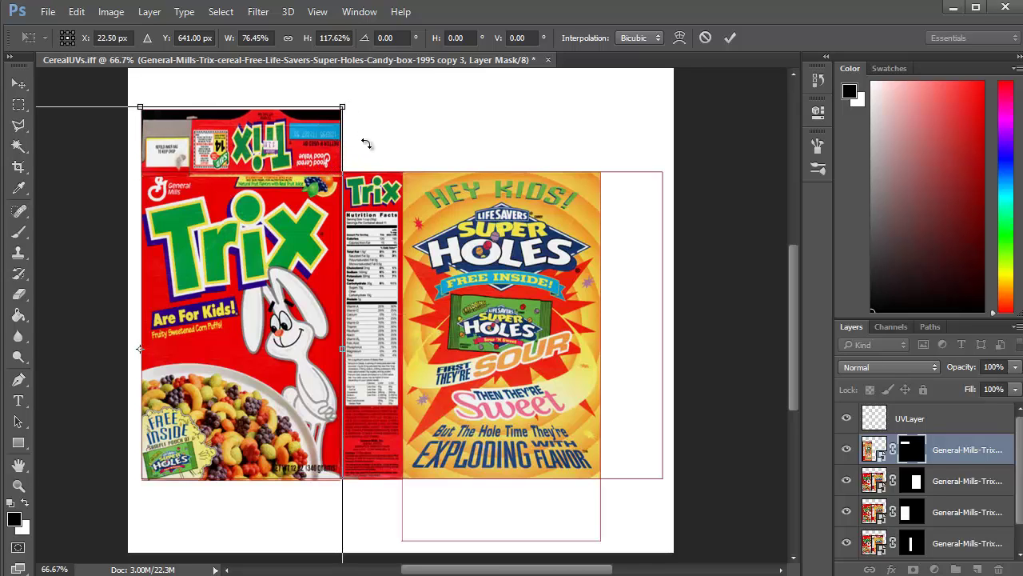
key("Return")
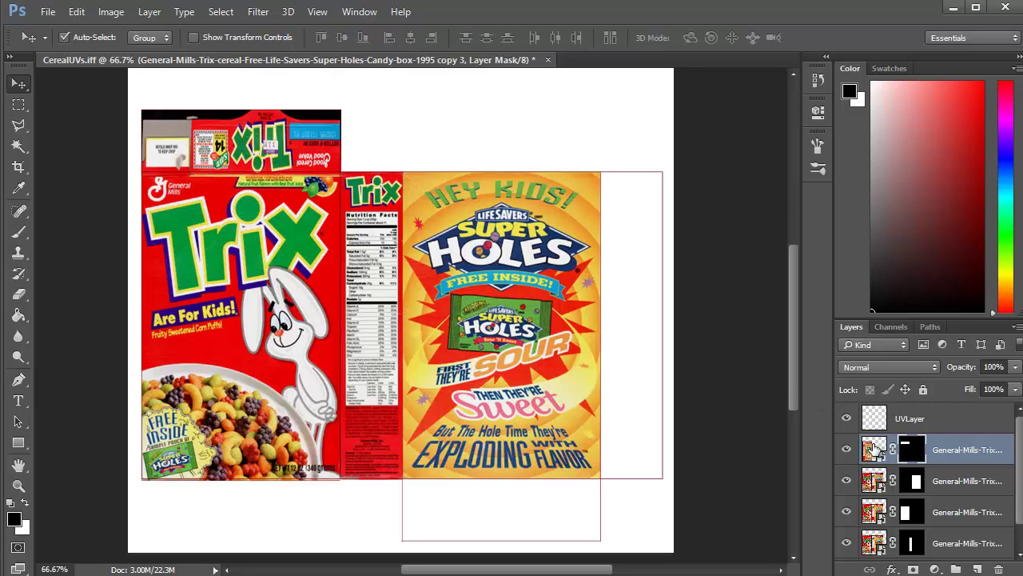
Step: Move the top flap layer beneath the back panel layer in the layer stack
left_click_drag(874, 450, 847, 544)
left_click_drag(849, 481, 846, 551)
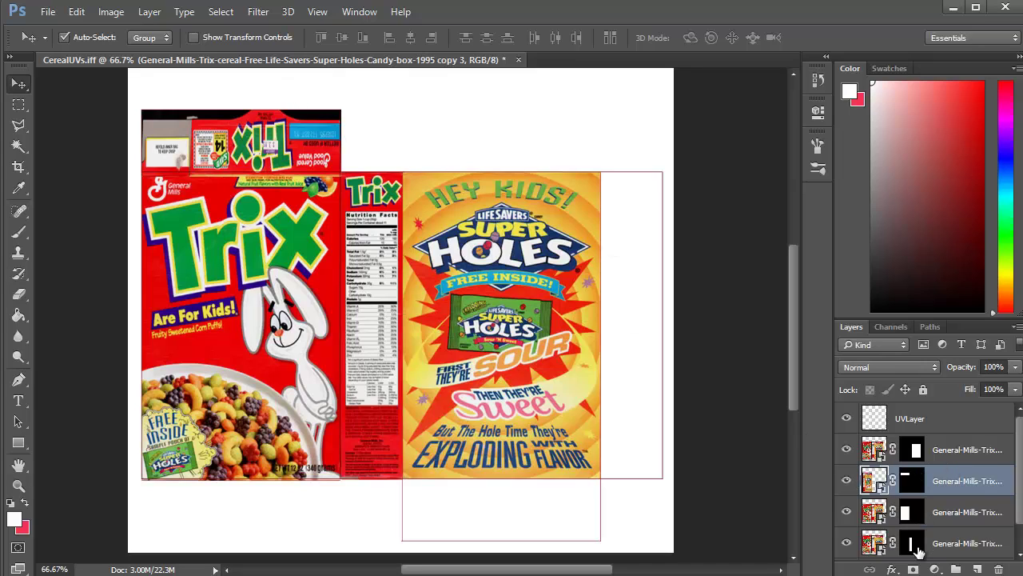
Step: Duplicate the nutrition side panel layer and place the copy in the empty UV rectangle beside the Super Holes back panel
left_click(918, 550)
left_click(874, 542)
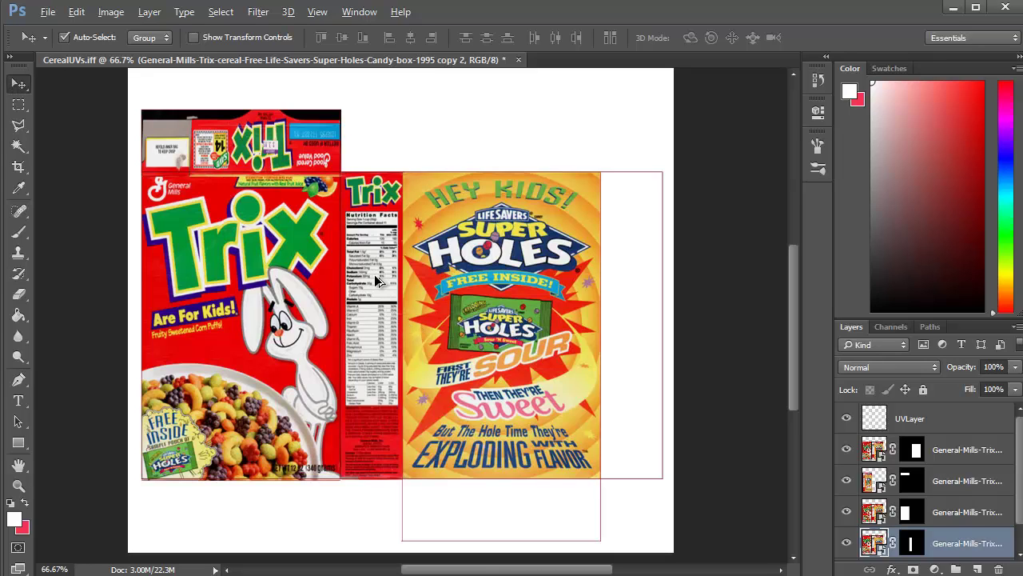
left_click_drag(378, 281, 634, 296)
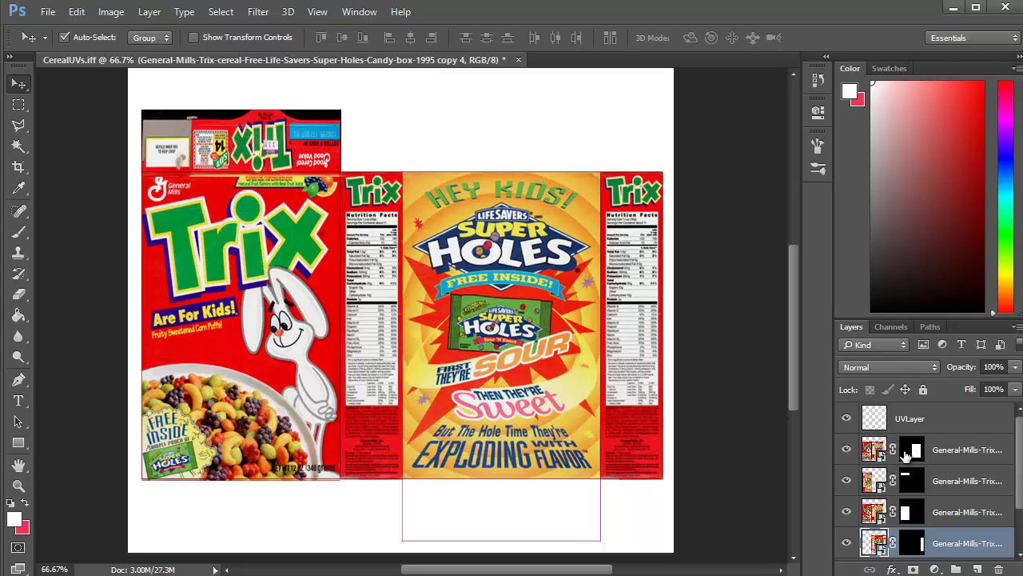
left_click(875, 454)
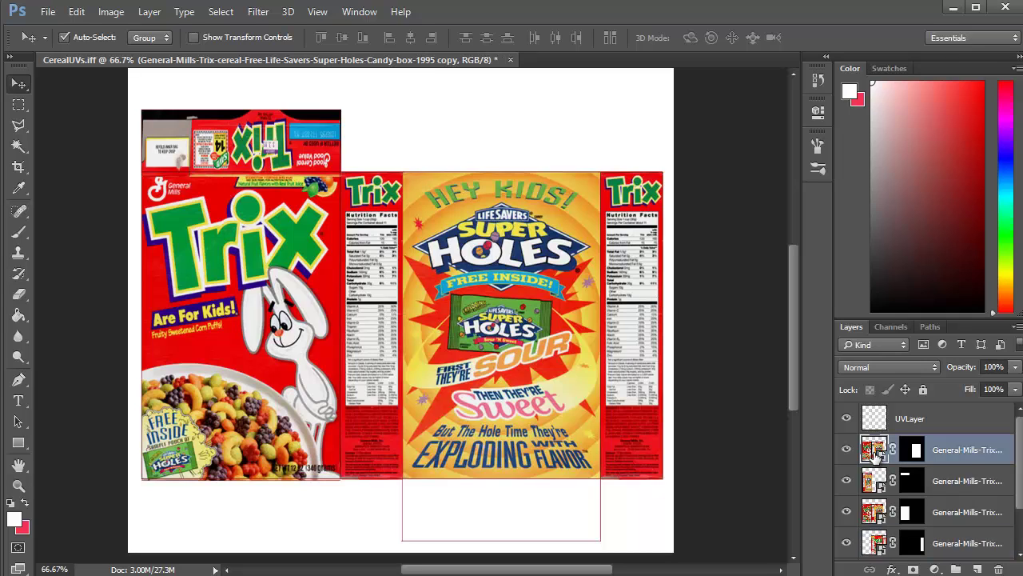
right_click(916, 450)
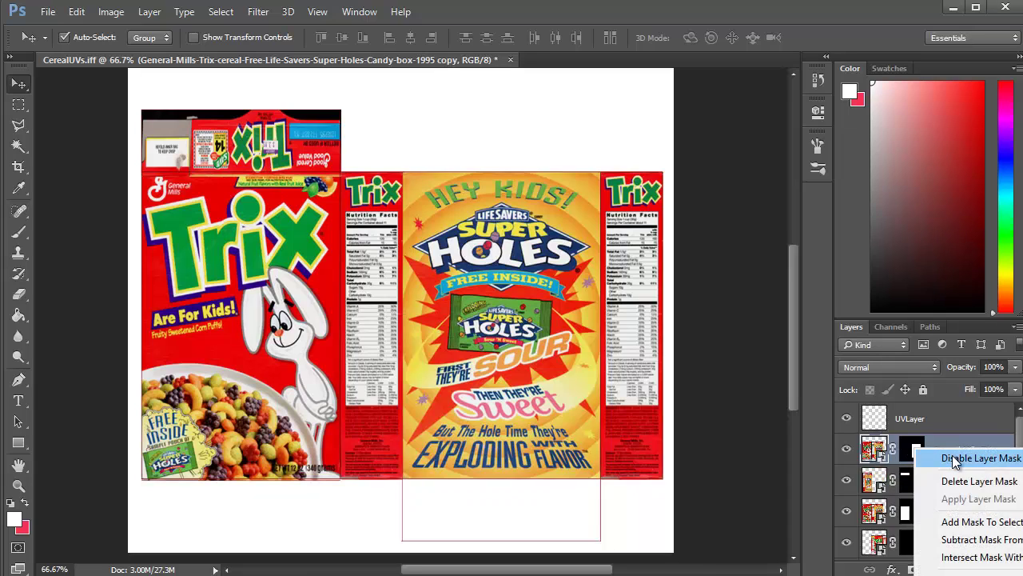
left_click(955, 457)
left_click_drag(493, 153, 646, 251)
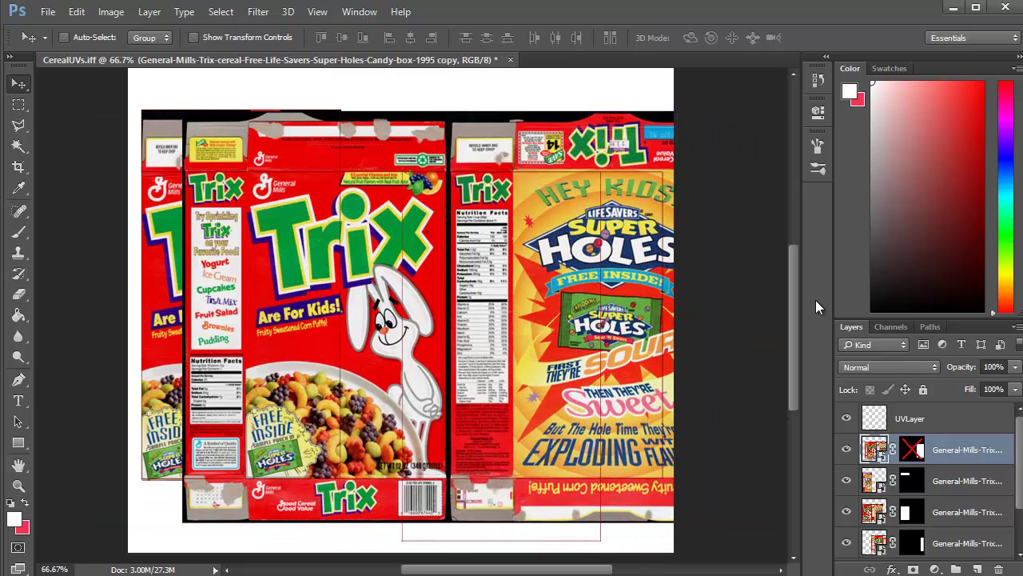
key("ctrl+alt+z")
key("ctrl+alt+z")
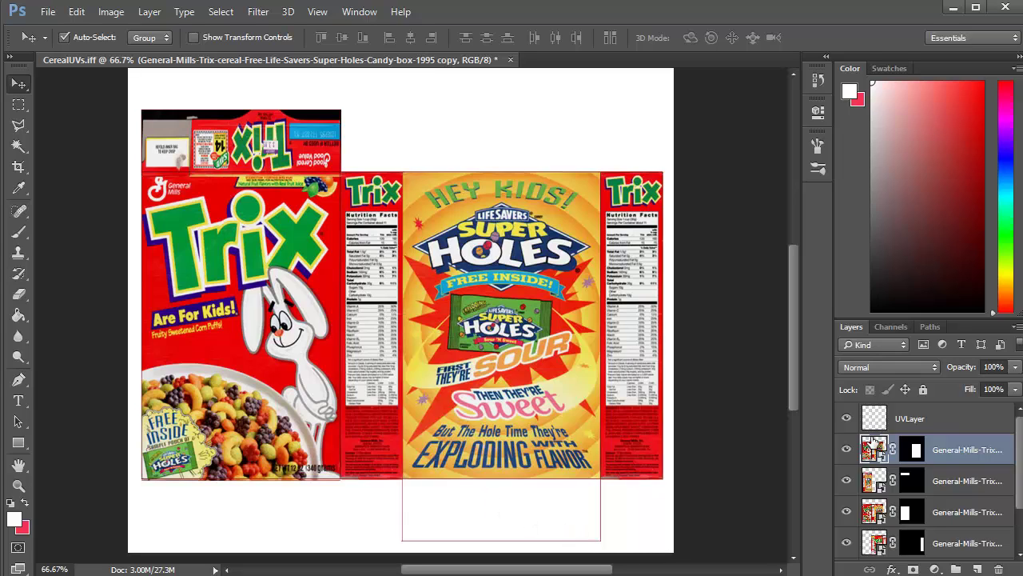
Step: Hide the UVLayer so the wireframe lines are not part of the texture, toggling it to check the panel fit
left_click(921, 419)
left_click(847, 418)
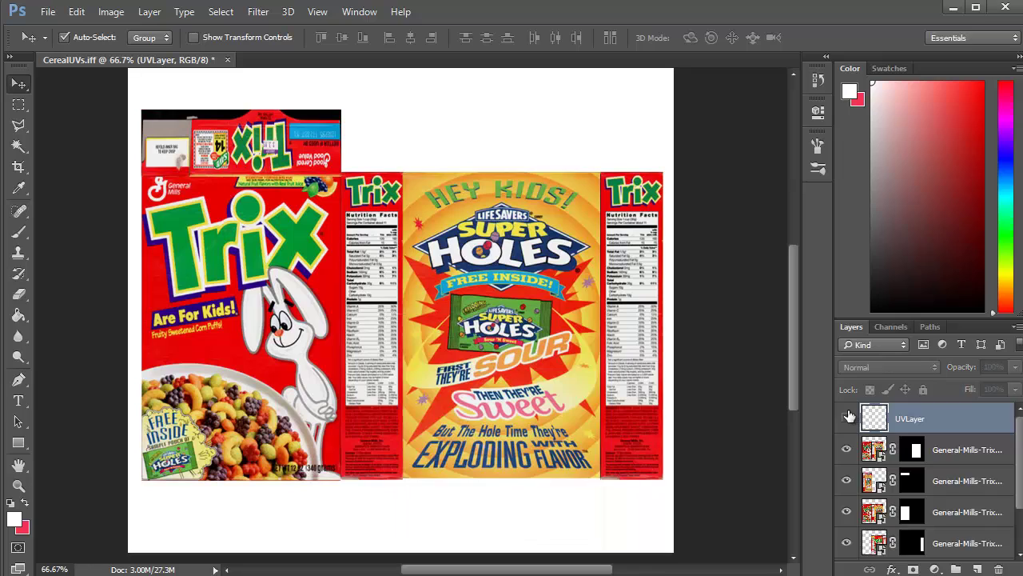
left_click(847, 416)
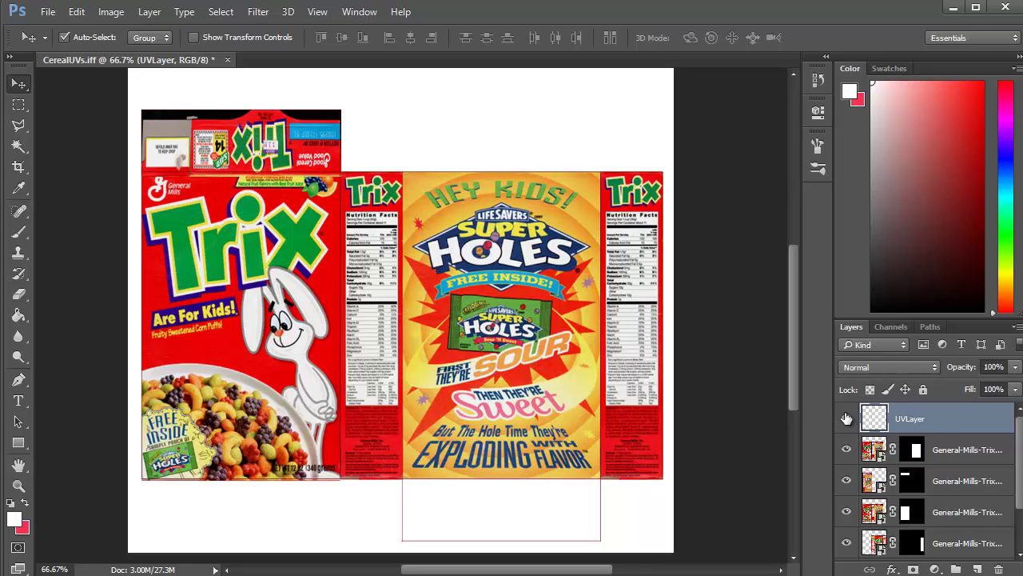
left_click(847, 417)
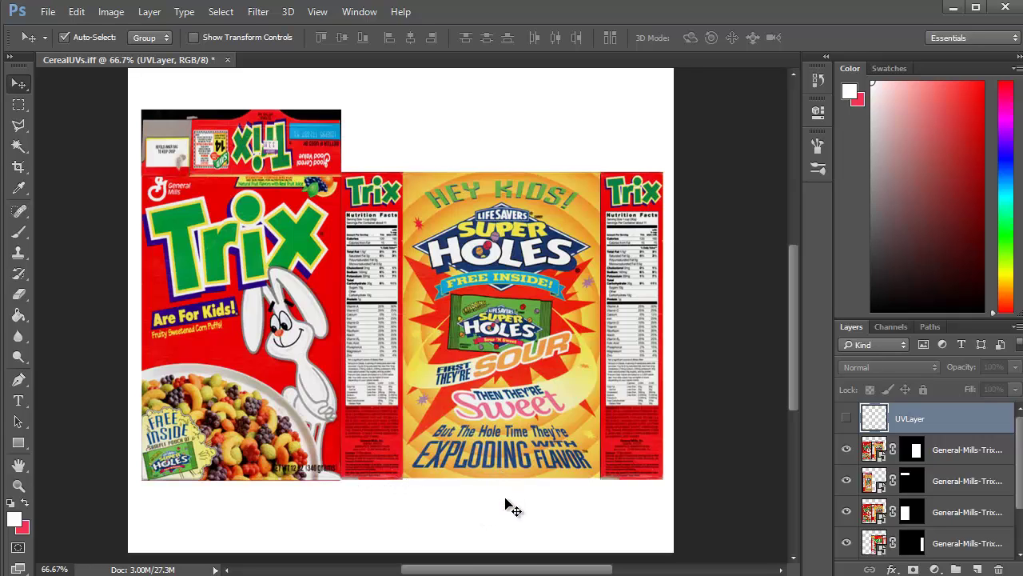
left_click(845, 422)
left_click(846, 422)
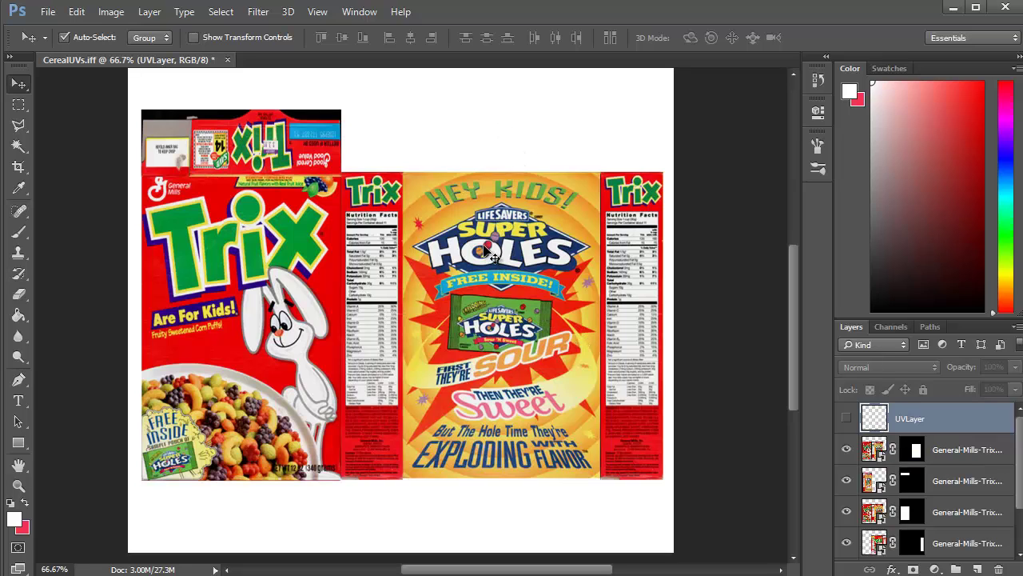
Step: Save the layered document as CerealUVs.psd in the project's sourceimages folder
left_click(48, 11)
left_click(150, 189)
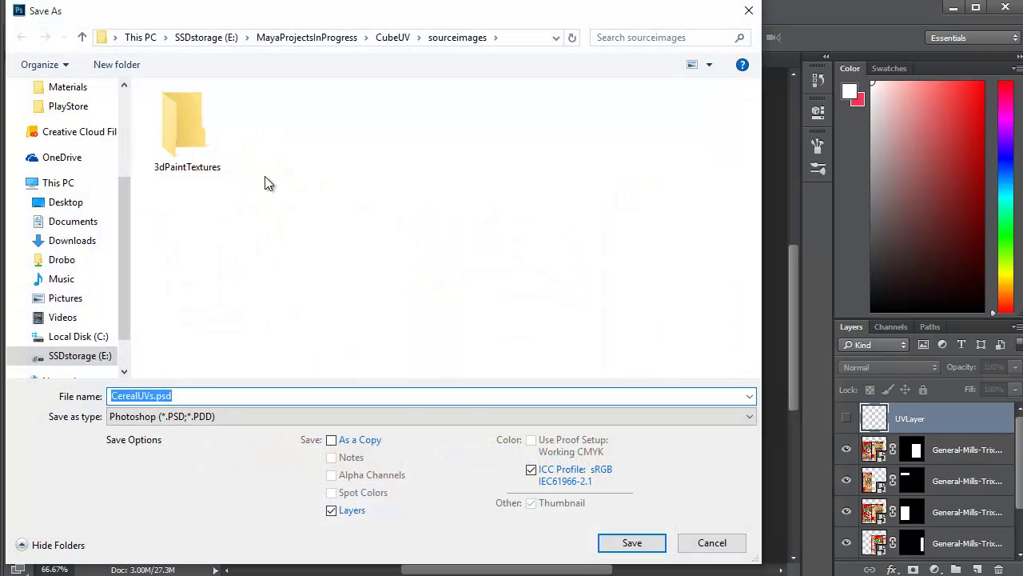
left_click(644, 544)
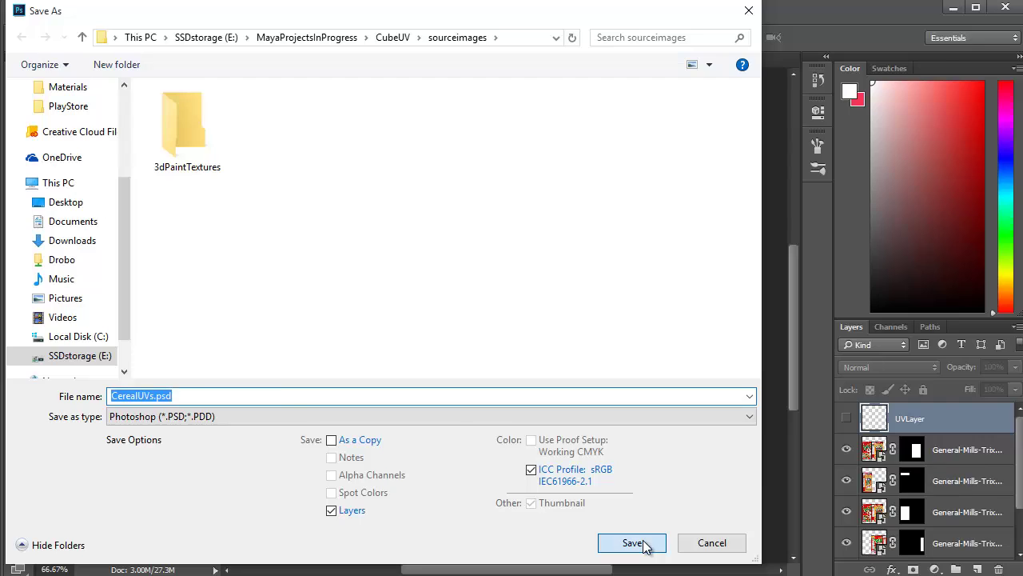
left_click(917, 50)
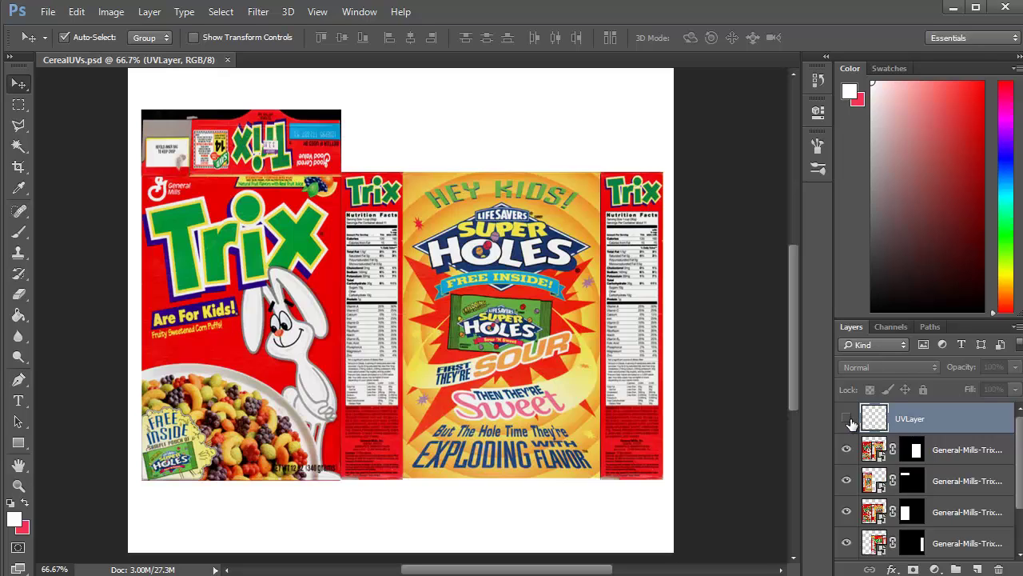
Step: Examine the UV wireframe by itself with all panel layers hidden, and restore the panel layers with the UVLayer hidden
left_click_drag(846, 448, 857, 543)
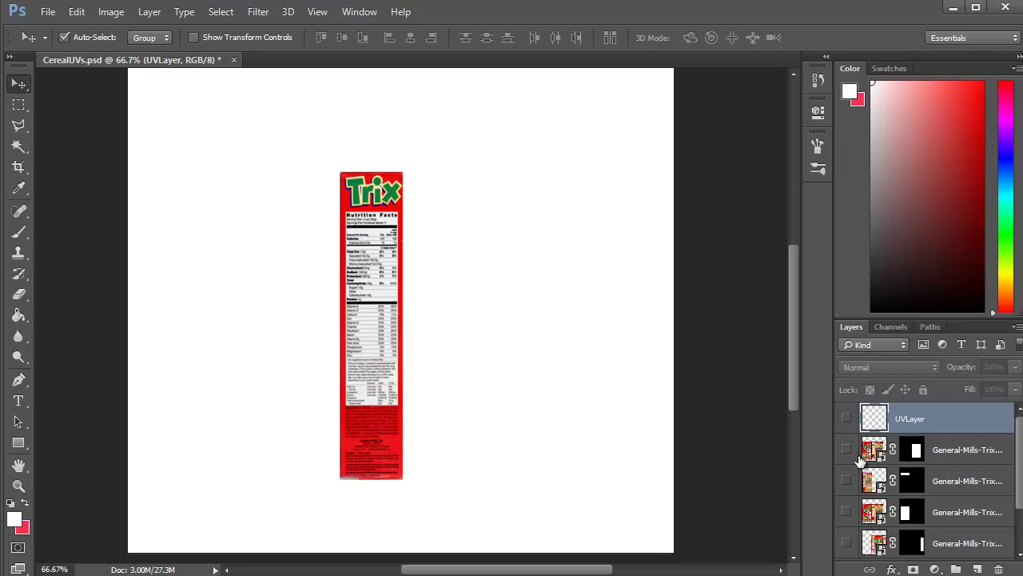
scroll(862, 471, "down", 2)
left_click(849, 512)
scroll(854, 499, "up", 2)
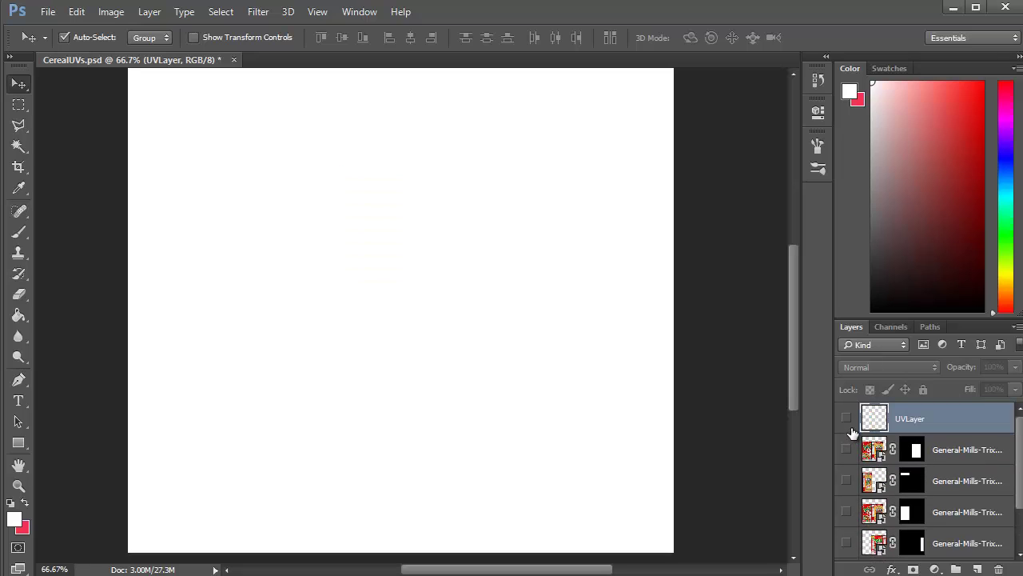
left_click(847, 418)
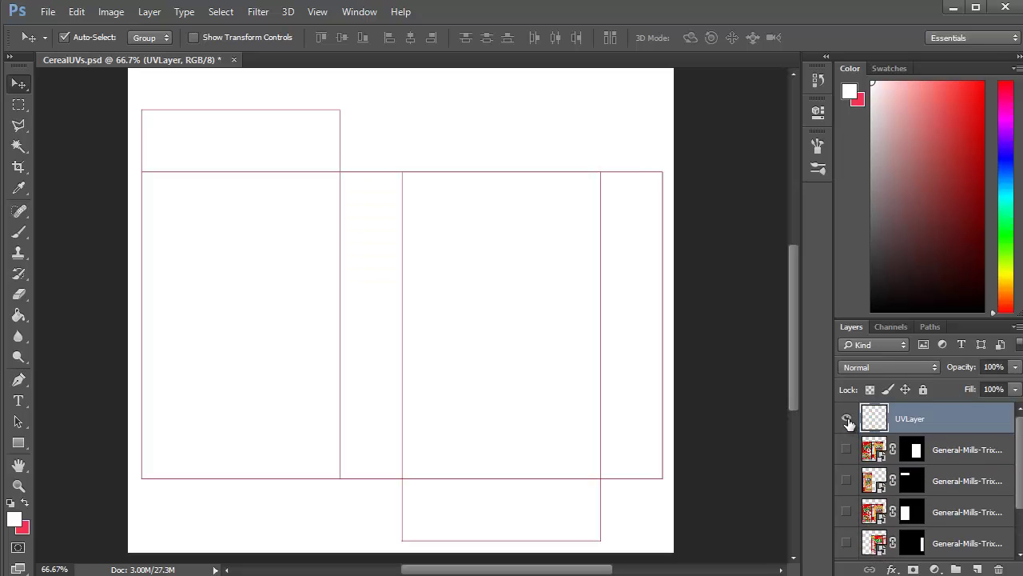
left_click(847, 419)
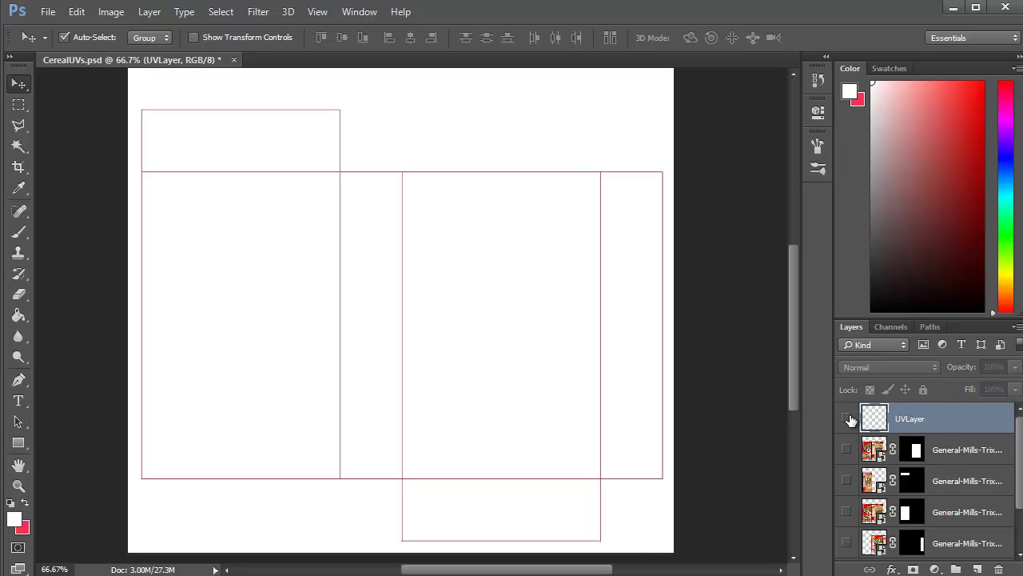
left_click_drag(846, 449, 840, 544)
scroll(846, 520, "down", 1)
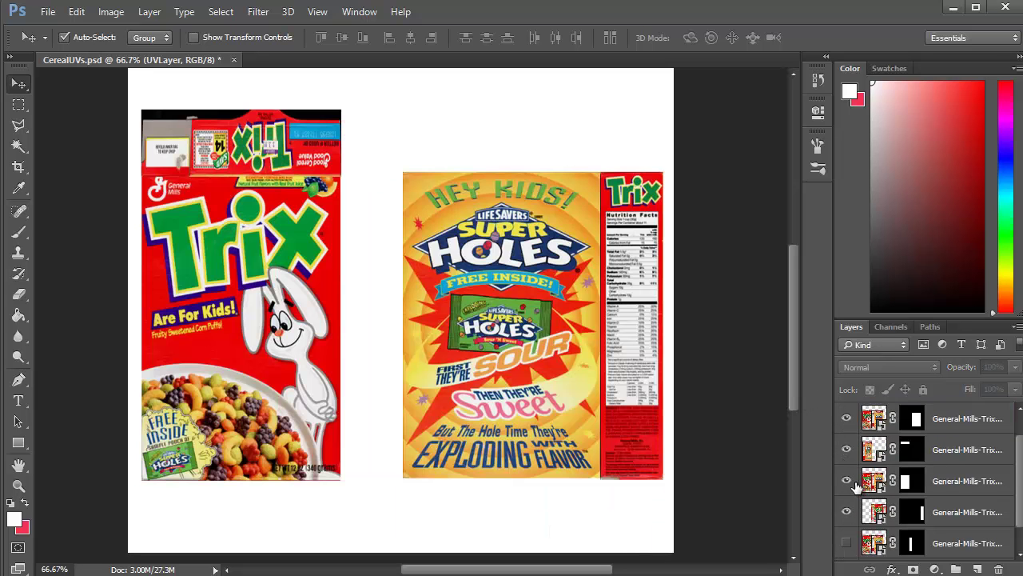
left_click(847, 543)
scroll(846, 520, "down", 1)
scroll(853, 504, "up", 2)
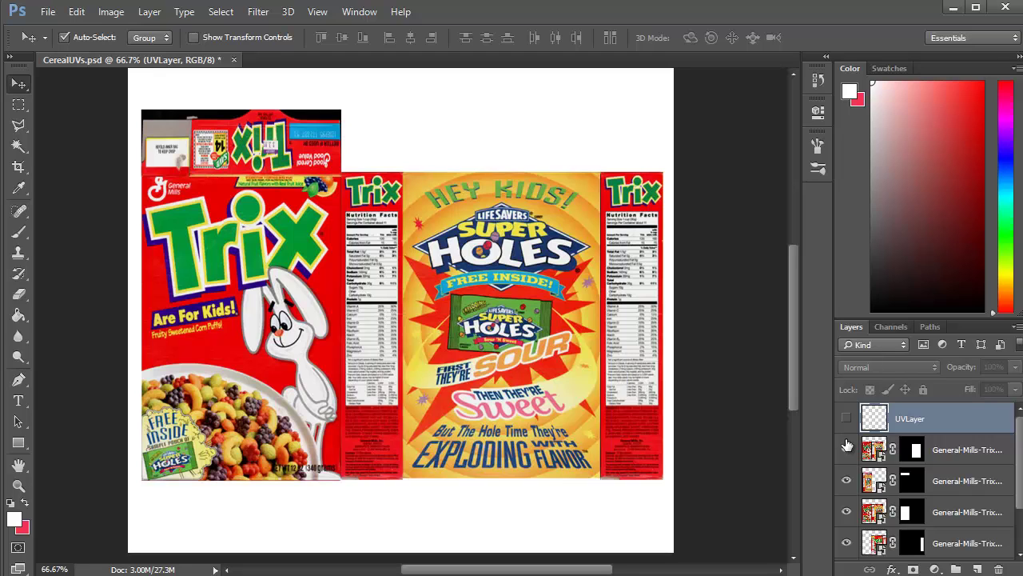
Step: Start saving a copy of the texture in JPEG format in the sourceimages folder
left_click(48, 13)
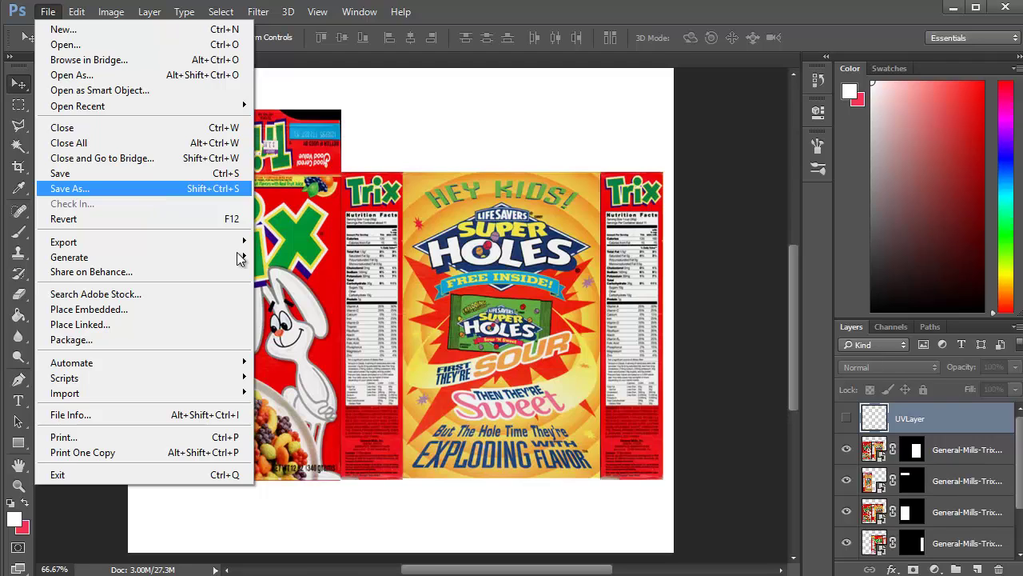
left_click(147, 194)
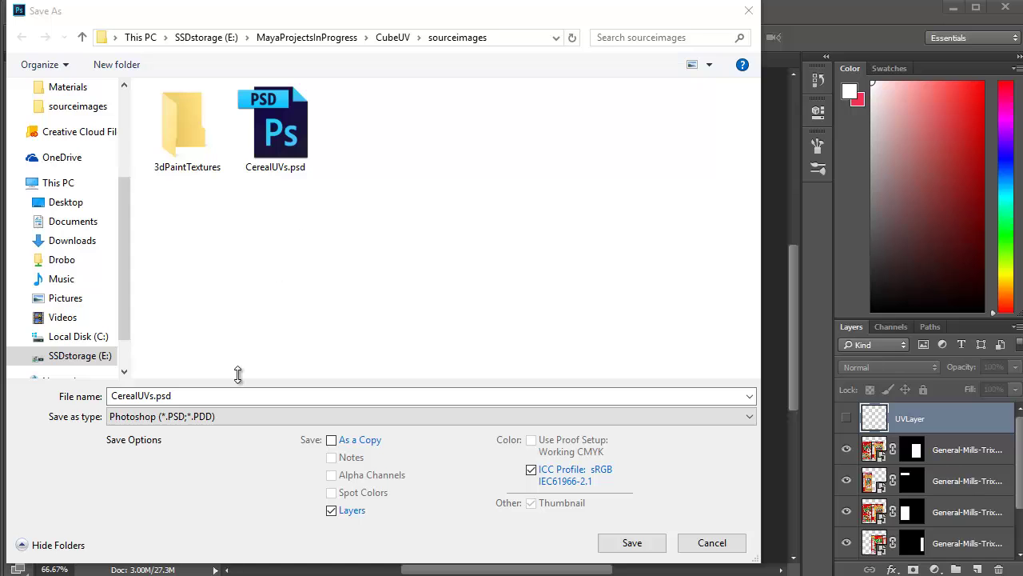
left_click(233, 420)
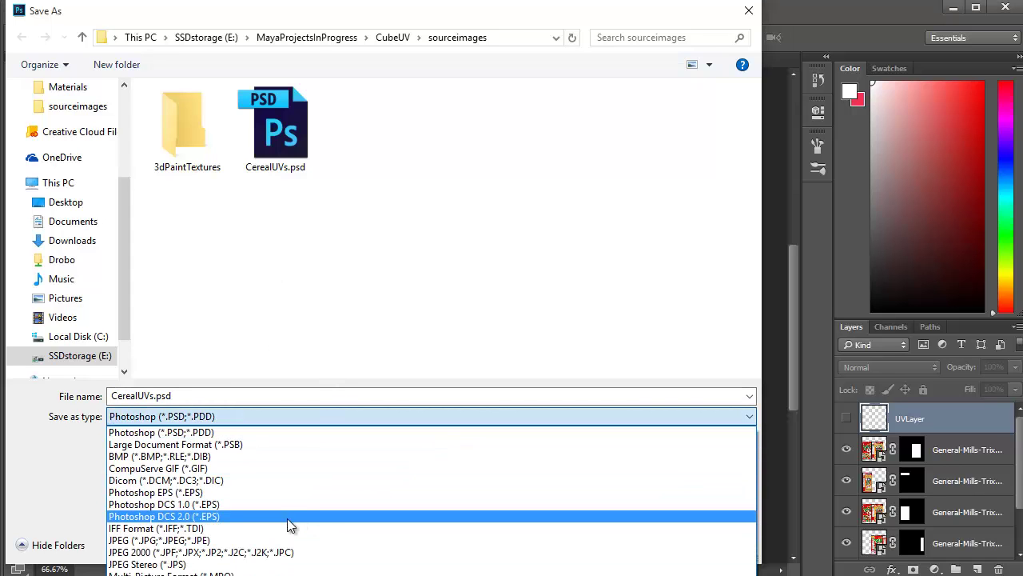
left_click(266, 540)
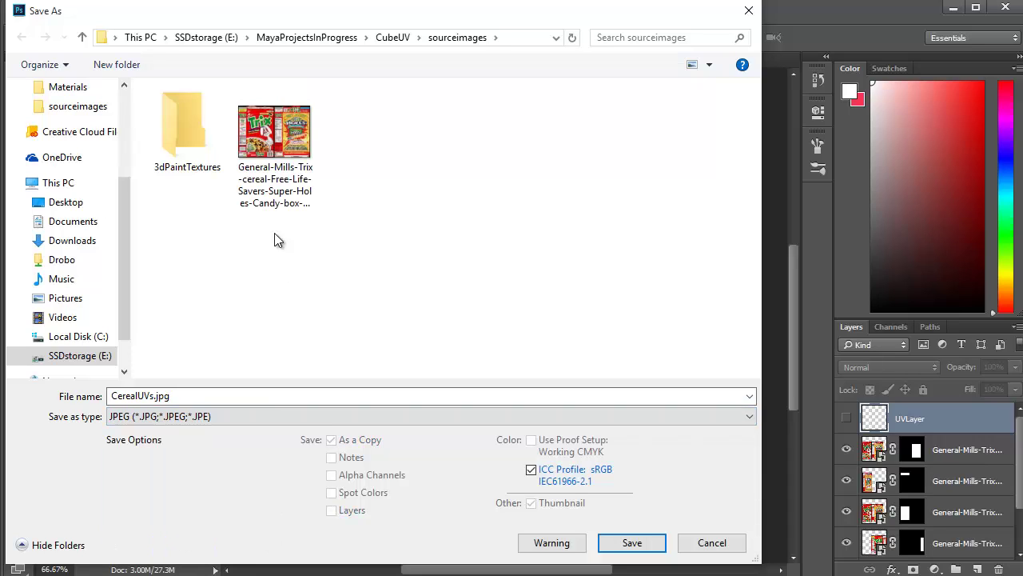
Step: Name the JPEG file CerealAlbedo.jpg, trying Color and Diffuse as suffixes before choosing Albedo
left_click(198, 394)
double_click(151, 395)
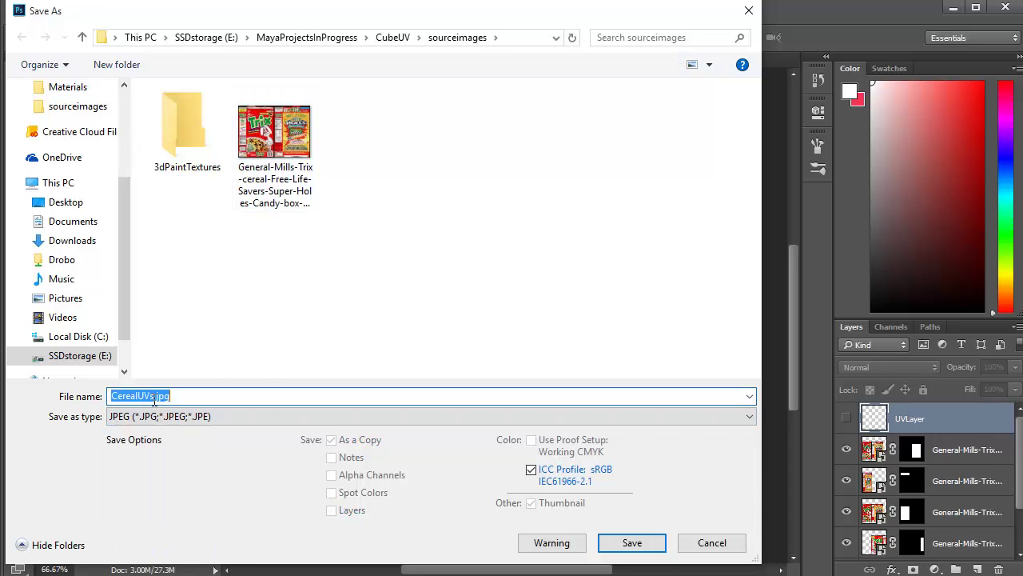
left_click(152, 396)
mouse_move(156, 397)
left_mouse_down()
mouse_move(139, 398)
mouse_move(148, 397)
left_mouse_up()
type("Color")
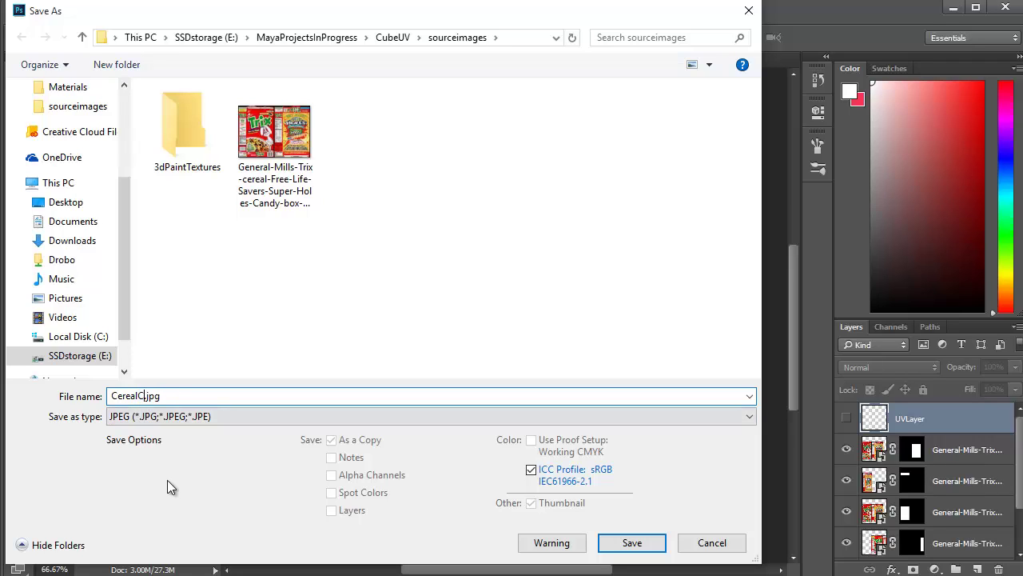
key("BackSpace")
key("BackSpace")
key("BackSpace")
key("BackSpace")
key("BackSpace")
type("Diffuse")
key("BackSpace")
key("BackSpace")
key("BackSpace")
key("BackSpace")
key("BackSpace")
key("BackSpace")
key("BackSpace")
type("Albedo")
Step: Check the Albedo suffix in the file name and save the JPEG with Medium quality
left_click_drag(138, 395, 164, 396)
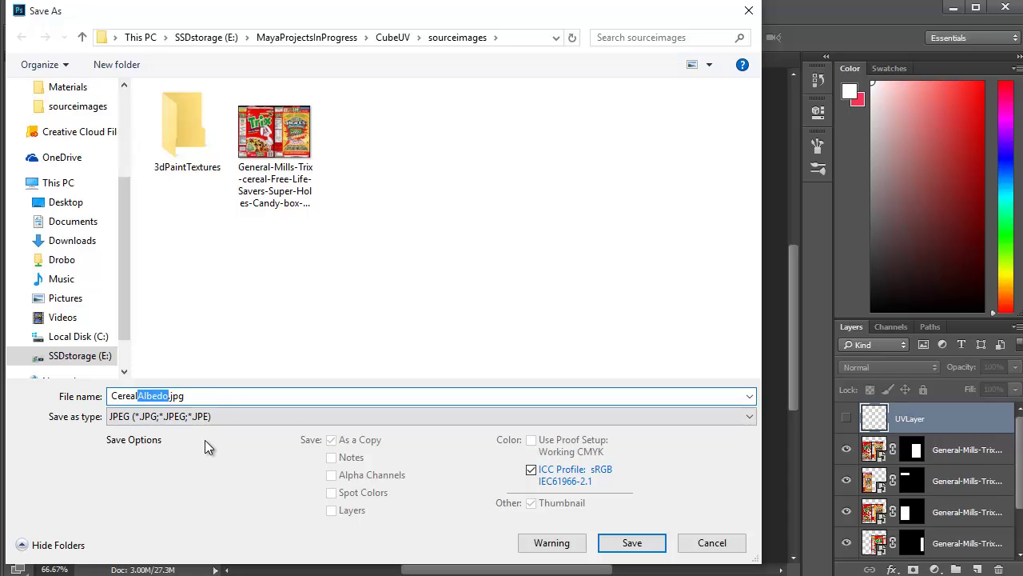
left_click(189, 396)
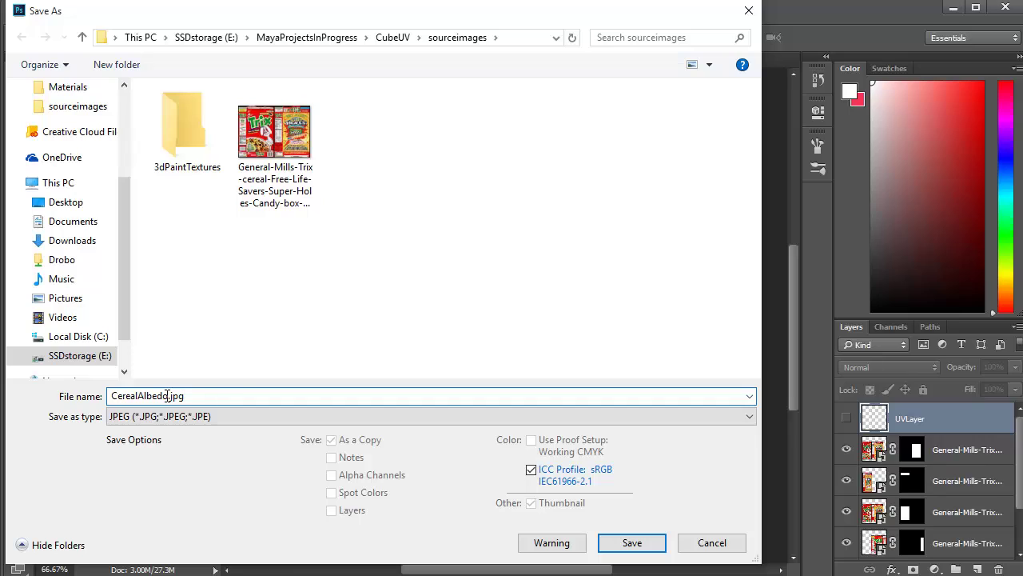
left_click_drag(137, 395, 168, 393)
left_click(178, 395)
left_click_drag(137, 395, 169, 394)
left_click(198, 394)
left_click(645, 543)
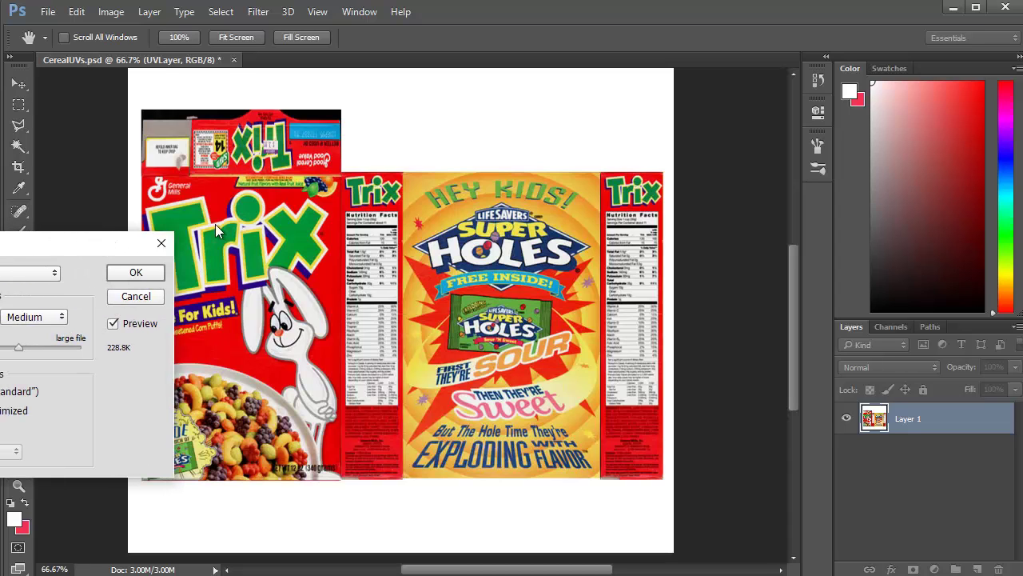
left_click(384, 221)
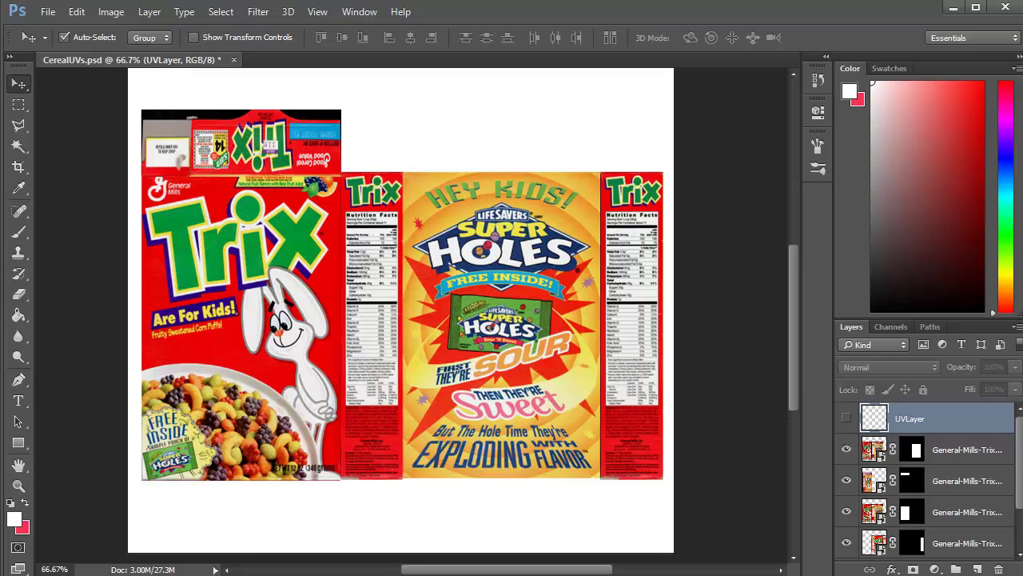
Step: Close Photoshop and switch to Maya with the box model and its UV Editor
left_click(1006, 10)
left_click(520, 238)
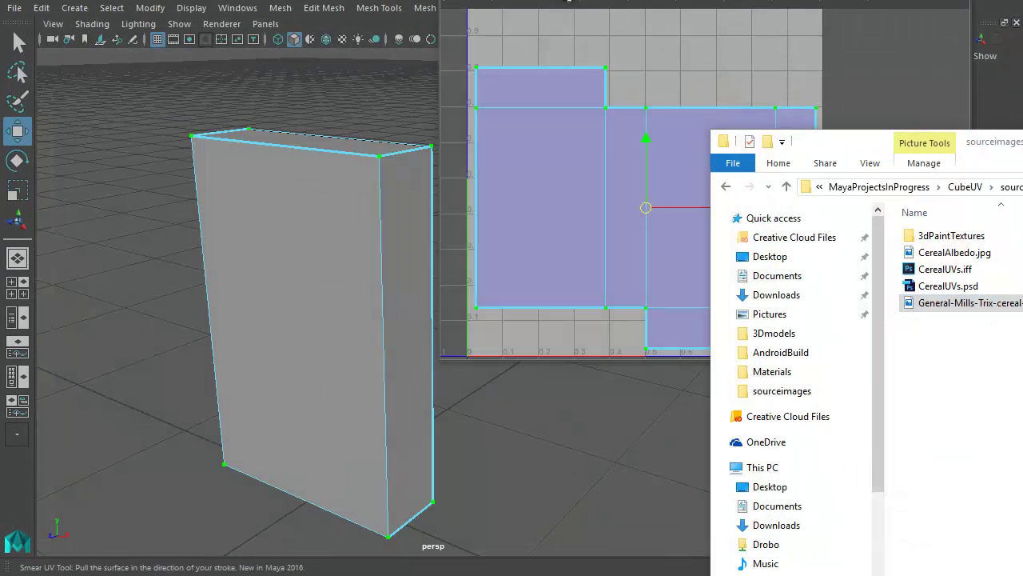
key("alt+Tab")
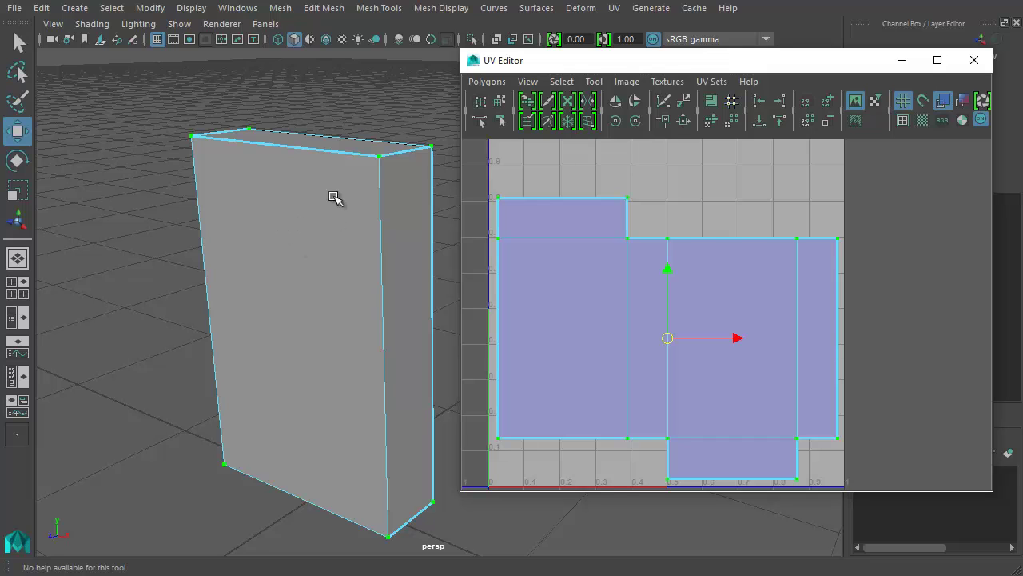
Step: Switch the box from component mode to object mode, select the whole box and frame it in the perspective view
right_click(322, 226)
right_click_drag(321, 226, 440, 164)
left_click(317, 215)
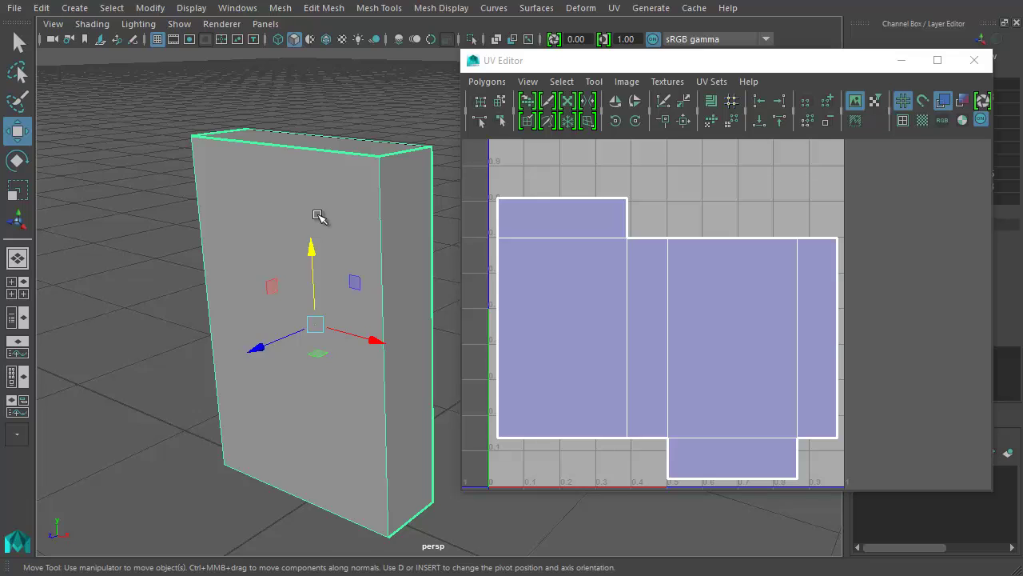
key("f")
Step: Shrink the UV Editor window and place it between the box model and the Channel Box, with the UV layout in view
left_click_drag(831, 66, 823, 87)
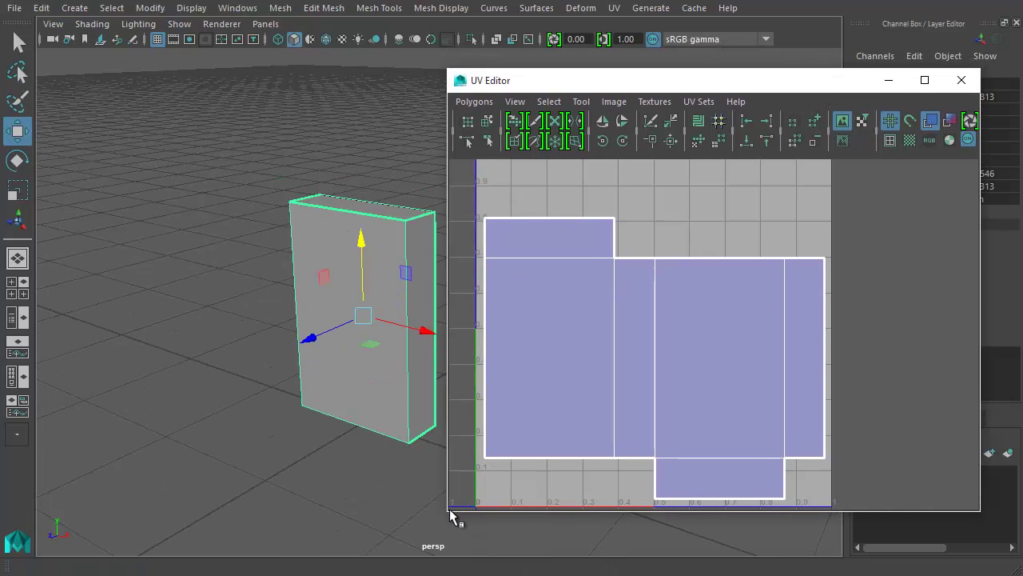
left_click_drag(448, 511, 591, 422)
middle_click_drag(784, 253, 804, 277, "alt")
left_click_drag(802, 88, 669, 89)
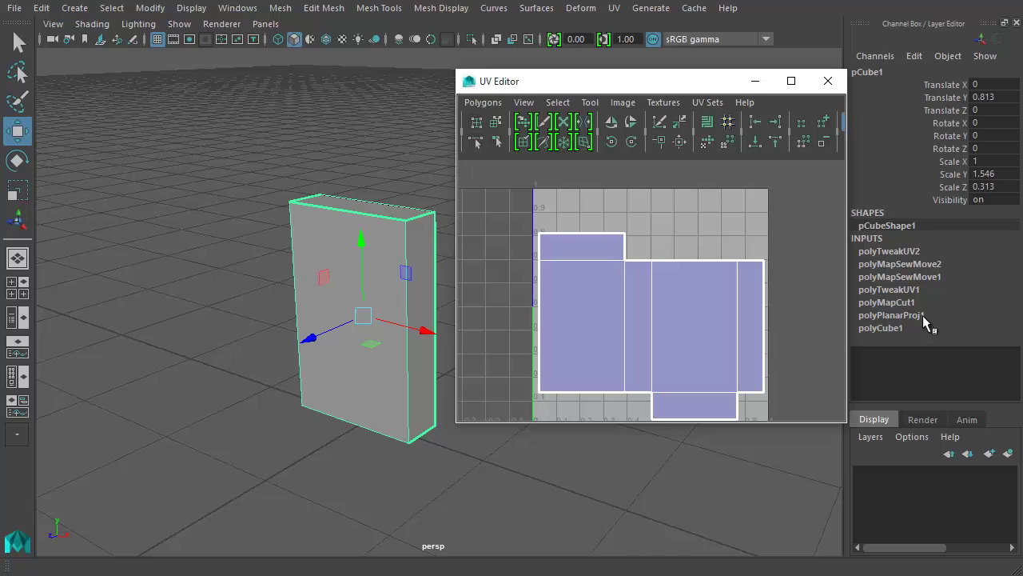
Step: Delete all construction history in the scene and freeze the box's transformations
left_click(47, 12)
left_click(48, 12)
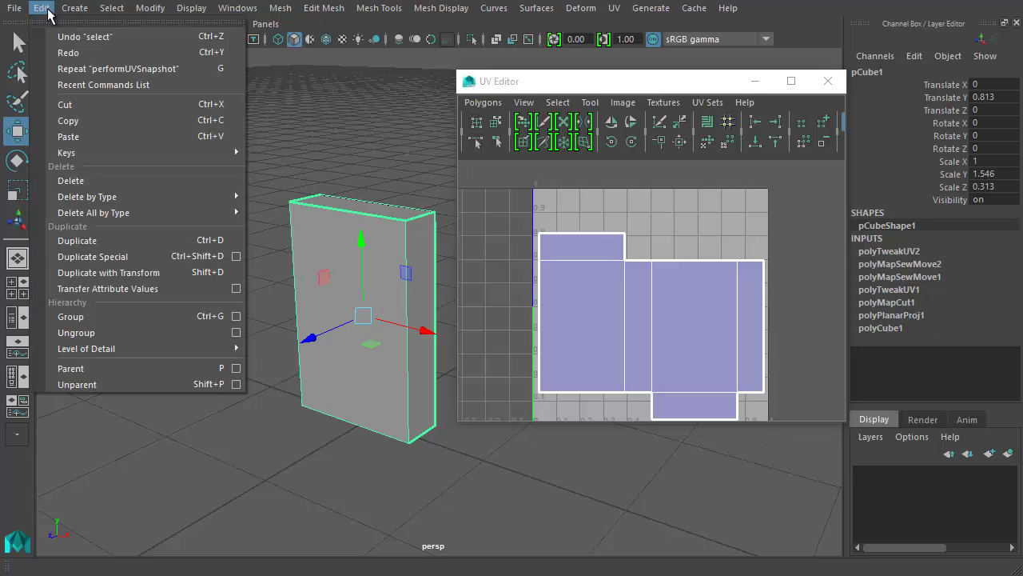
mouse_move(134, 211)
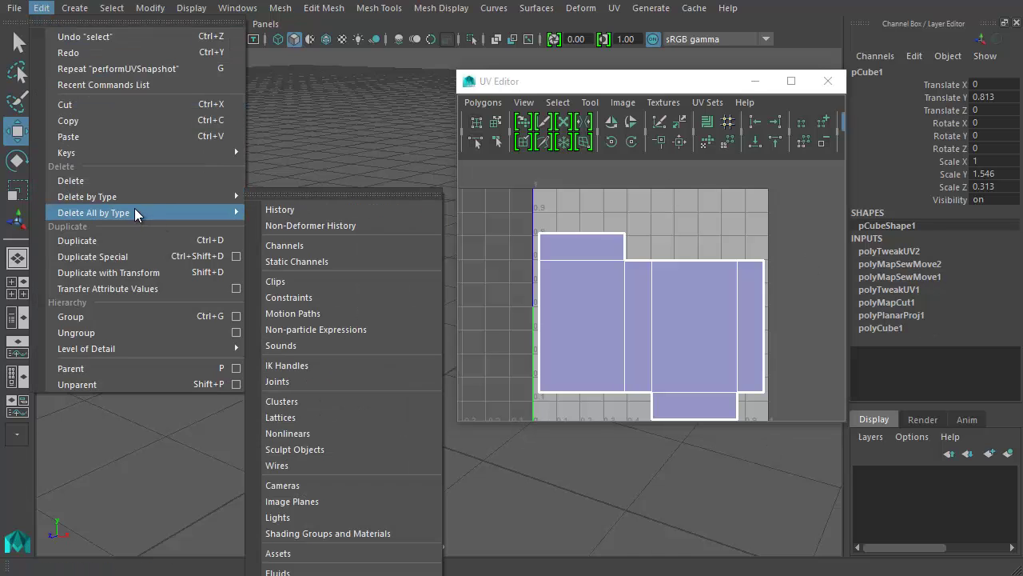
left_click(280, 210)
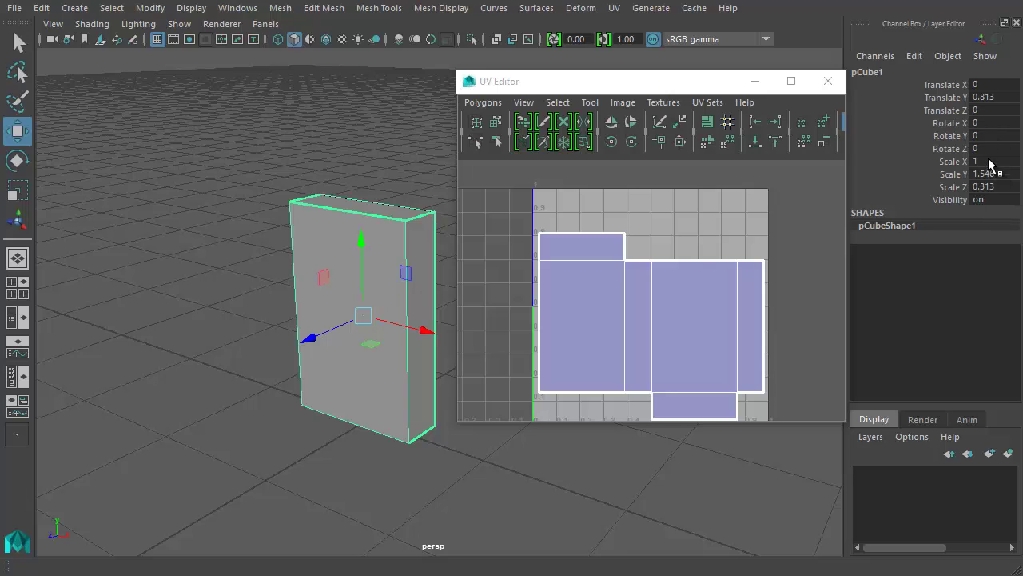
left_click(163, 8)
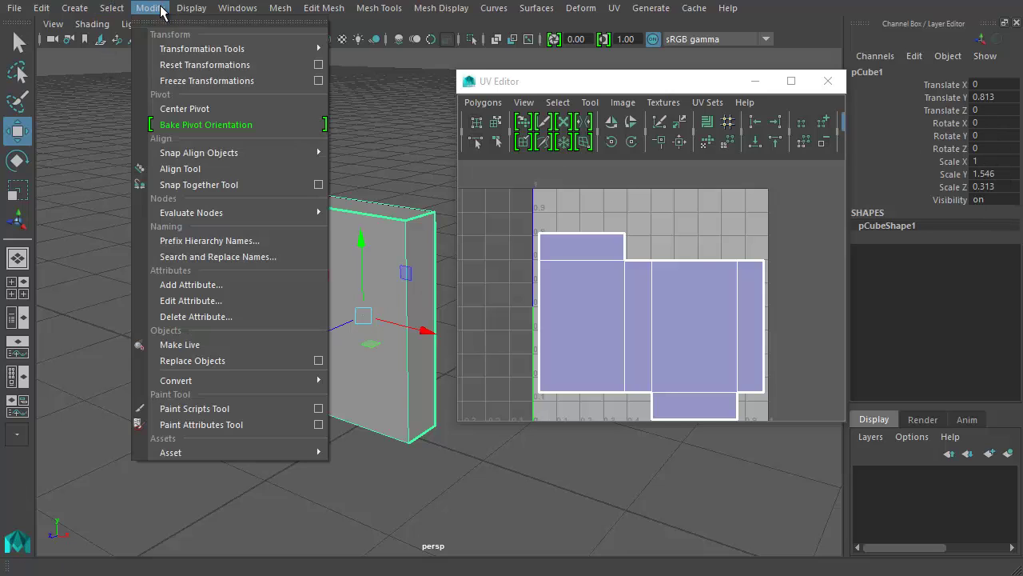
left_click(200, 83)
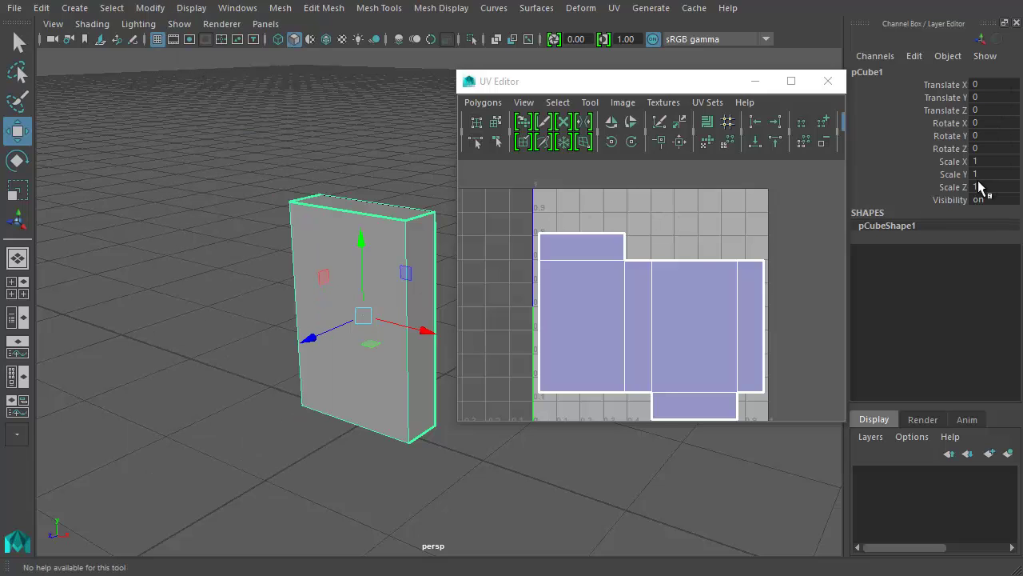
Step: Assign a new Blinn material to the box
middle_click_drag(404, 263, 222, 168, "alt")
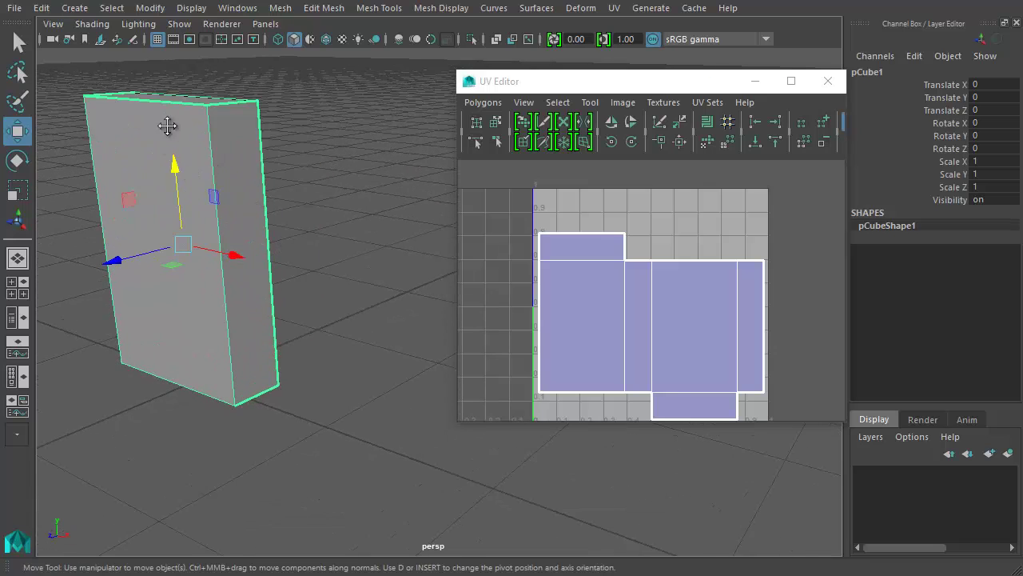
middle_click_drag(167, 128, 210, 128, "alt")
right_click(211, 99)
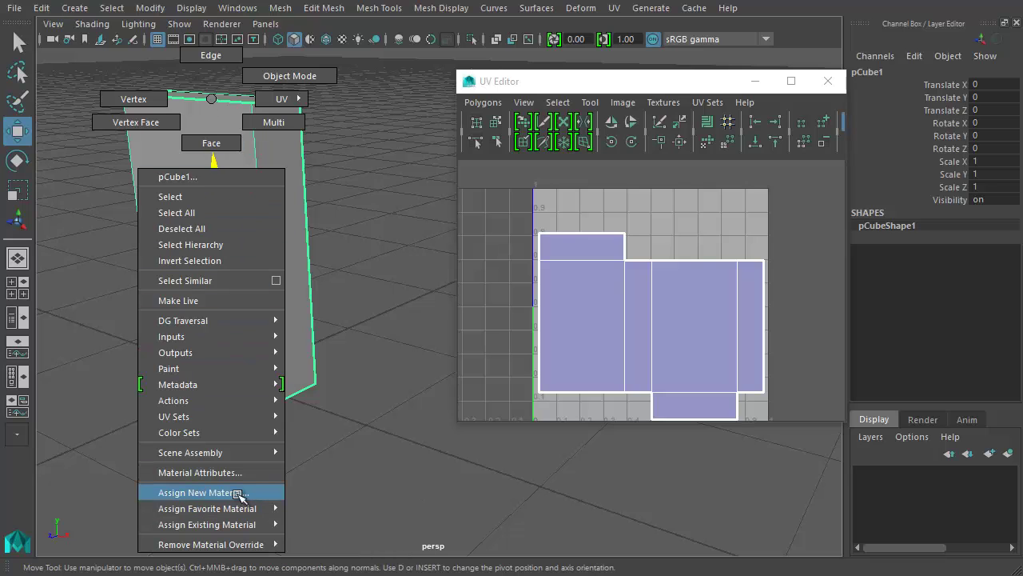
left_click(239, 492)
left_click_drag(435, 56, 365, 8)
left_click_drag(484, 40, 527, 39)
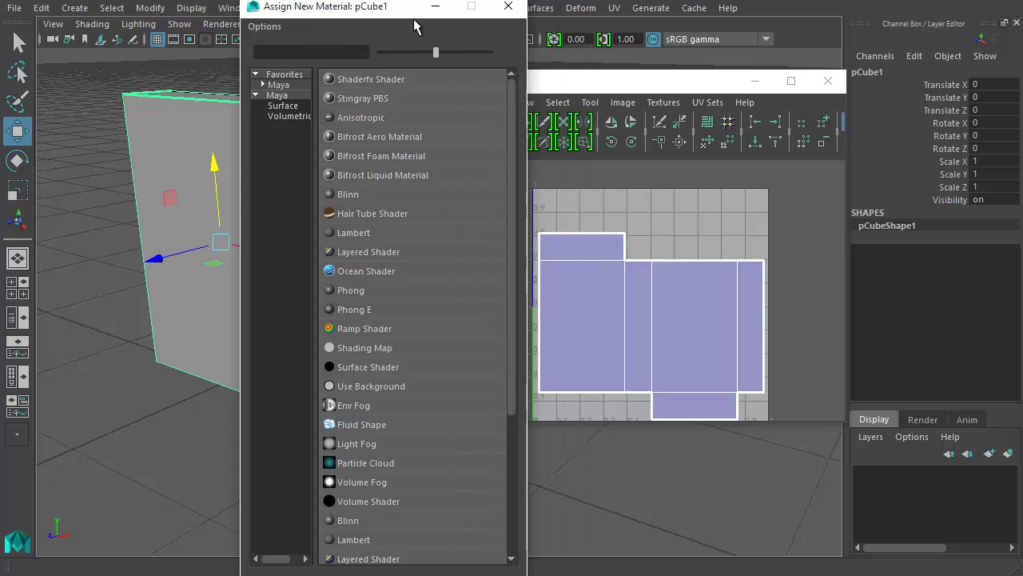
left_click(355, 193)
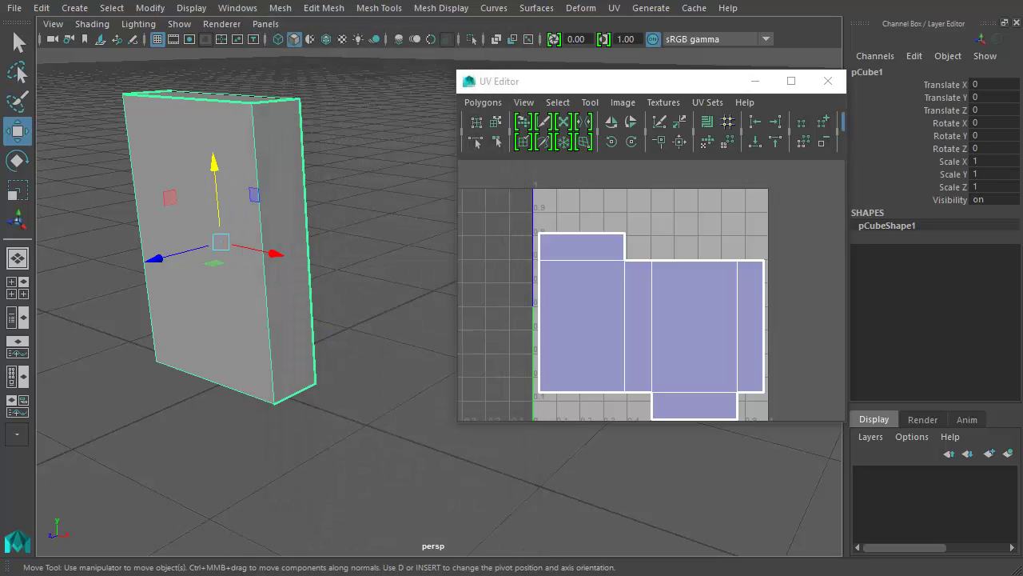
Step: Move the UV Editor clear of the material attributes and rename the box's Blinn material TrixCerealMaterial
left_click_drag(741, 159, 862, 51)
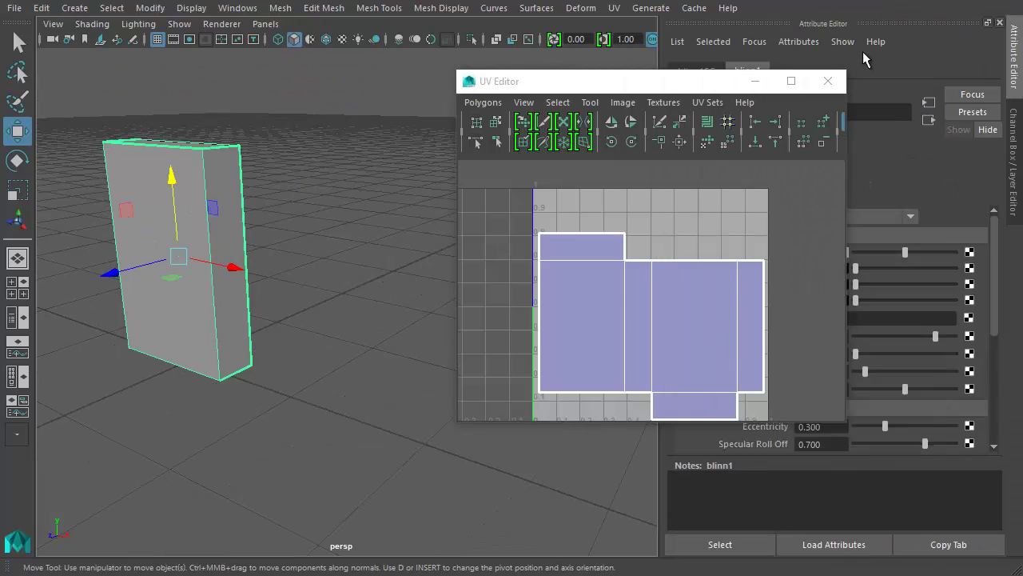
left_click_drag(622, 82, 368, 94)
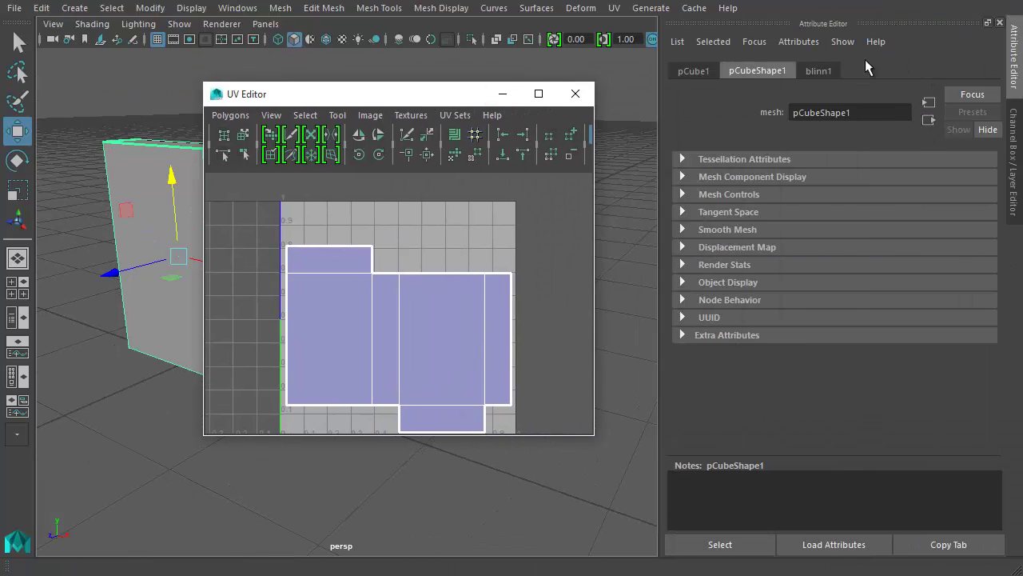
left_click(684, 284)
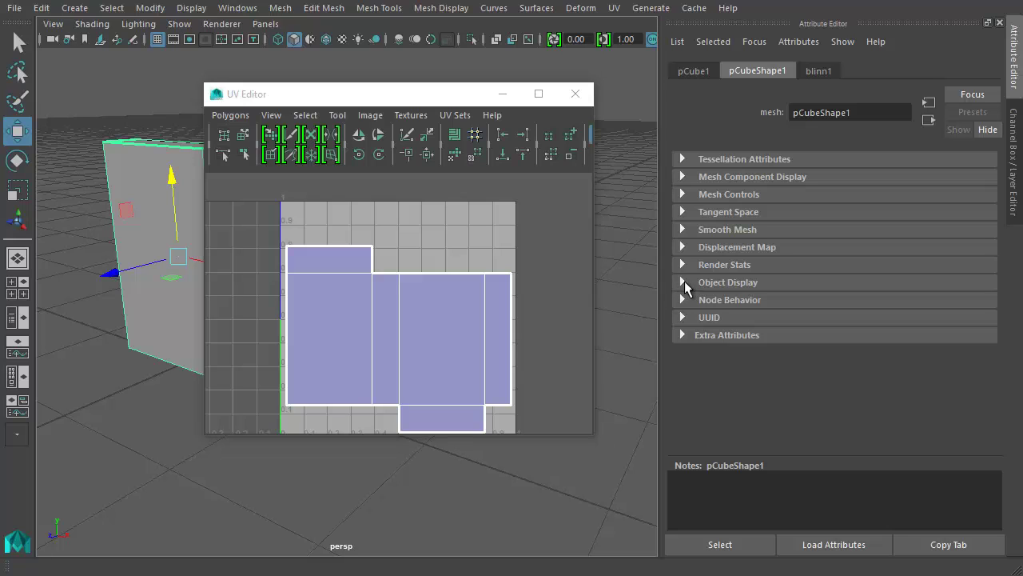
left_click(824, 71)
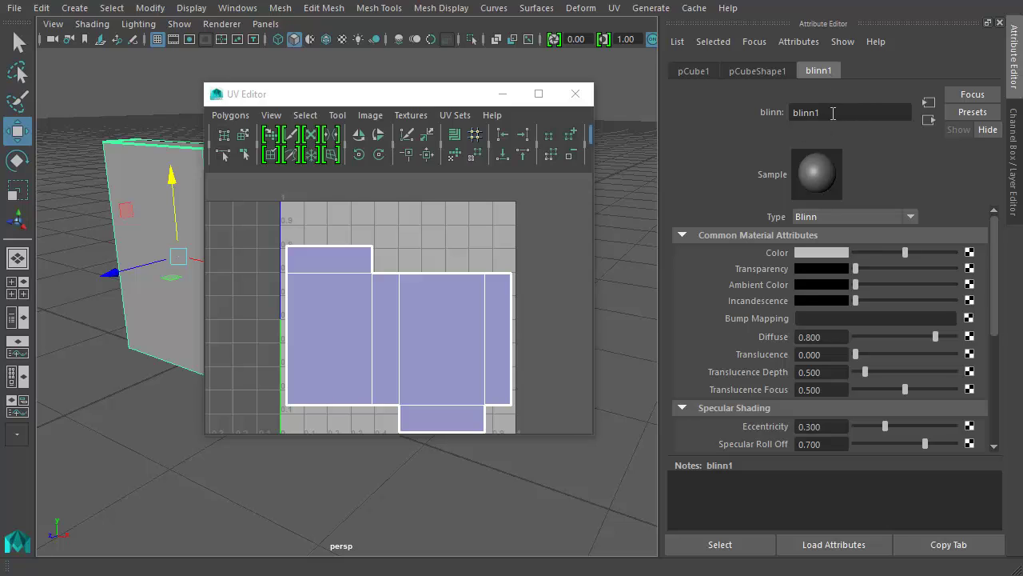
double_click(841, 111)
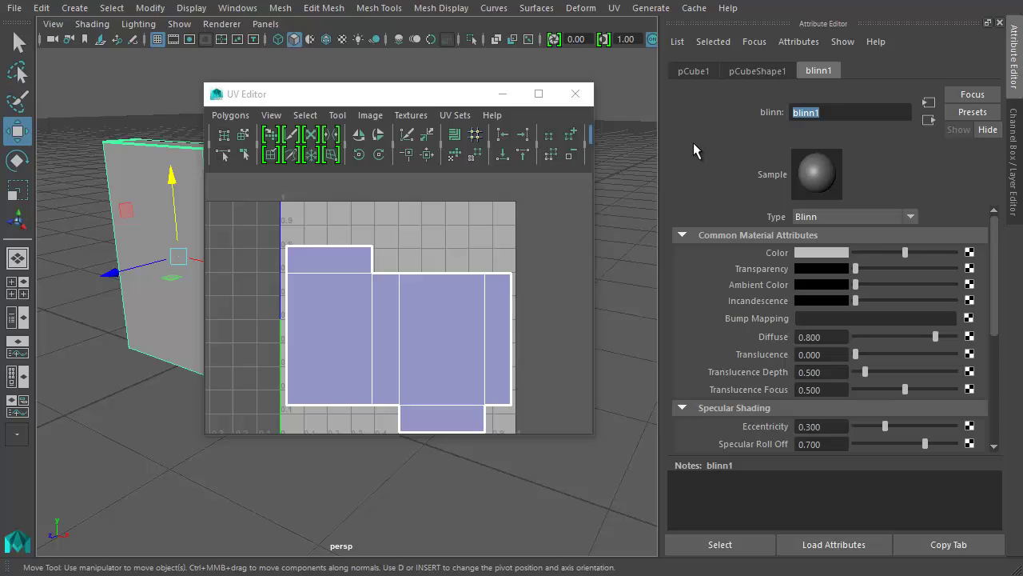
type("TrixCerealMa")
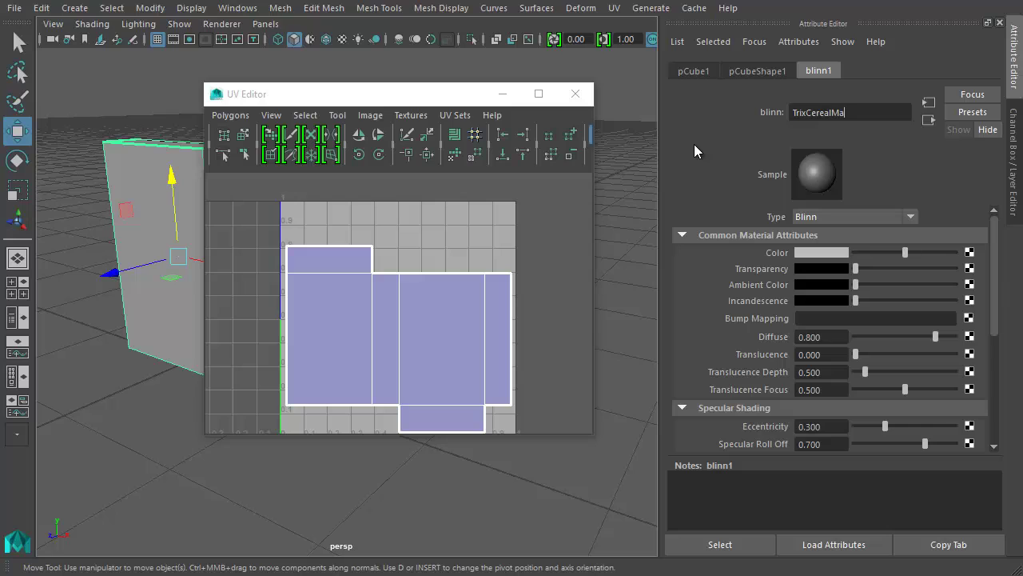
type("terial")
key("Return")
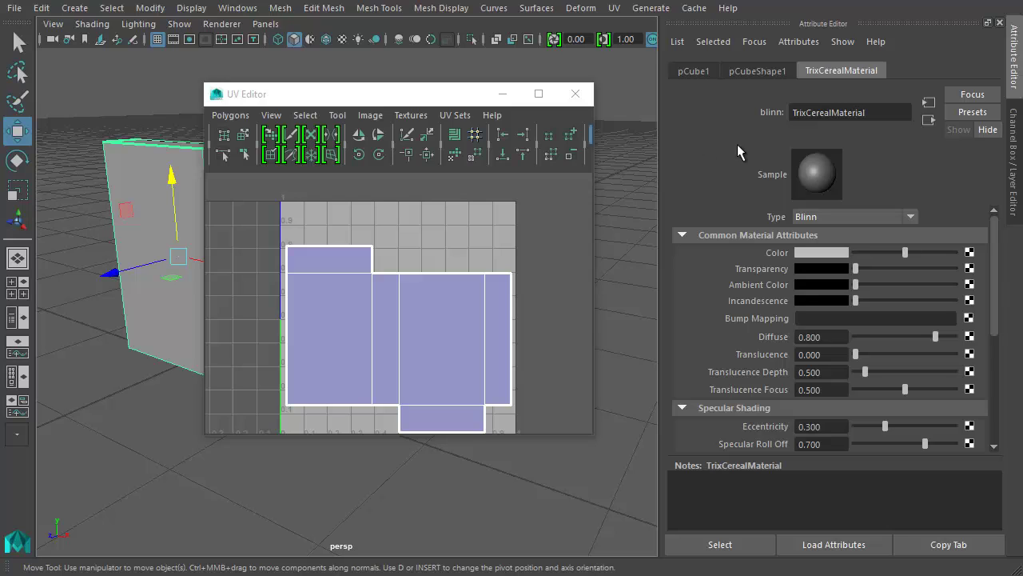
Step: Set the material's color to a saturated red and move the UV Editor away from the box
left_click(831, 253)
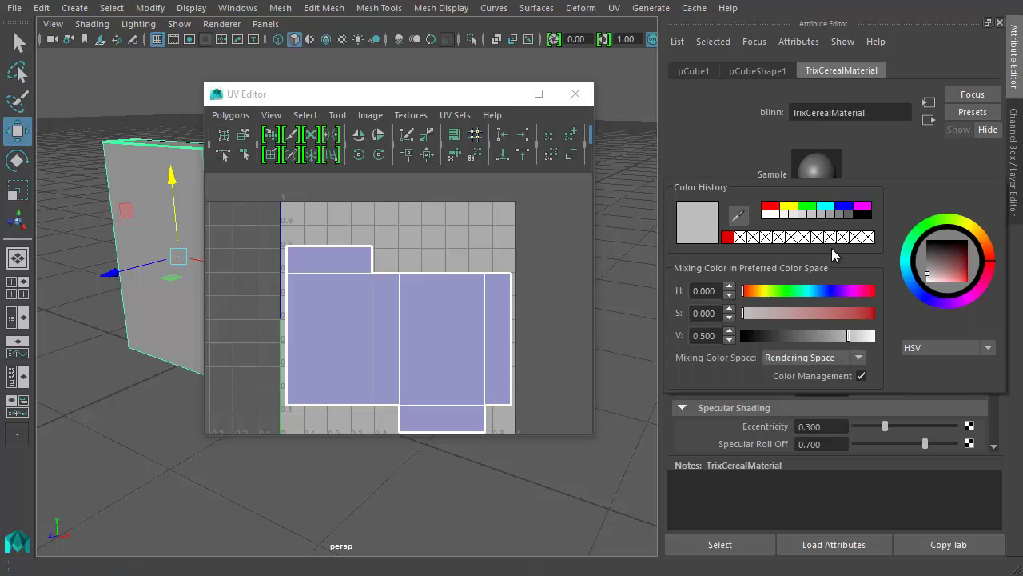
left_click(868, 313)
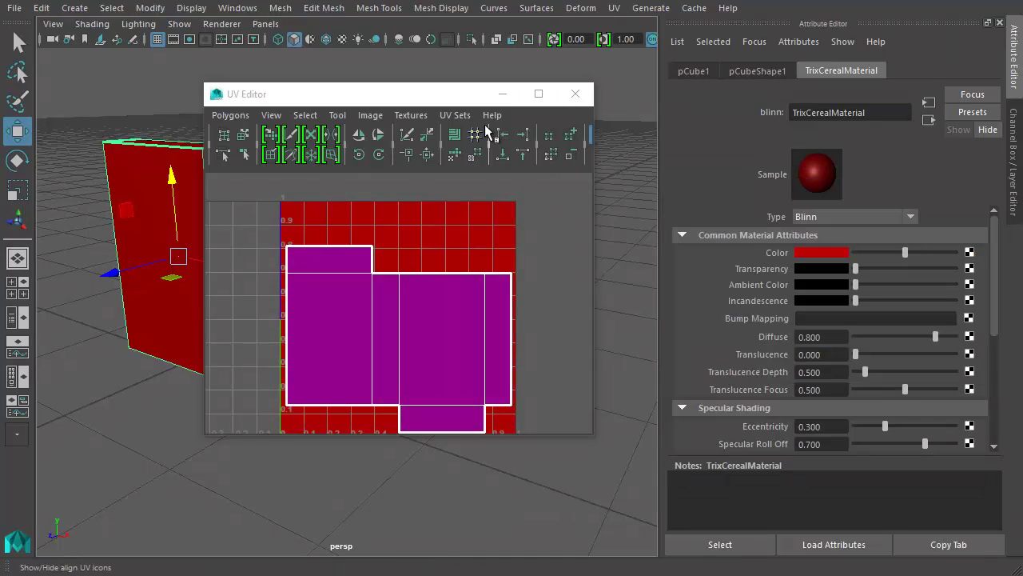
left_click_drag(466, 100, 508, 86)
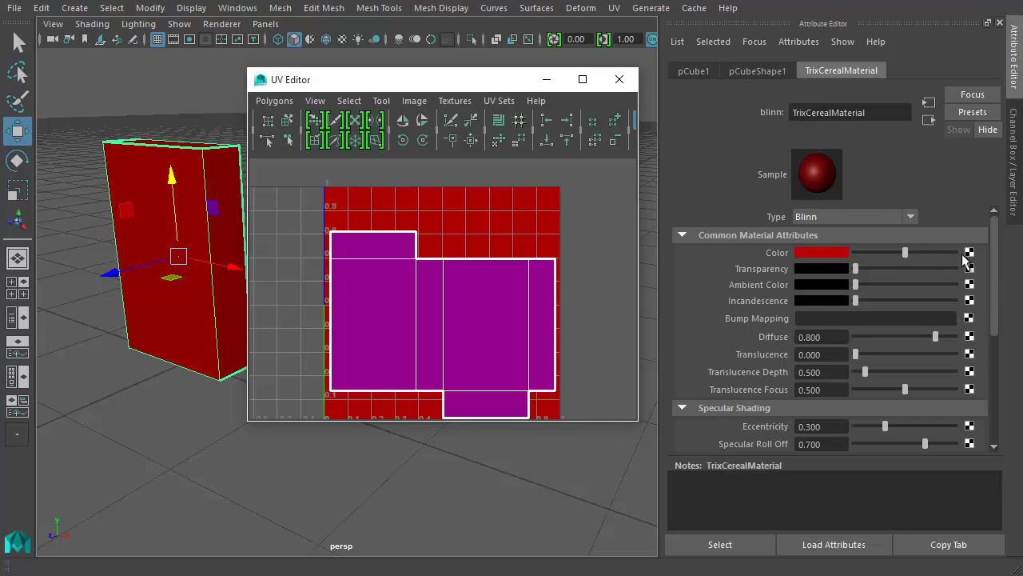
Step: Look through the material's Specular Shading, Special Effects, Matte Opacity and Raytrace Options attributes
scroll(959, 272, "down", 5)
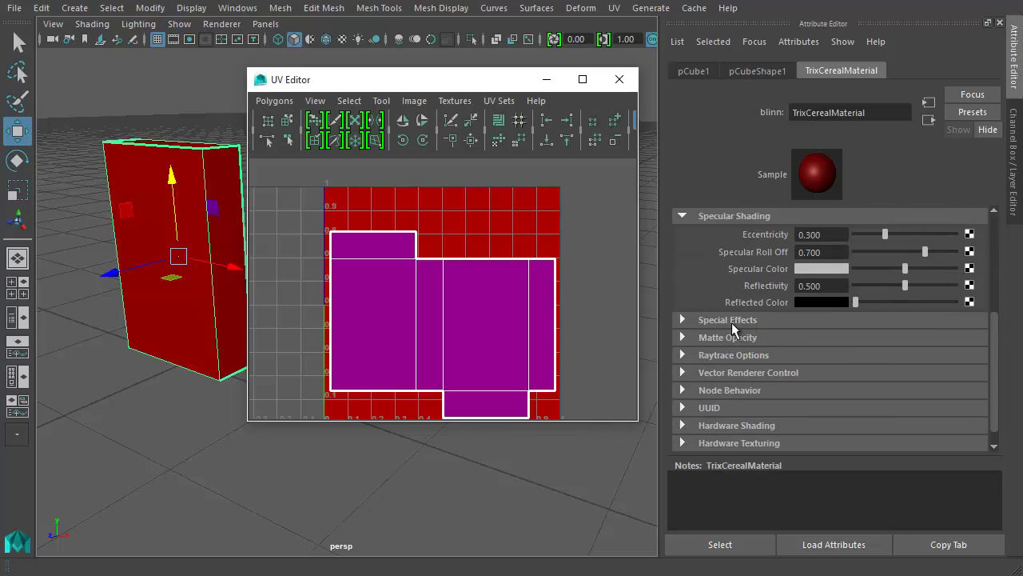
left_click(686, 320)
left_click(689, 372)
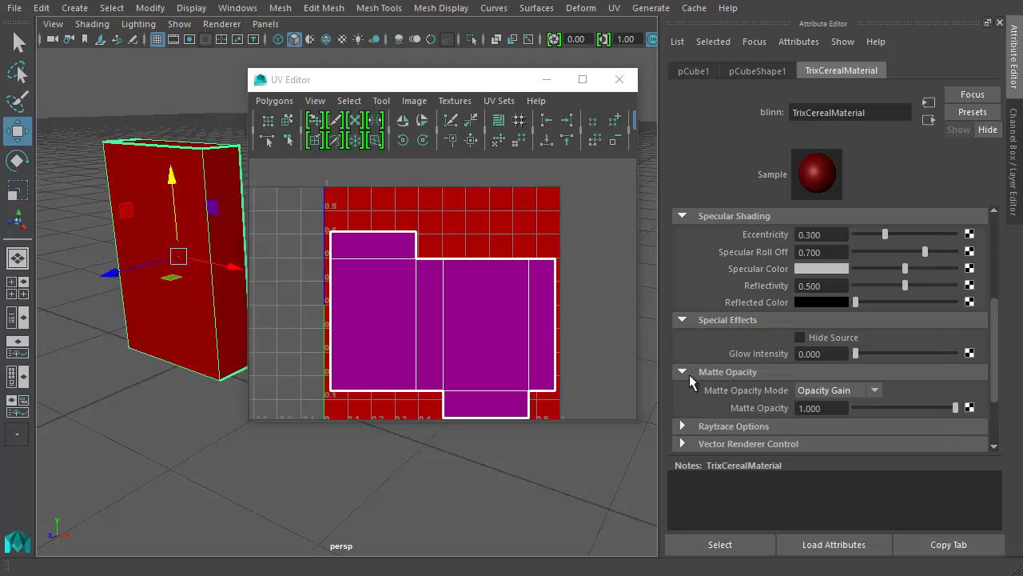
left_click(684, 426)
scroll(900, 328, "down", 5)
scroll(927, 326, "up", 10)
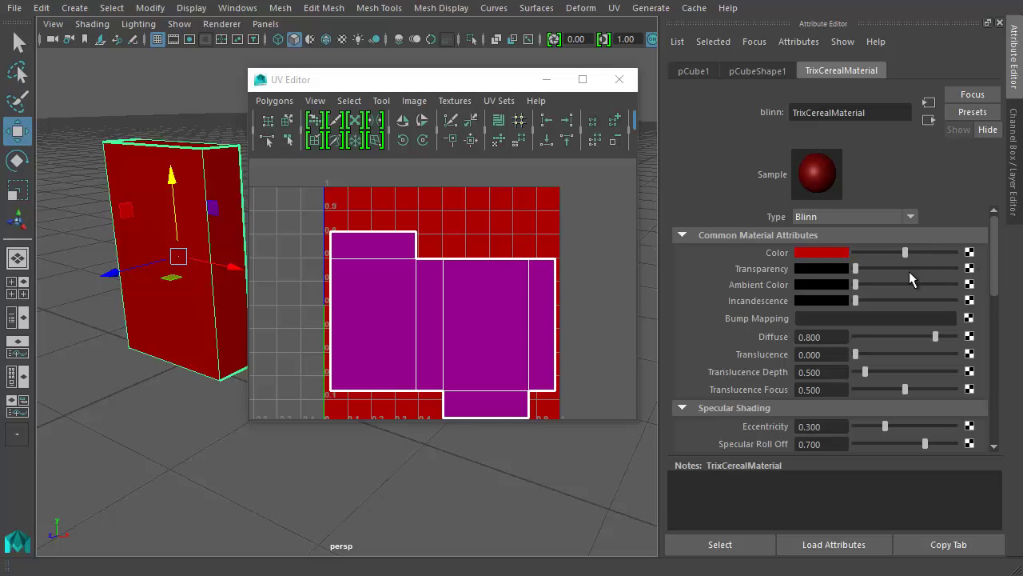
Step: Connect a File texture to the Color attribute of TrixCerealMaterial
left_click(969, 252)
left_click_drag(371, 4, 435, 0)
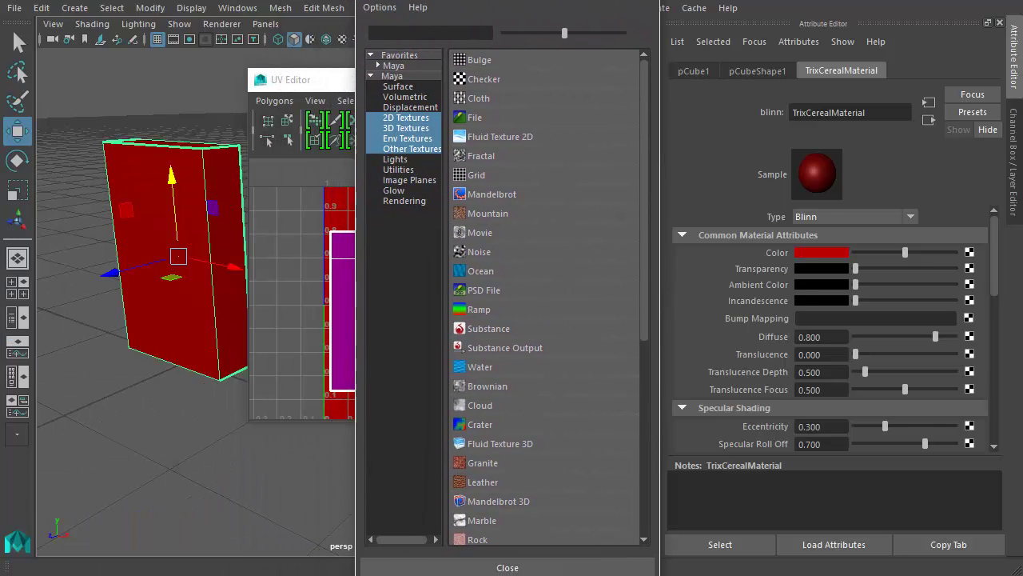
left_click_drag(645, 94, 659, 297)
scroll(521, 128, "up", 3)
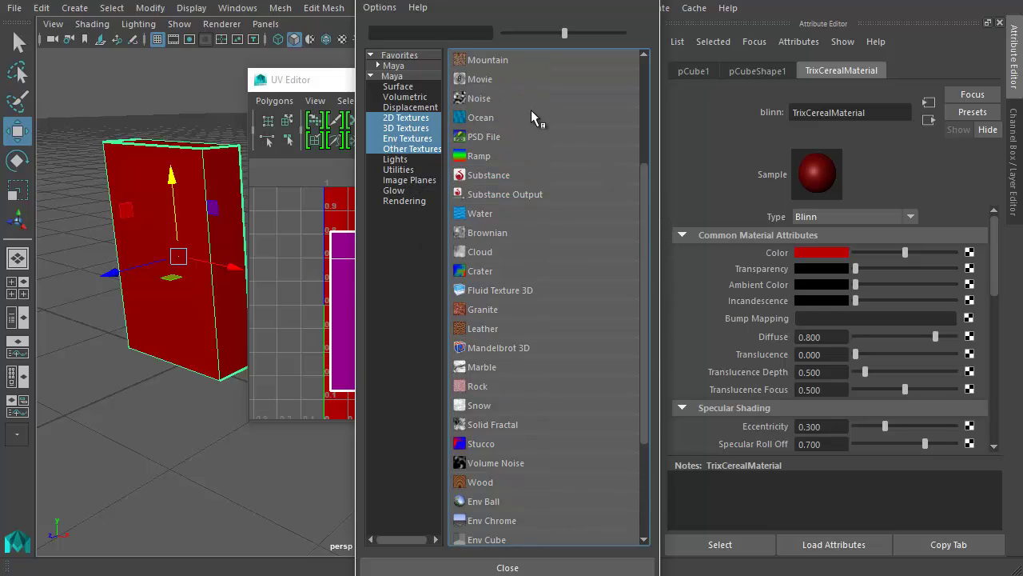
scroll(583, 189, "up", 3)
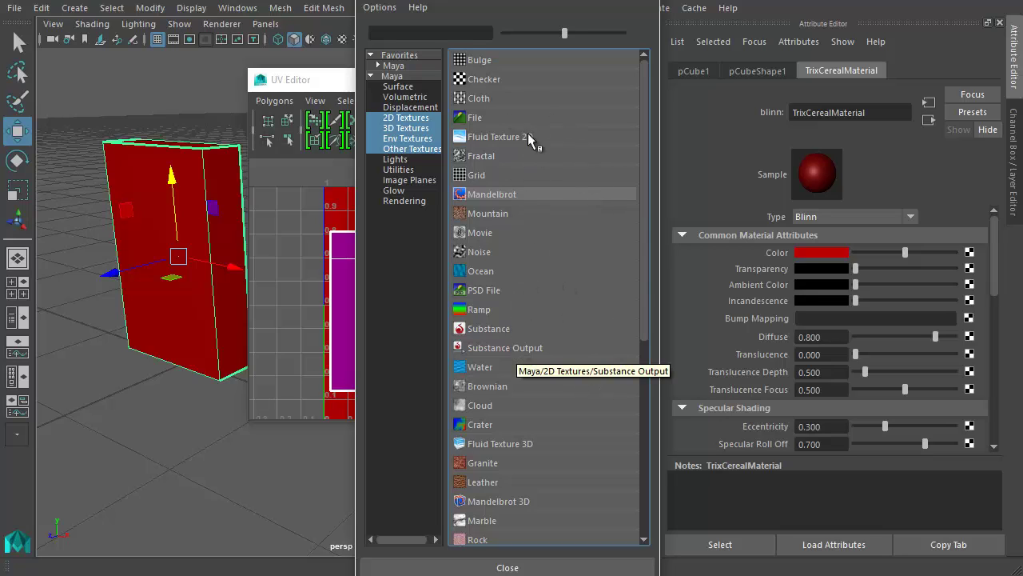
left_click(486, 118)
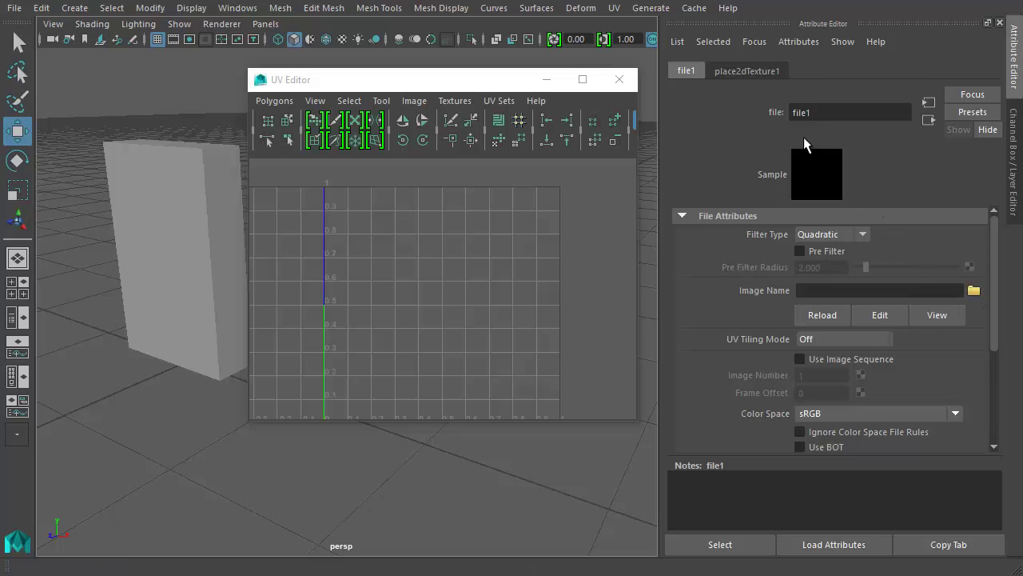
Step: Load CerealAlbedo.jpg from the project's sourceimages folder as the file texture's image
left_click(974, 291)
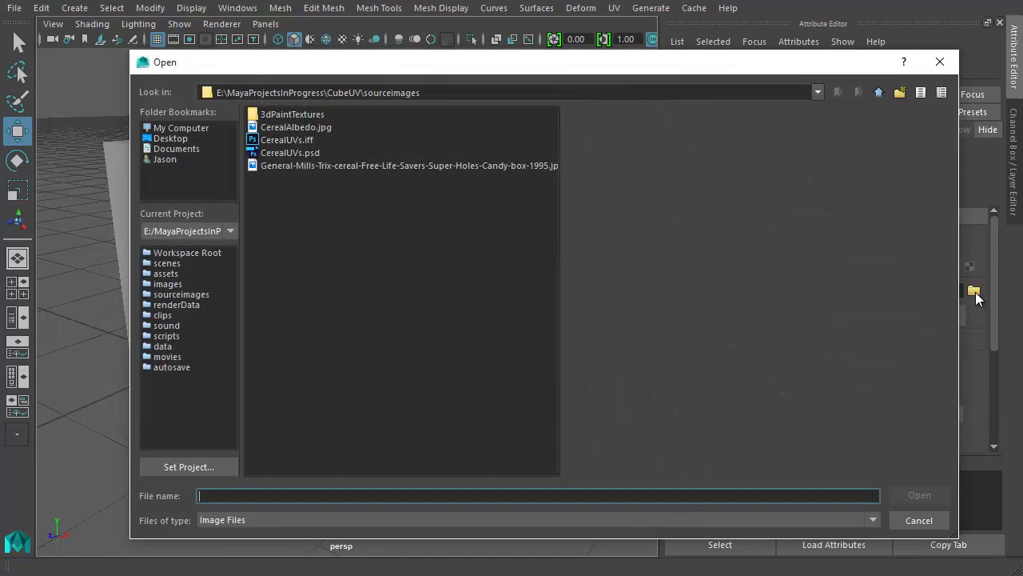
left_click(287, 128)
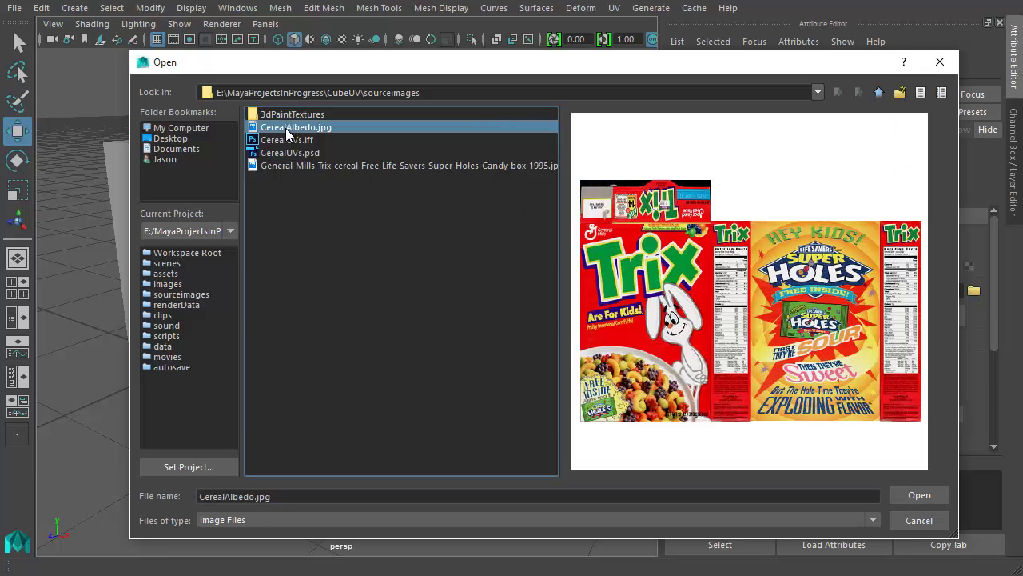
left_click(912, 491)
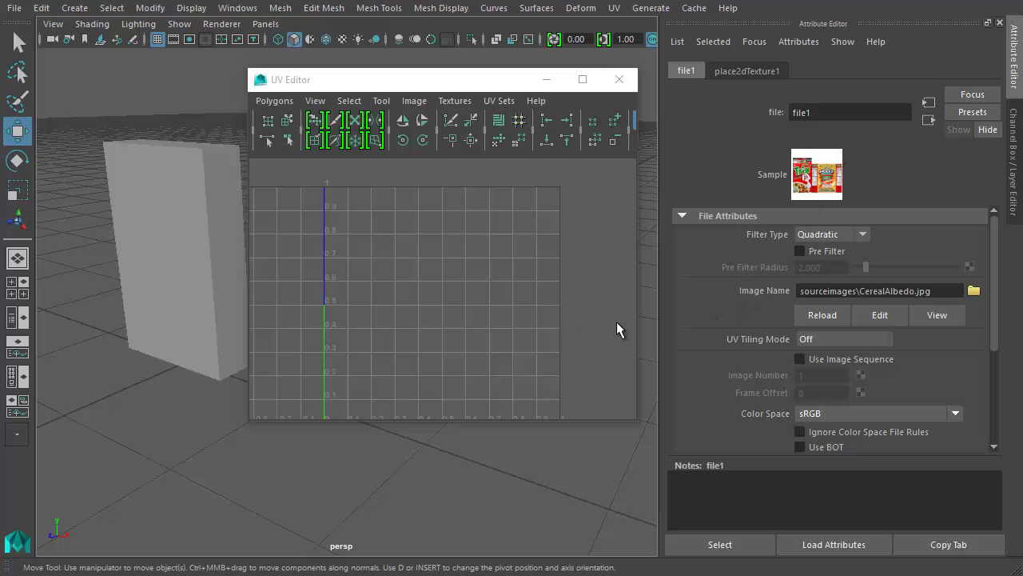
Step: Select the box and examine how the cereal texture lines up with its UV layout in the UV Editor
left_click(202, 230)
scroll(530, 293, "down", 2)
scroll(512, 280, "up", 3)
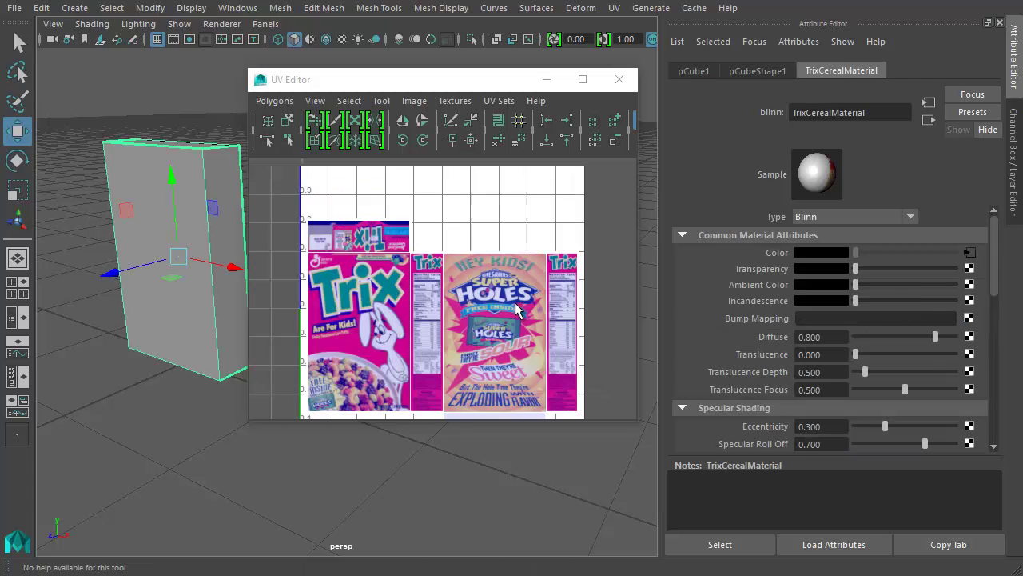
scroll(504, 269, "up", 1)
scroll(503, 269, "up", 1)
left_click_drag(501, 88, 540, 77)
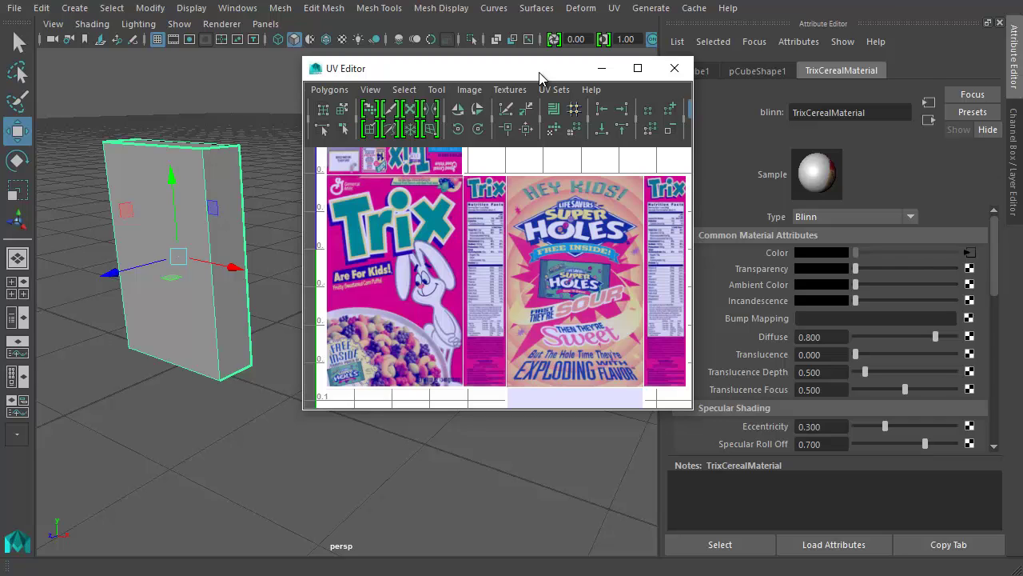
Step: Turn on textured display in the perspective view to show the cereal artwork on the box
left_click_drag(191, 316, 179, 286, "alt")
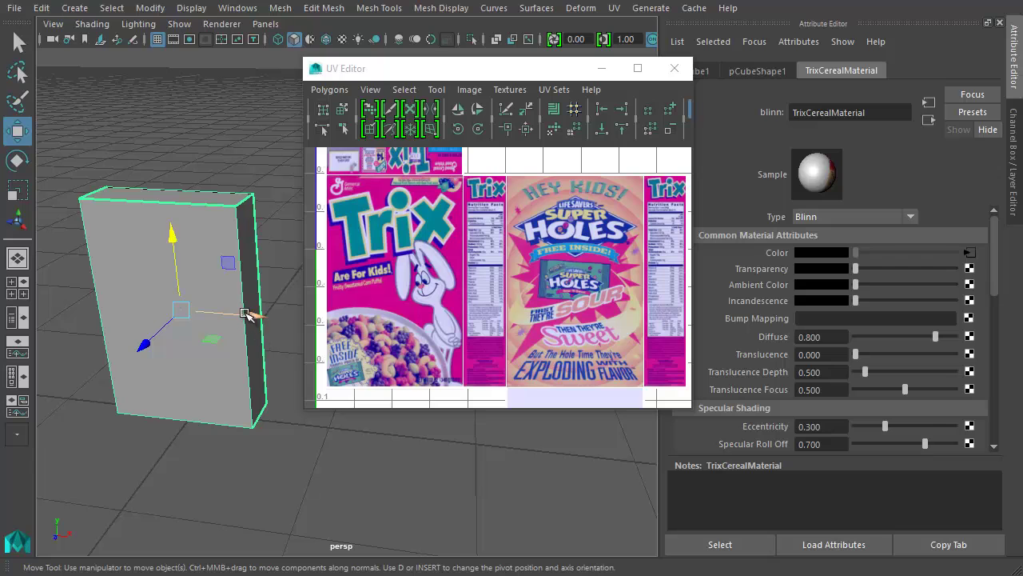
middle_click_drag(240, 228, 201, 200, "alt")
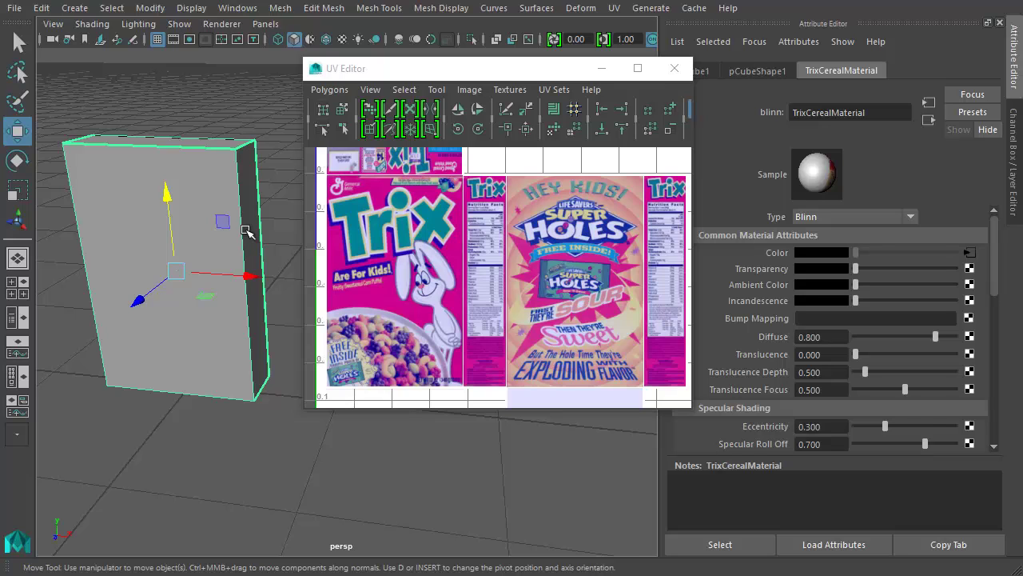
middle_click_drag(244, 244, 256, 257, "alt")
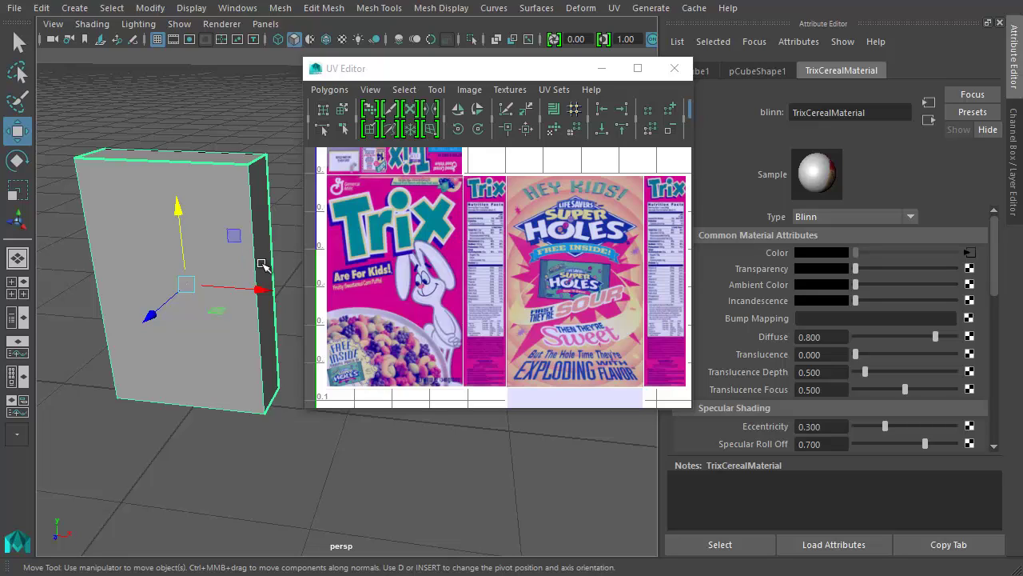
key("6")
left_click_drag(230, 259, 346, 294, "alt")
scroll(346, 295, "down", 10)
middle_click_drag(160, 313, 279, 308, "alt")
left_click_drag(279, 309, 264, 192, "alt")
left_click(342, 39)
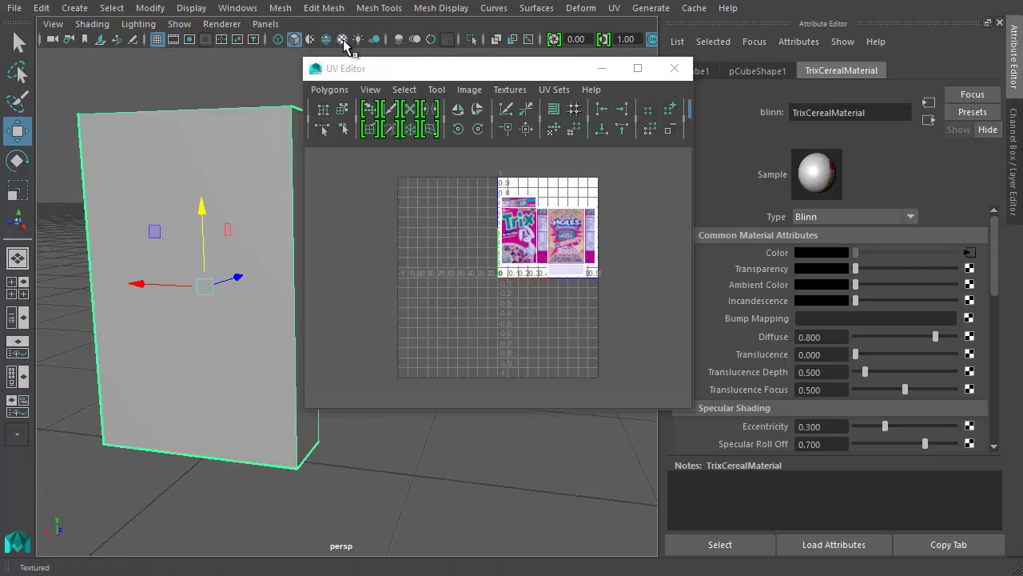
Step: Move the UV Editor clear of the box and compare plain shaded with textured display, leaving textures on
left_click(342, 39)
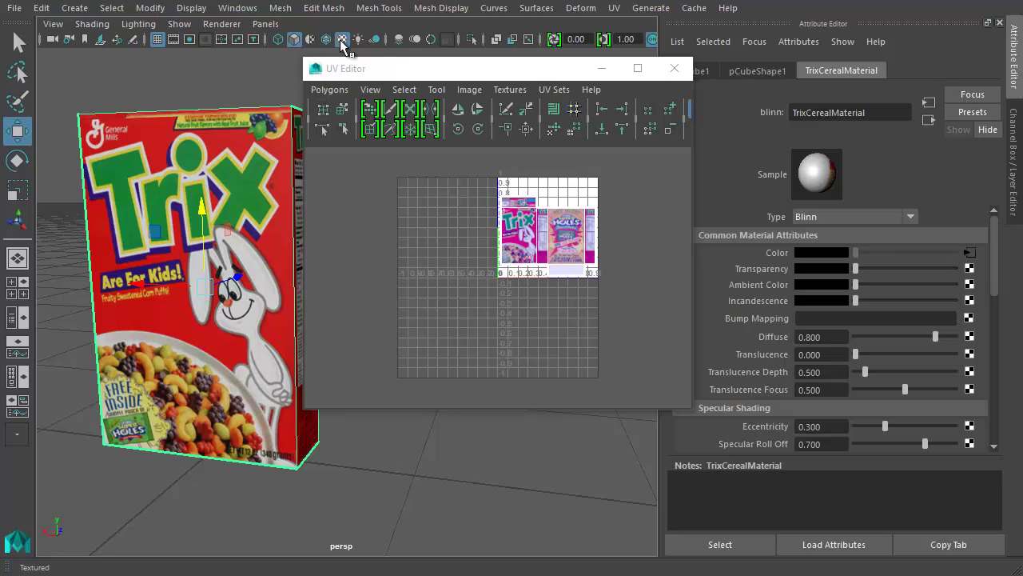
left_click_drag(408, 68, 509, 165)
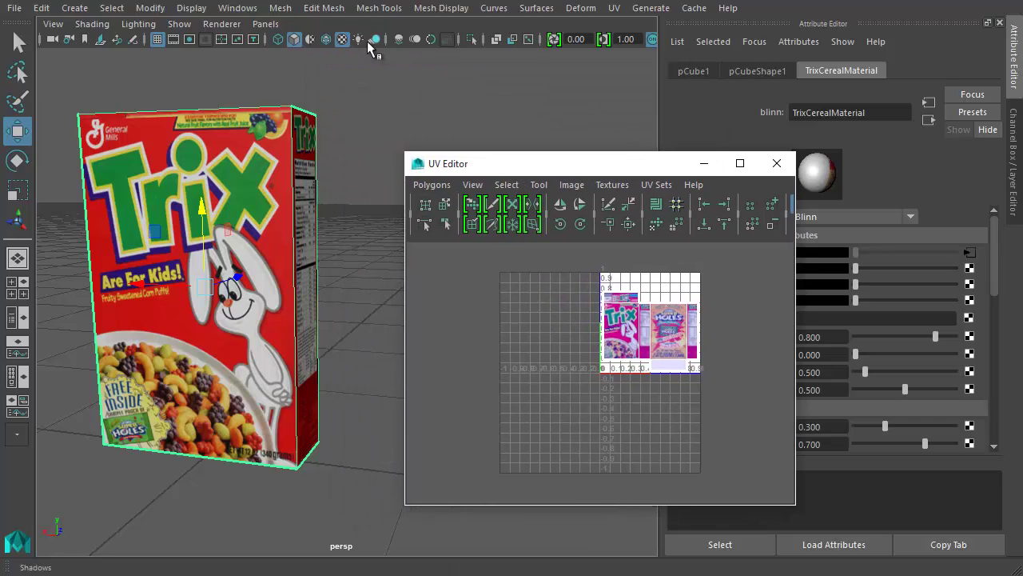
left_click(342, 40)
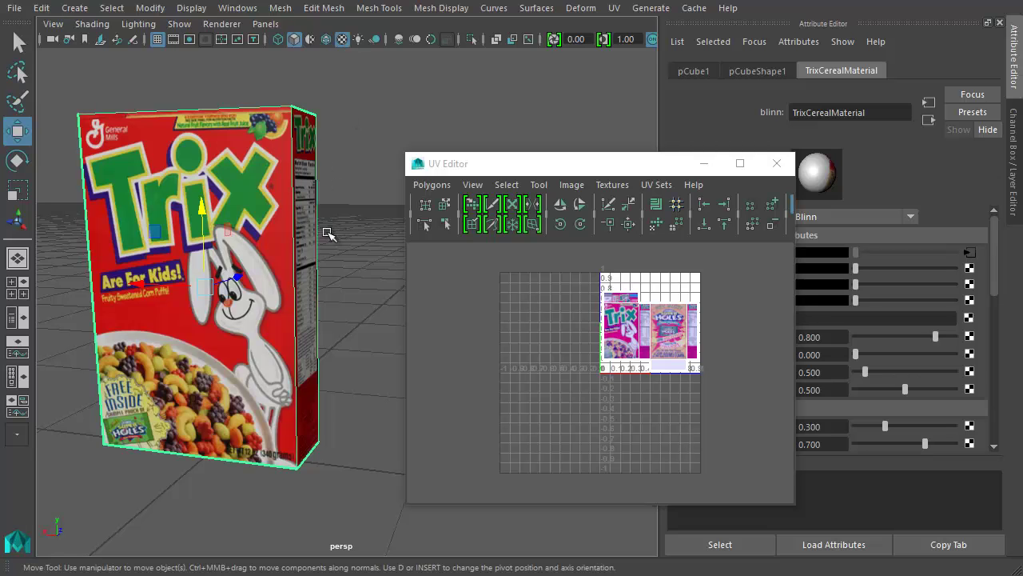
middle_click_drag(331, 231, 352, 209, "alt")
scroll(292, 248, "down", 3)
key("5")
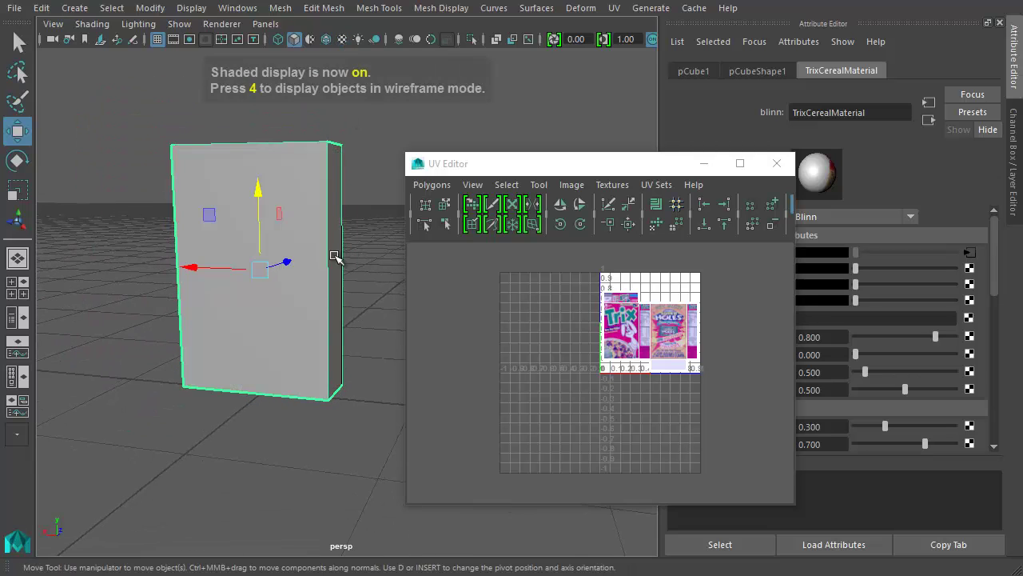
left_click(342, 39)
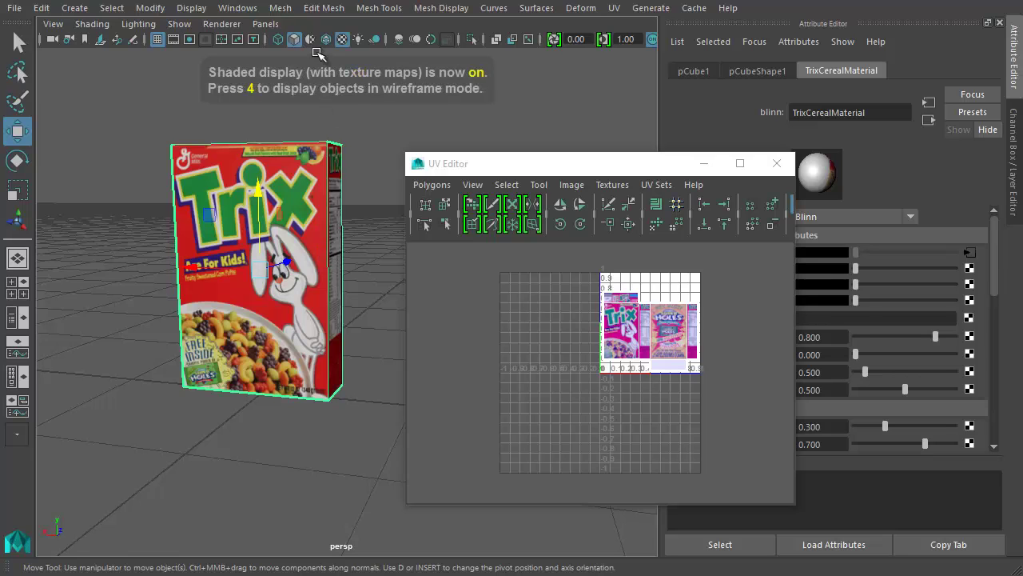
key("5")
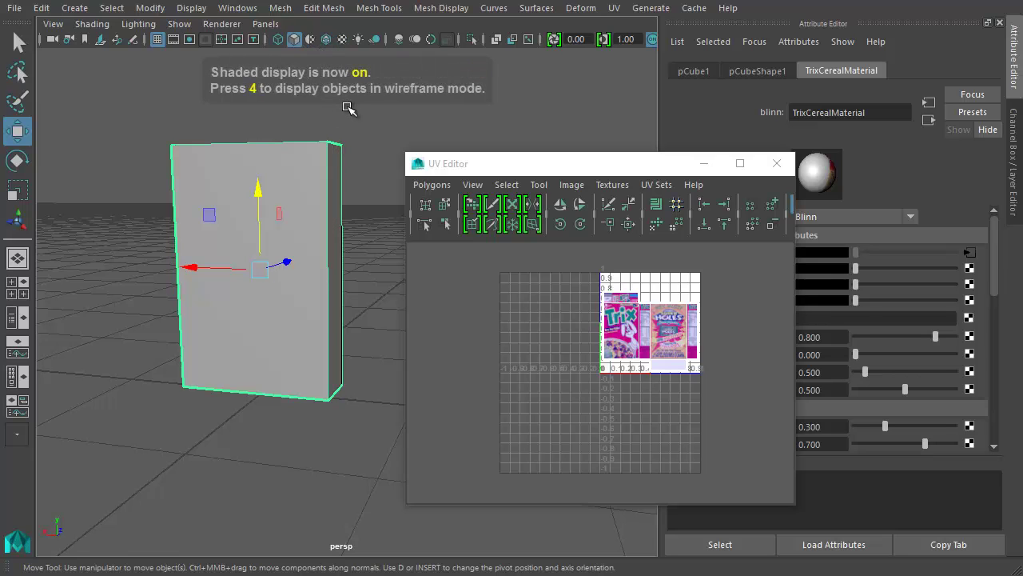
key("6")
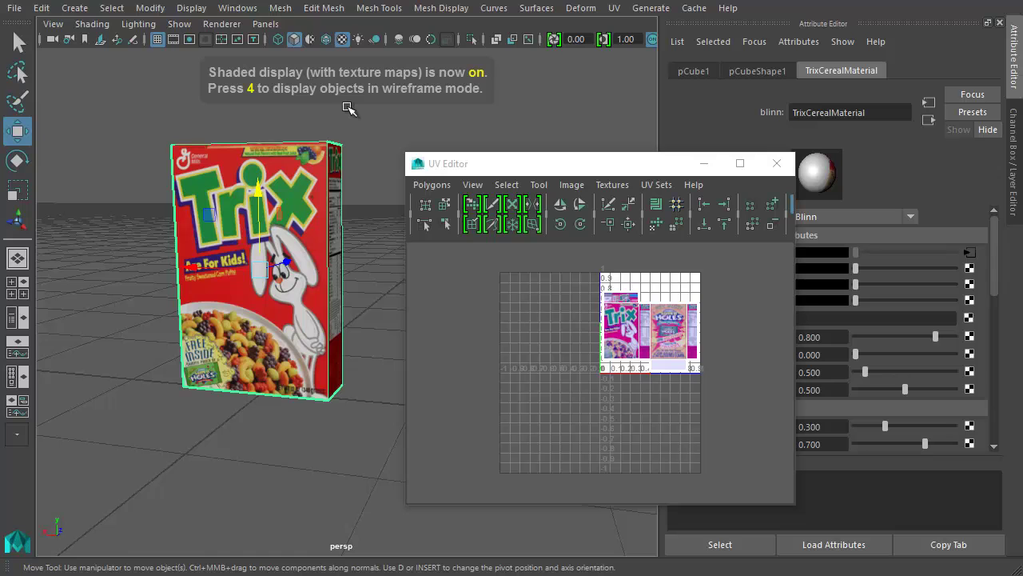
Step: Compare the nutrition panel and front artwork on the box with their positions in the UV Editor
left_click_drag(320, 335, 310, 347, "alt")
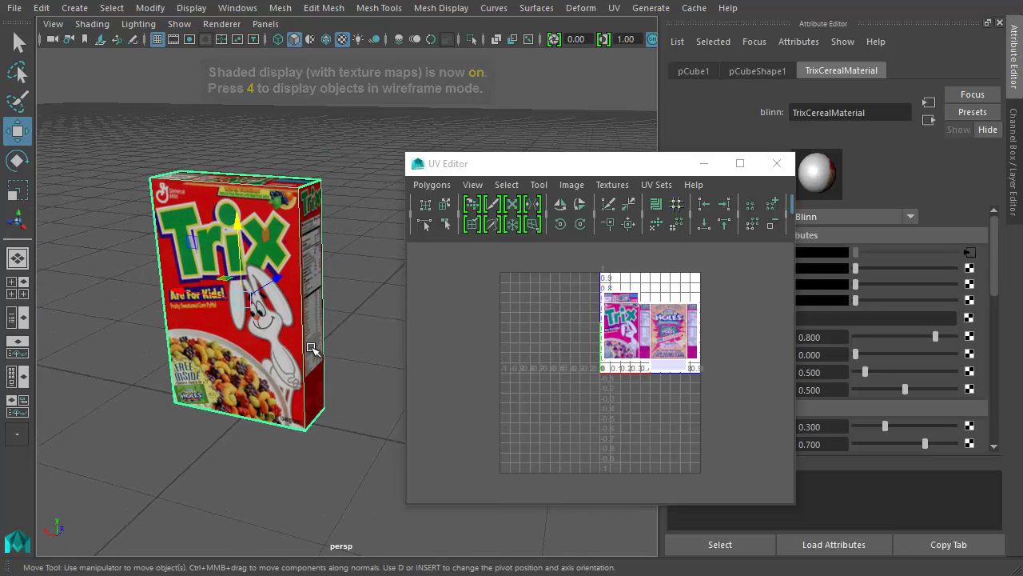
scroll(300, 340, "up", 5)
scroll(676, 334, "up", 3)
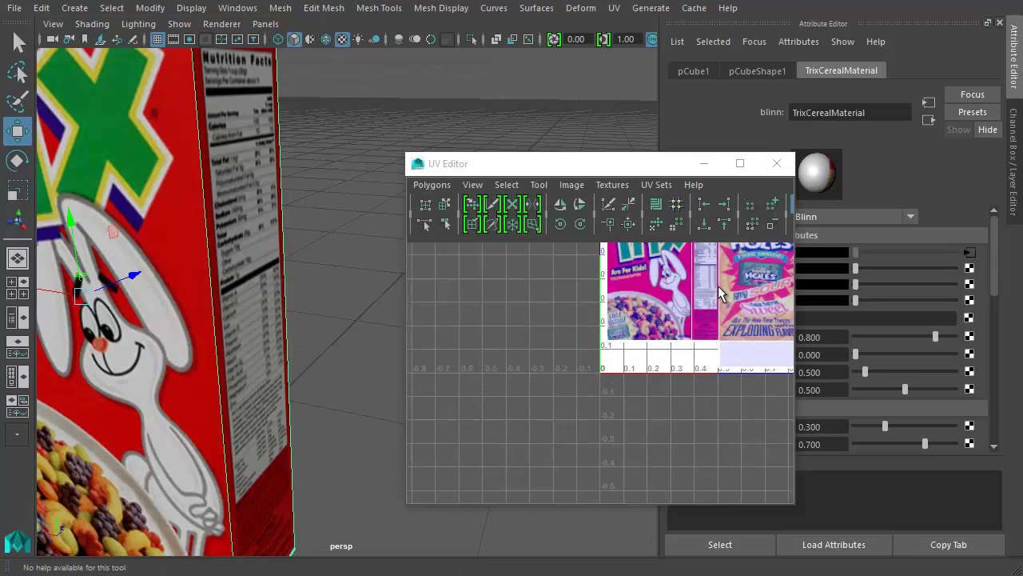
scroll(675, 335, "down", 2)
scroll(520, 340, "down", 1)
scroll(337, 312, "down", 6)
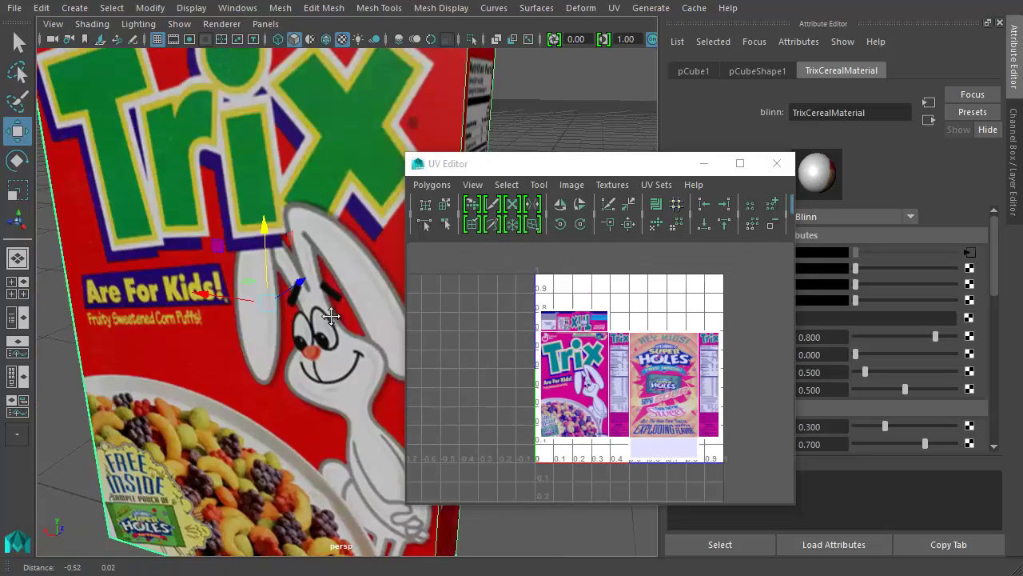
scroll(242, 295, "up", 2)
left_click_drag(242, 295, 298, 291, "alt")
scroll(323, 301, "up", 2)
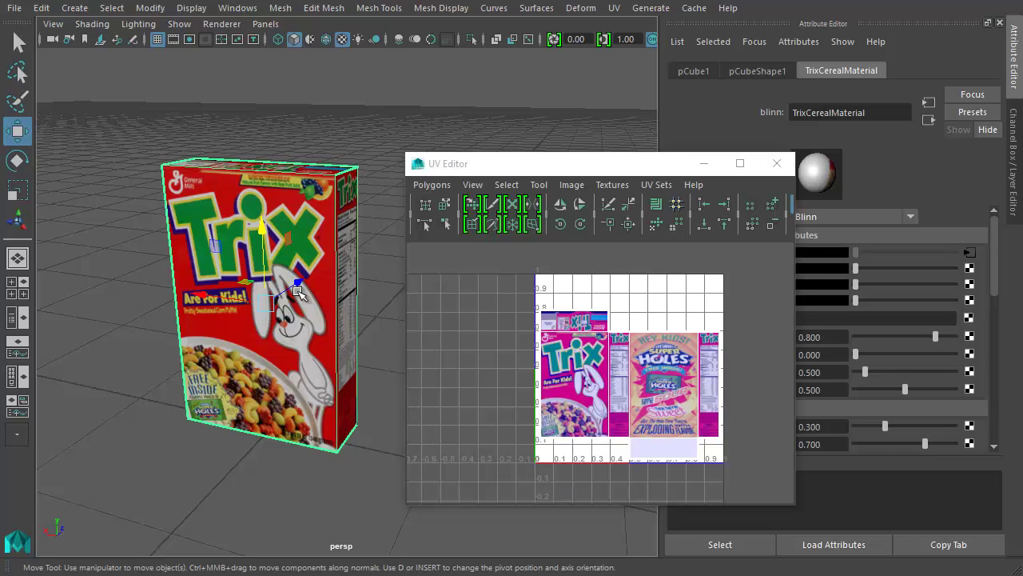
Step: Inspect the texture on the bottom, top and sides of the cereal box
middle_click_drag(310, 312, 307, 285, "alt")
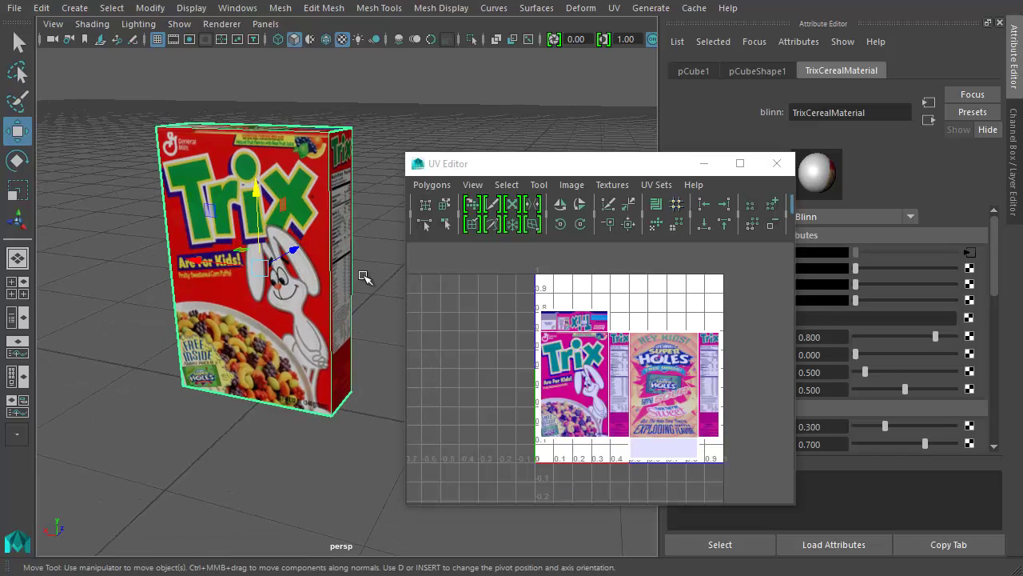
mouse_move(312, 274)
left_mouse_down("alt")
mouse_move(297, 303)
mouse_move(271, 255)
mouse_move(306, 252)
mouse_move(322, 291)
left_mouse_up("alt")
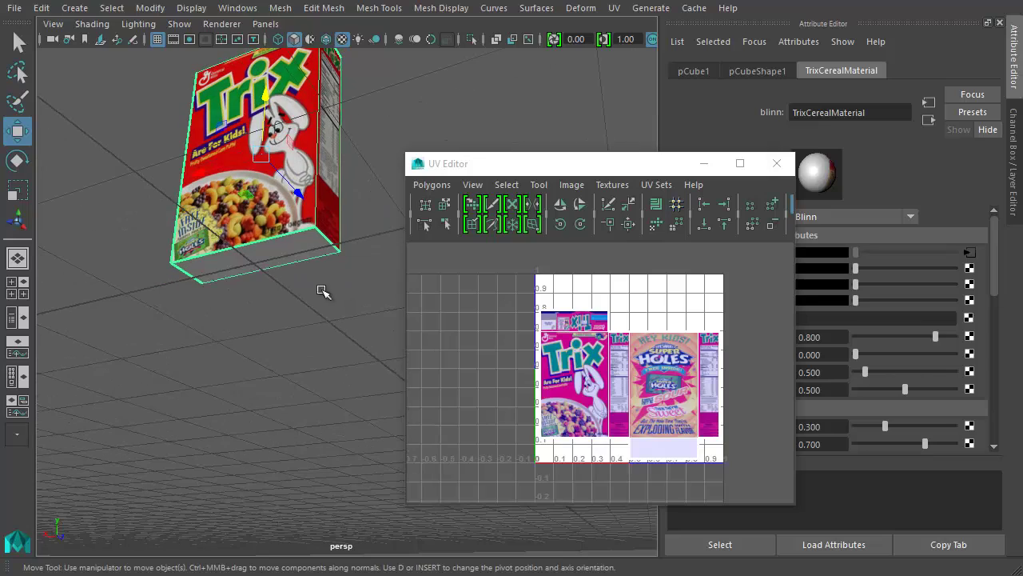
left_click_drag(329, 176, 340, 272, "alt")
right_click_drag(322, 254, 342, 221, "alt")
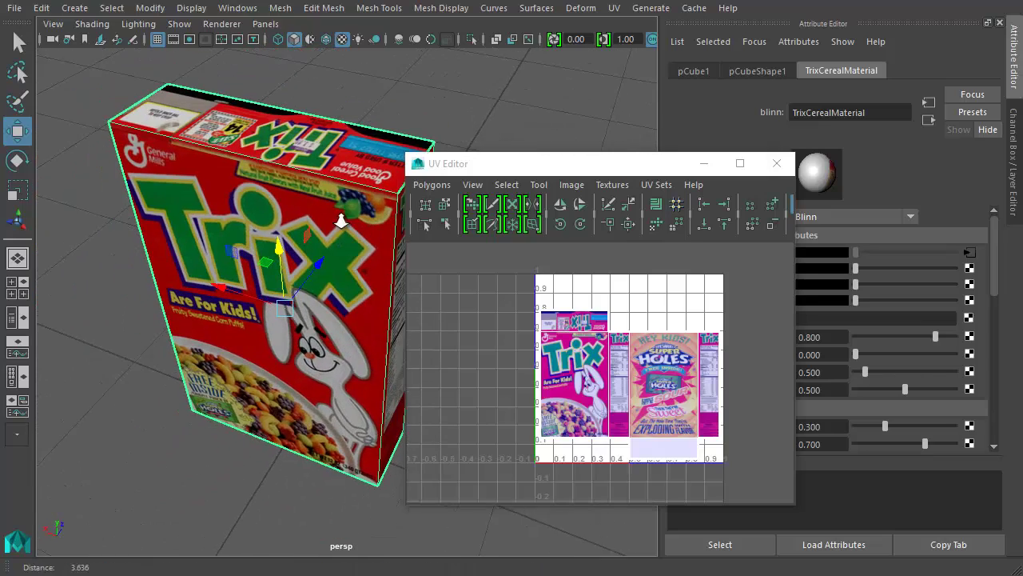
left_click_drag(370, 281, 341, 307, "alt")
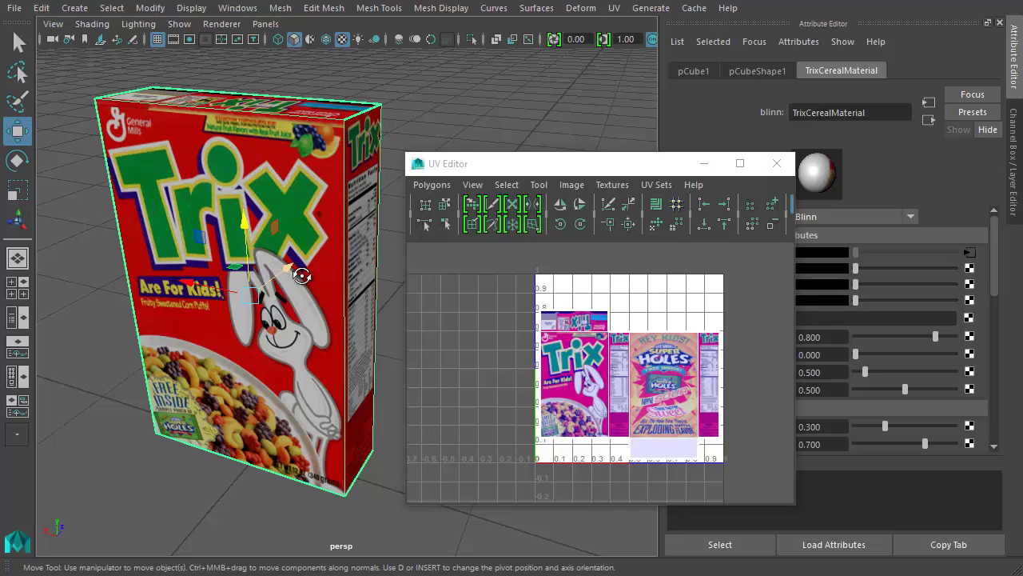
left_click_drag(302, 276, 312, 274, "alt")
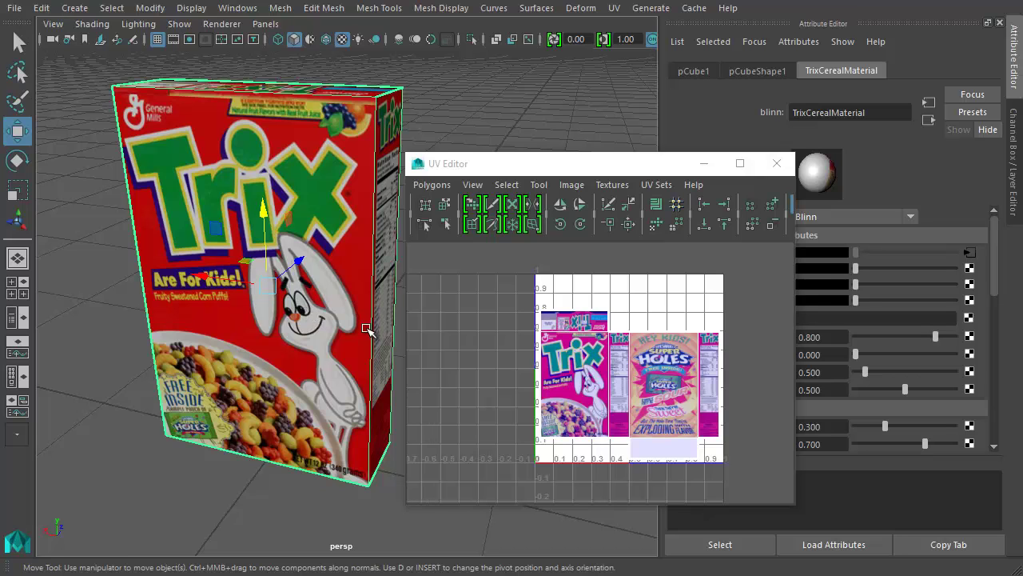
mouse_move(328, 241)
middle_mouse_down("alt")
mouse_move(335, 316)
mouse_move(324, 277)
middle_mouse_up("alt")
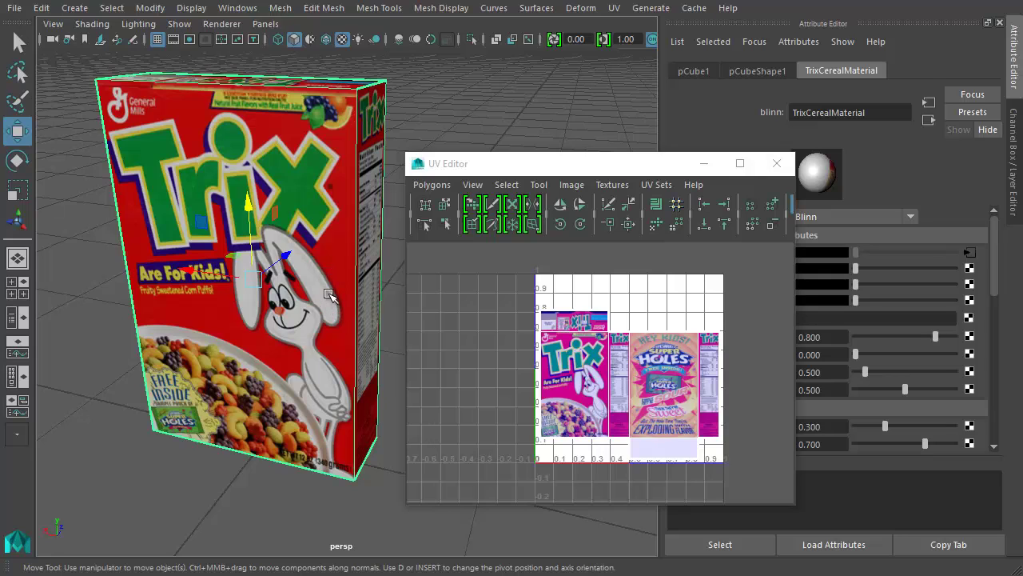
scroll(328, 295, "down", 5)
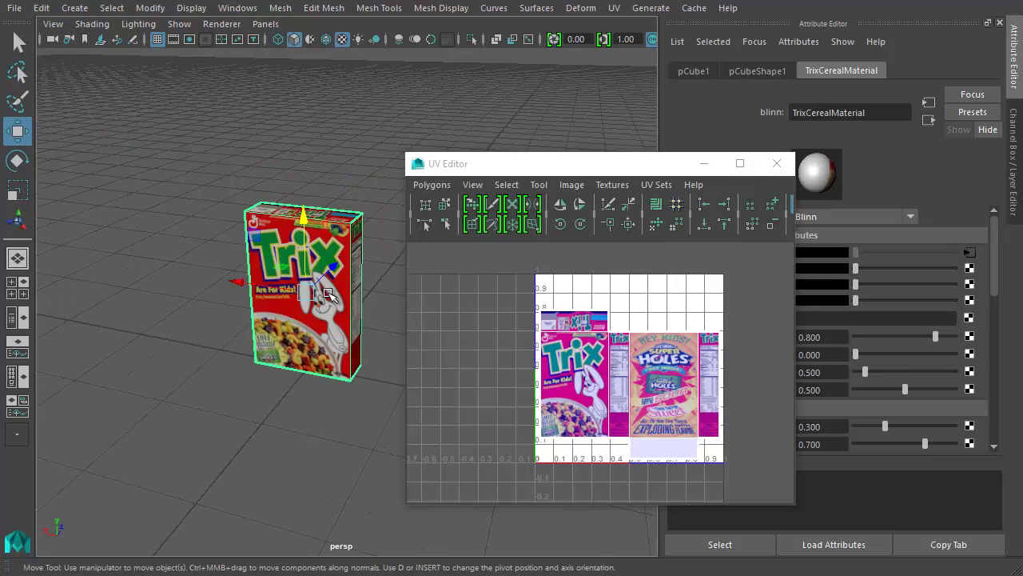
scroll(309, 250, "up", 4)
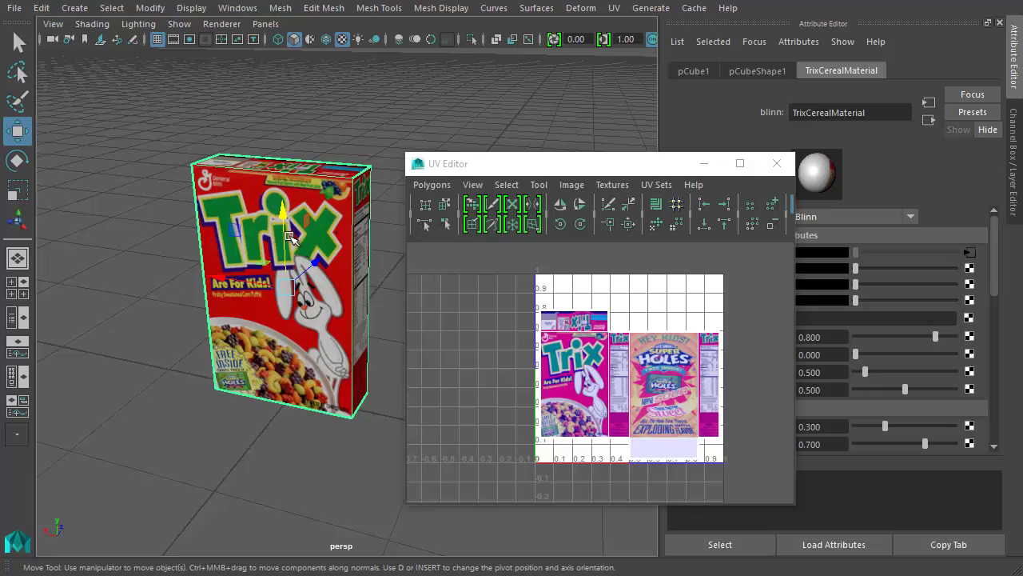
left_click_drag(289, 236, 290, 287, "alt")
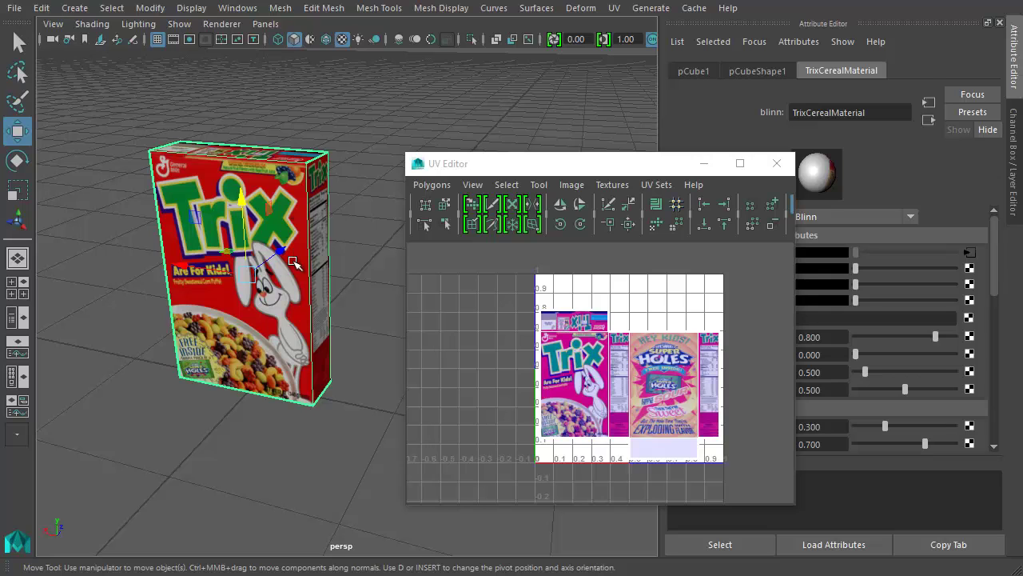
scroll(291, 270, "up", 2)
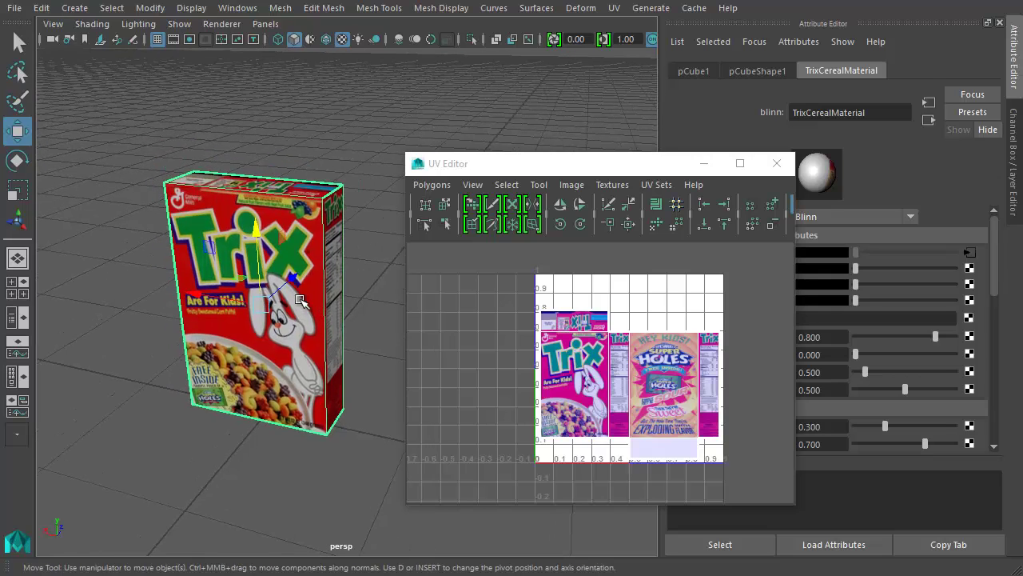
scroll(295, 314, "up", 2)
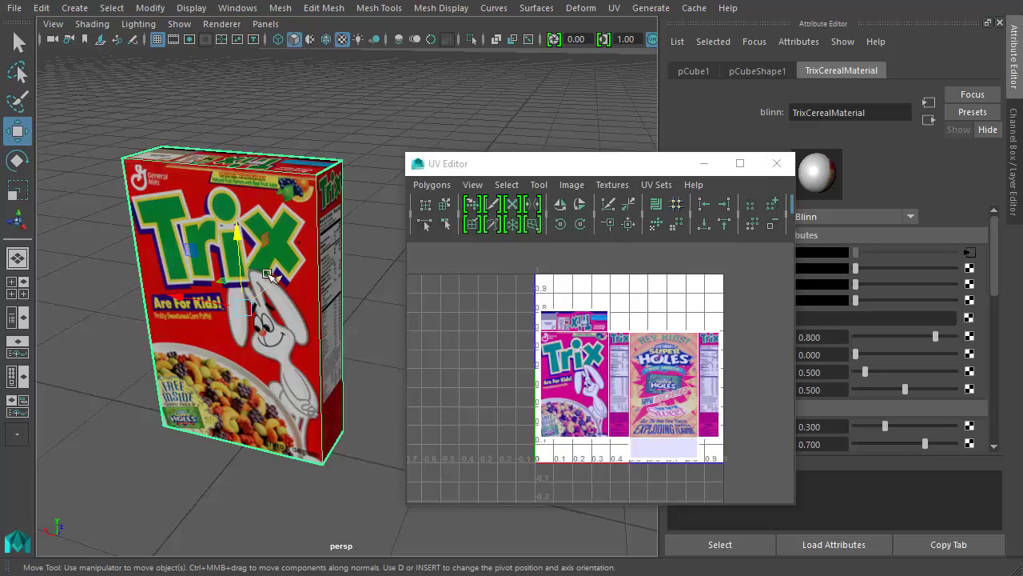
scroll(298, 280, "up", 1)
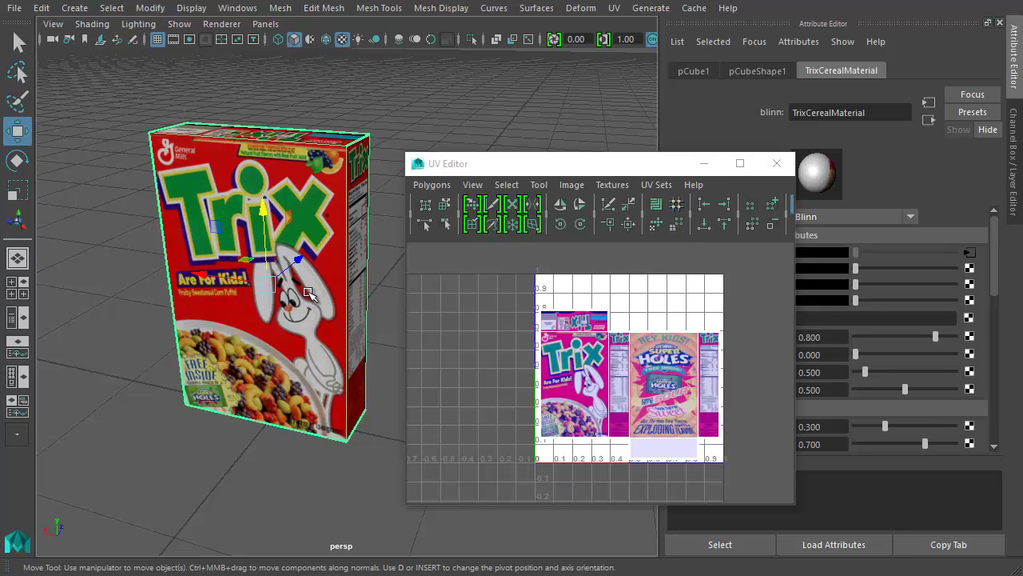
left_click_drag(291, 297, 286, 298, "alt")
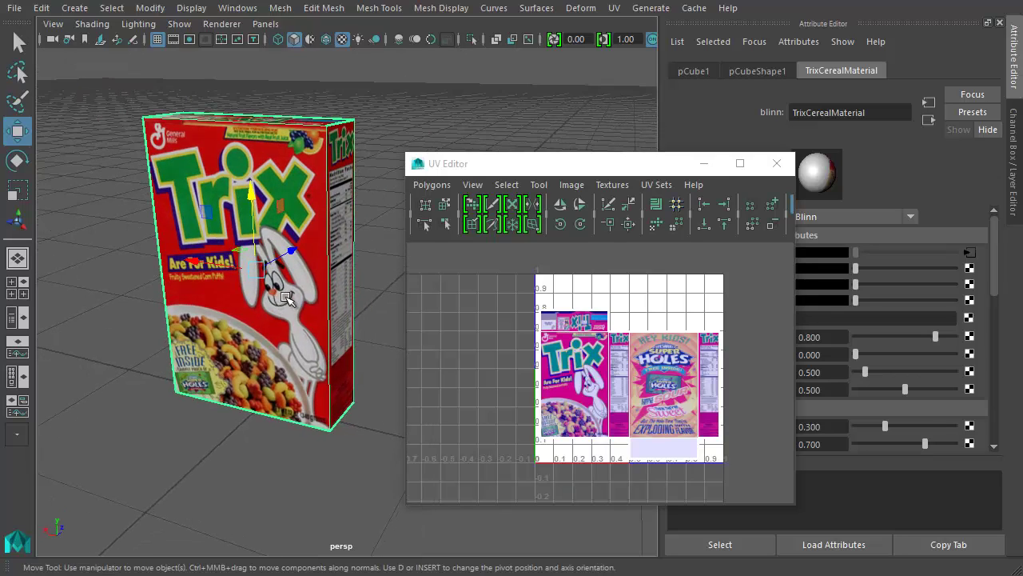
middle_click_drag(283, 273, 298, 313, "alt")
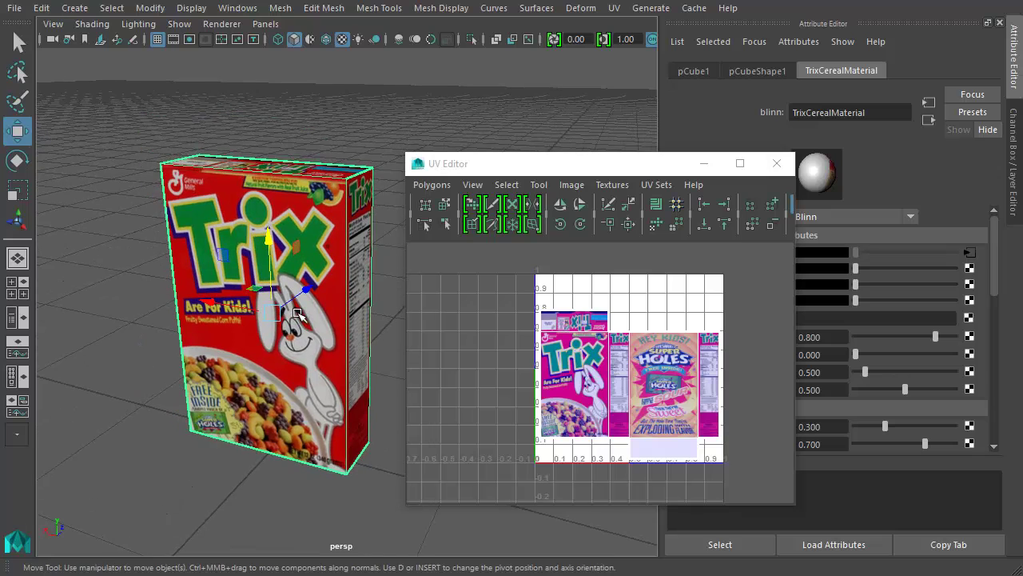
scroll(298, 313, "up", 3)
scroll(300, 314, "down", 2)
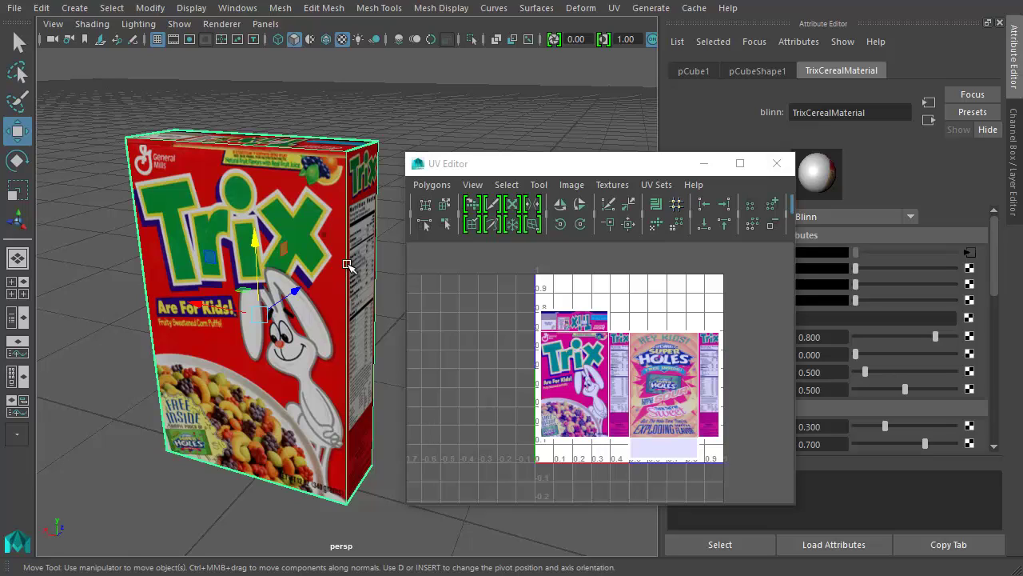
mouse_move(354, 267)
left_mouse_down("alt")
mouse_move(369, 275)
mouse_move(336, 266)
left_mouse_up("alt")
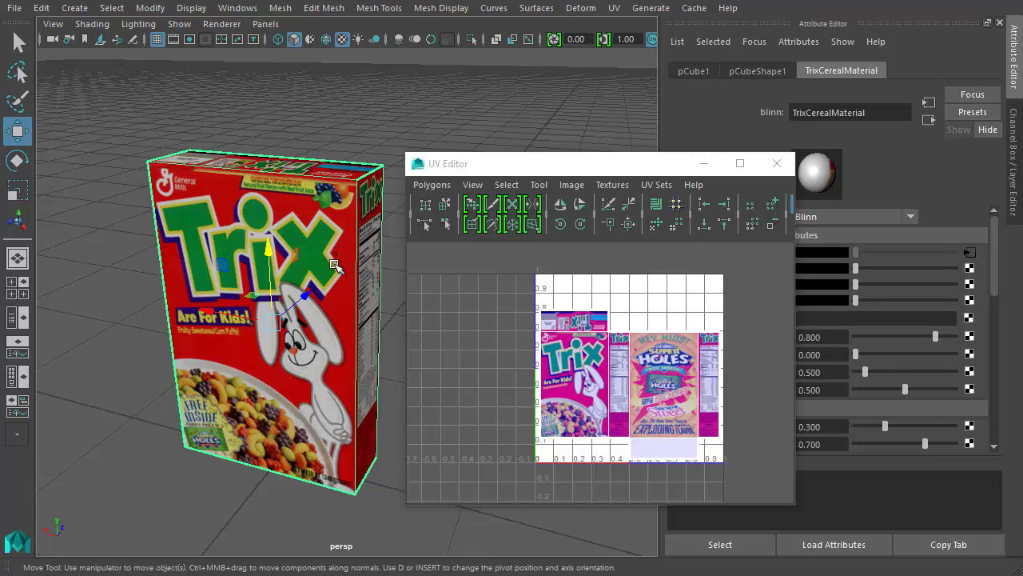
left_click_drag(336, 266, 326, 284, "alt")
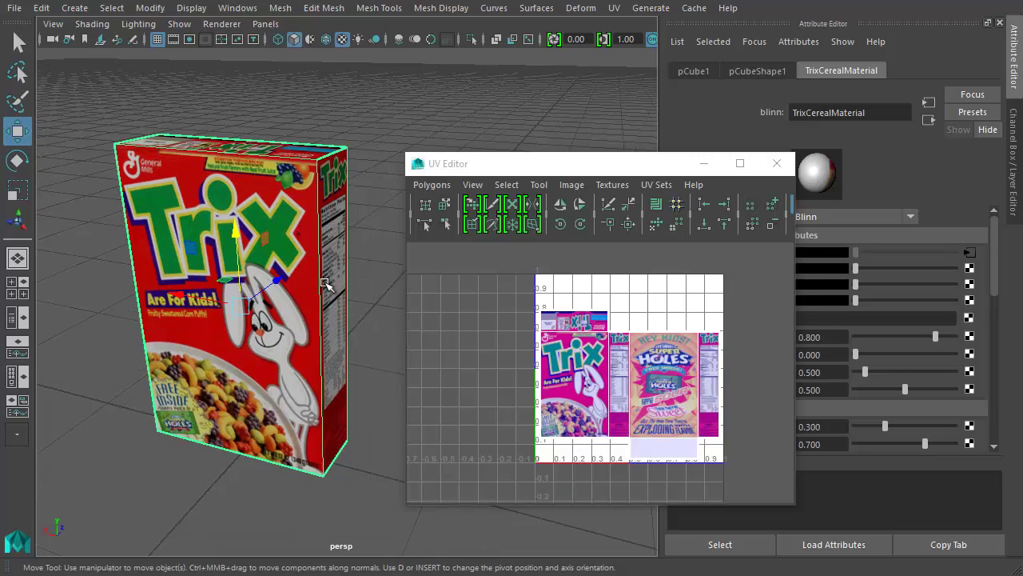
scroll(327, 274, "up", 3)
scroll(345, 307, "down", 5)
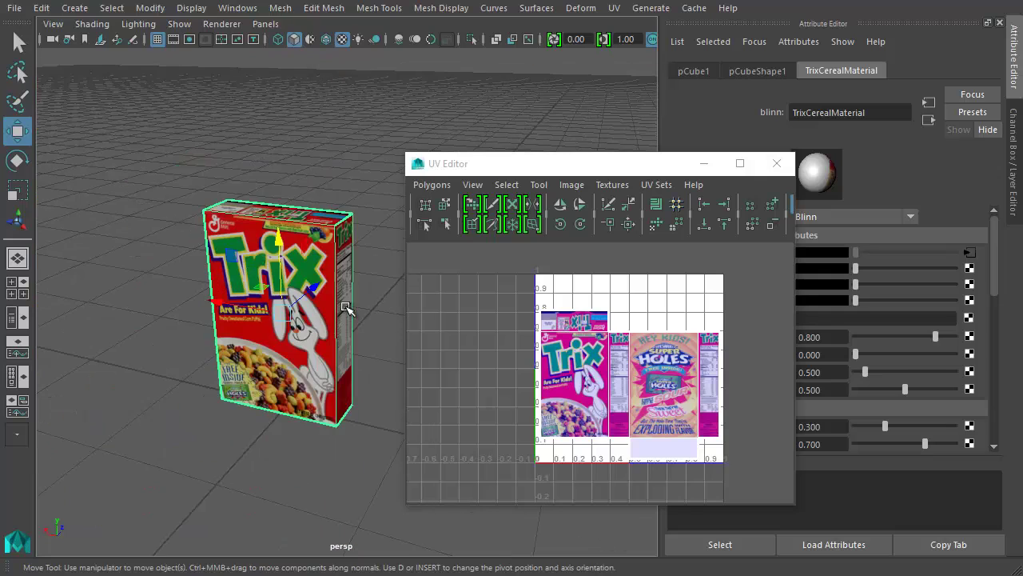
scroll(345, 308, "down", 2)
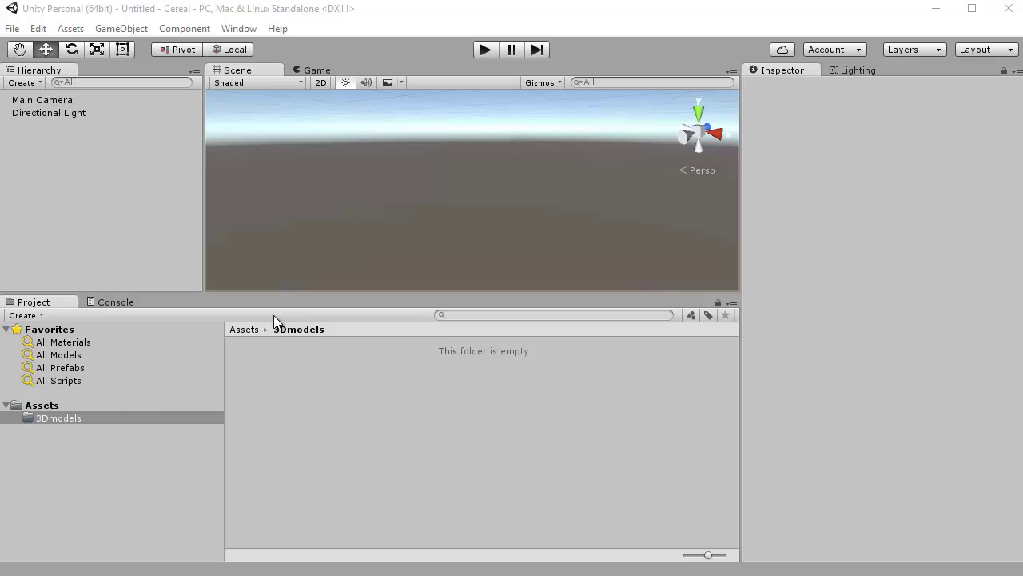
Step: Check the 3Dmodels folder inside Assets in the Unity Cereal project and return to the textured box in Maya
left_click(147, 405)
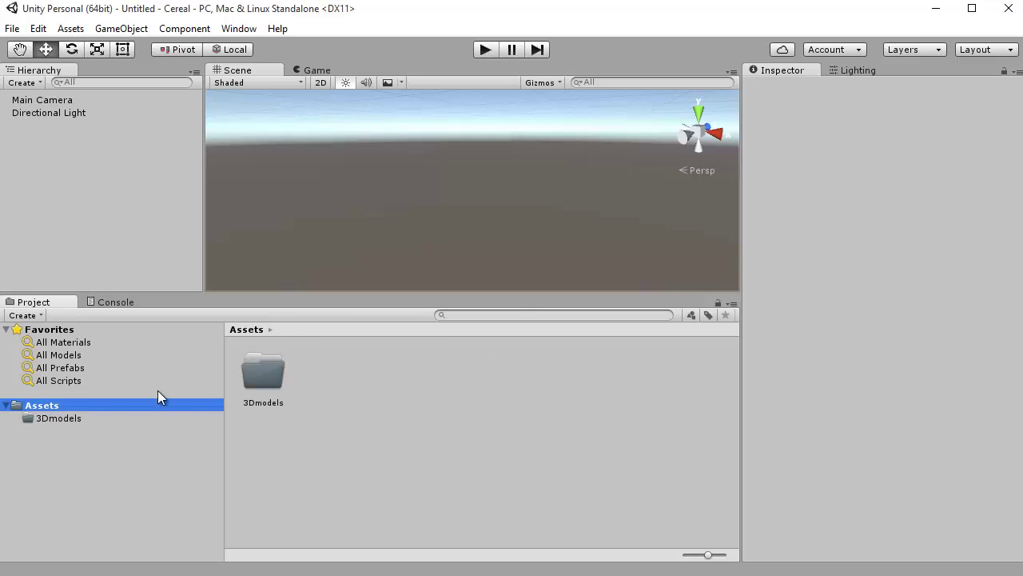
double_click(264, 370)
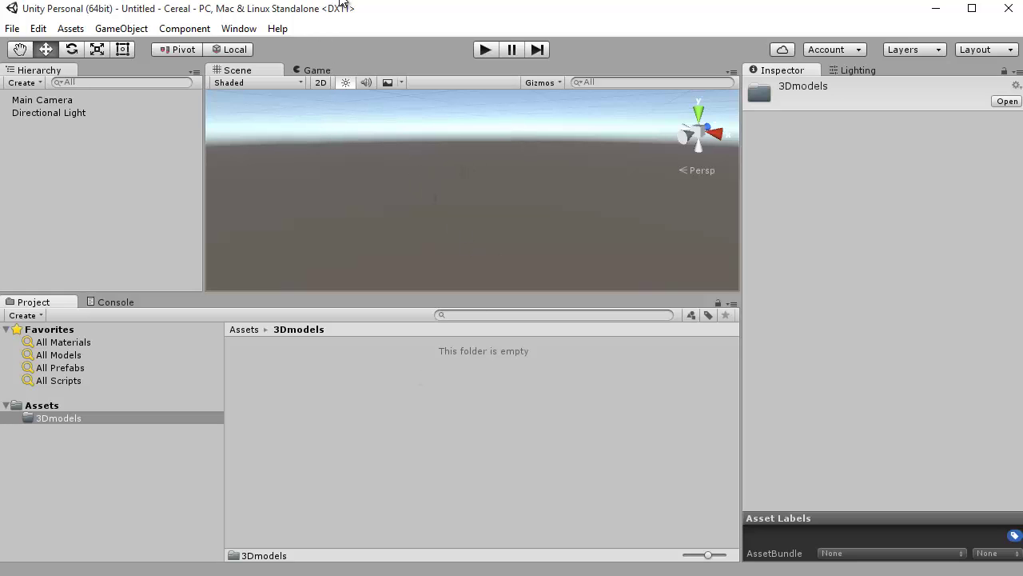
key("alt+Tab")
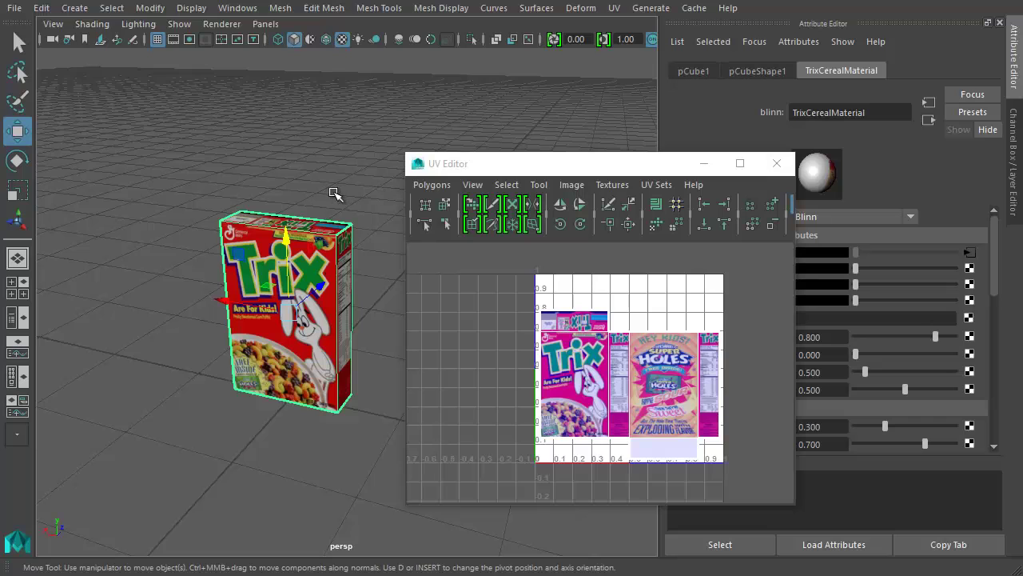
right_click_drag(336, 194, 318, 239, "alt")
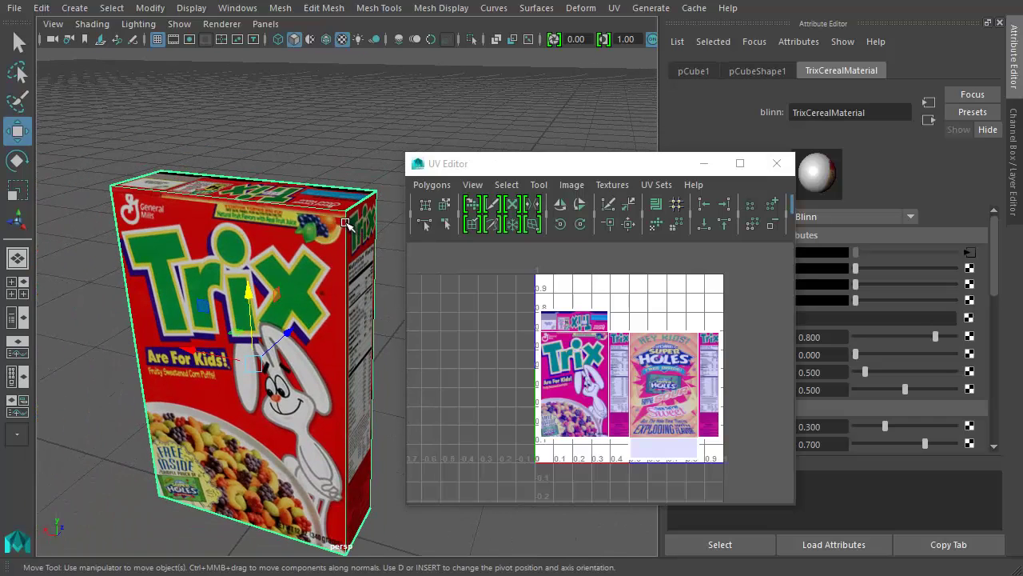
left_click_drag(324, 214, 323, 180, "alt")
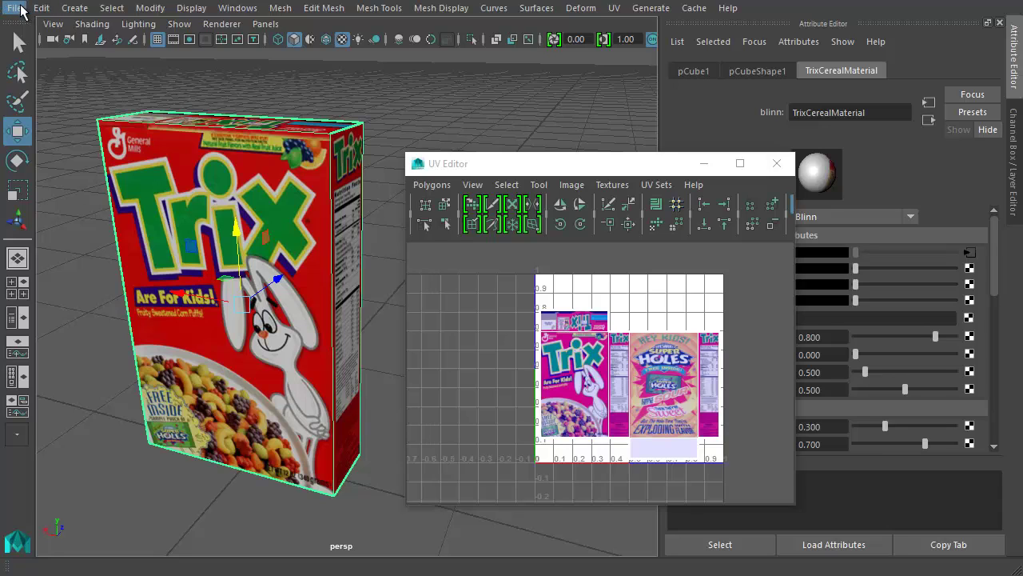
Step: Start an FBX export of the selected cereal box, set the FBX version to 2014/2015 and expand the Embed Media options
left_click(16, 8)
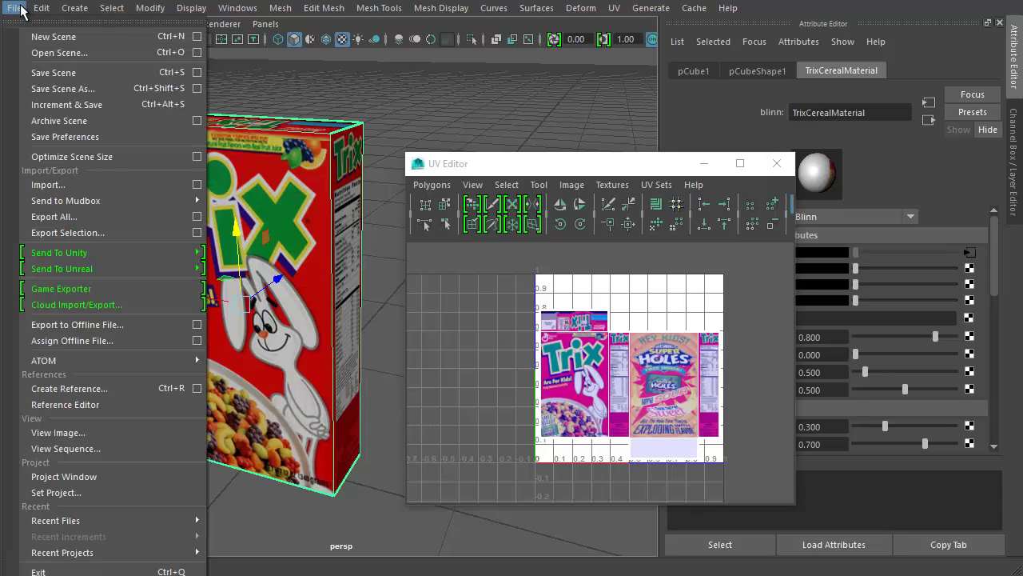
left_click(114, 235)
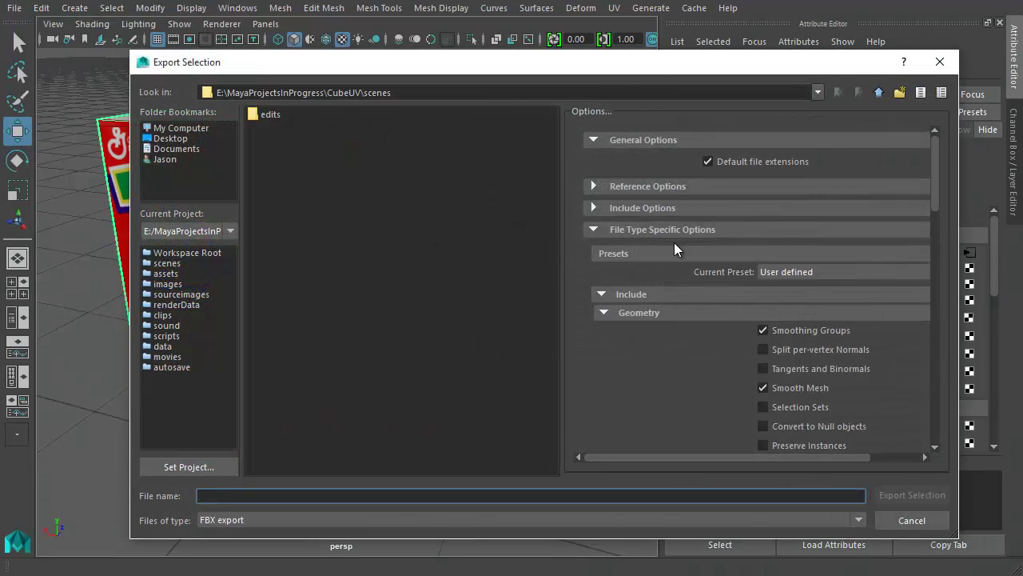
scroll(757, 294, "down", 3)
scroll(775, 311, "up", 3)
left_click_drag(934, 197, 938, 233)
left_click_drag(938, 233, 955, 411)
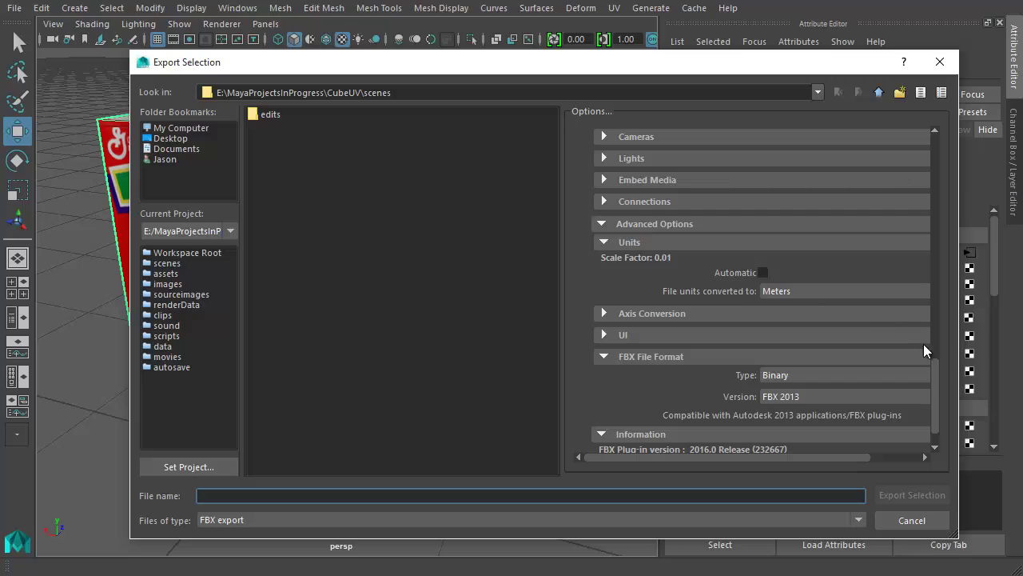
scroll(932, 377, "down", 1)
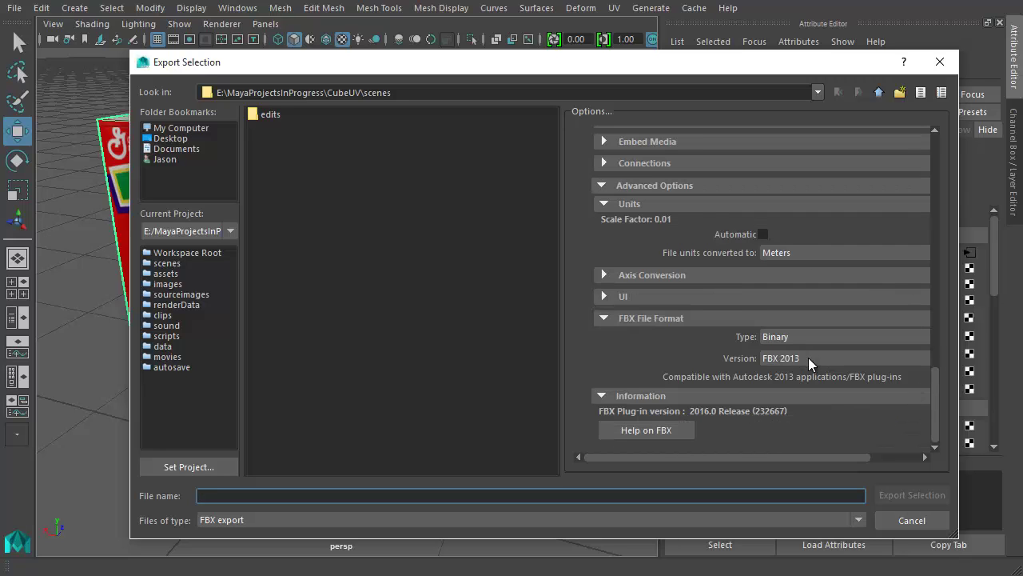
left_click(780, 358)
left_click(796, 386)
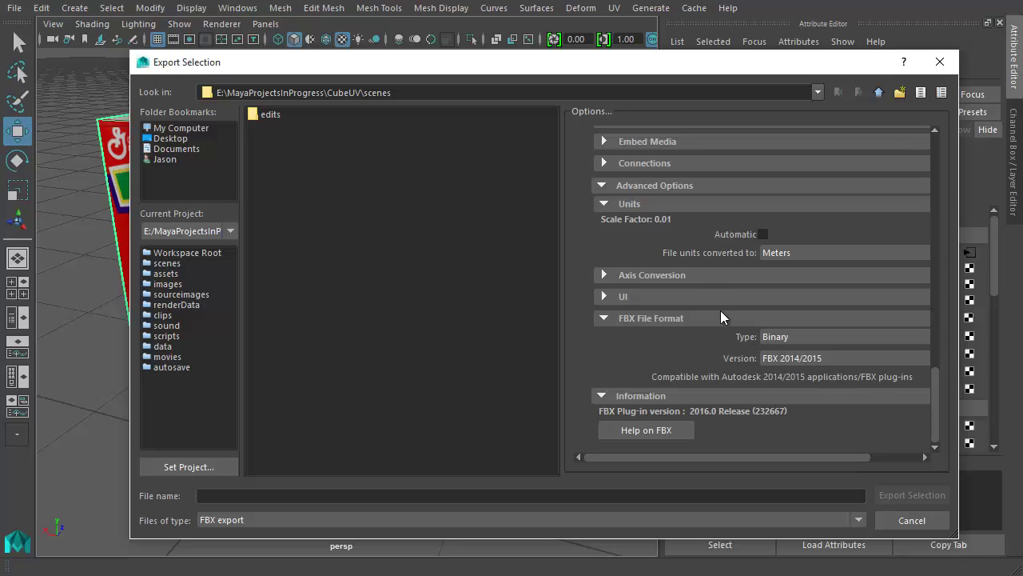
scroll(732, 323, "up", 3)
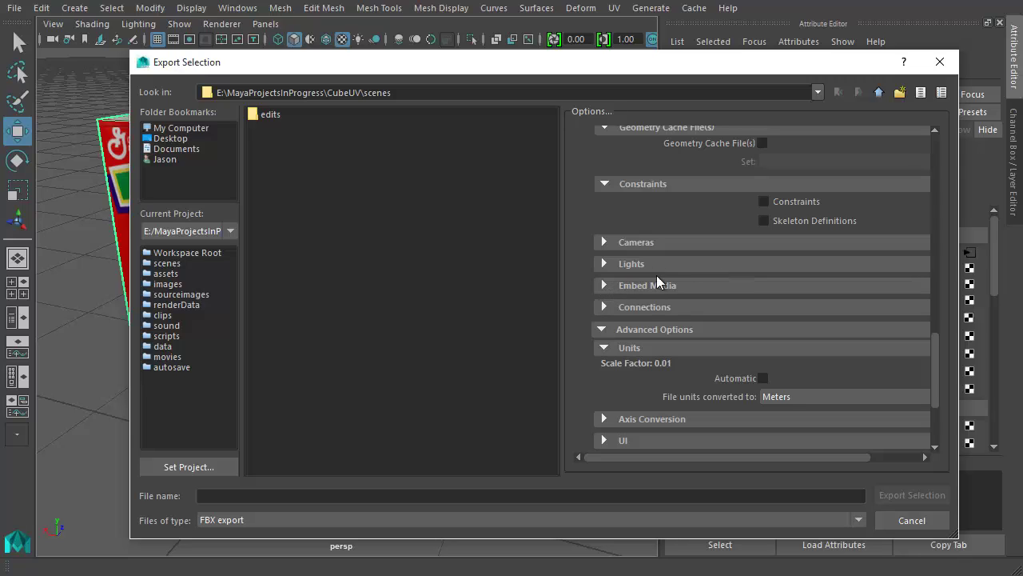
left_click(604, 285)
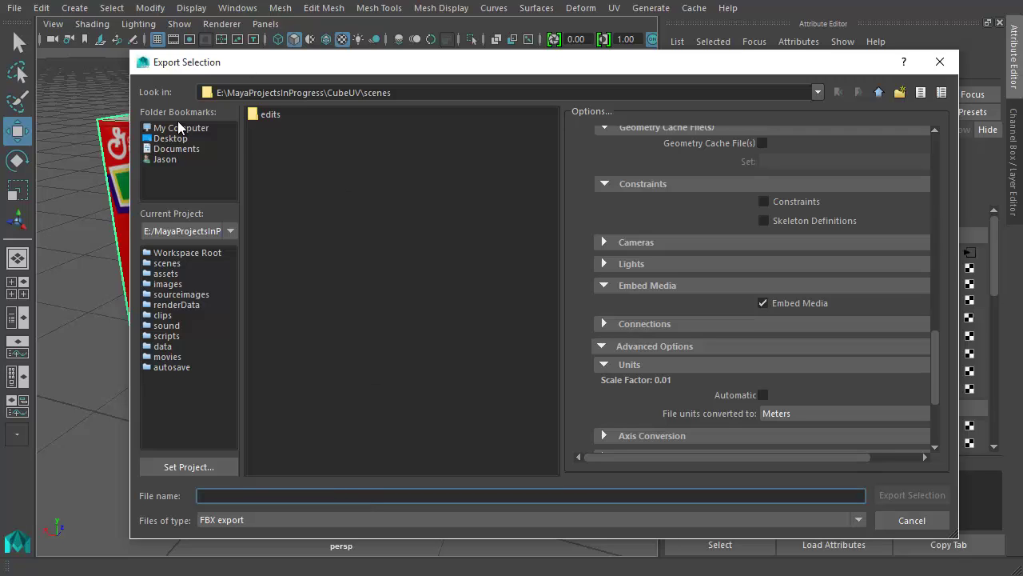
Step: Export the selection as TrixBox into E:\UnityProjects\Cereal\Assets\3Dmodels
left_click(210, 127)
double_click(291, 141)
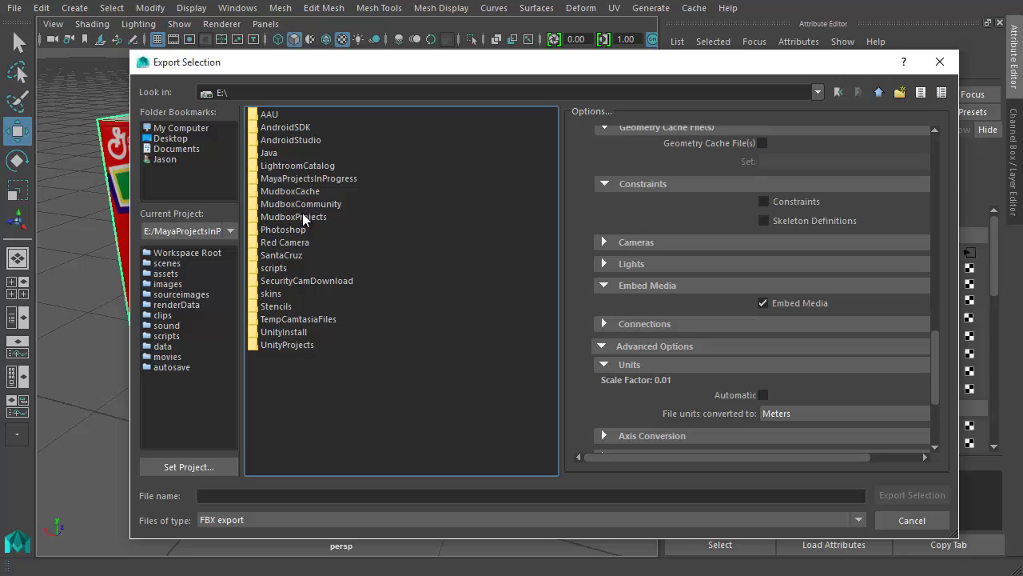
double_click(287, 344)
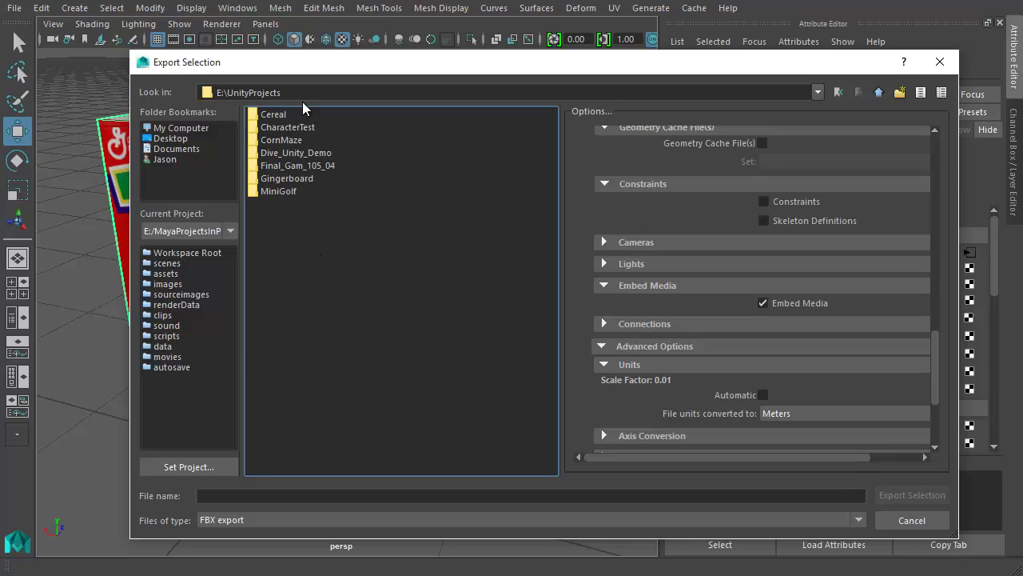
double_click(277, 116)
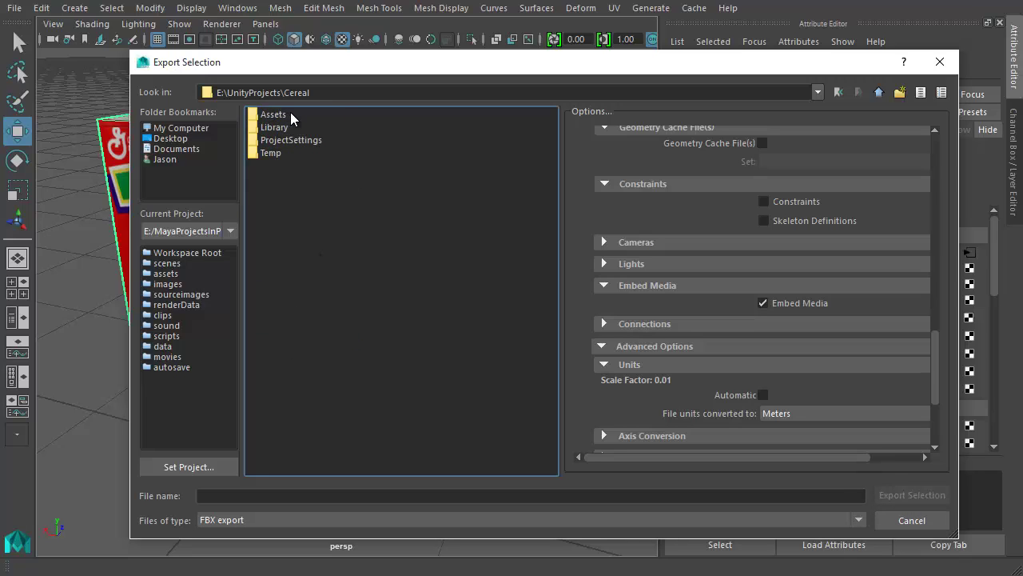
double_click(281, 119)
double_click(281, 119)
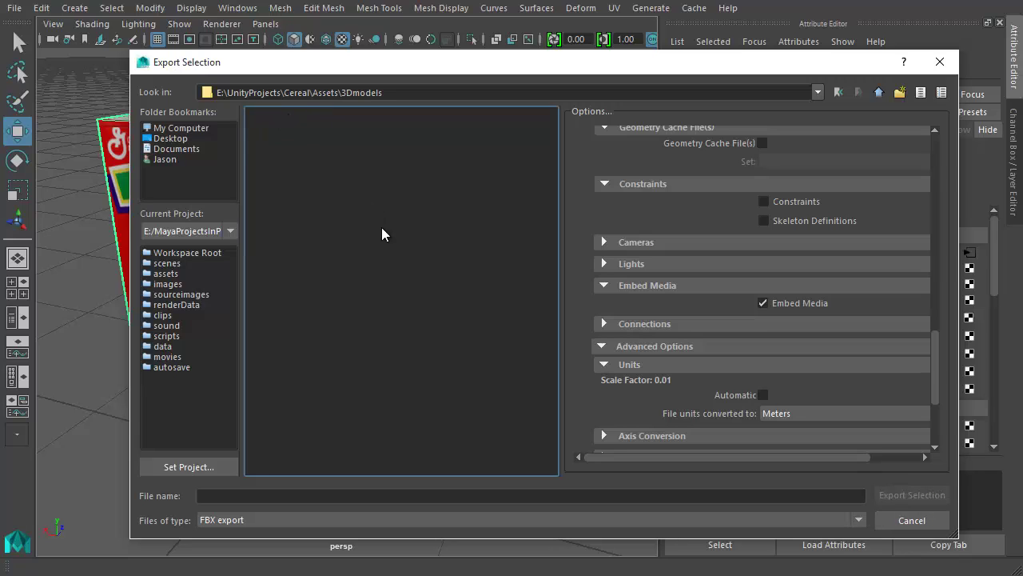
left_click(281, 495)
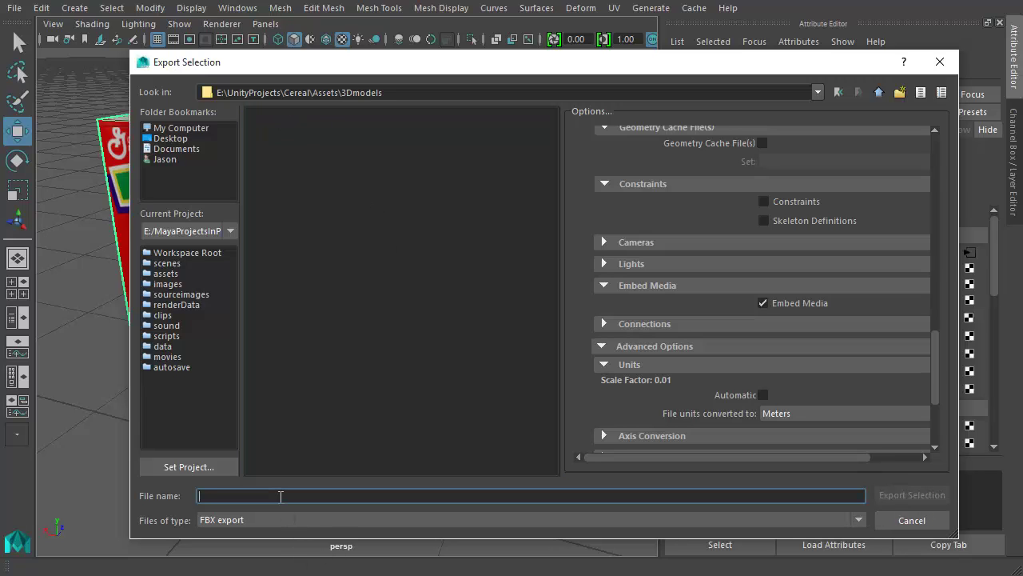
type("TrixB")
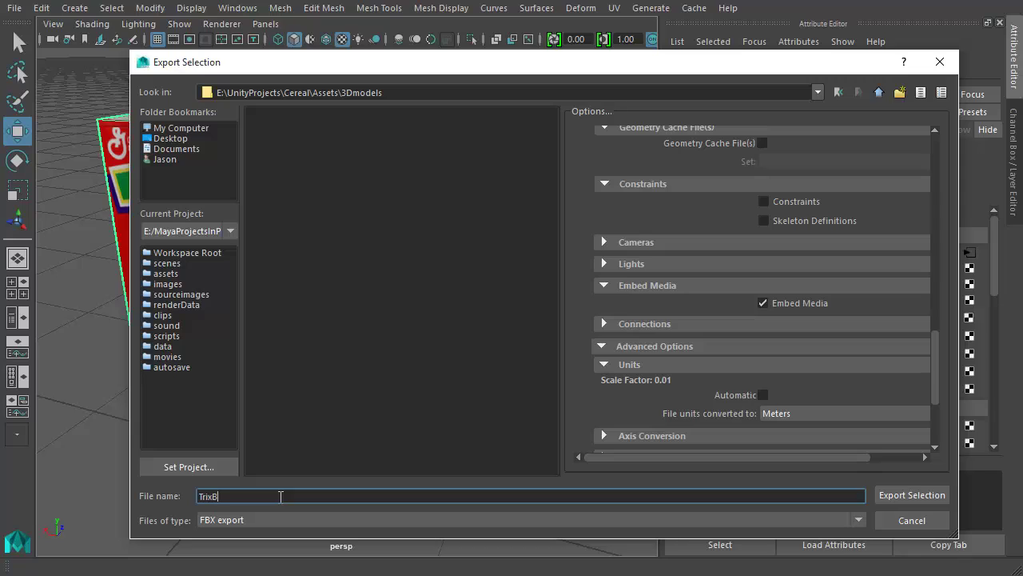
type("ox")
left_click(901, 498)
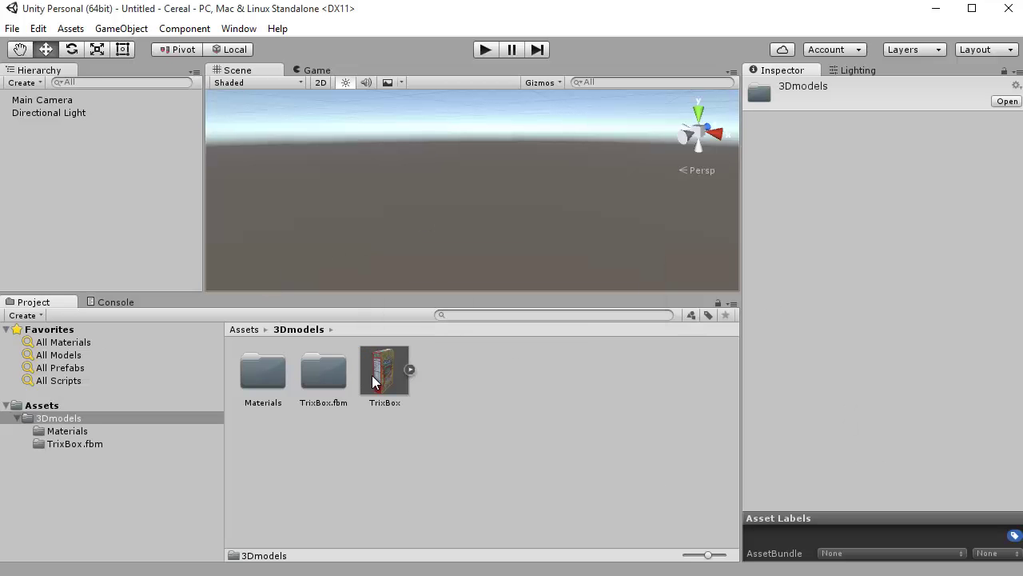
Step: In Unity, inspect the imported TrixBox model, its CerealAlbedo material and the texture in the TrixBox.fbm folder
left_click(391, 367)
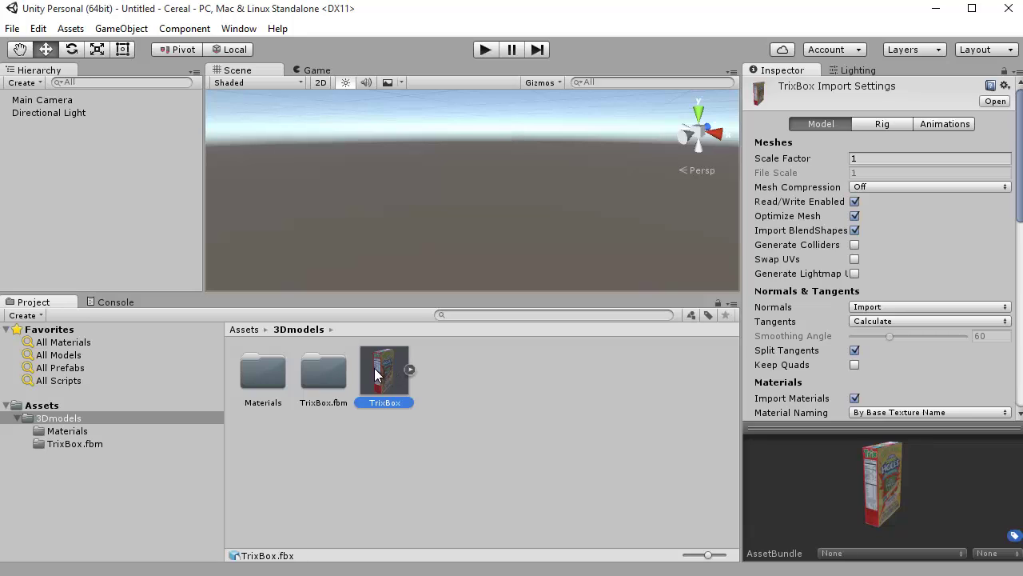
left_click(255, 372)
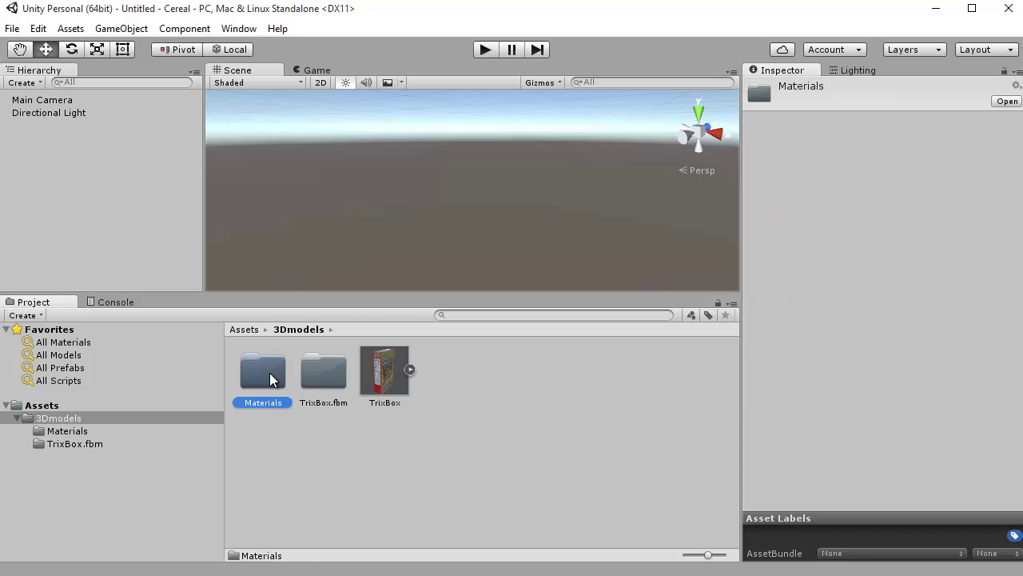
double_click(270, 380)
left_click(265, 375)
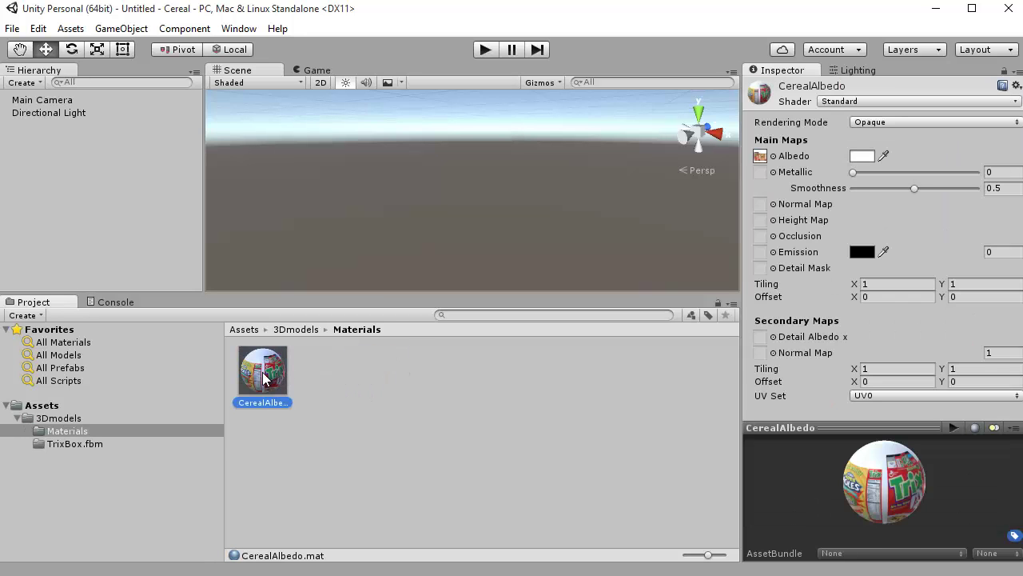
left_click(57, 444)
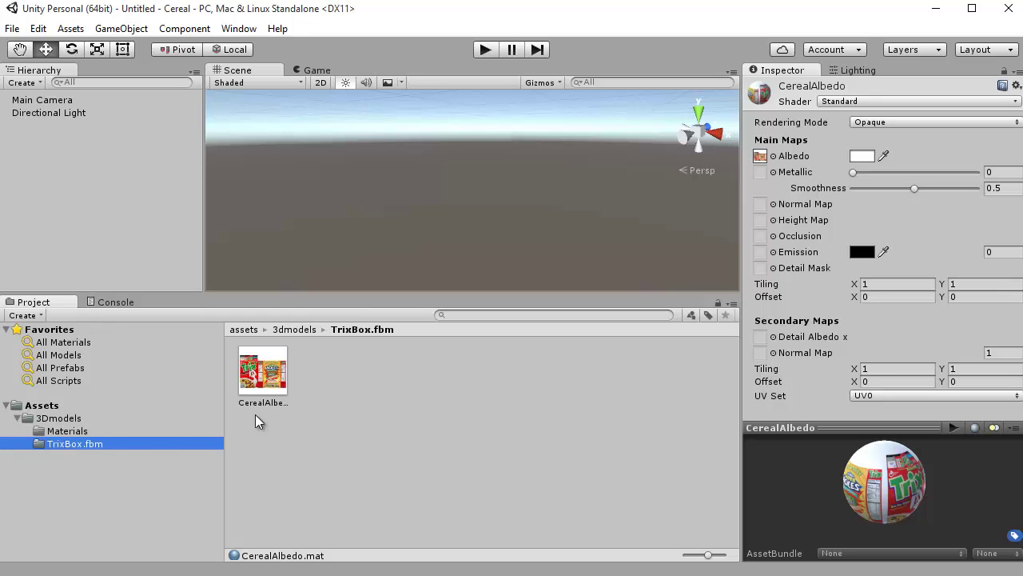
left_click(63, 418)
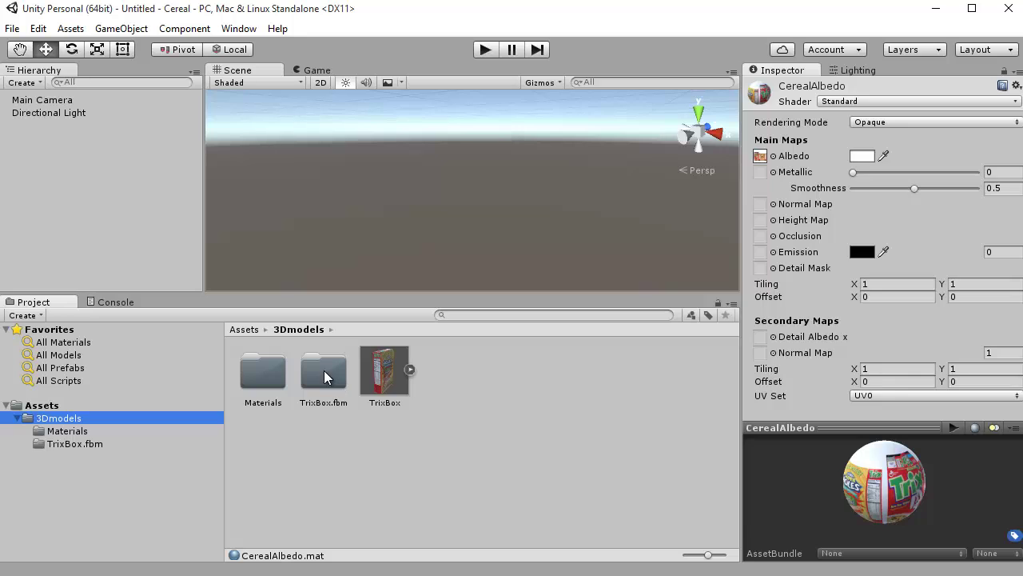
double_click(326, 377)
left_click(281, 372)
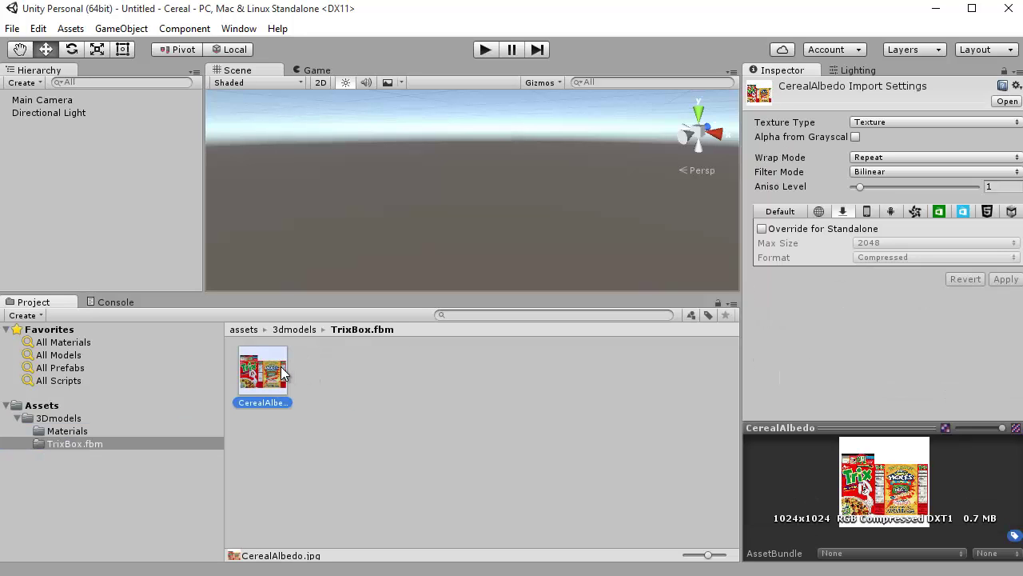
left_click(66, 431)
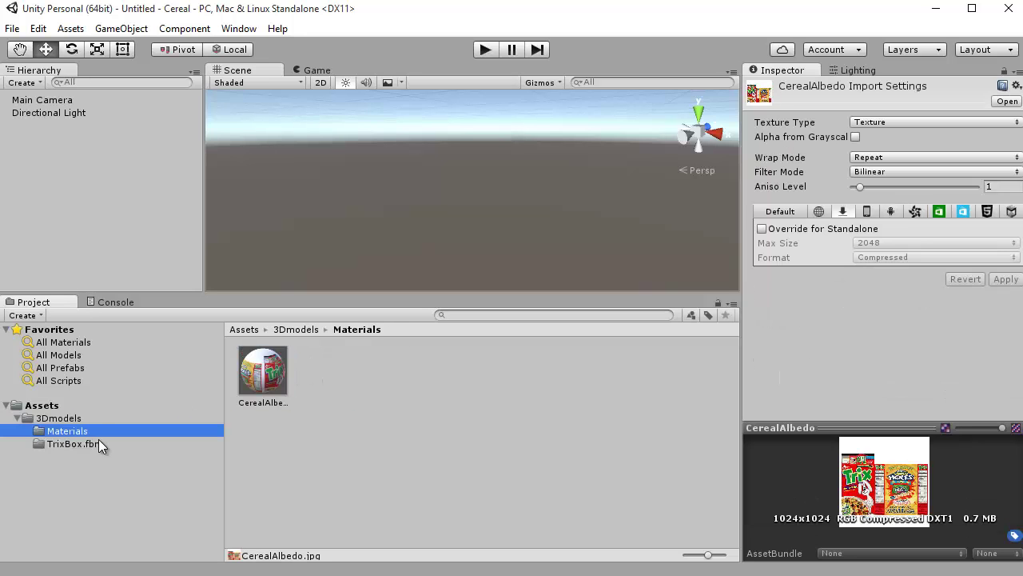
left_click(99, 441)
left_click(72, 419)
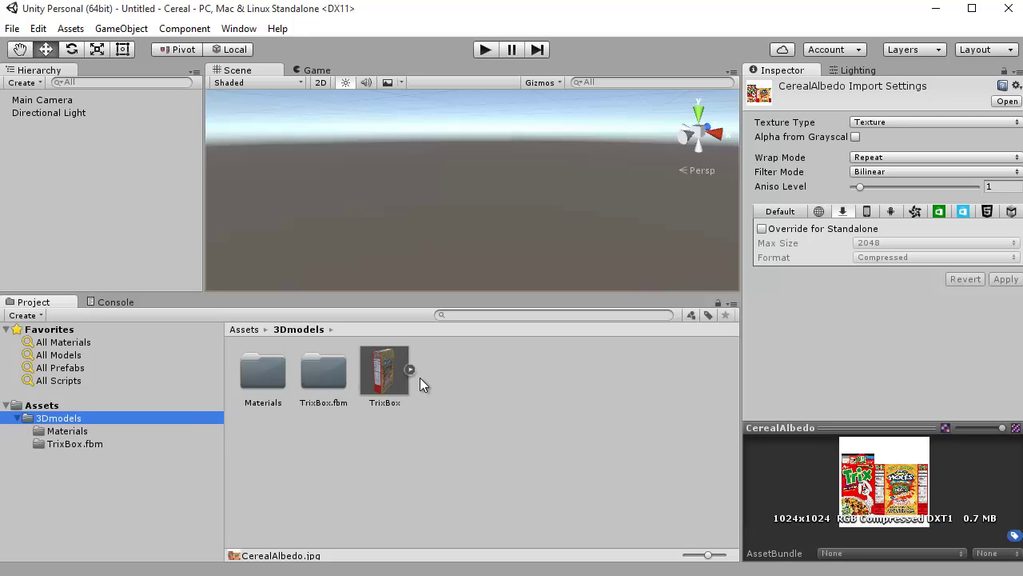
Step: Place the TrixBox model in the scene and set its scale to 1 on X, Y and Z
left_click_drag(383, 372, 481, 235)
left_click(893, 175)
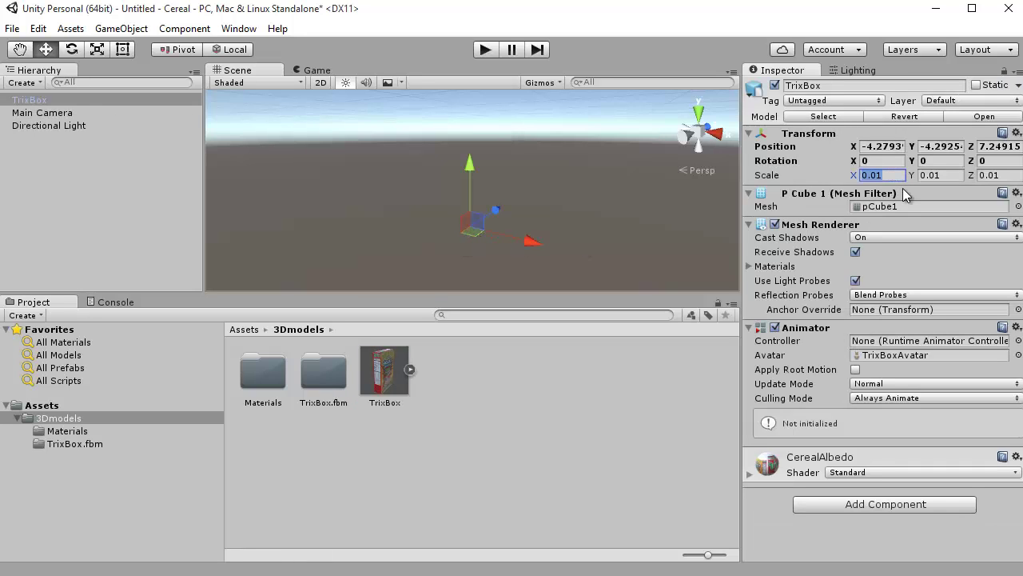
type("1")
key("Tab")
type("1")
key("Tab")
type("1")
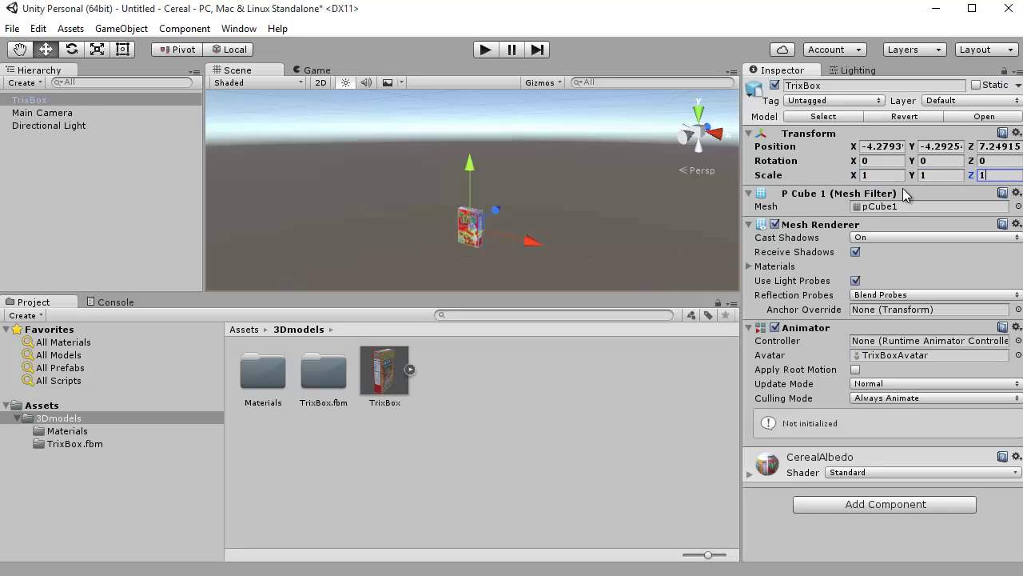
scroll(468, 256, "up", 3)
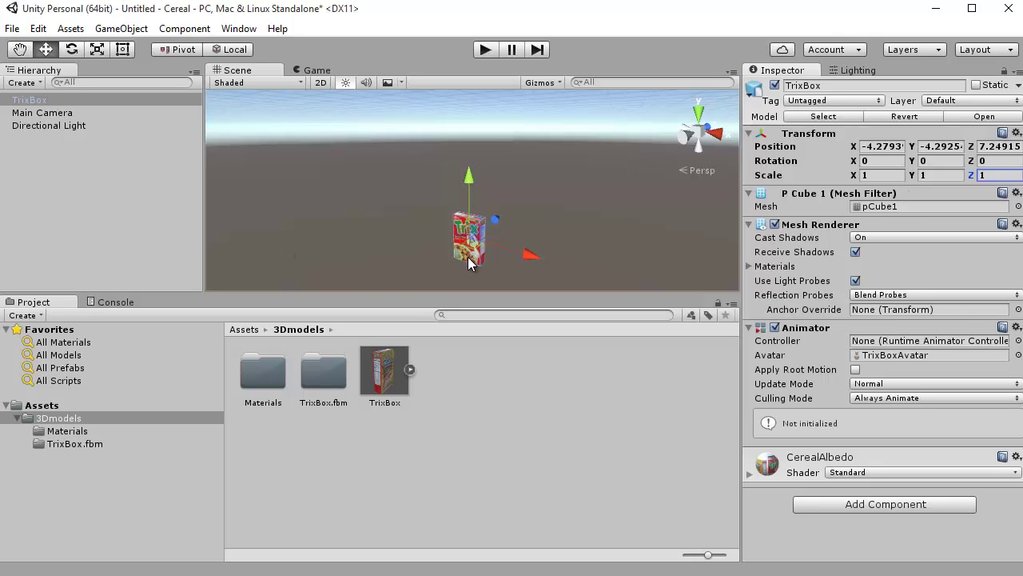
scroll(469, 264, "up", 3)
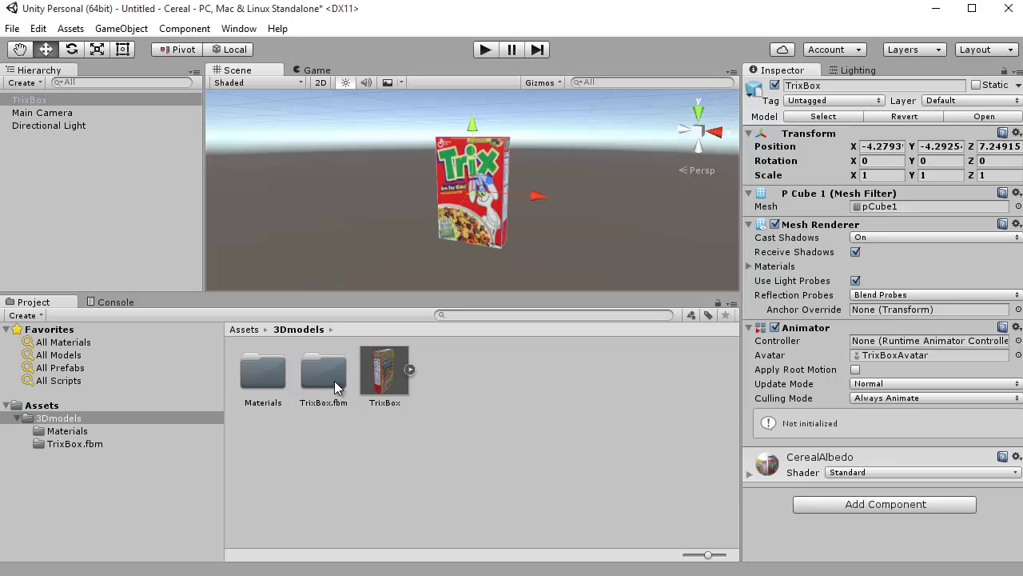
Step: Check the sourceimages folder in File Explorer, return to Unity and examine the CerealAlbedo material's settings
key("alt+Tab")
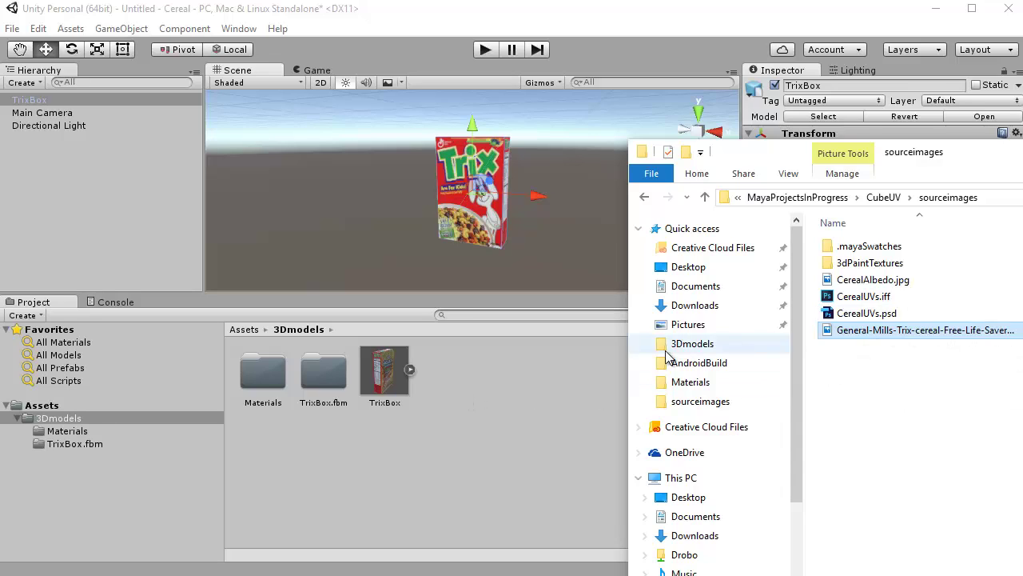
left_click(588, 88)
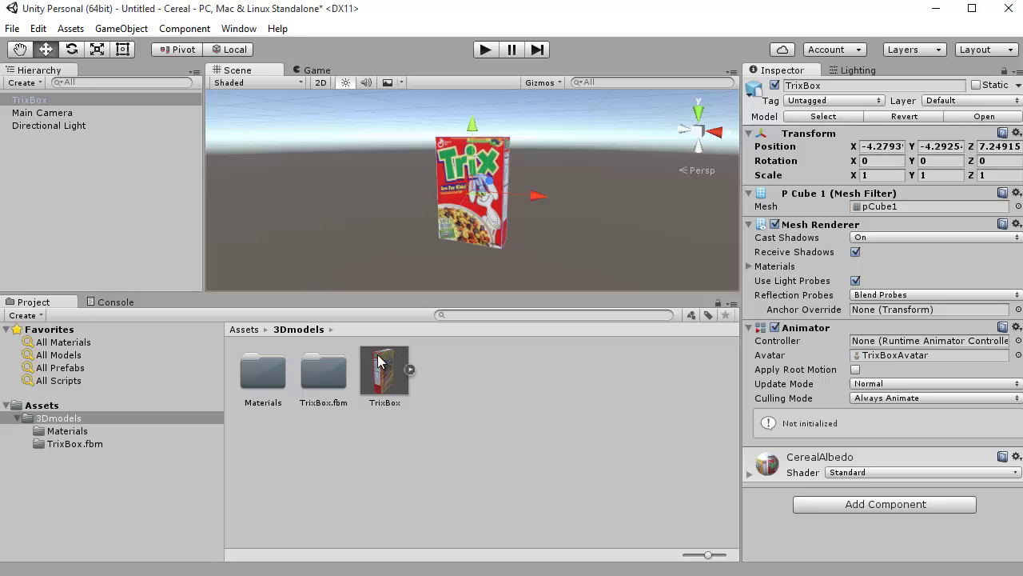
double_click(282, 376)
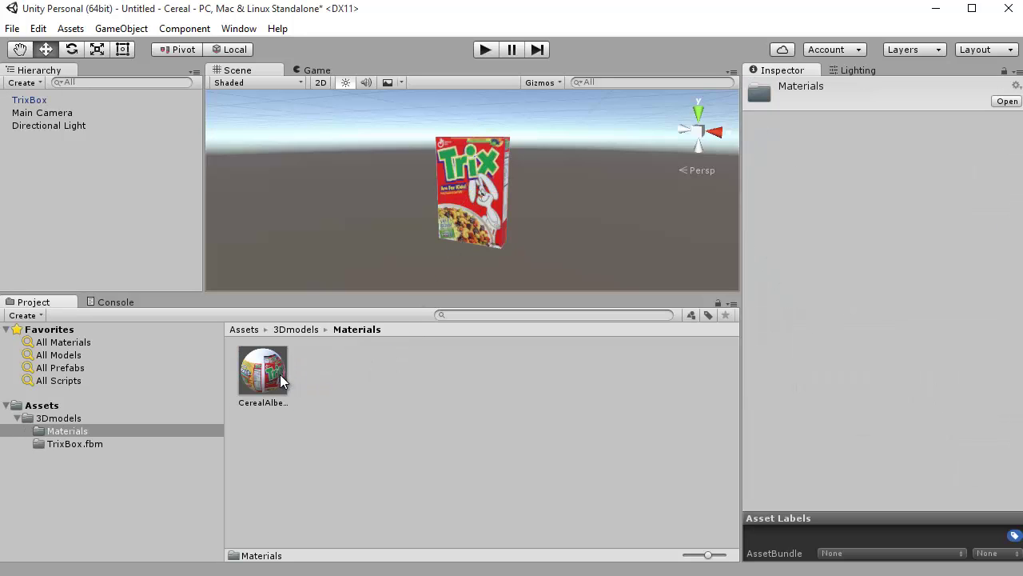
left_click(278, 374)
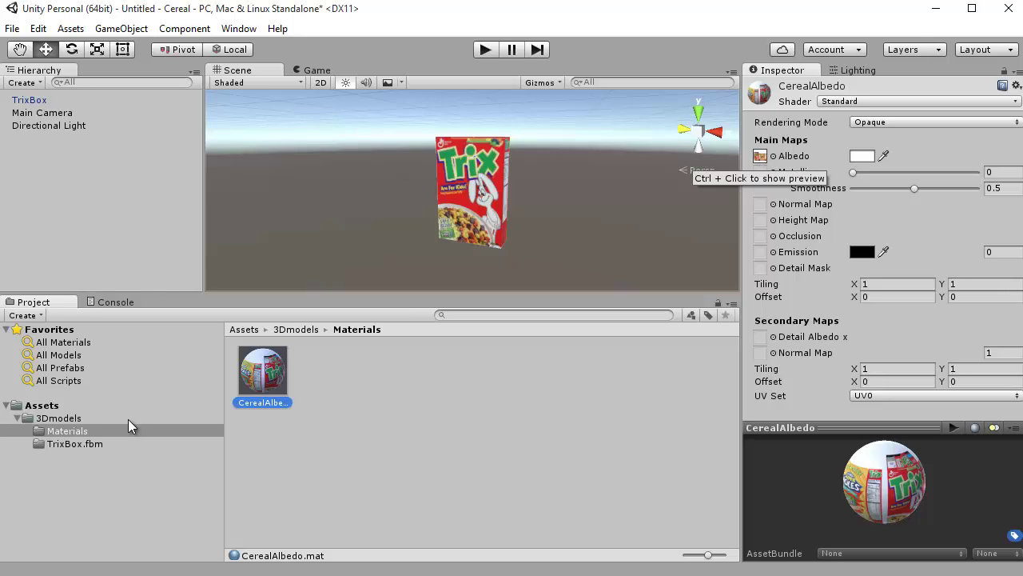
Step: Try assigning the CerealAlbedo texture from TrixBox.fbm to the material's Albedo map, and view the selectable textures without changing the choice
left_click(78, 444)
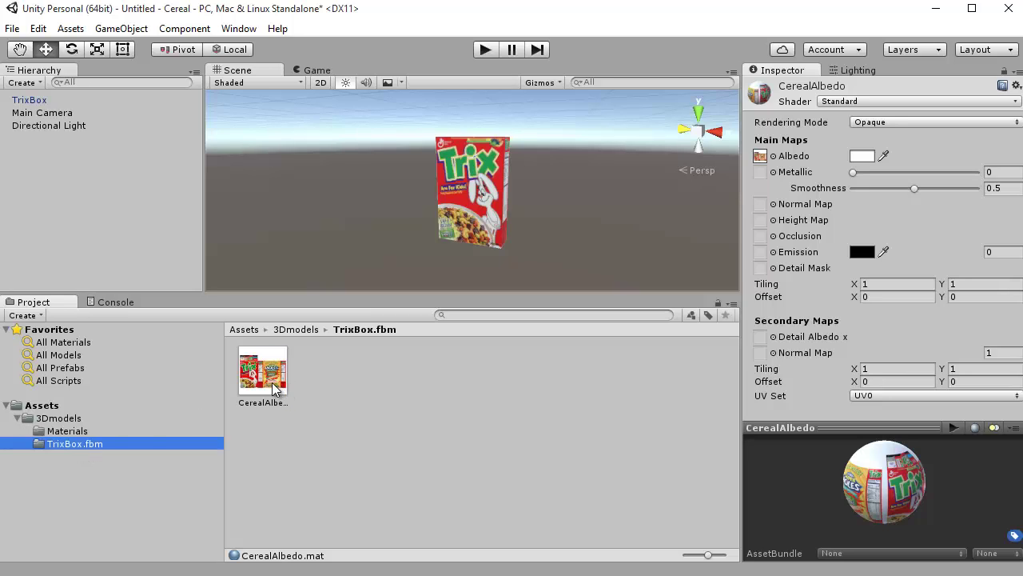
left_click_drag(272, 386, 760, 157)
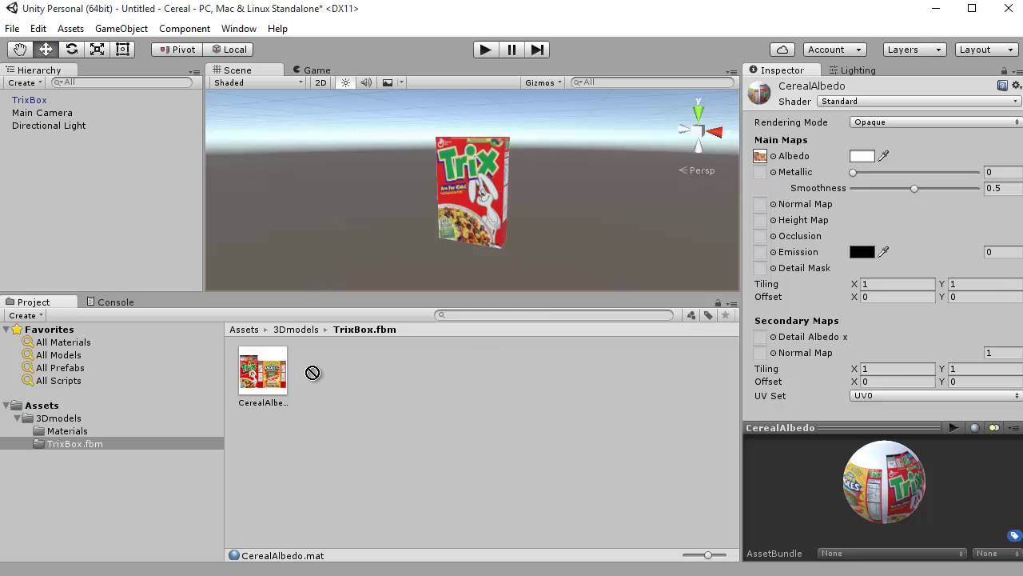
left_click(773, 156)
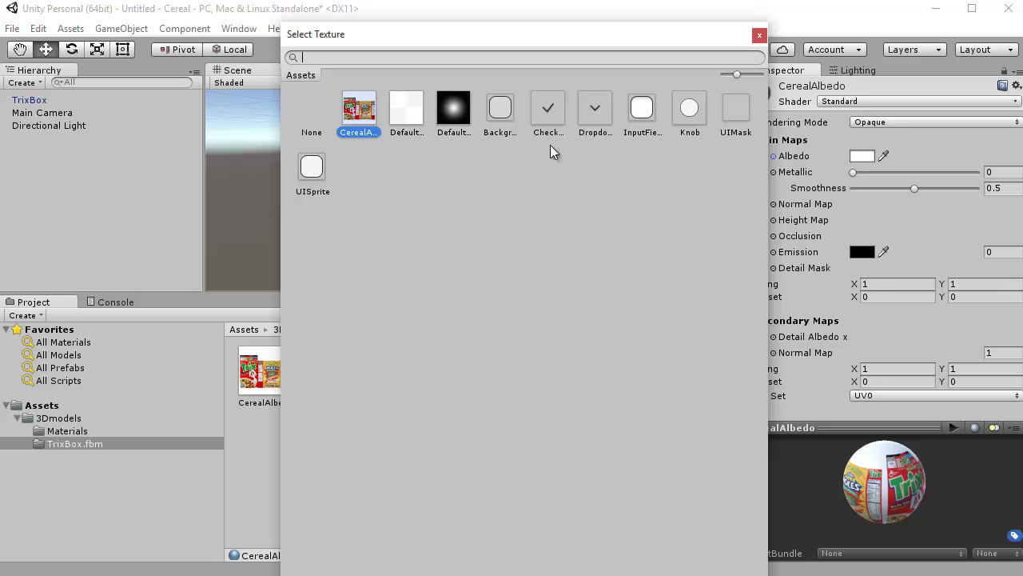
left_click(759, 35)
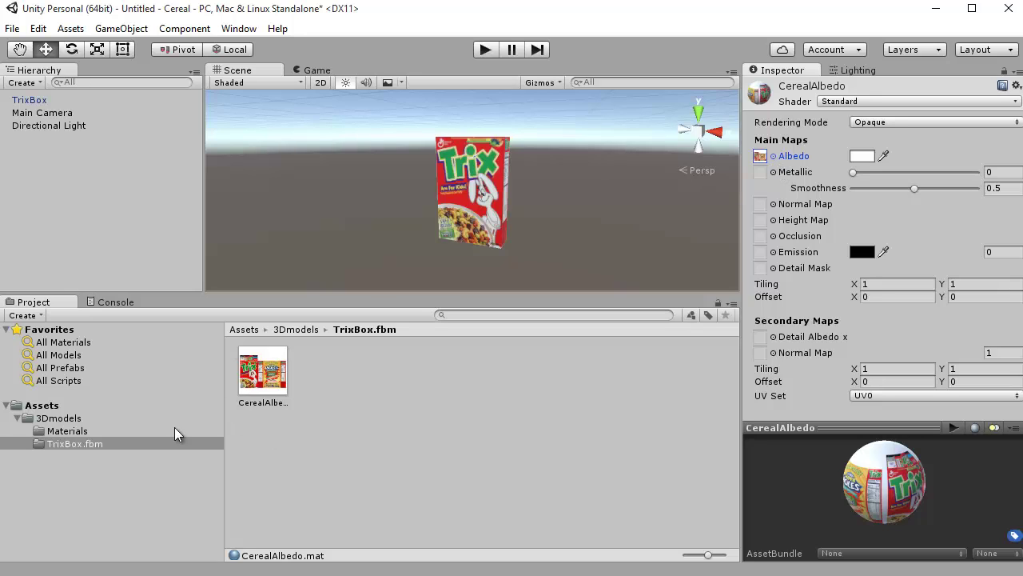
Step: Return to the Materials folder inside 3Dmodels and leave the CerealAlbedo material deselected
left_click(87, 433)
left_click(272, 376)
left_click(311, 382)
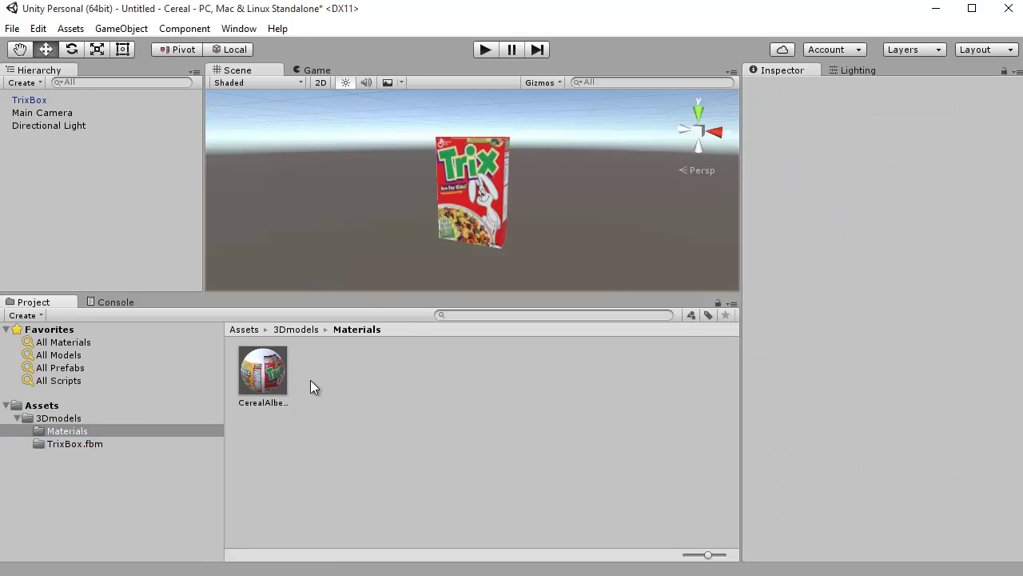
Step: Set the CerealAlbedo material's Smoothness to 0.292 and keep its Metallic value at 0
left_click(274, 376)
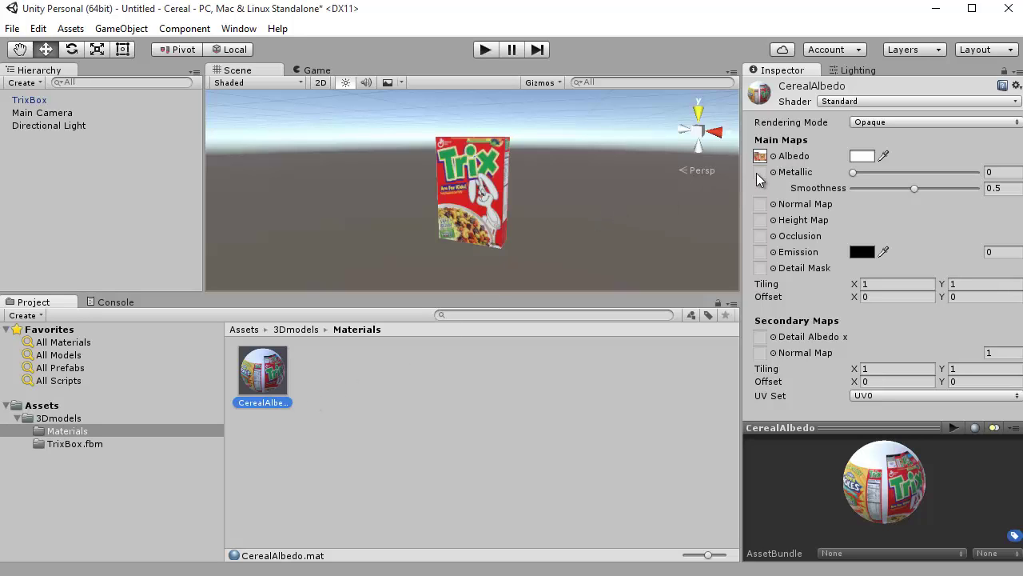
mouse_move(942, 190)
left_mouse_down()
mouse_move(887, 188)
mouse_move(944, 188)
left_mouse_up()
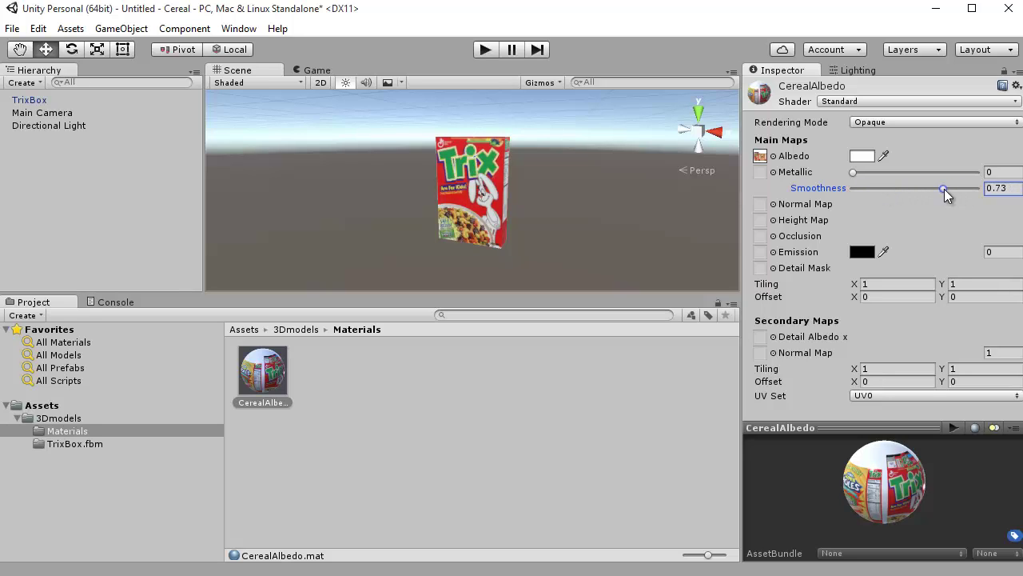
left_click_drag(948, 188, 888, 187)
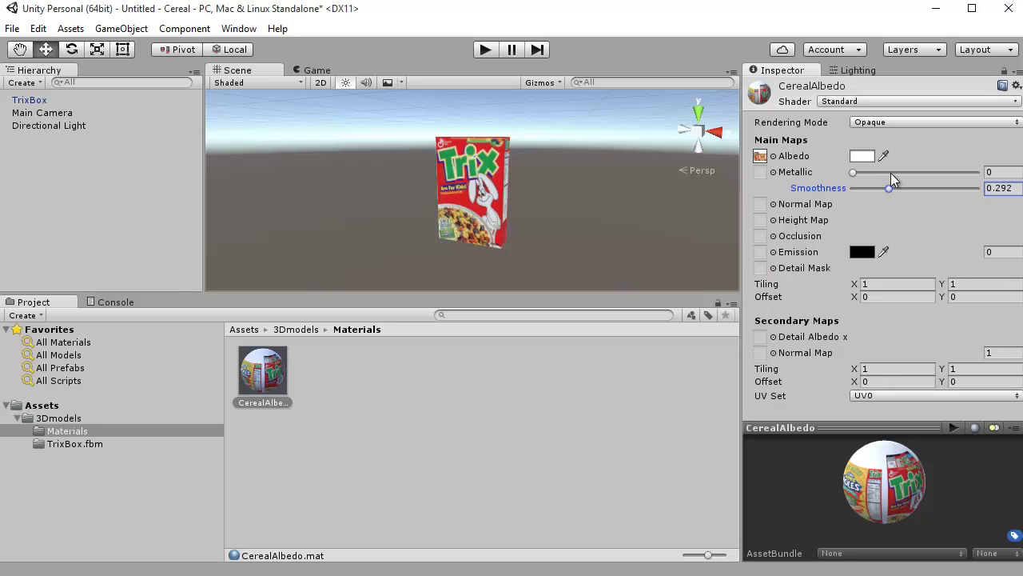
mouse_move(890, 173)
left_mouse_down()
mouse_move(912, 173)
mouse_move(849, 172)
mouse_move(938, 174)
mouse_move(769, 179)
left_mouse_up()
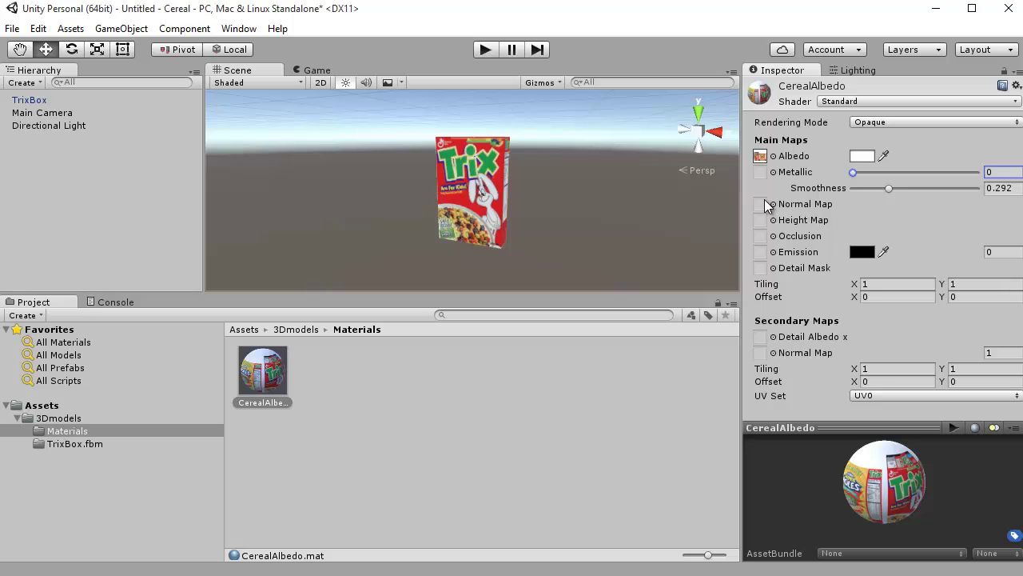
Step: Add a plane to the scene and lower it so it lies beneath the Trix box
scroll(518, 212, "down", 2)
middle_click_drag(518, 213, 480, 167)
left_click_drag(480, 168, 552, 192, "alt")
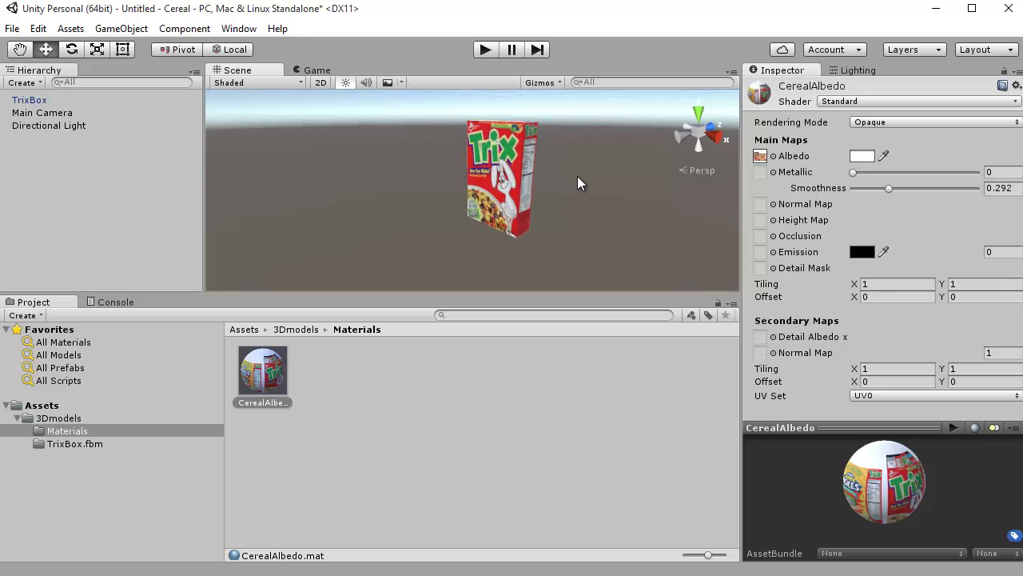
left_click(577, 182)
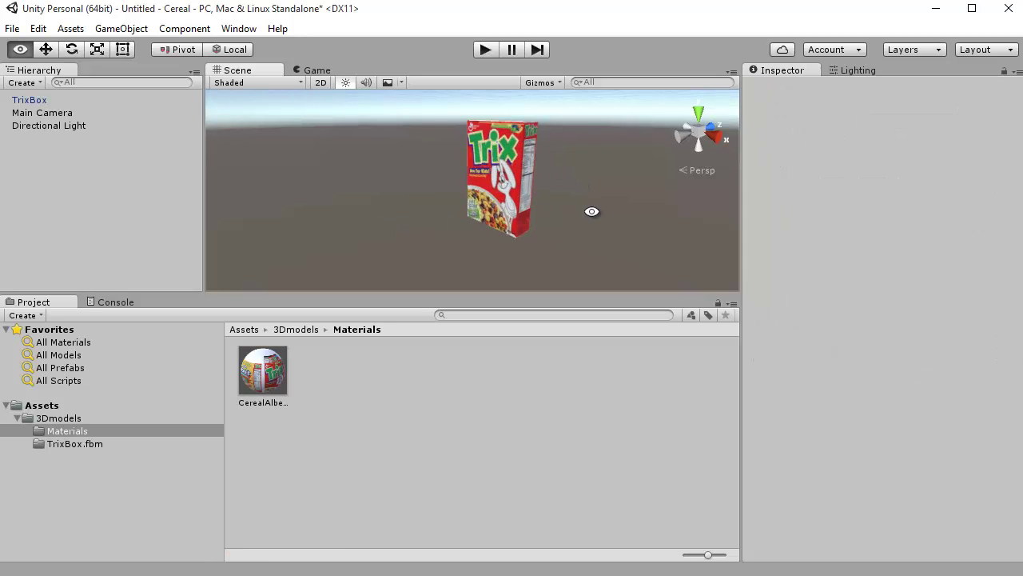
left_click_drag(593, 213, 537, 200, "alt")
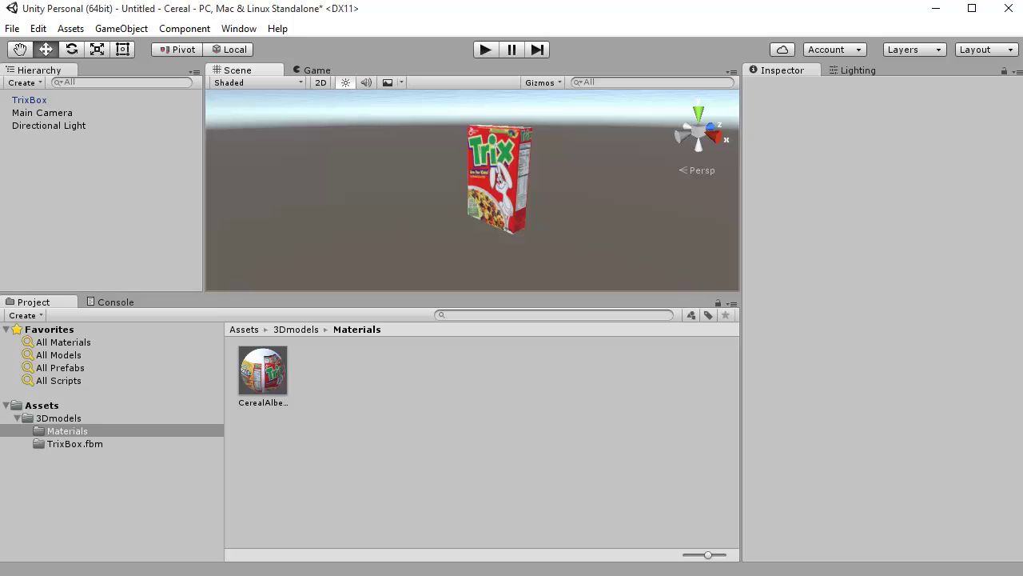
left_click(134, 29)
mouse_move(141, 76)
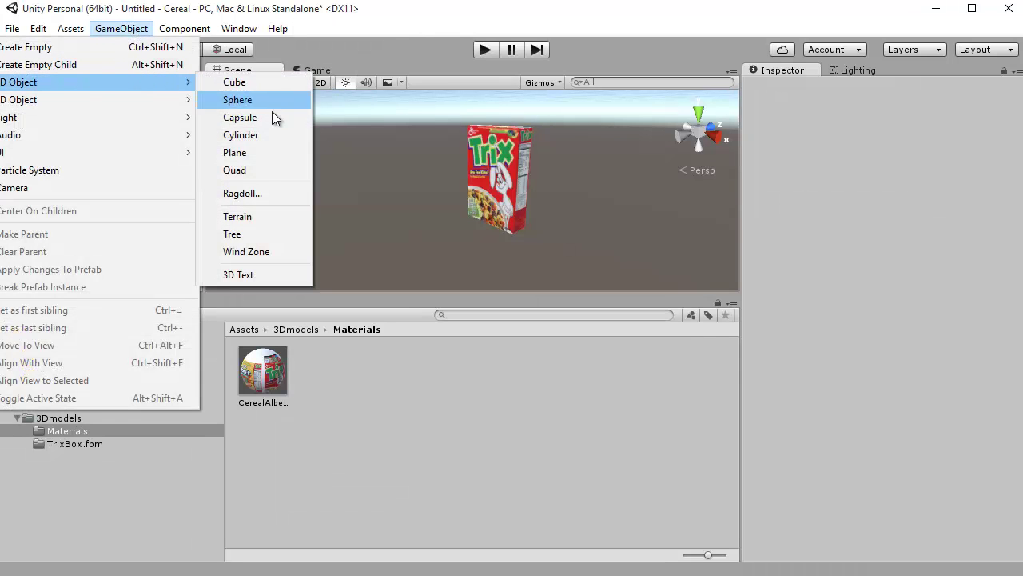
left_click(240, 152)
left_click_drag(392, 156, 530, 211, "alt")
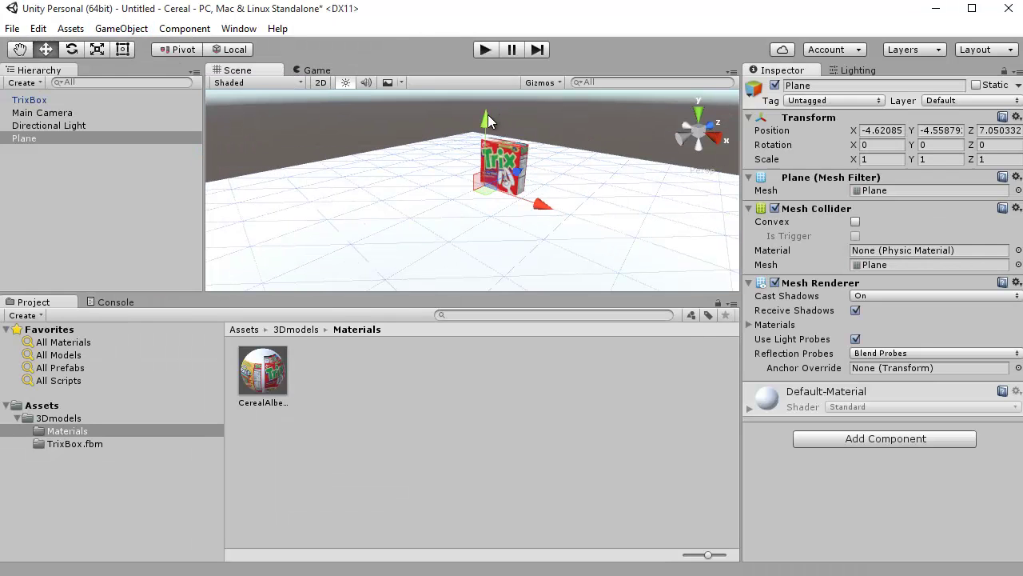
left_click_drag(485, 136, 488, 215)
left_click(580, 163)
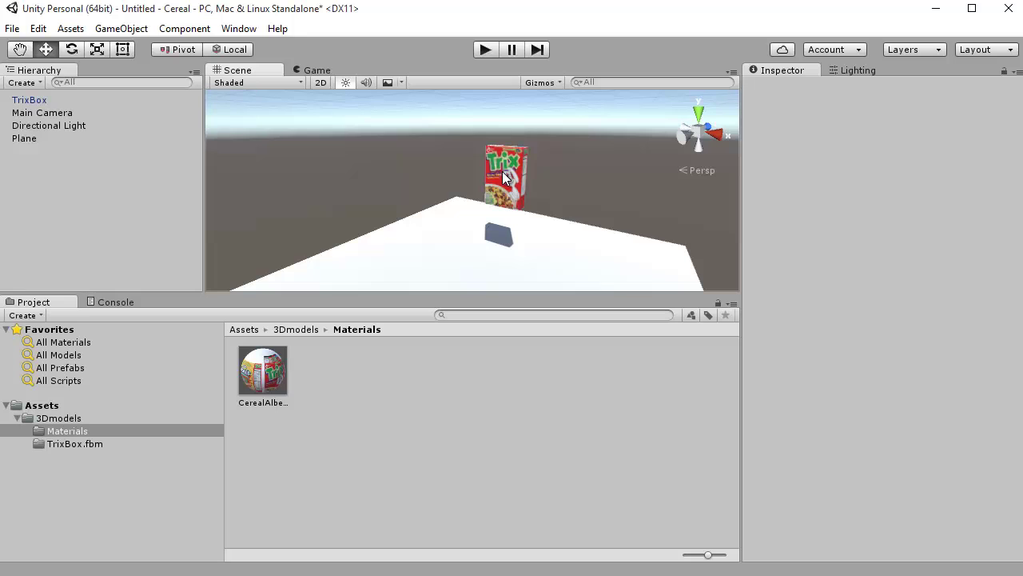
Step: Scale the plane up uniformly into a large floor under the Trix box
left_click_drag(534, 206, 548, 162, "alt")
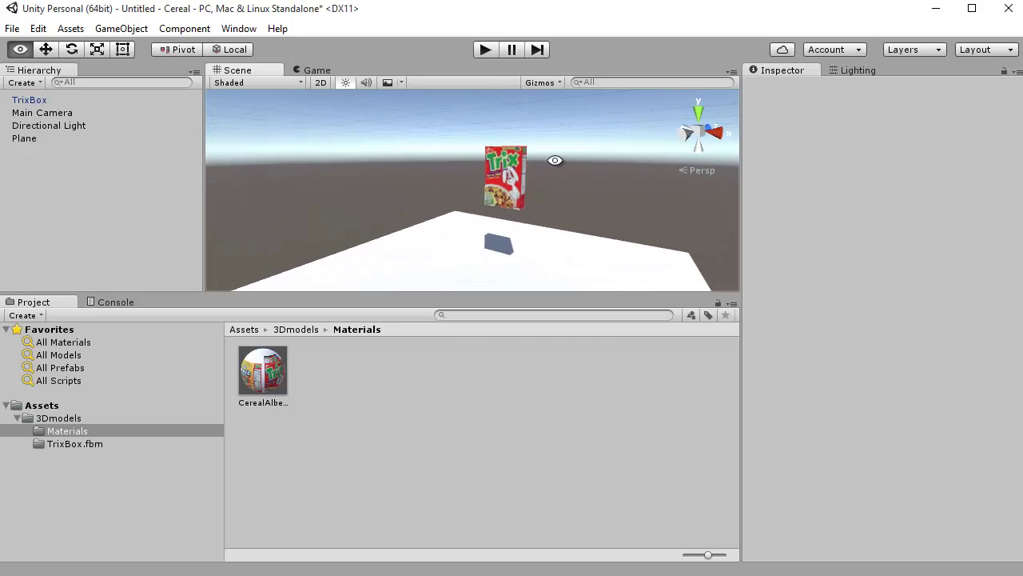
key("r")
scroll(495, 254, "down", 5)
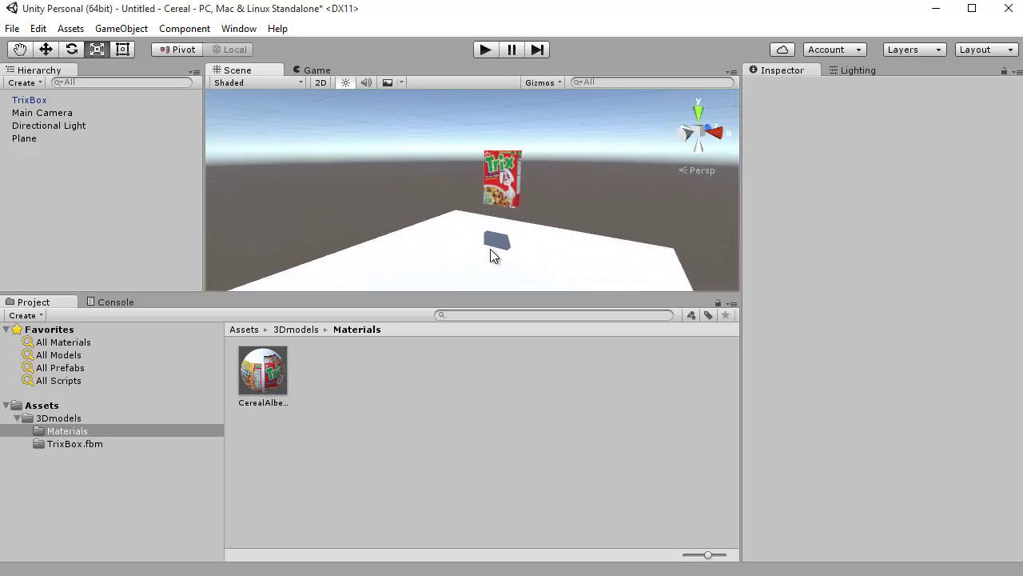
scroll(496, 254, "down", 2)
scroll(496, 251, "up", 2)
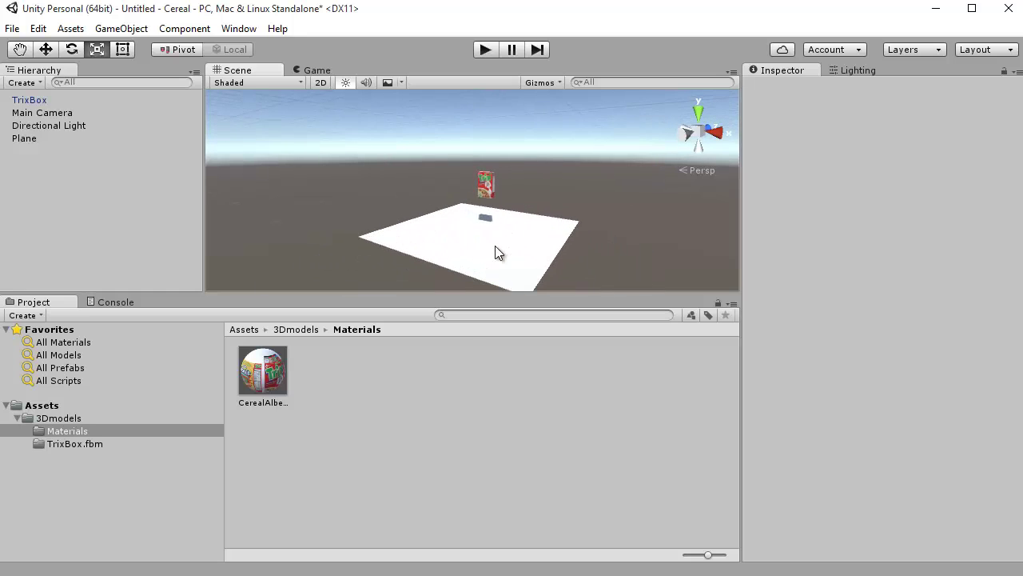
left_click(519, 244)
left_click_drag(480, 227, 525, 158)
left_click(523, 158)
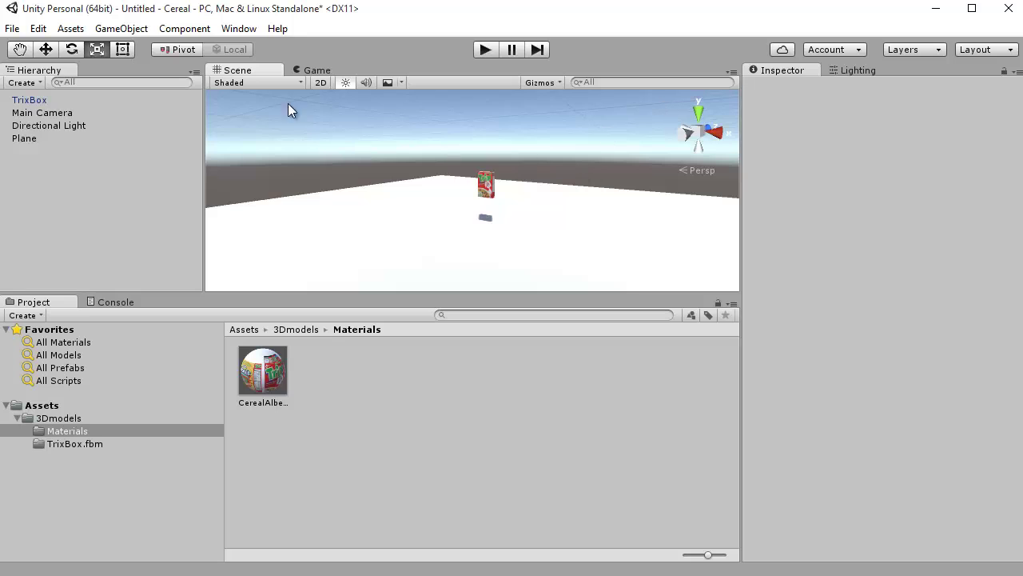
Step: Delete the Main Camera from the scene
left_click(103, 31)
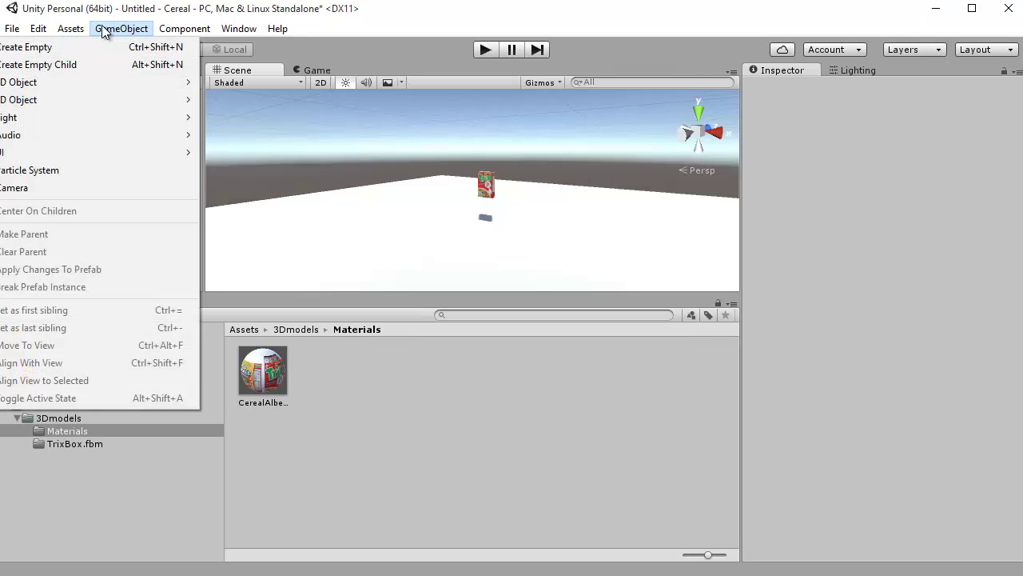
left_click(158, 22)
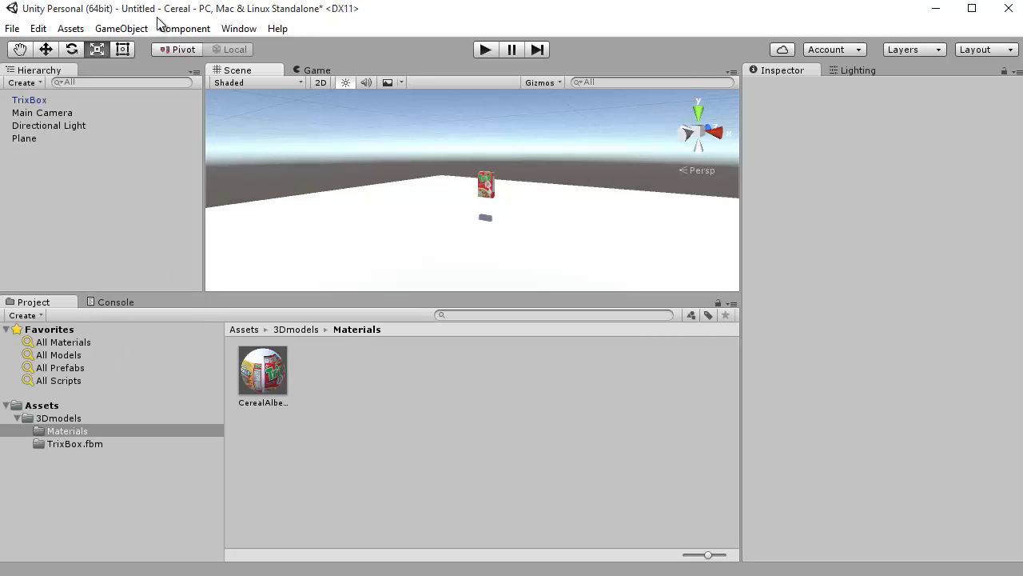
left_click(50, 111)
key("Delete")
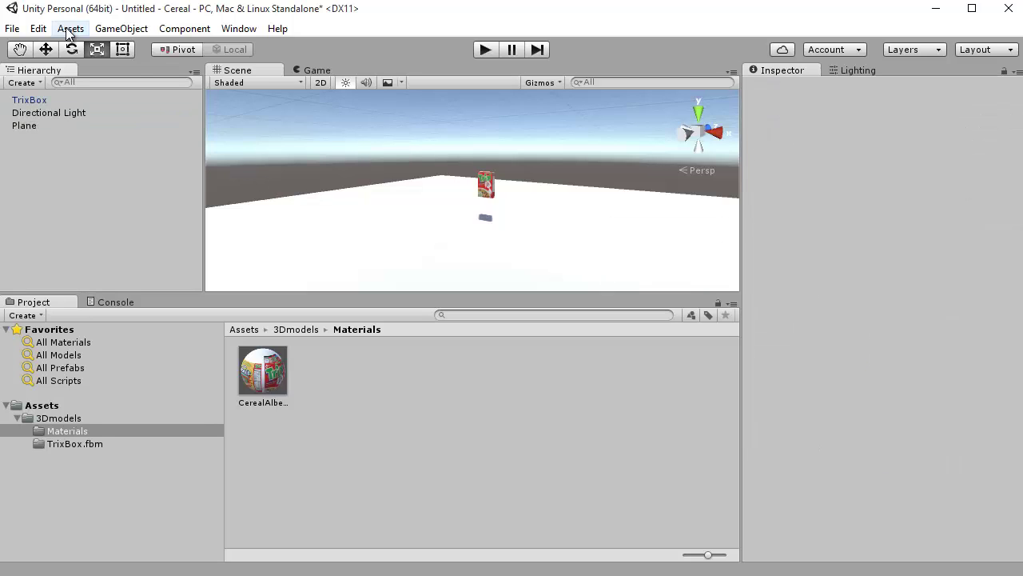
Step: Import the Characters standard asset package into the project
left_click(76, 32)
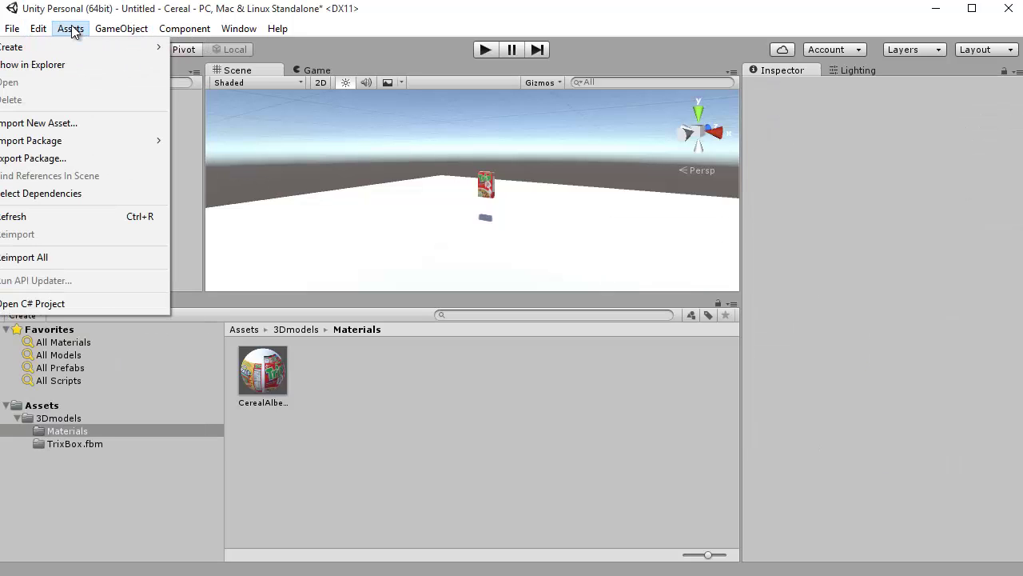
mouse_move(116, 156)
left_click(268, 200)
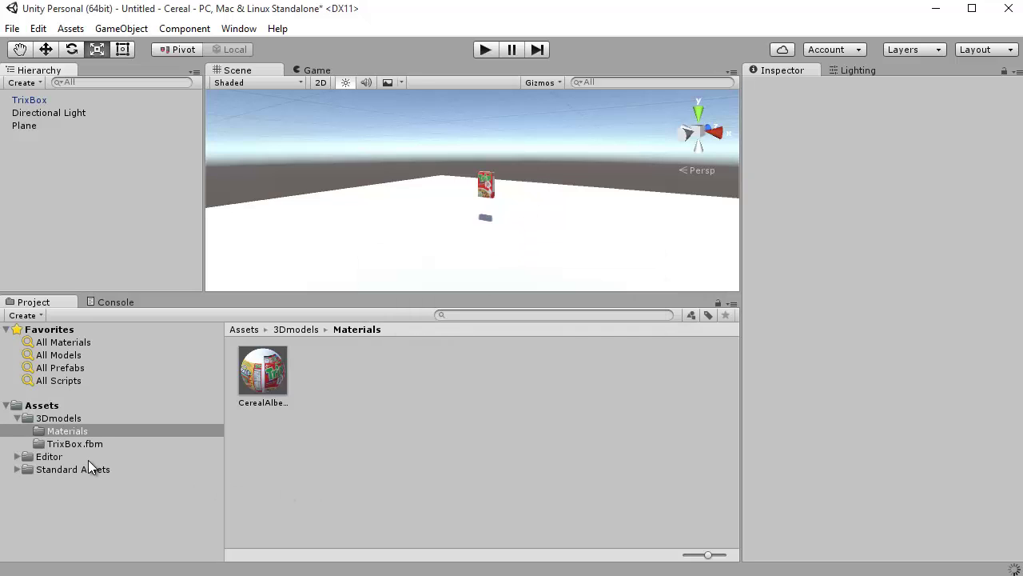
Step: Open the Prefabs folder of FirstPersonCharacter inside Standard Assets > Characters
left_click(52, 469)
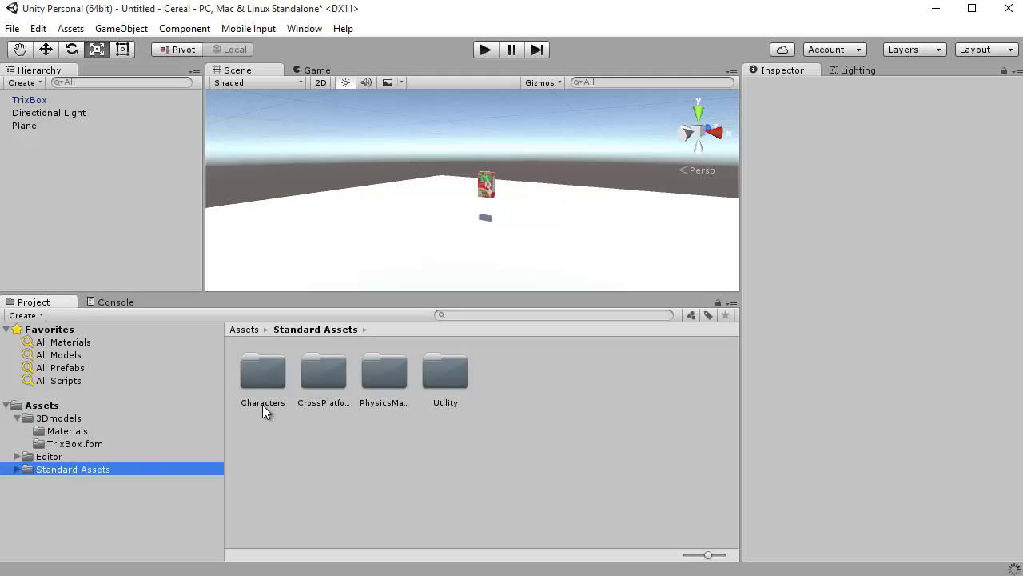
double_click(267, 356)
double_click(275, 378)
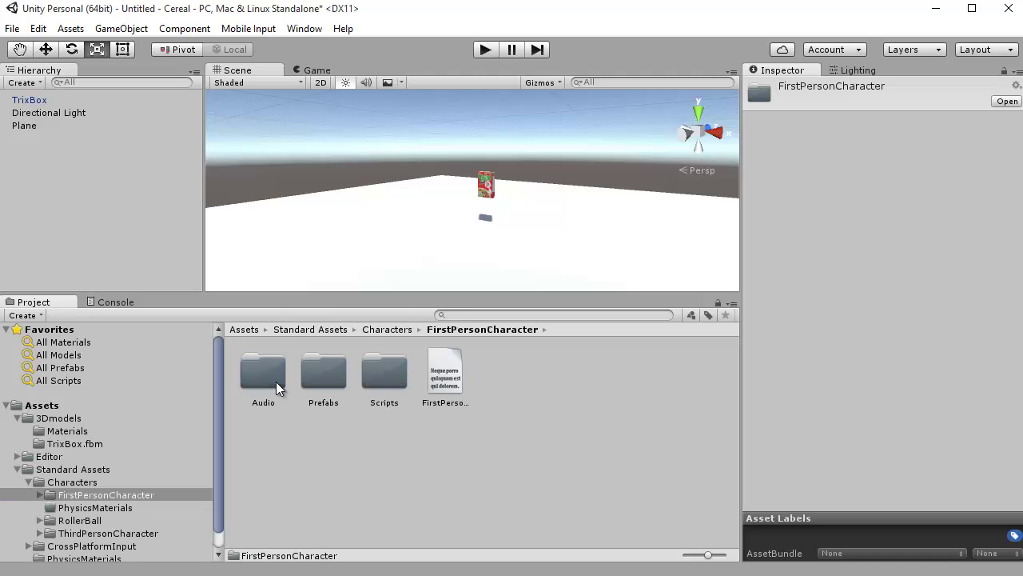
left_click(318, 378)
double_click(318, 377)
Step: Place the FPSController prefab on the plane near the Trix box and raise it to a Y position of -3.77
left_click(265, 378)
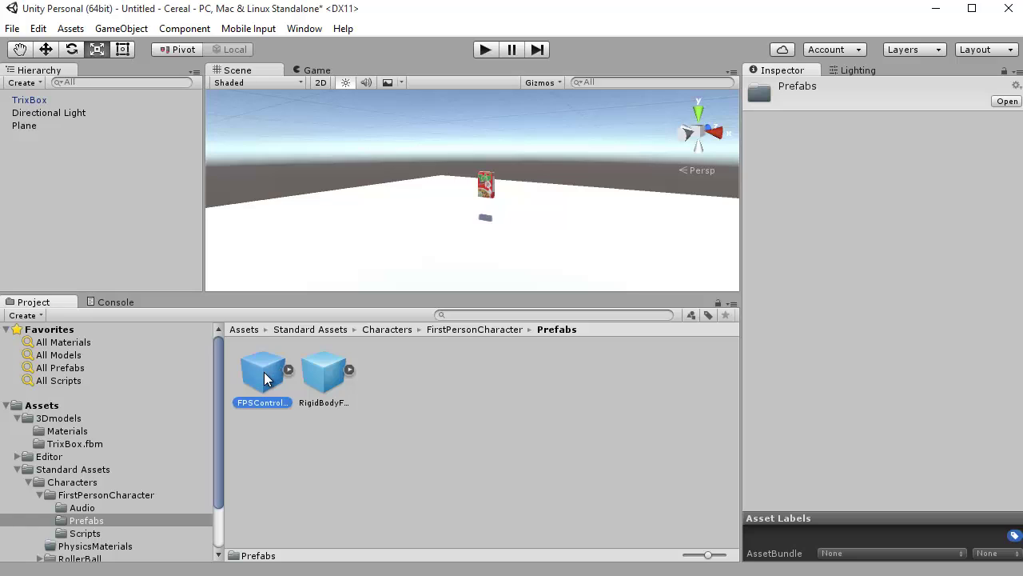
left_click_drag(264, 378, 421, 246)
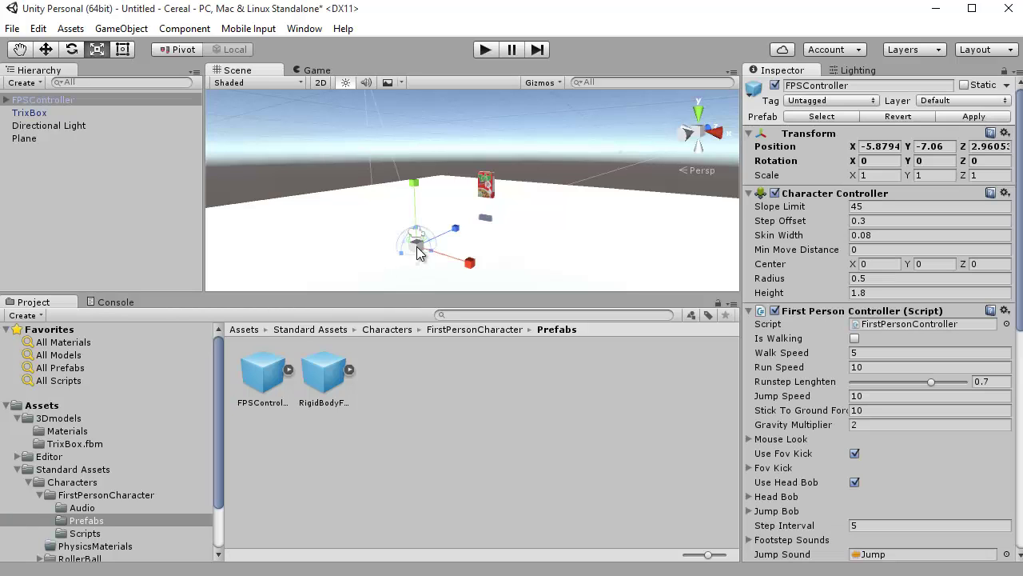
key("w")
left_click_drag(414, 198, 413, 132)
Step: Play the scene, walk around the Trix box in first person to inspect its sides, and stop playing
left_click(485, 50)
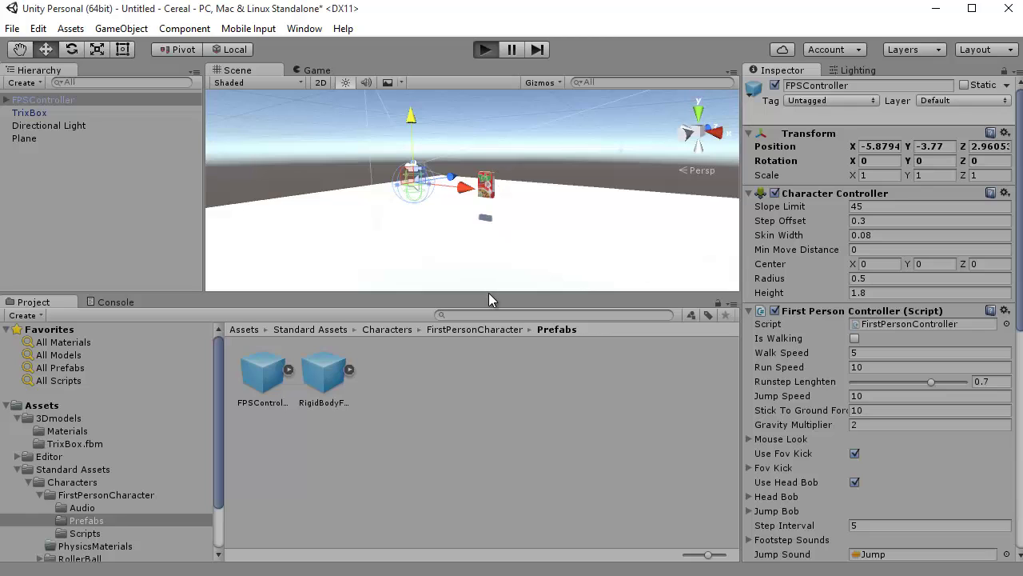
key("w")
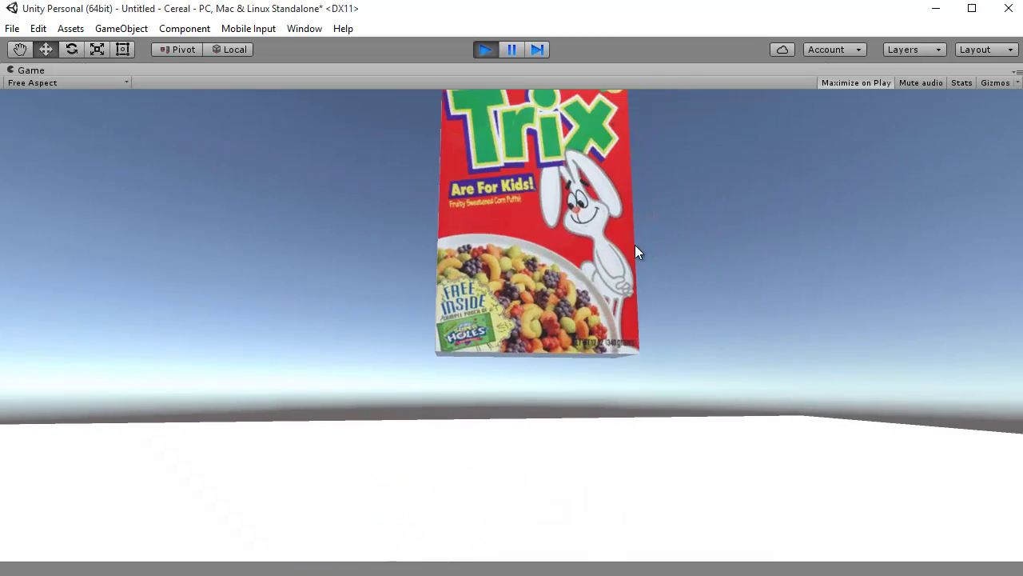
key("s")
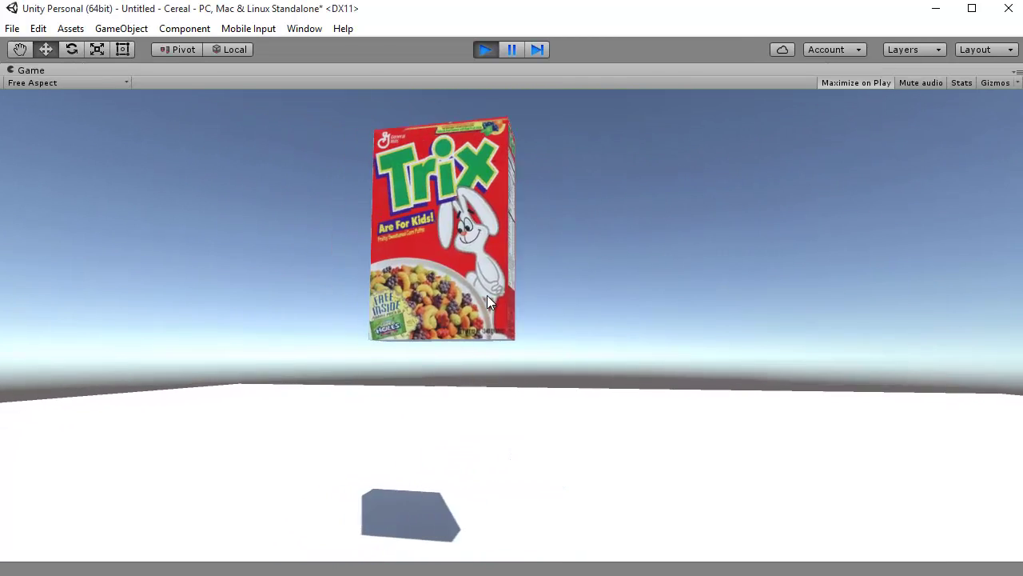
key("w")
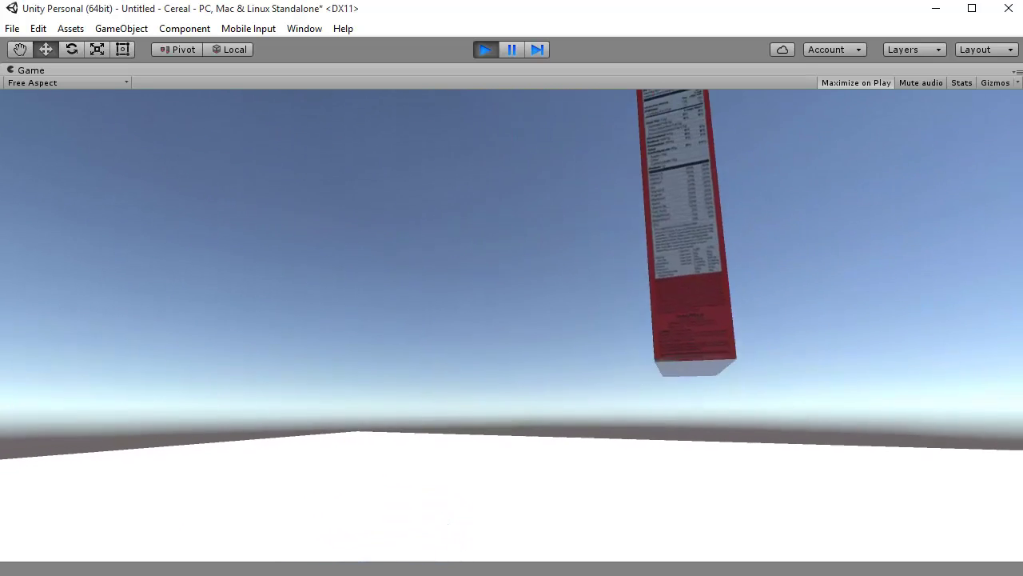
key("d")
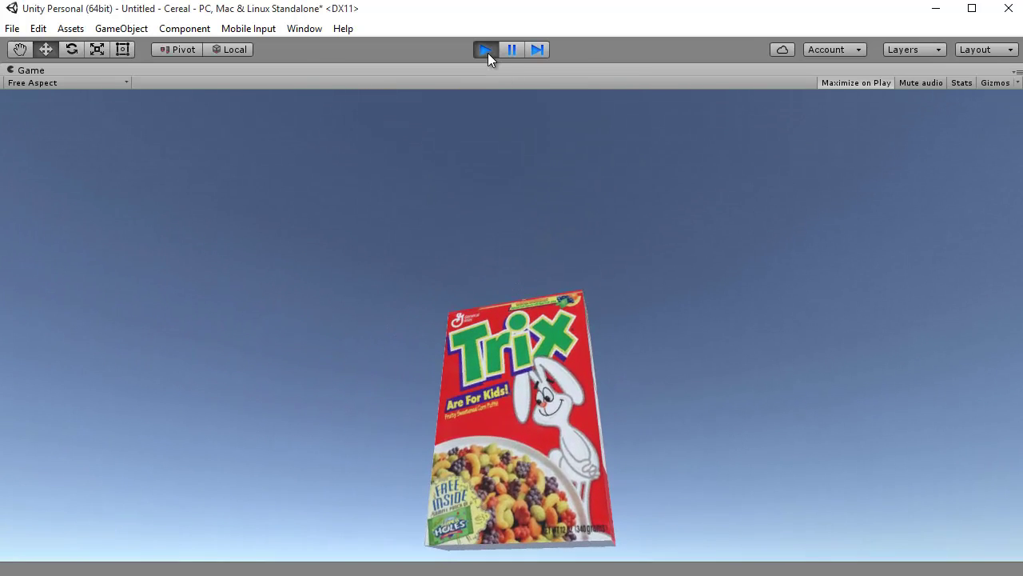
left_click(486, 50)
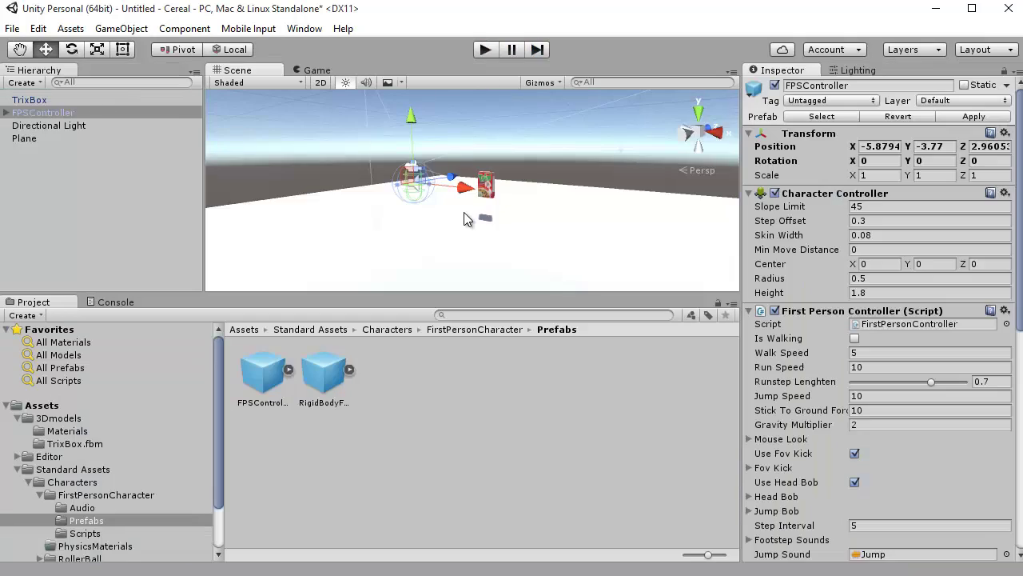
Step: Select and frame the TrixBox in the scene, and examine its textured faces from several angles
left_click_drag(468, 217, 634, 213, "alt")
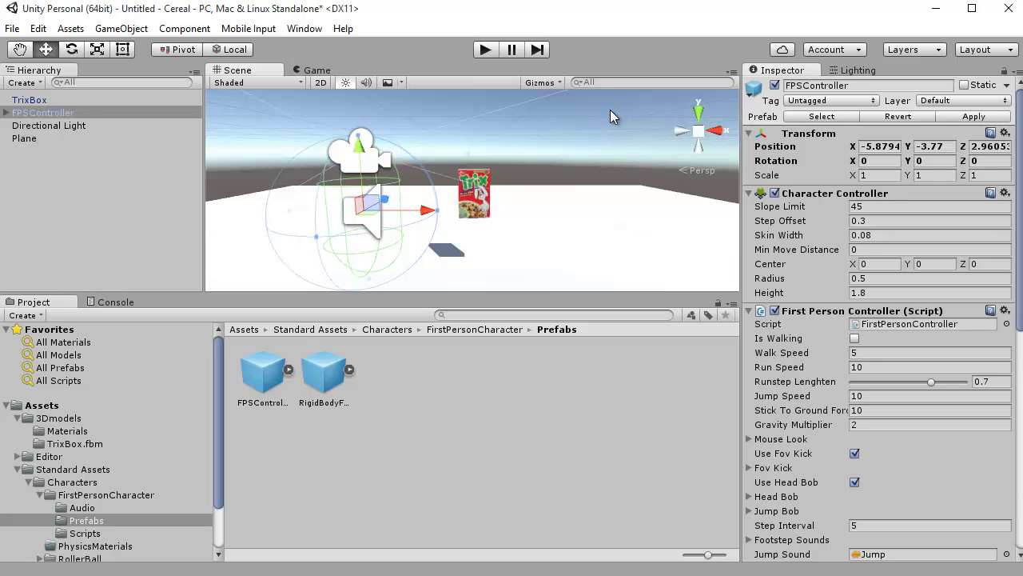
left_click_drag(570, 156, 526, 191, "alt")
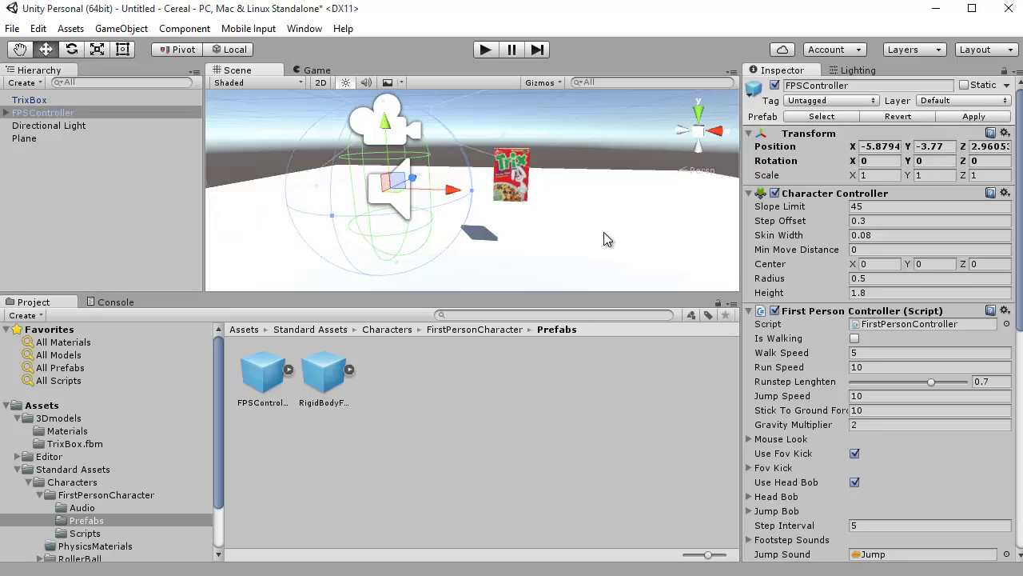
left_click(520, 186)
key("f")
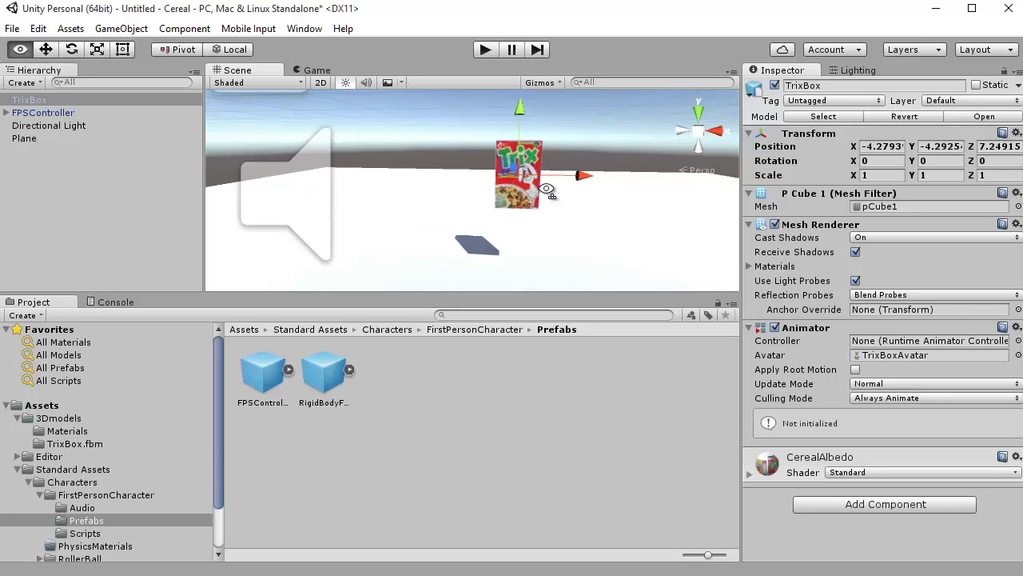
left_click_drag(560, 188, 563, 148, "alt")
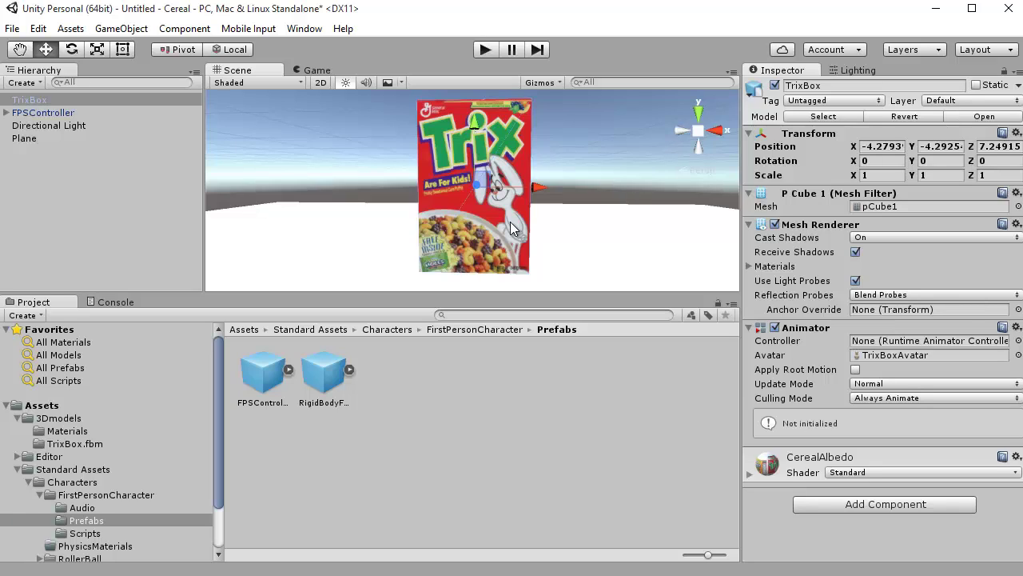
scroll(519, 195, "down", 3, "alt")
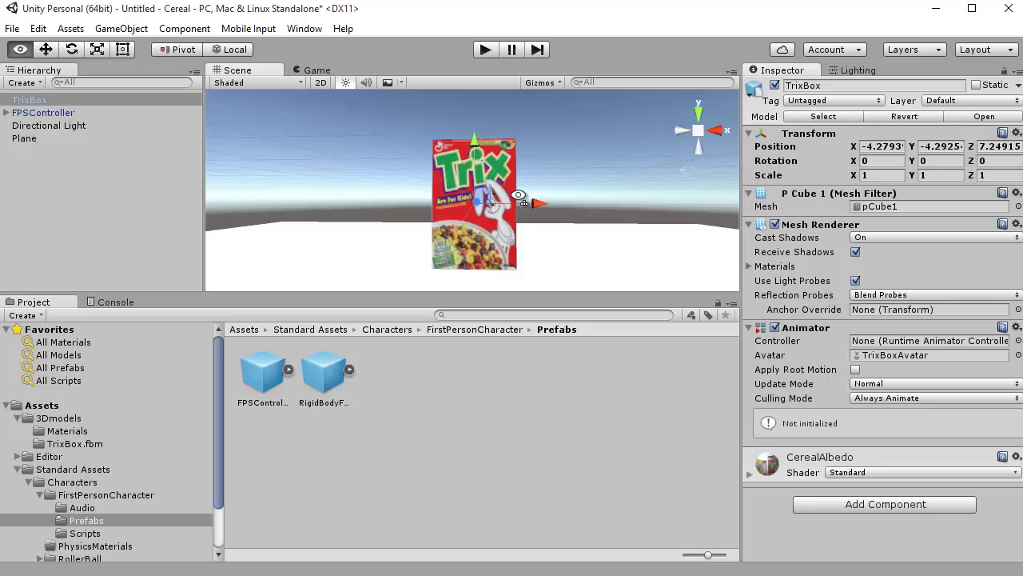
left_click_drag(518, 195, 521, 199, "alt")
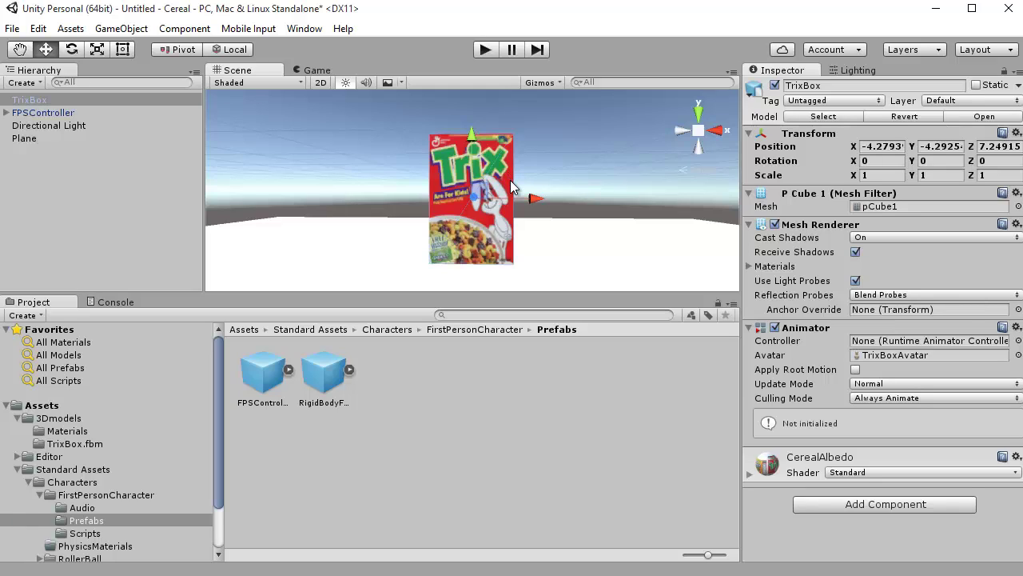
left_click_drag(515, 192, 523, 214, "alt")
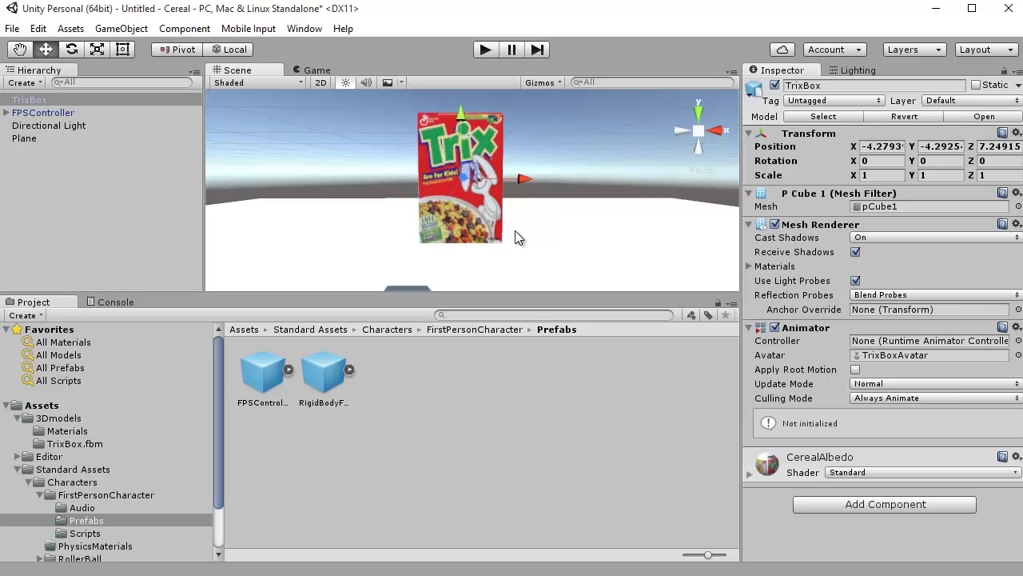
left_click_drag(524, 231, 634, 205, "alt")
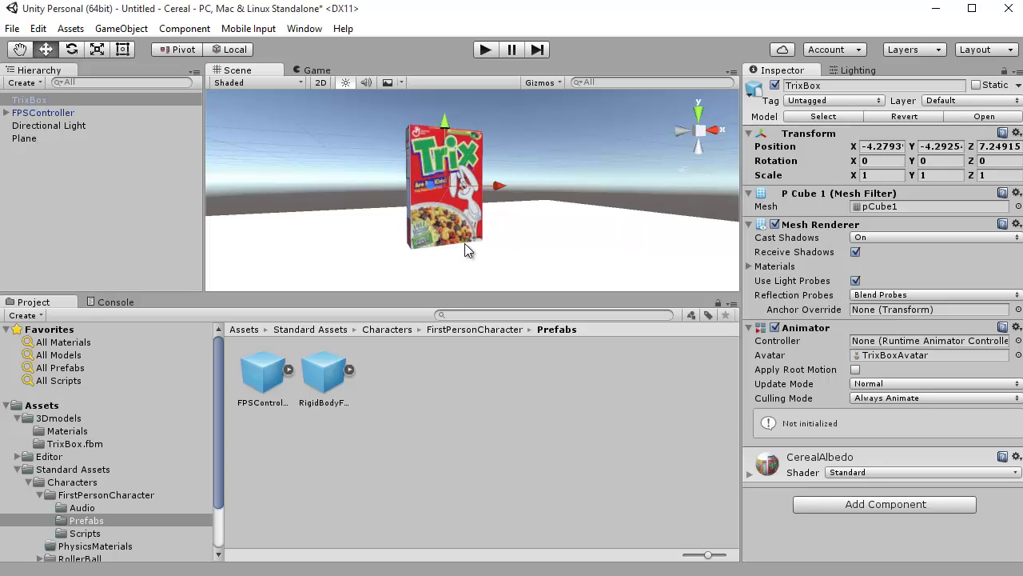